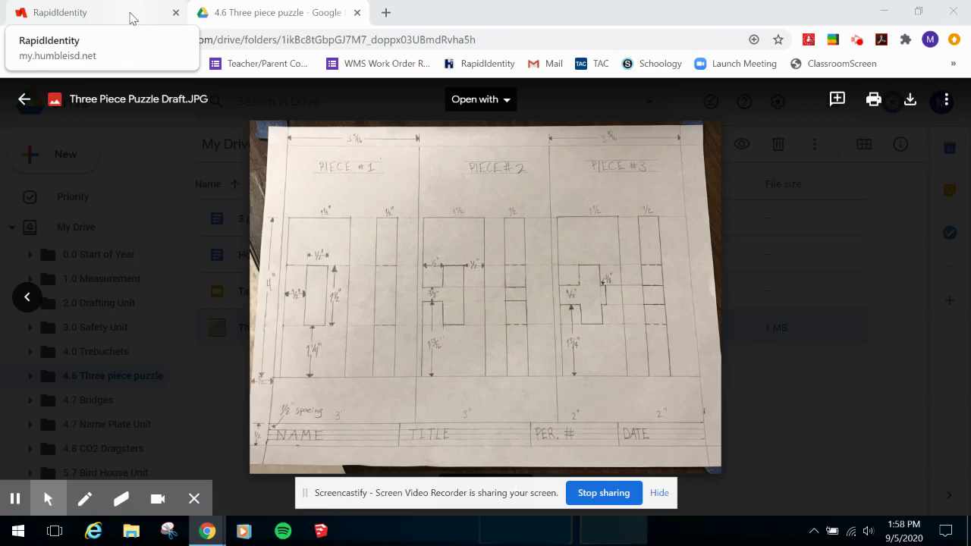
- Find SketchUp in the MyHumble application portal by filtering for "ske" and launch it
{"action": "left_click", "coordinate": [131, 18]}
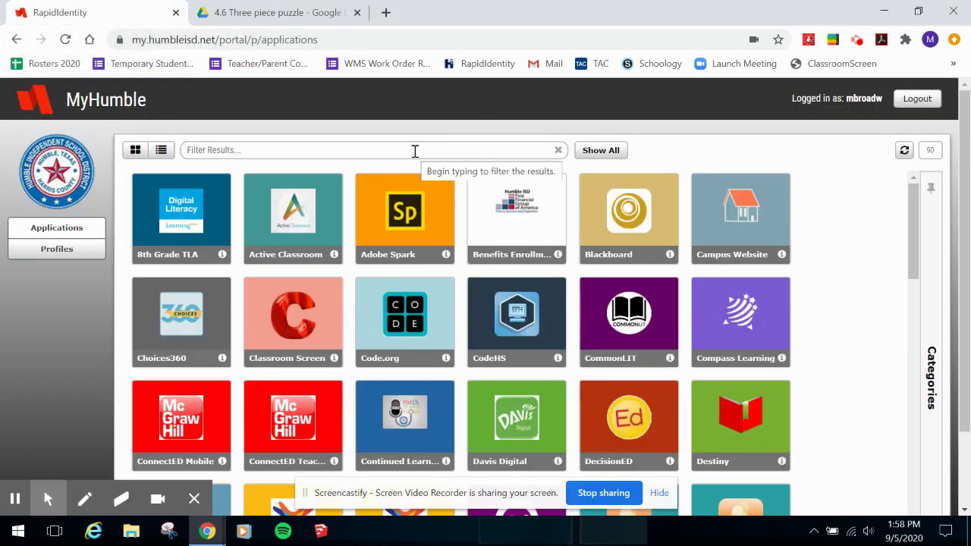
{"action": "left_click", "coordinate": [365, 150]}
{"action": "type", "text": "ske"}
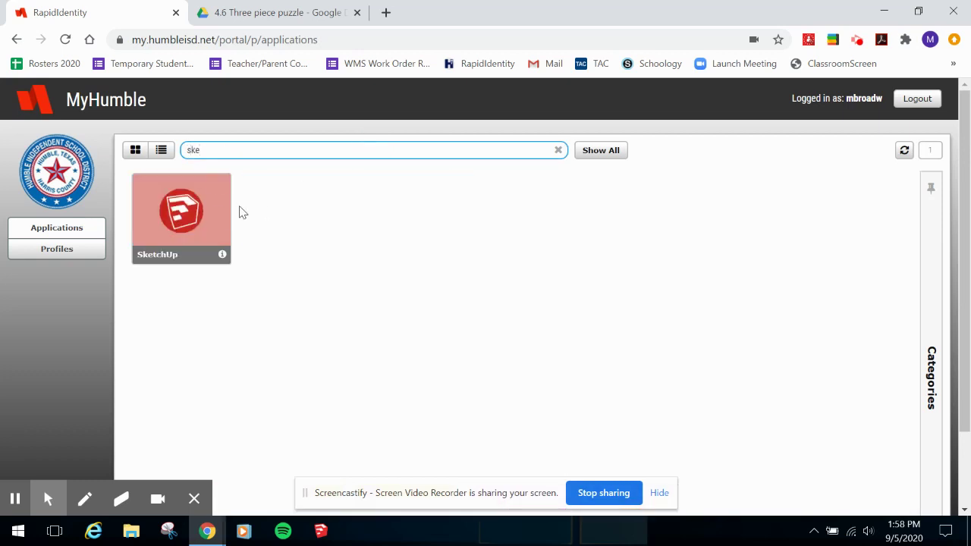
{"action": "left_click", "coordinate": [165, 223]}
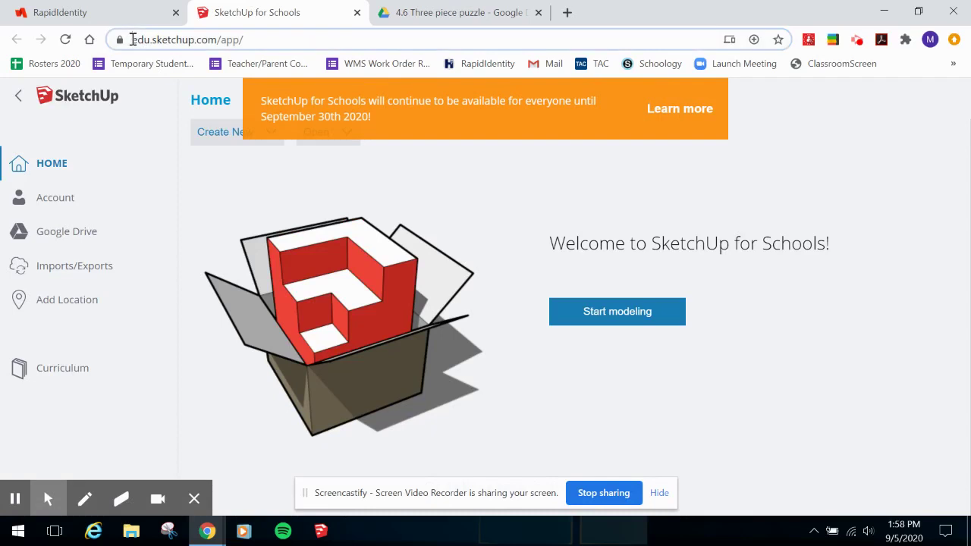
- Open edu.sketchup.com directly in a separate browser tab, then close that tab and return to the SketchUp session already running
{"action": "left_click", "coordinate": [133, 40]}
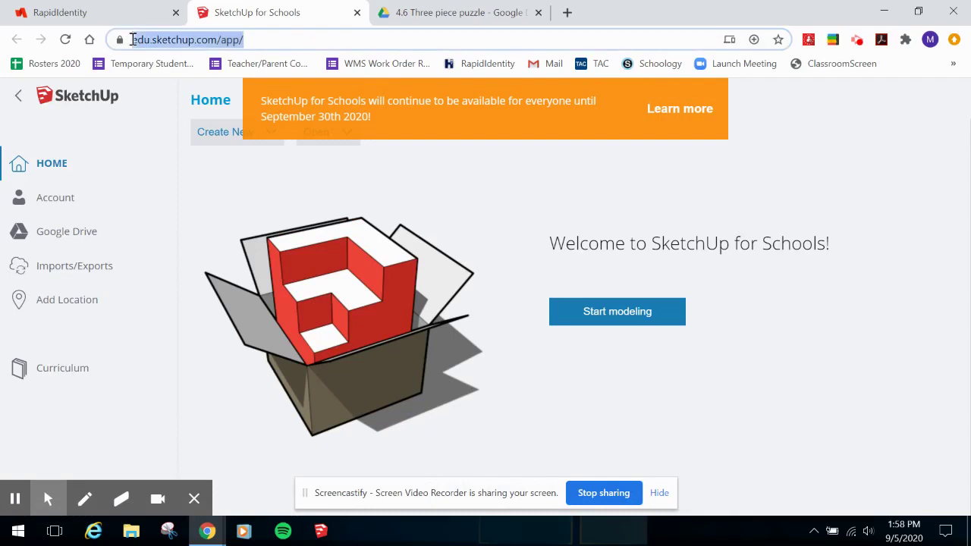
{"action": "left_click", "coordinate": [221, 37]}
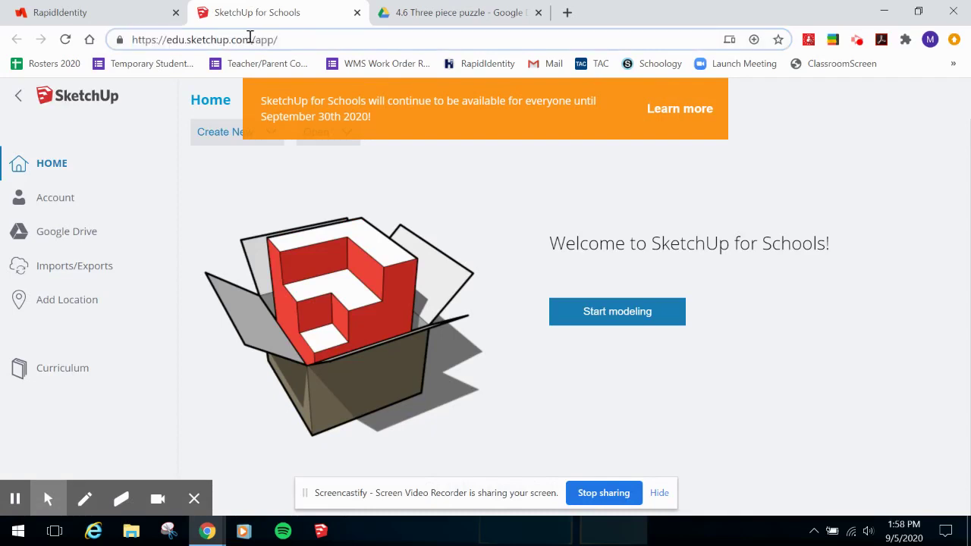
{"action": "left_click", "coordinate": [567, 12]}
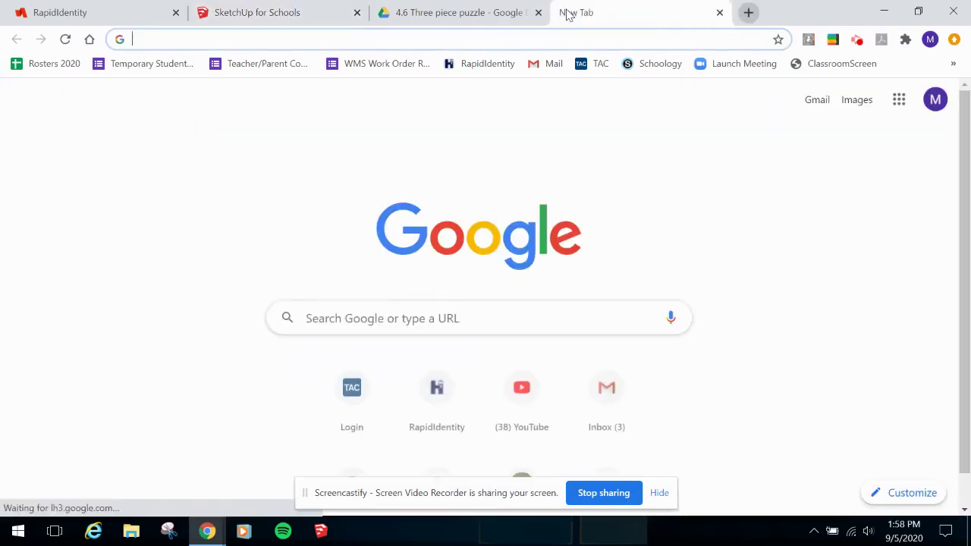
{"action": "type", "text": "edu"}
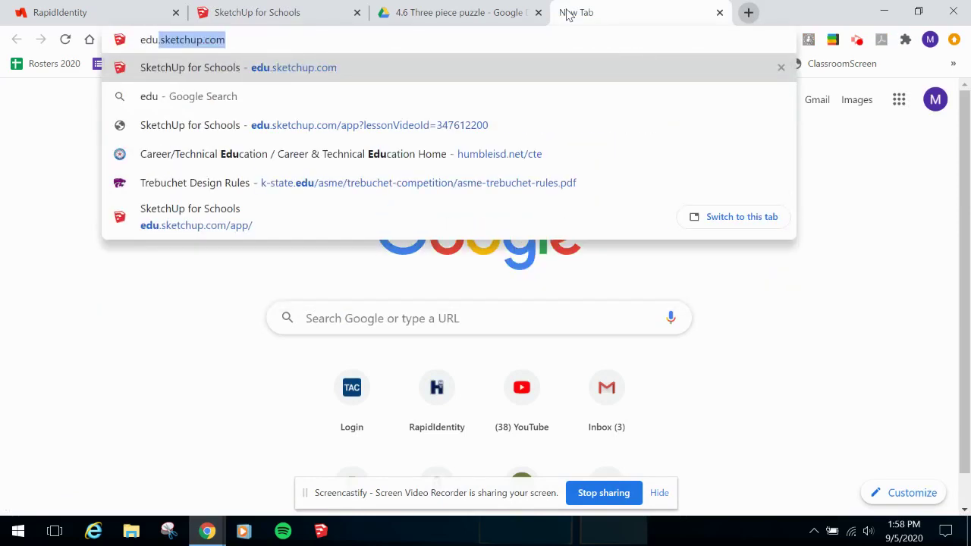
{"action": "type", "text": ".sketchup.com"}
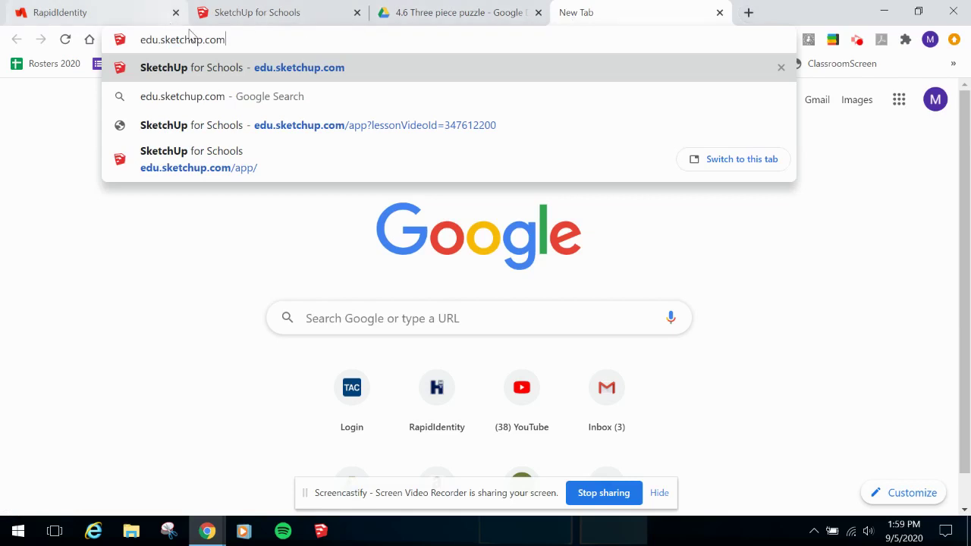
{"action": "key", "text": "Return"}
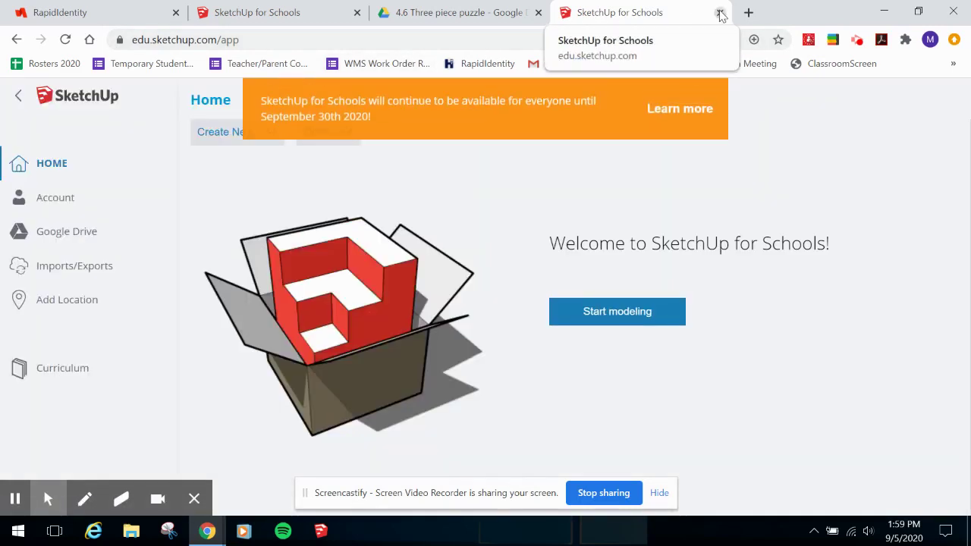
{"action": "left_click", "coordinate": [720, 12]}
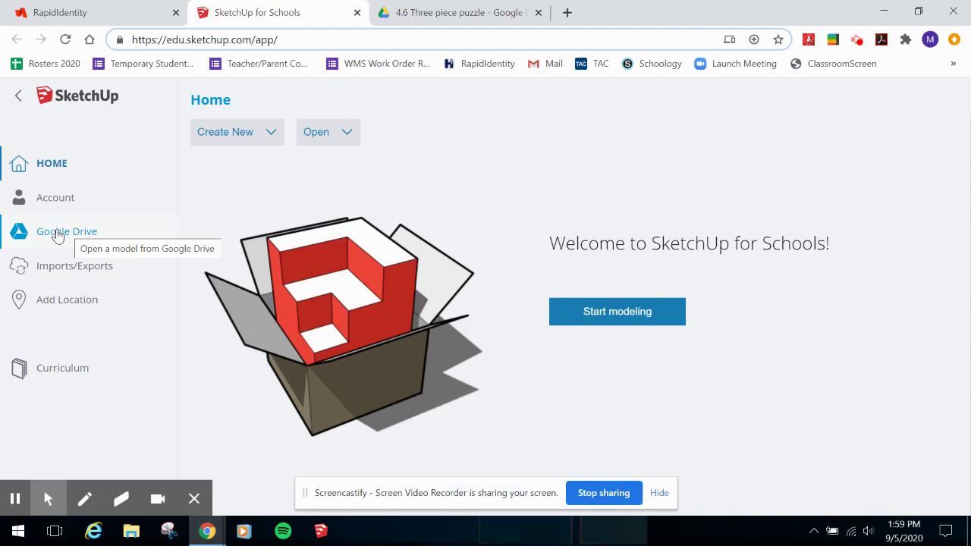
- Leave the SketchUp home page for the modeling workspace and return to the home page from there
{"action": "left_click", "coordinate": [23, 101]}
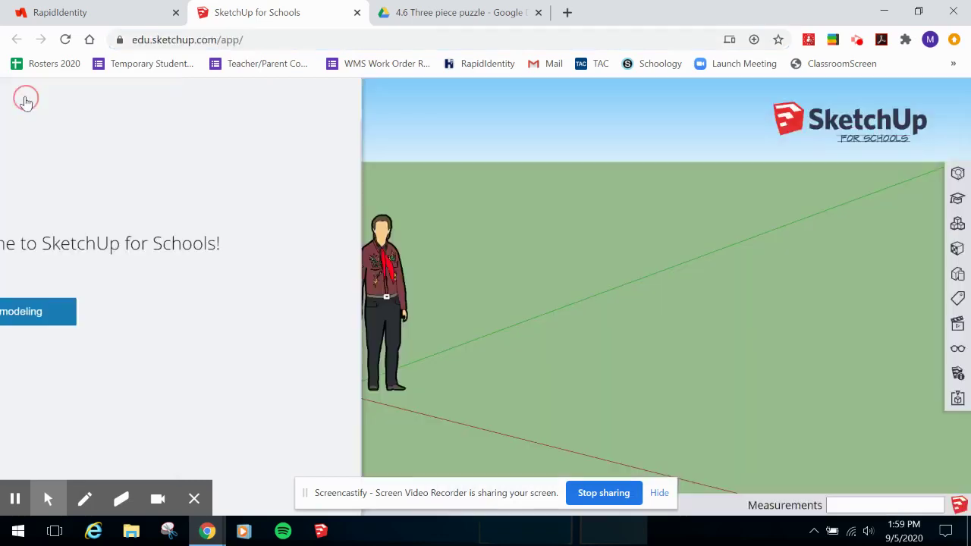
{"action": "left_click", "coordinate": [15, 93]}
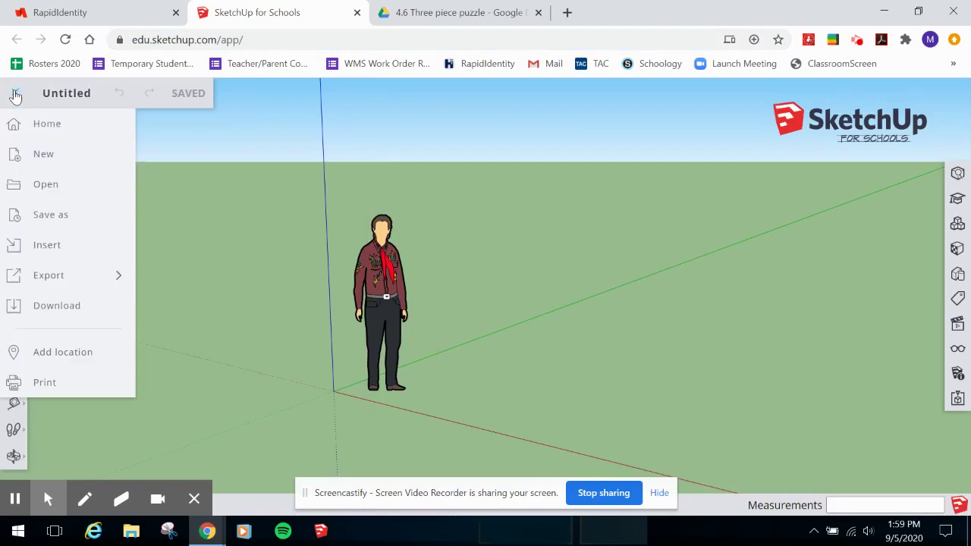
{"action": "left_click", "coordinate": [16, 94]}
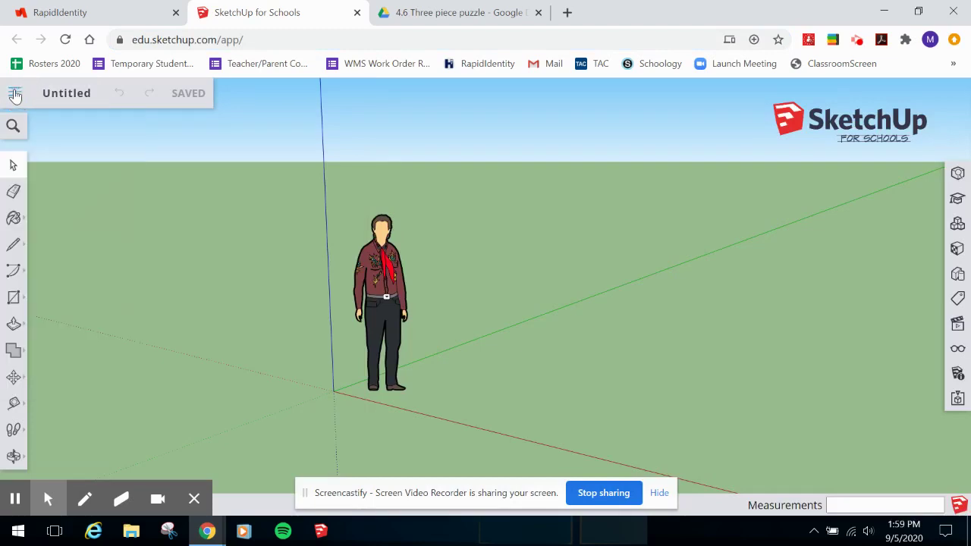
{"action": "left_click", "coordinate": [15, 94]}
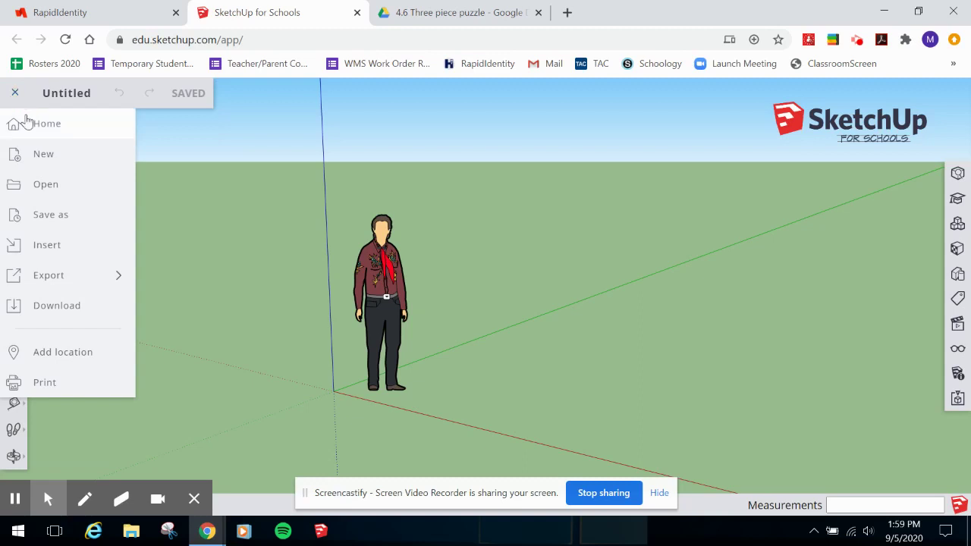
{"action": "left_click", "coordinate": [28, 123]}
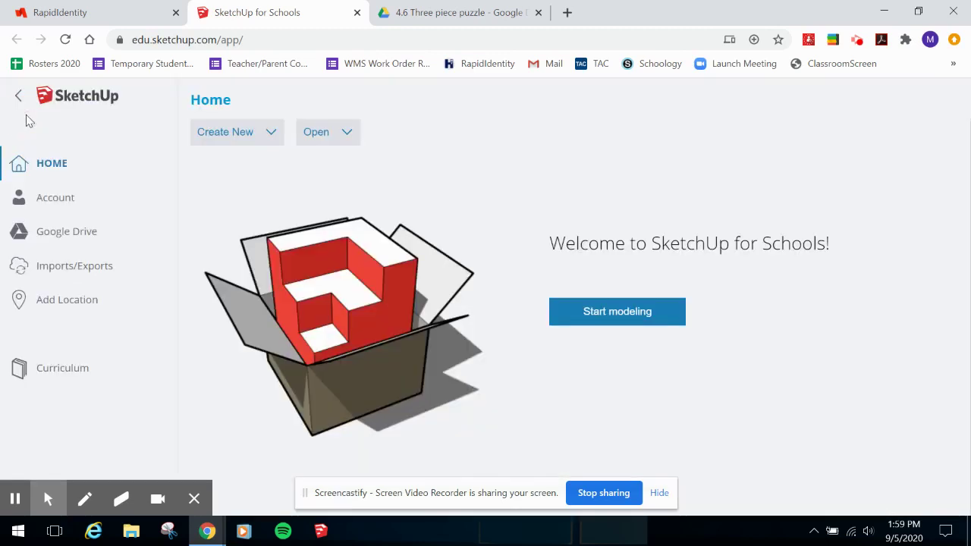
- Create a new model from the Simple Template - Feet and Inches
{"action": "left_click", "coordinate": [267, 132]}
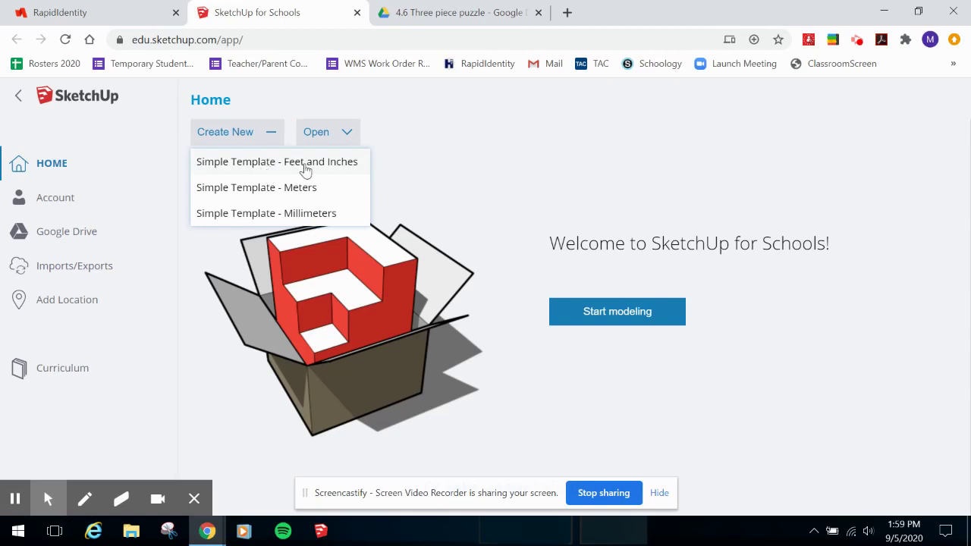
{"action": "left_click", "coordinate": [305, 164]}
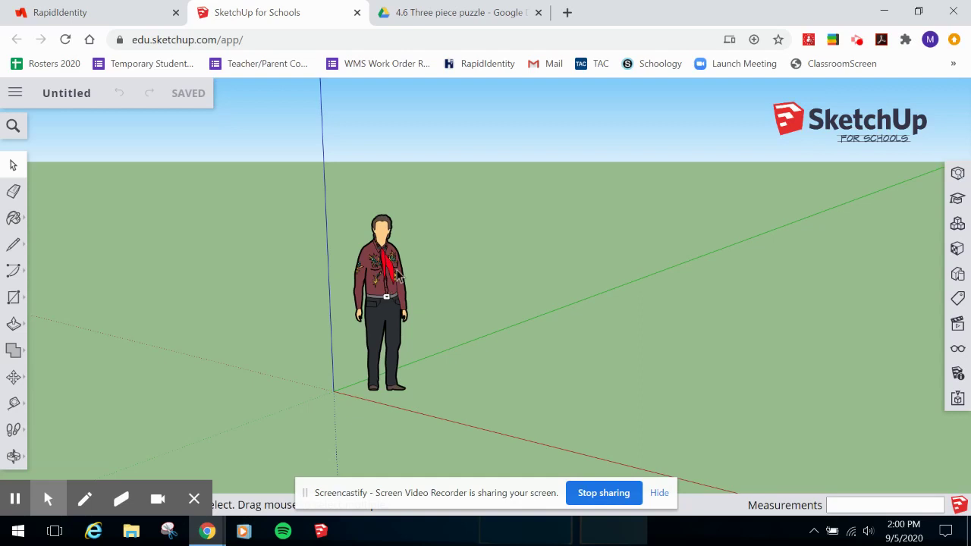
- Delete the standing human figure next to the origin, then undo the deletion
{"action": "left_click", "coordinate": [387, 264]}
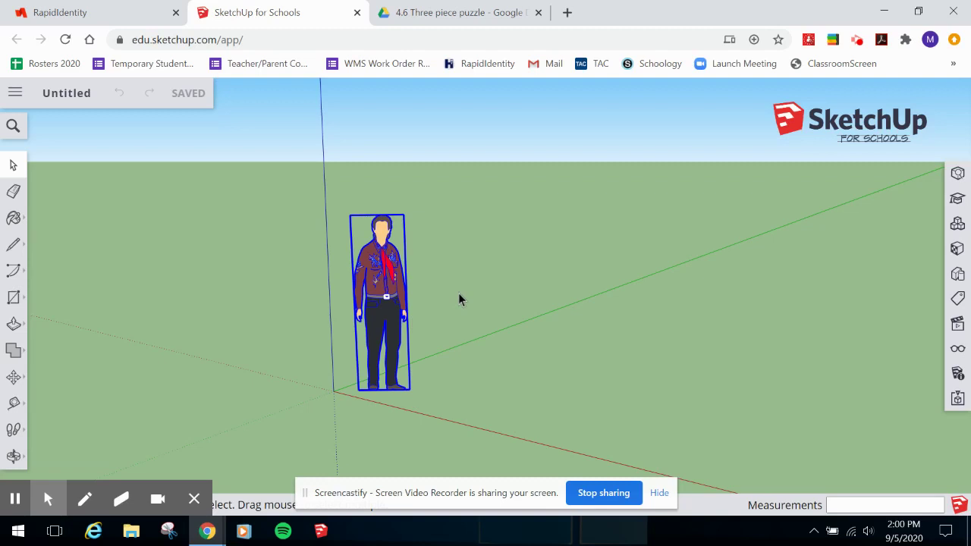
{"action": "key", "text": "Delete"}
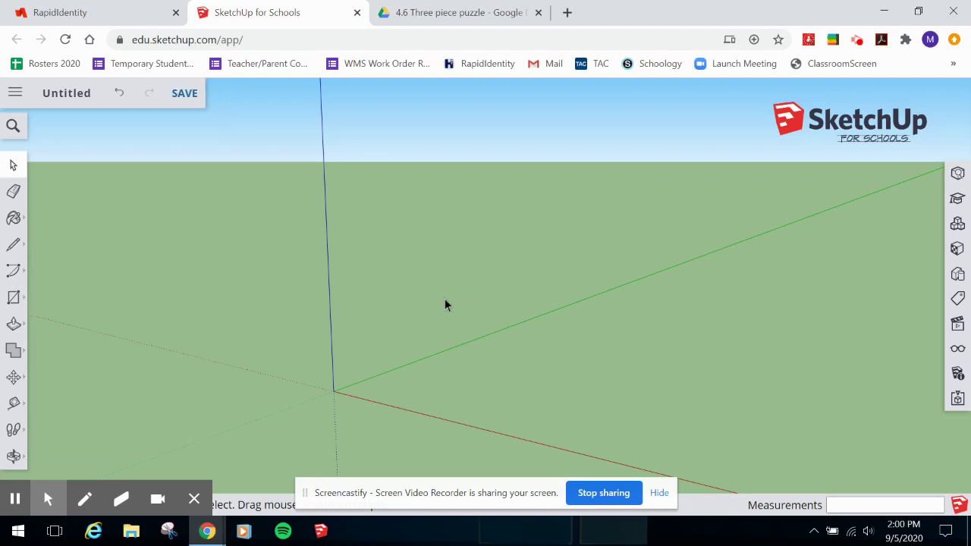
{"action": "scroll", "coordinate": [346, 388], "scroll_direction": "up", "scroll_amount": 4}
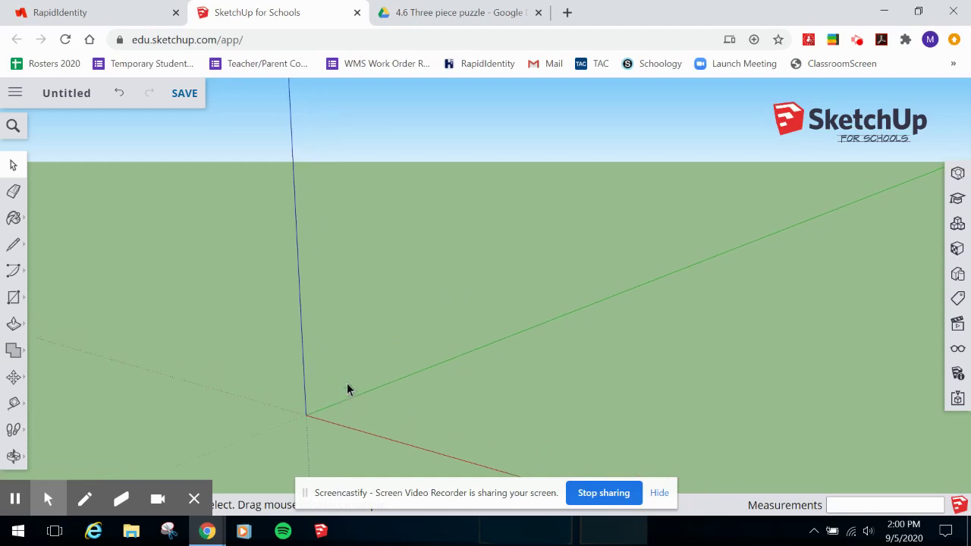
{"action": "scroll", "coordinate": [346, 389], "scroll_direction": "down", "scroll_amount": 4}
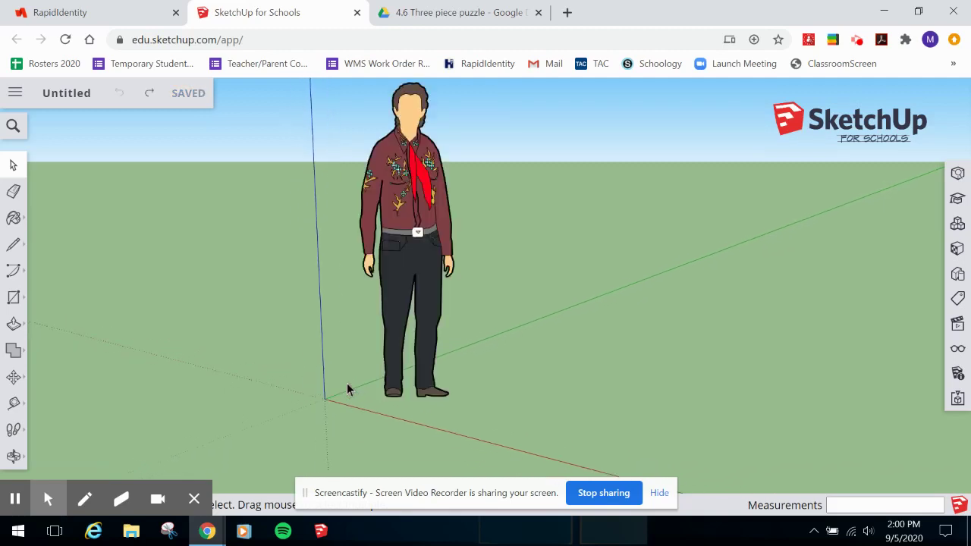
- Examine the human figure and the drawing axes at different zoom levels and from different angles
{"action": "scroll", "coordinate": [347, 388], "scroll_direction": "up", "scroll_amount": 4}
{"action": "scroll", "coordinate": [346, 388], "scroll_direction": "down", "scroll_amount": 8}
{"action": "scroll", "coordinate": [347, 388], "scroll_direction": "up", "scroll_amount": 5}
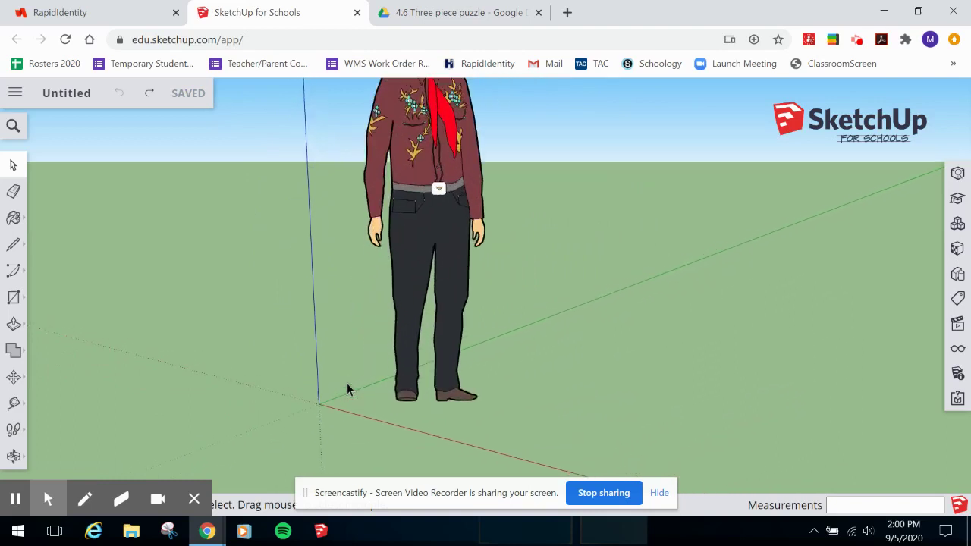
{"action": "scroll", "coordinate": [346, 389], "scroll_direction": "down", "scroll_amount": 3}
{"action": "scroll", "coordinate": [347, 388], "scroll_direction": "up", "scroll_amount": 5}
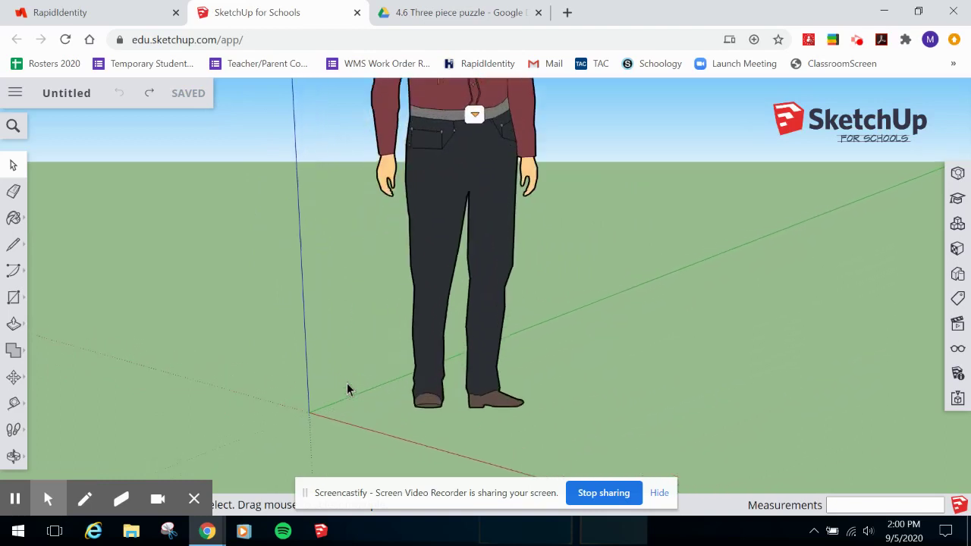
{"action": "scroll", "coordinate": [346, 388], "scroll_direction": "up", "scroll_amount": 3}
{"action": "scroll", "coordinate": [346, 388], "scroll_direction": "down", "scroll_amount": 2}
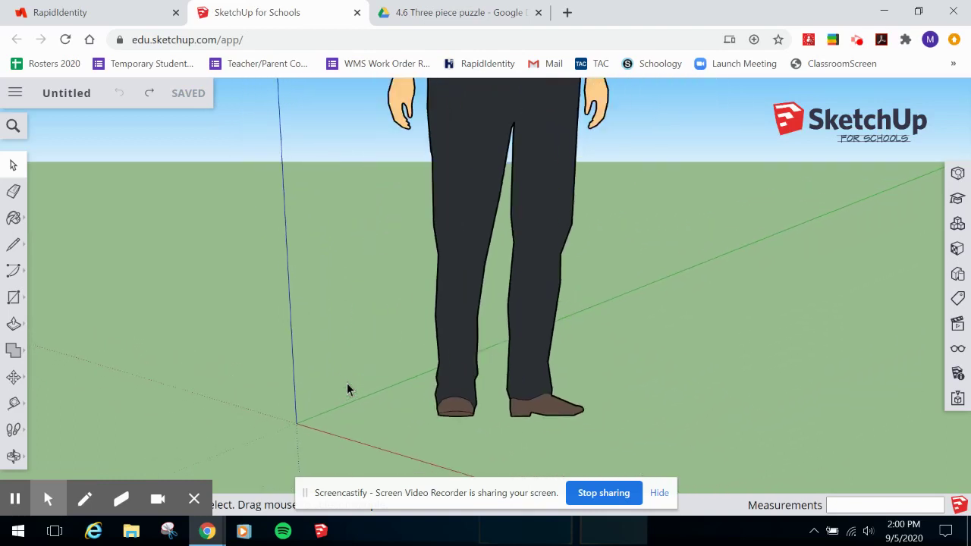
{"action": "key", "text": "o"}
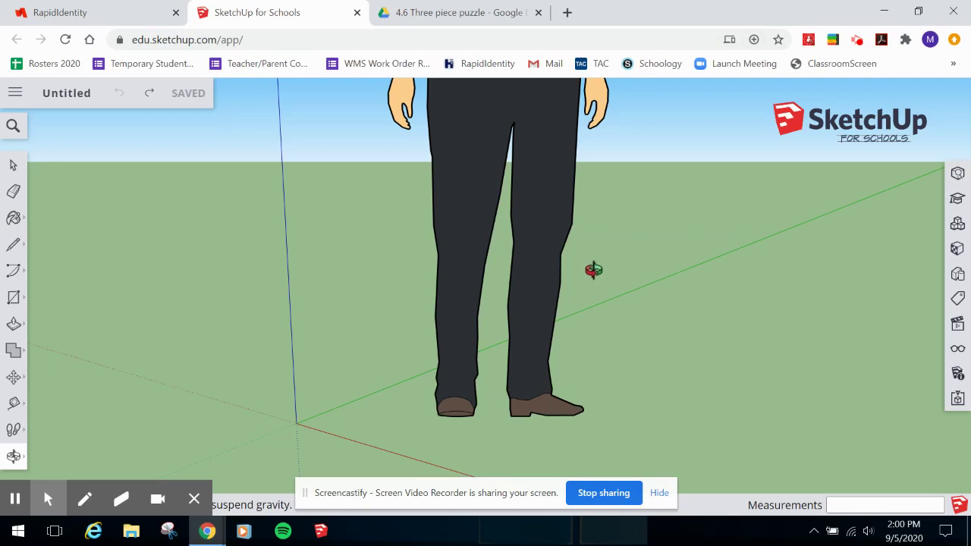
{"action": "scroll", "coordinate": [591, 270], "scroll_direction": "down", "scroll_amount": 5}
{"action": "scroll", "coordinate": [594, 273], "scroll_direction": "up", "scroll_amount": 1}
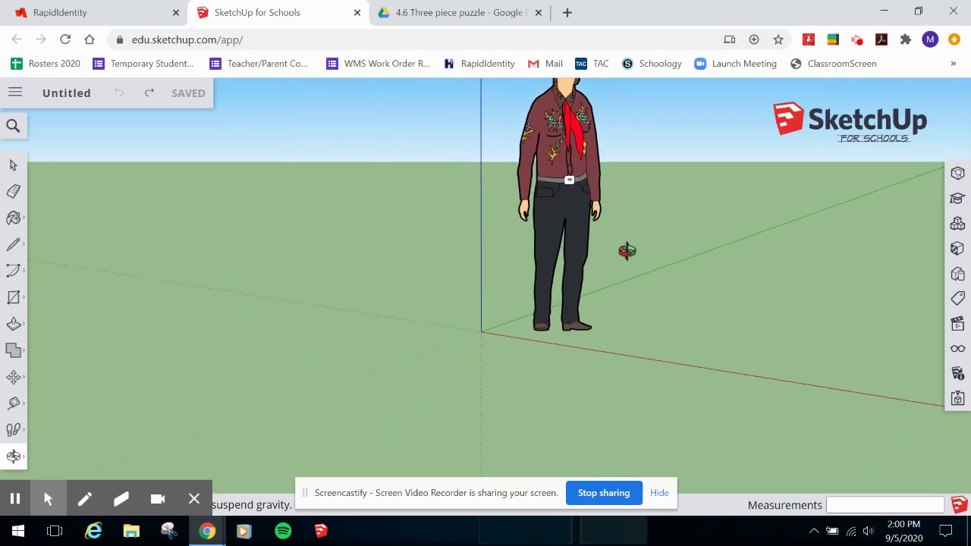
{"action": "left_click_drag", "start_coordinate": [626, 250], "coordinate": [592, 284]}
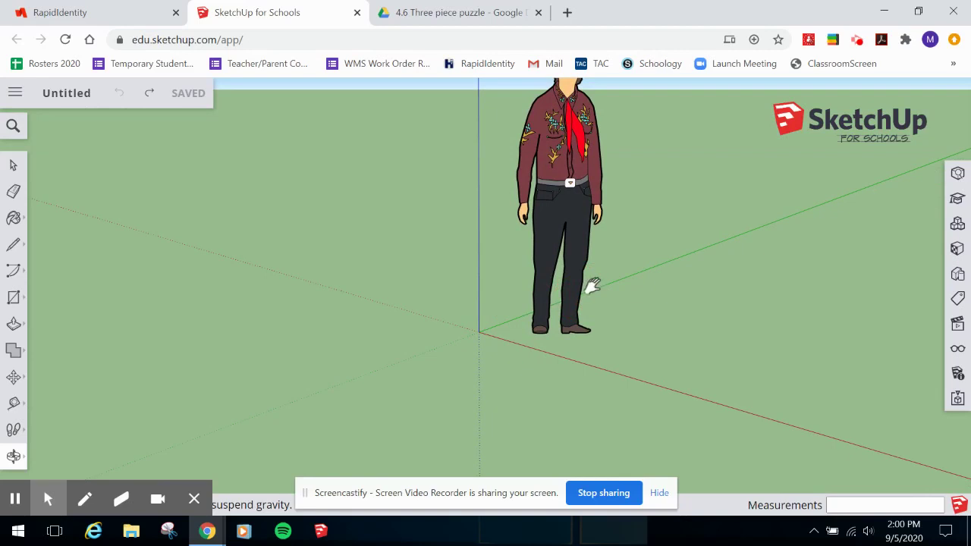
{"action": "left_click_drag", "start_coordinate": [649, 191], "coordinate": [587, 229]}
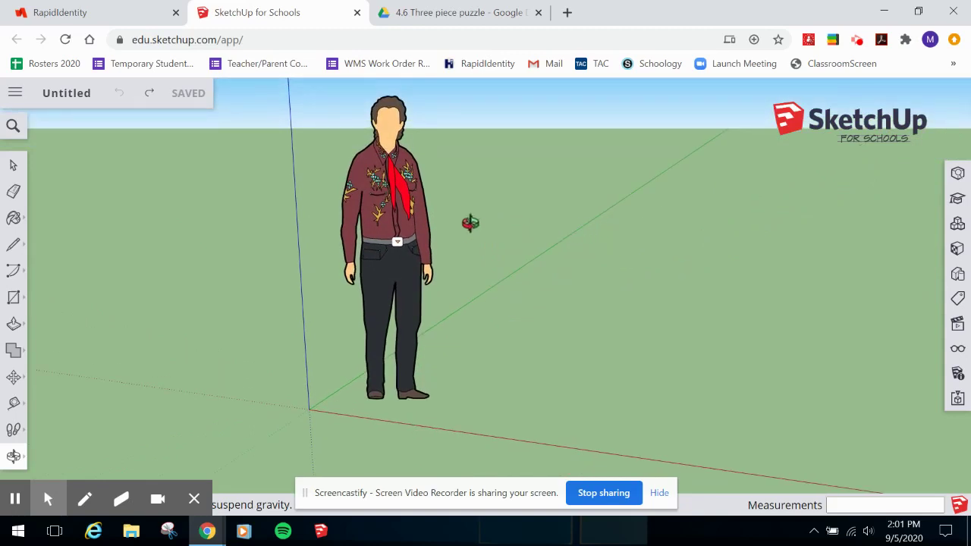
- Select the standing human figure near the origin and delete it from the model
{"action": "key", "text": "space"}
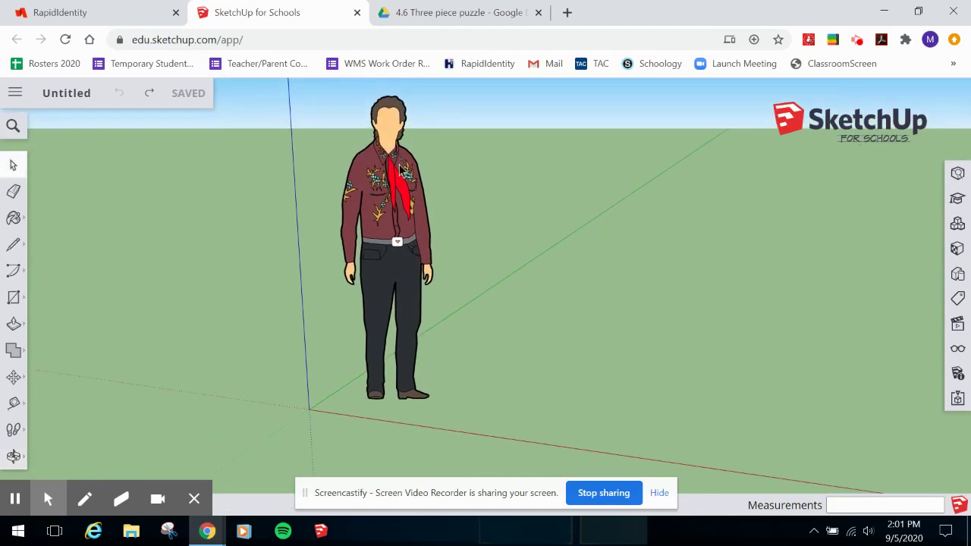
{"action": "left_click", "coordinate": [399, 210]}
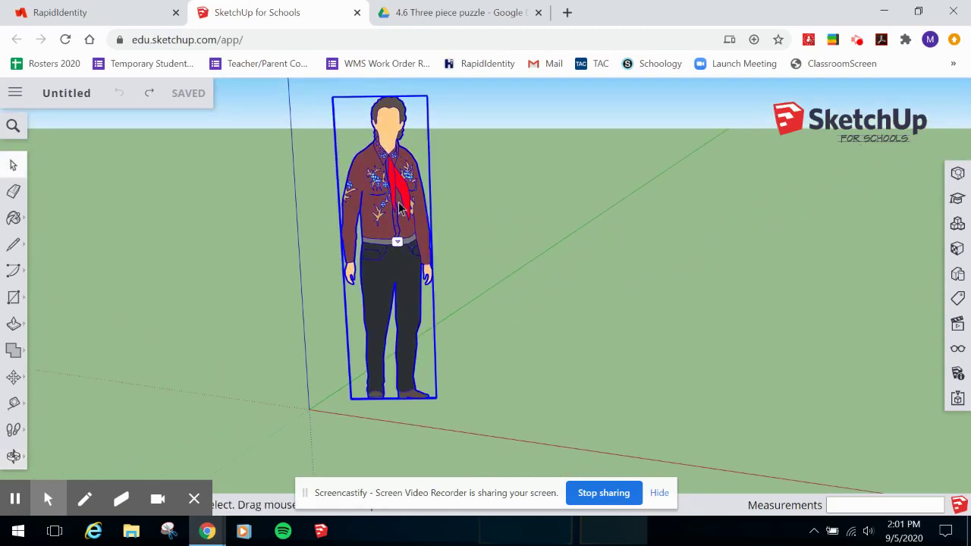
{"action": "key", "text": "Delete"}
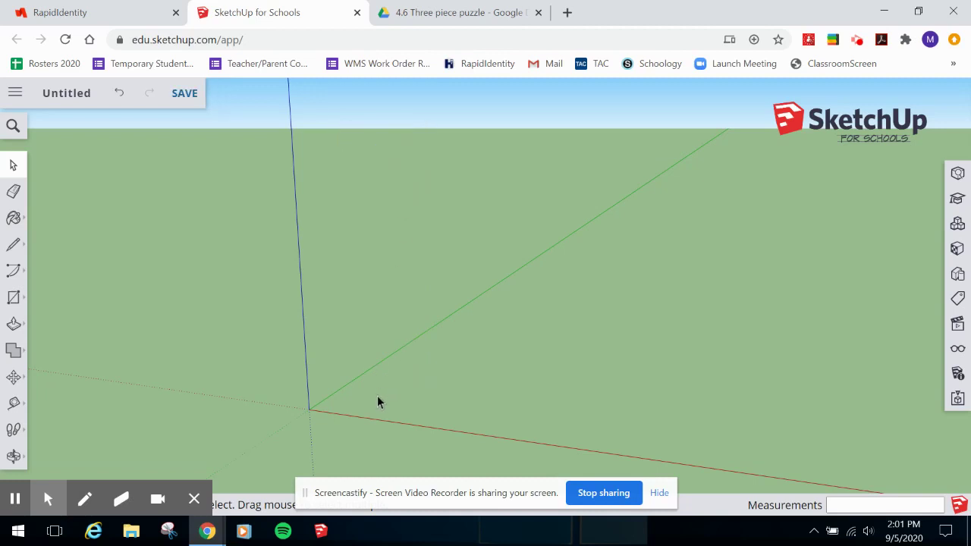
{"action": "left_click", "coordinate": [14, 378]}
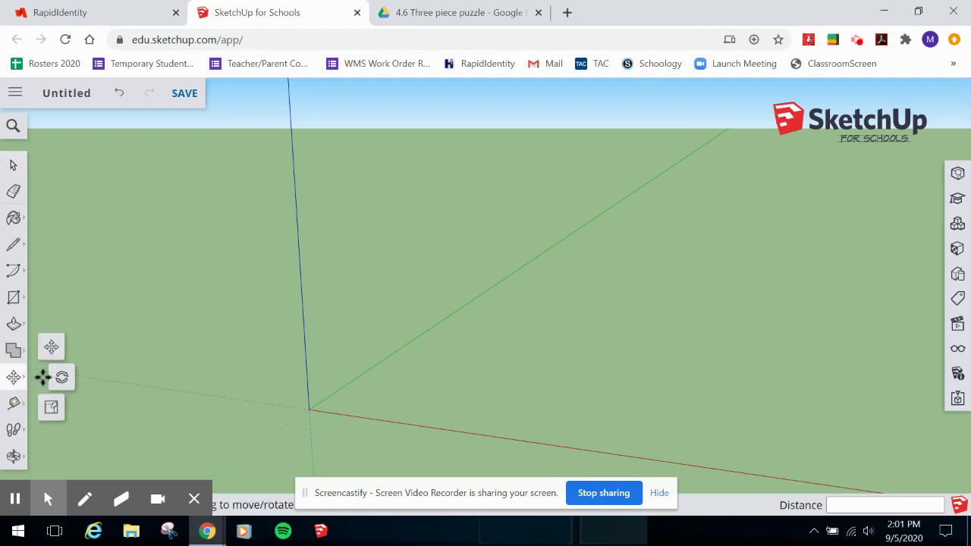
{"action": "left_click", "coordinate": [14, 456]}
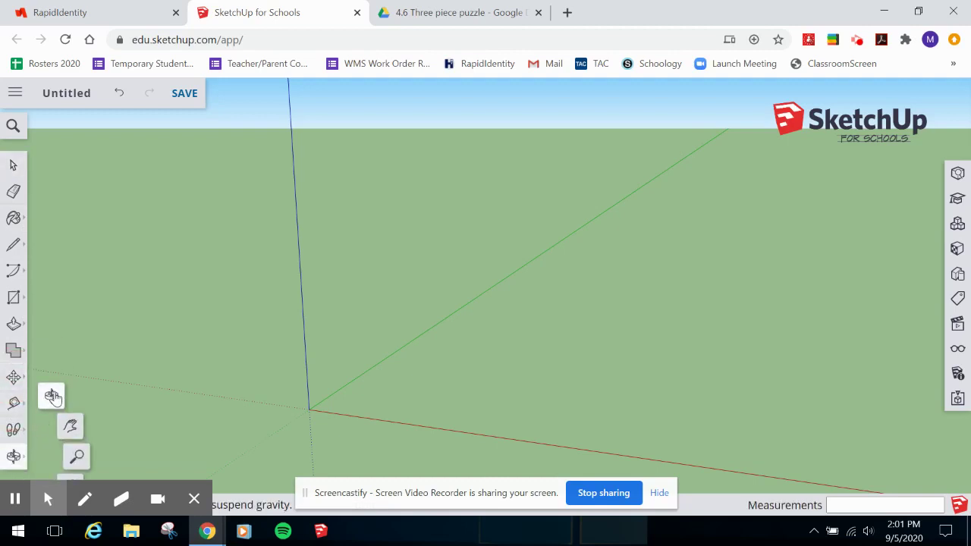
{"action": "left_click", "coordinate": [13, 455]}
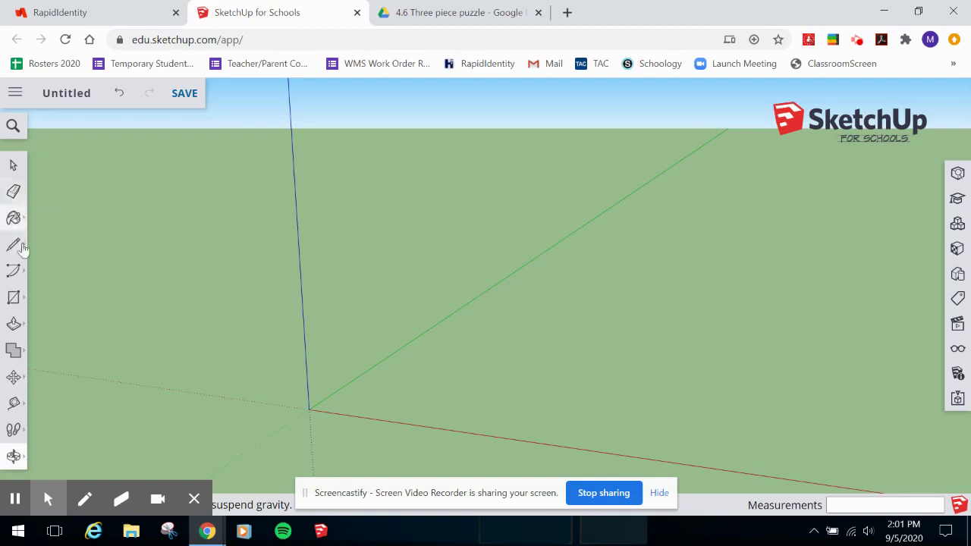
- Draw a golden-section rectangle on the ground plane from the origin, about 3' 6" along the red axis by 5' 7" along the green axis
{"action": "left_click", "coordinate": [16, 305]}
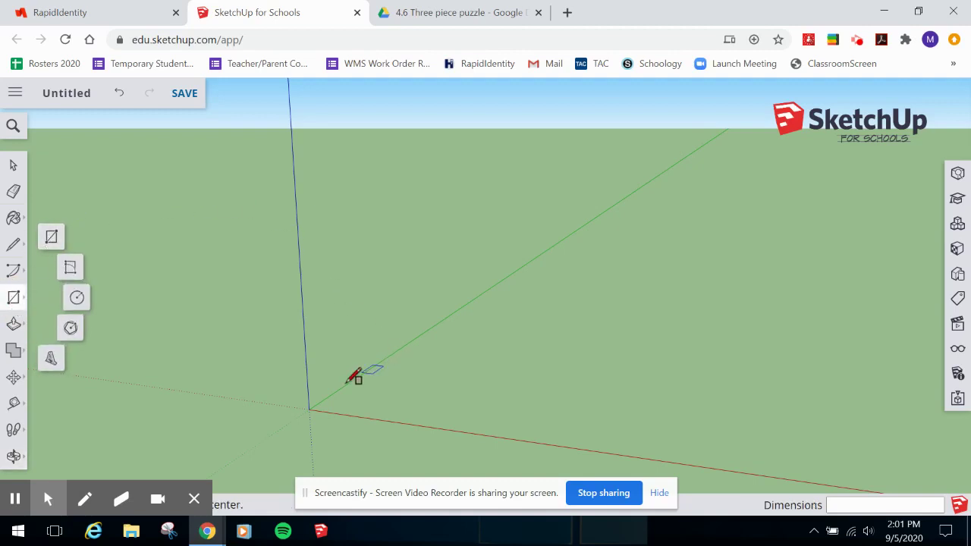
{"action": "left_click", "coordinate": [310, 408]}
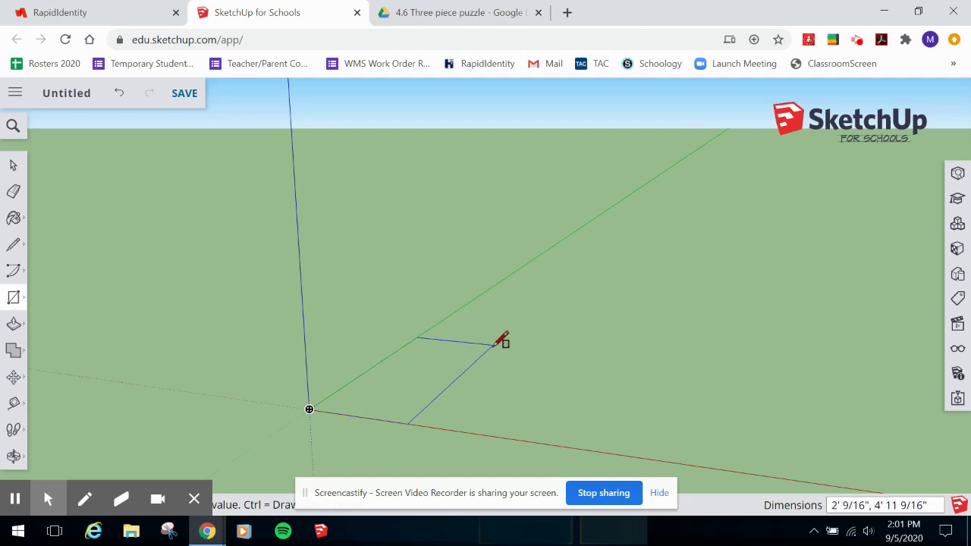
{"action": "key", "text": "Escape"}
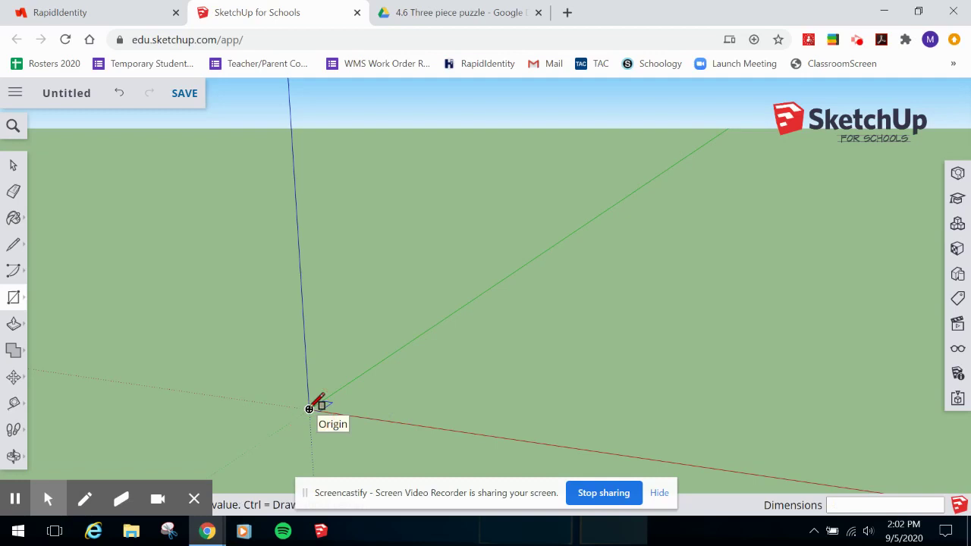
{"action": "left_click", "coordinate": [309, 408]}
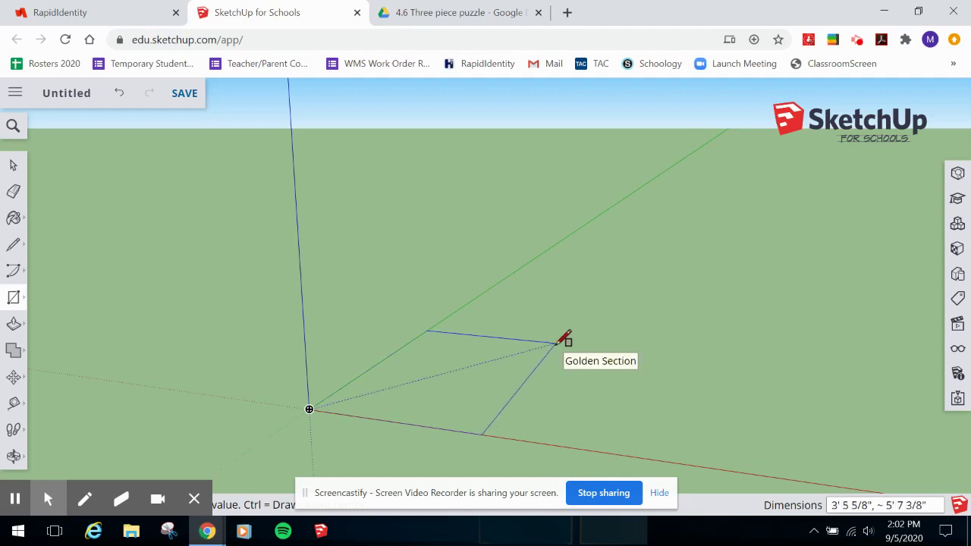
{"action": "left_click", "coordinate": [557, 343]}
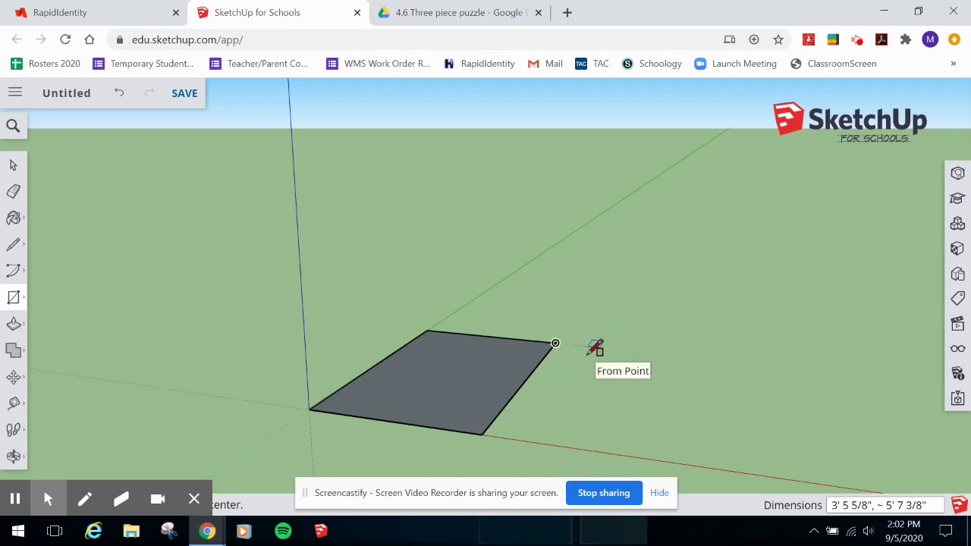
- Examine the ground rectangle from several viewing angles
{"action": "key", "text": "o"}
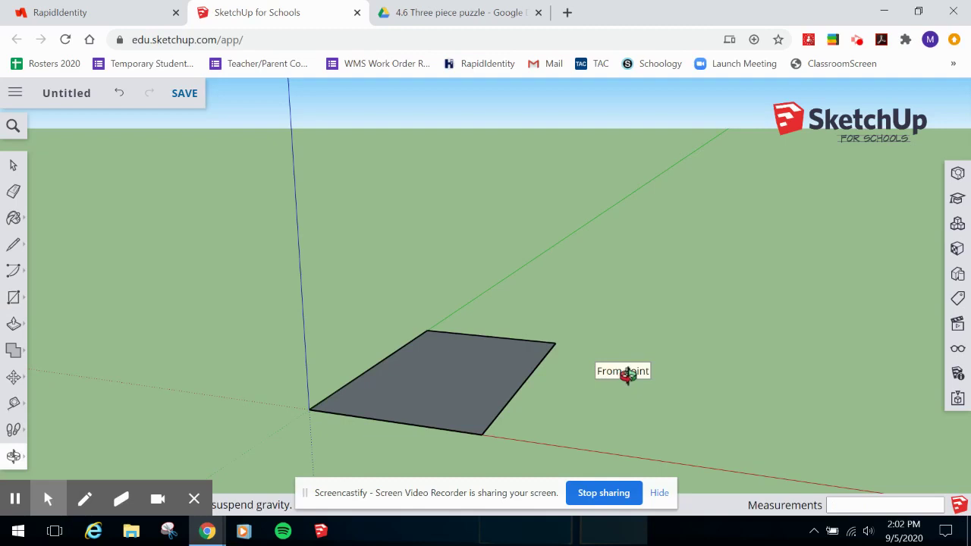
{"action": "left_click_drag", "start_coordinate": [626, 375], "coordinate": [690, 347]}
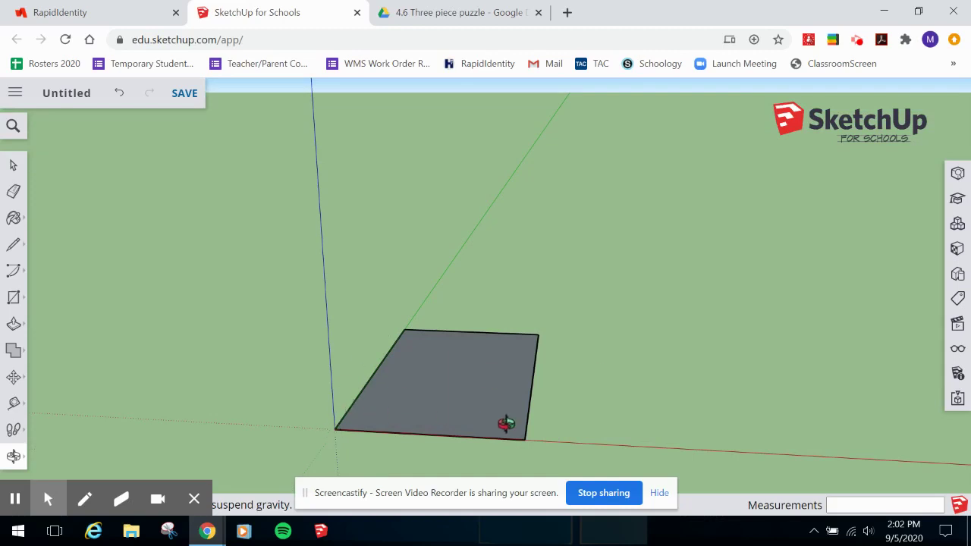
{"action": "left_click_drag", "start_coordinate": [597, 393], "coordinate": [489, 363]}
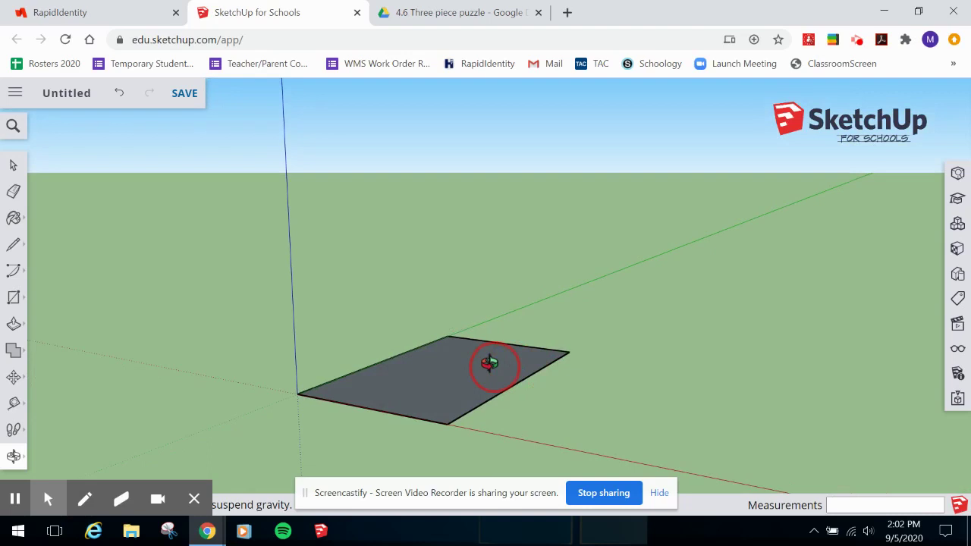
{"action": "key", "text": "space"}
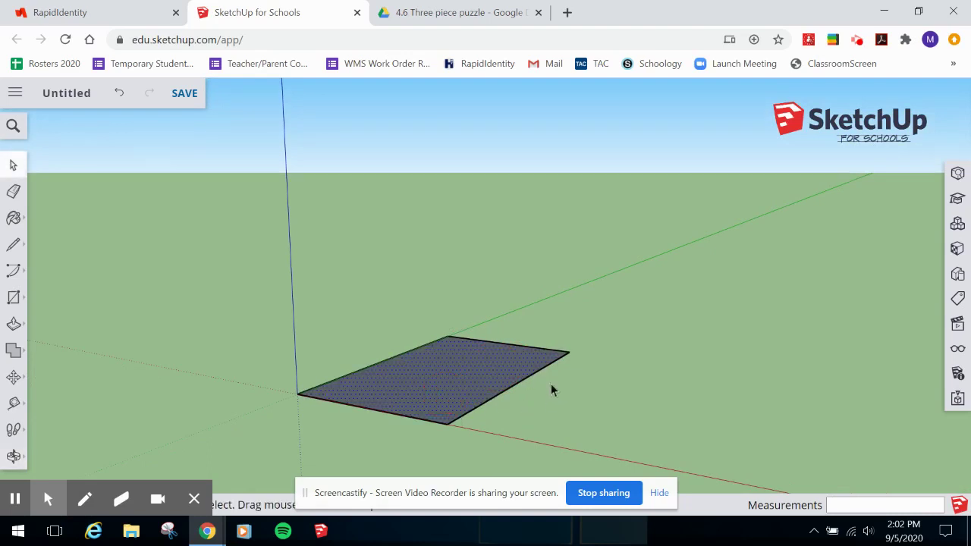
{"action": "key", "text": "o"}
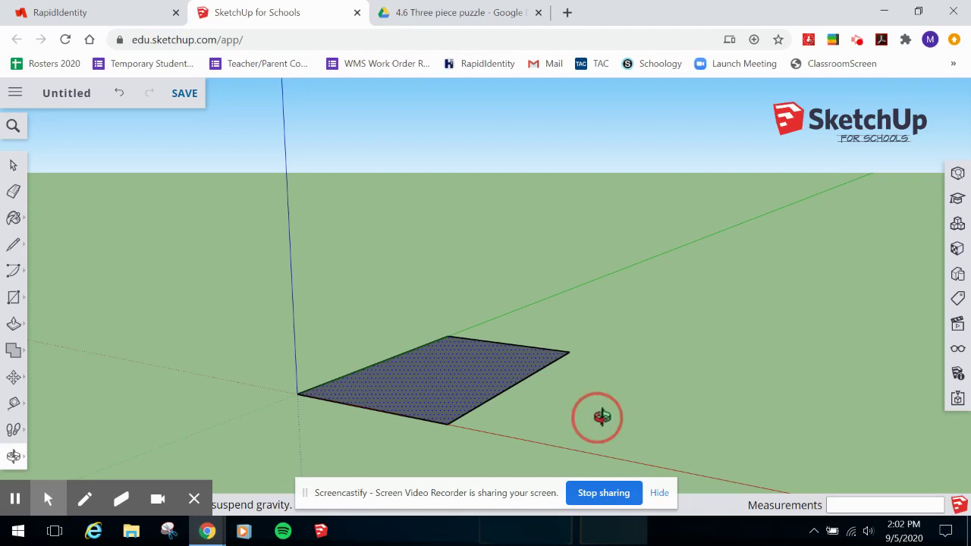
{"action": "mouse_move", "coordinate": [601, 416]}
{"action": "left_mouse_down"}
{"action": "mouse_move", "coordinate": [618, 429]}
{"action": "mouse_move", "coordinate": [553, 380]}
{"action": "mouse_move", "coordinate": [556, 360]}
{"action": "mouse_move", "coordinate": [567, 373]}
{"action": "mouse_move", "coordinate": [609, 373]}
{"action": "mouse_move", "coordinate": [596, 399]}
{"action": "mouse_move", "coordinate": [575, 401]}
{"action": "mouse_move", "coordinate": [617, 420]}
{"action": "left_mouse_up"}
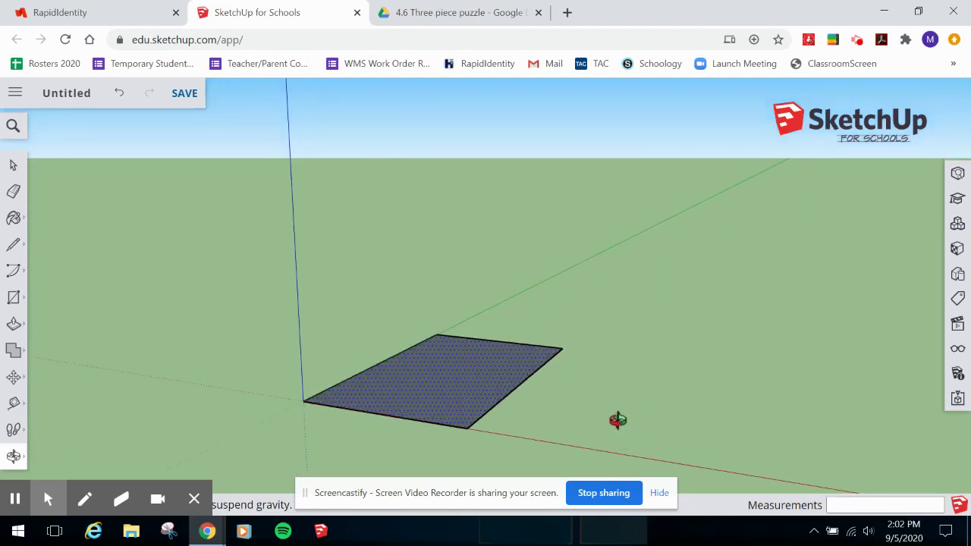
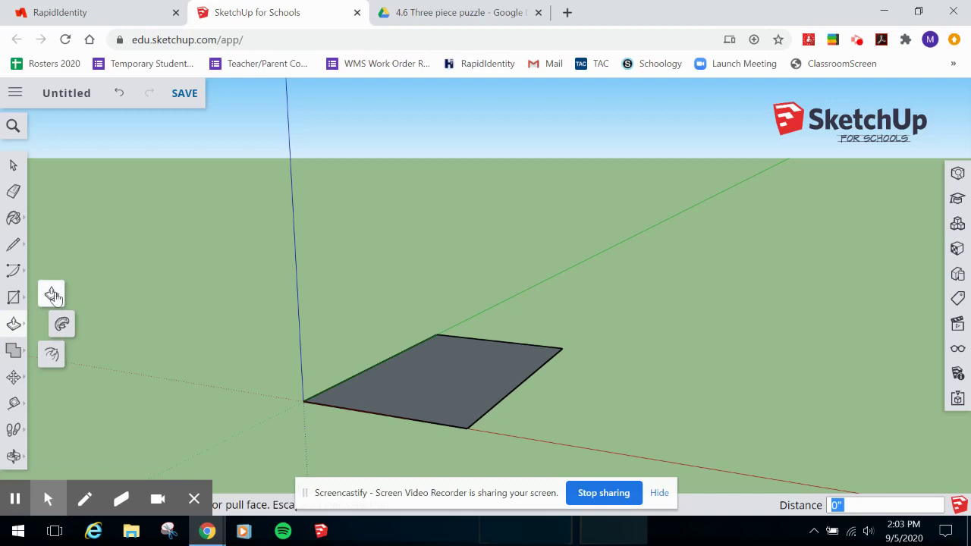
- Extrude the ground rectangle upward into a thin slab with Push/Pull, and undo the extrusion
{"action": "left_click", "coordinate": [52, 295]}
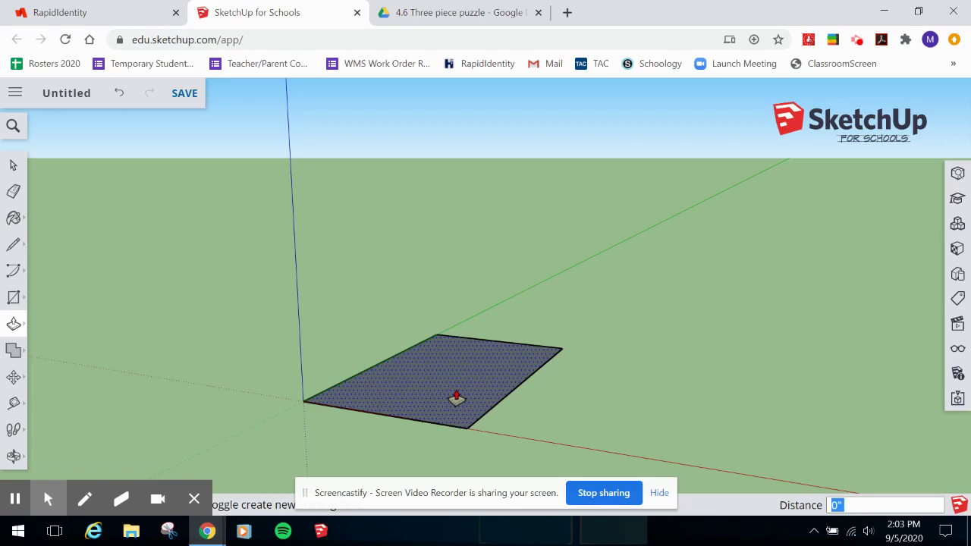
{"action": "mouse_move", "coordinate": [456, 398]}
{"action": "left_mouse_down"}
{"action": "mouse_move", "coordinate": [451, 391]}
{"action": "mouse_move", "coordinate": [448, 401]}
{"action": "mouse_move", "coordinate": [453, 385]}
{"action": "left_mouse_up"}
{"action": "left_click", "coordinate": [454, 385]}
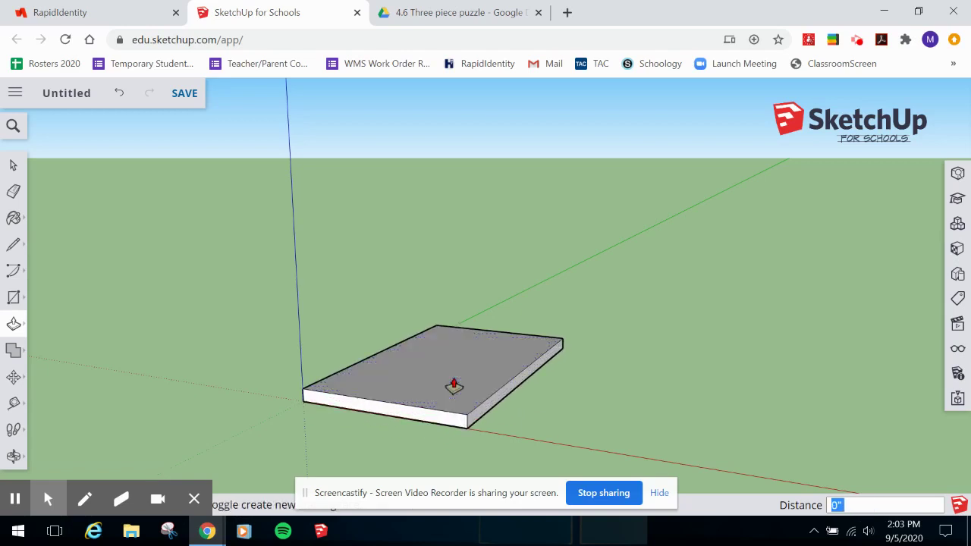
{"action": "key", "text": "ctrl+z"}
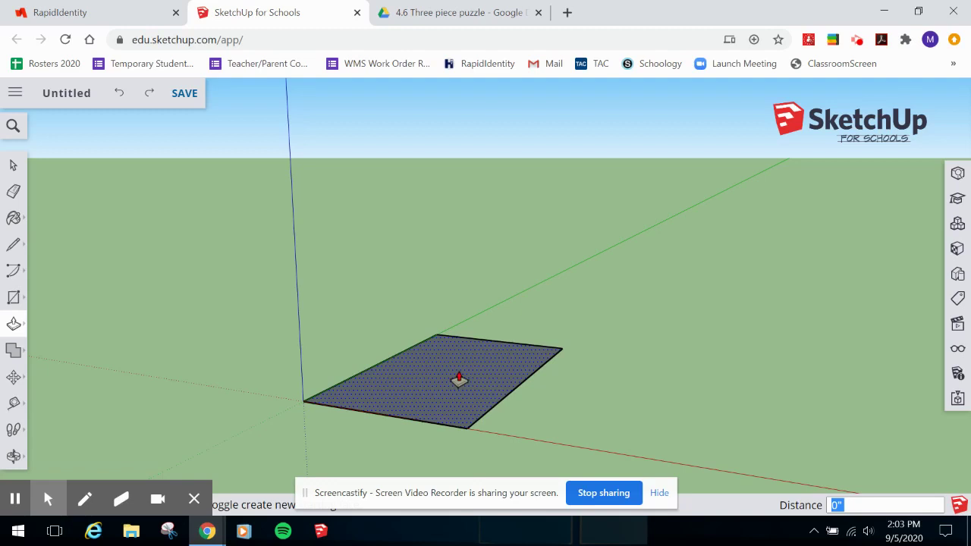
- Extrude the ground rectangle upward to a height of 3' to form a box
{"action": "left_click", "coordinate": [459, 379]}
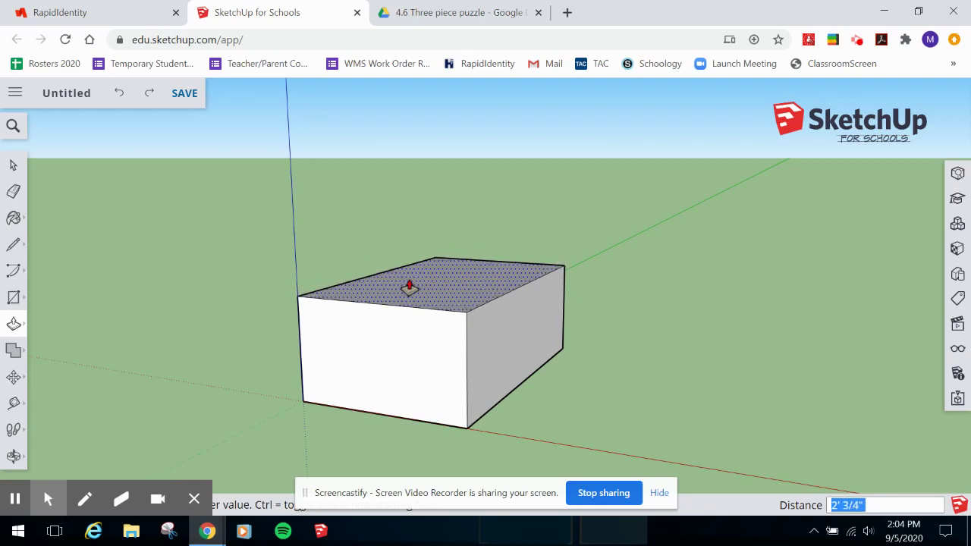
{"action": "type", "text": "3'"}
{"action": "key", "text": "Return"}
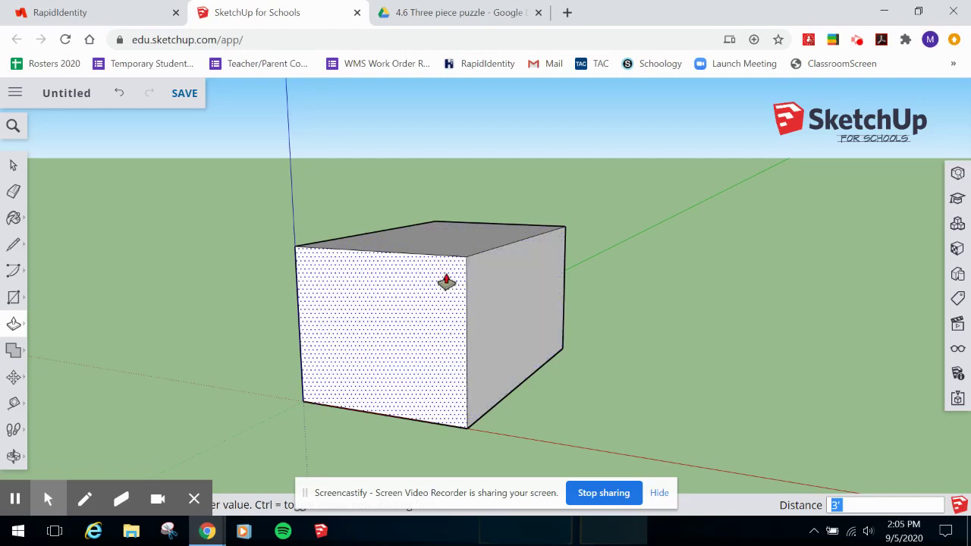
- Examine the box from below and behind, returning to a view of its front and upper faces
{"action": "key", "text": "o"}
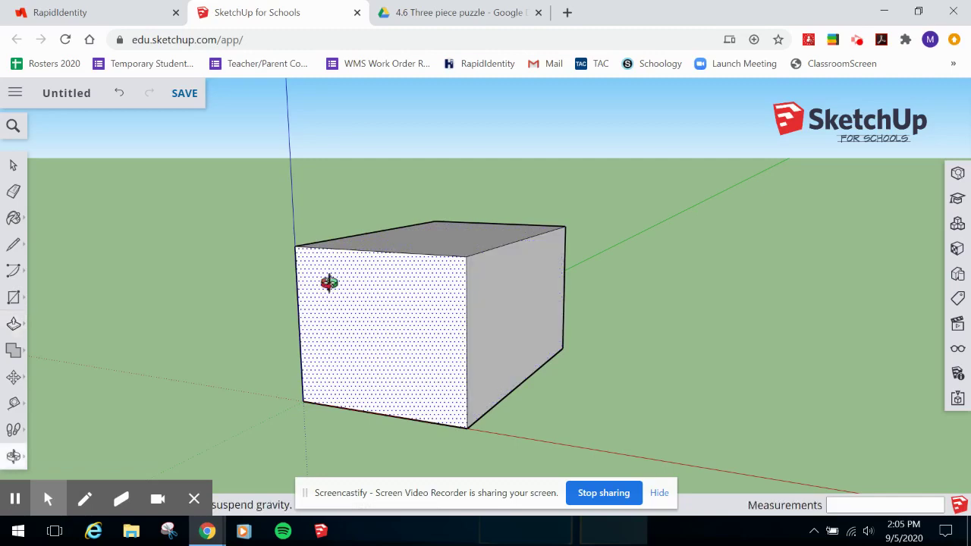
{"action": "left_click_drag", "start_coordinate": [228, 339], "coordinate": [895, 215]}
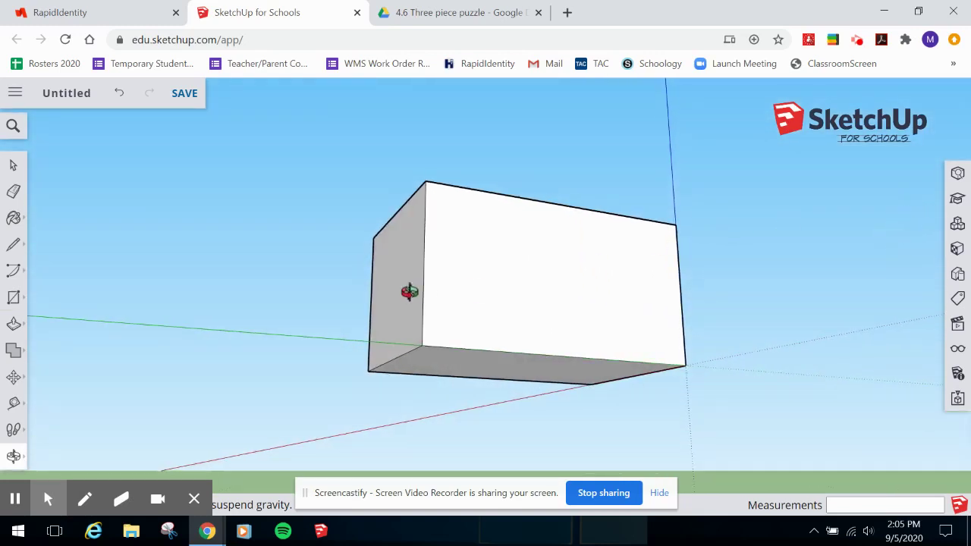
{"action": "key", "text": "p"}
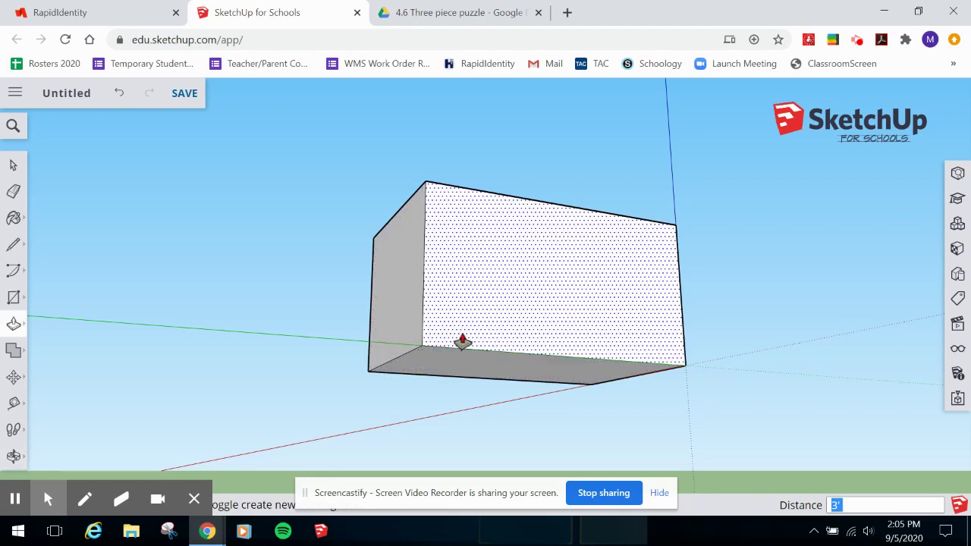
{"action": "key", "text": "o"}
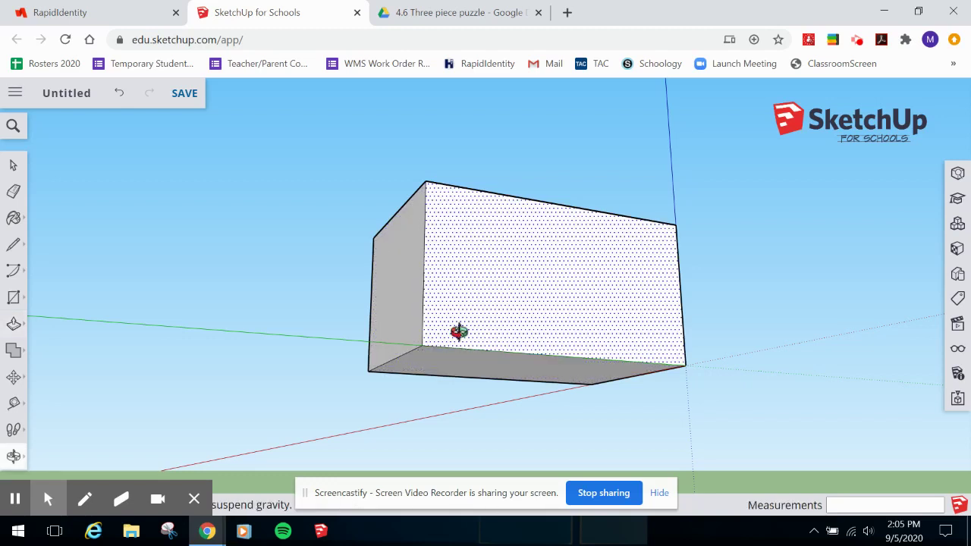
{"action": "left_click_drag", "start_coordinate": [717, 349], "coordinate": [505, 387]}
{"action": "left_click_drag", "start_coordinate": [746, 354], "coordinate": [397, 390]}
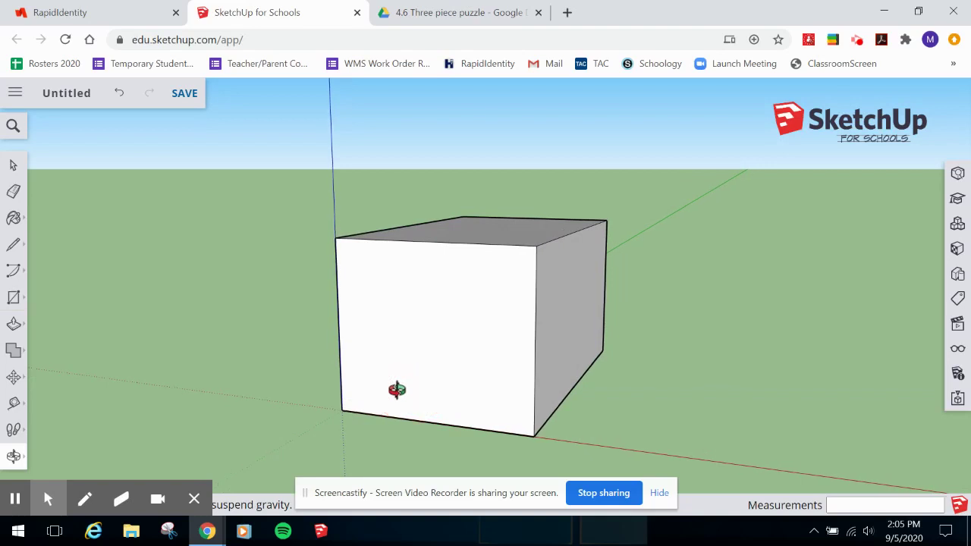
- Select the box's front vertical edge and front face in turn, finishing with all of its connected edges and faces
{"action": "key", "text": "space"}
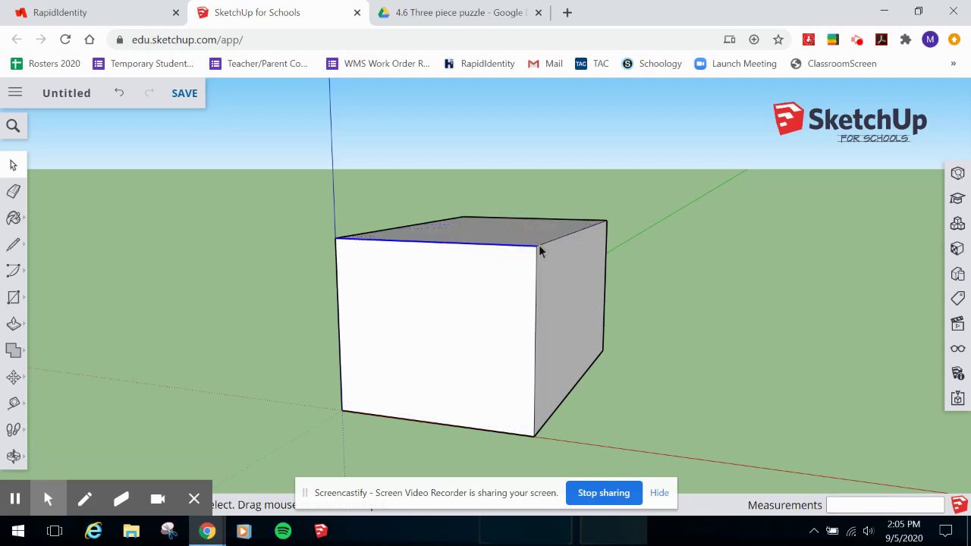
{"action": "left_click", "coordinate": [536, 284]}
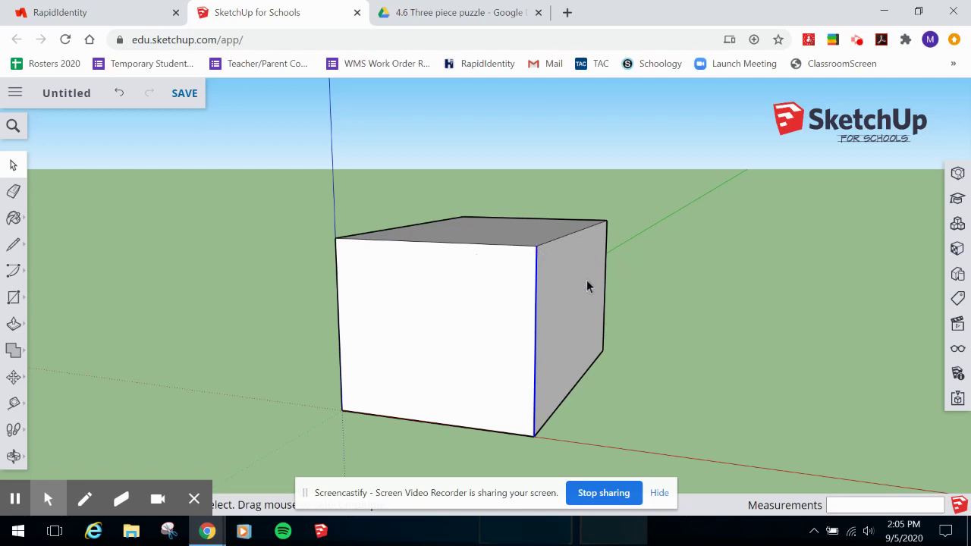
{"action": "left_click", "coordinate": [453, 308]}
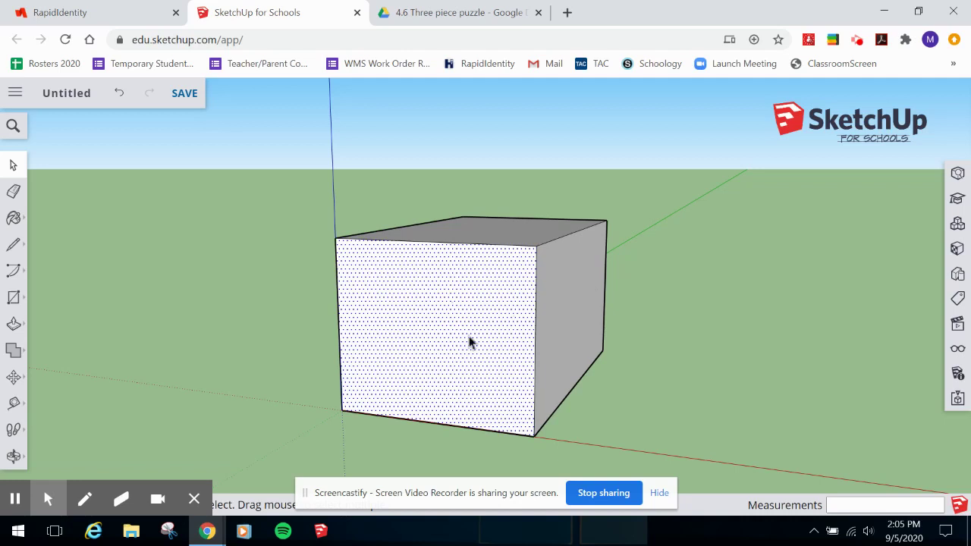
{"action": "triple_click", "coordinate": [547, 321]}
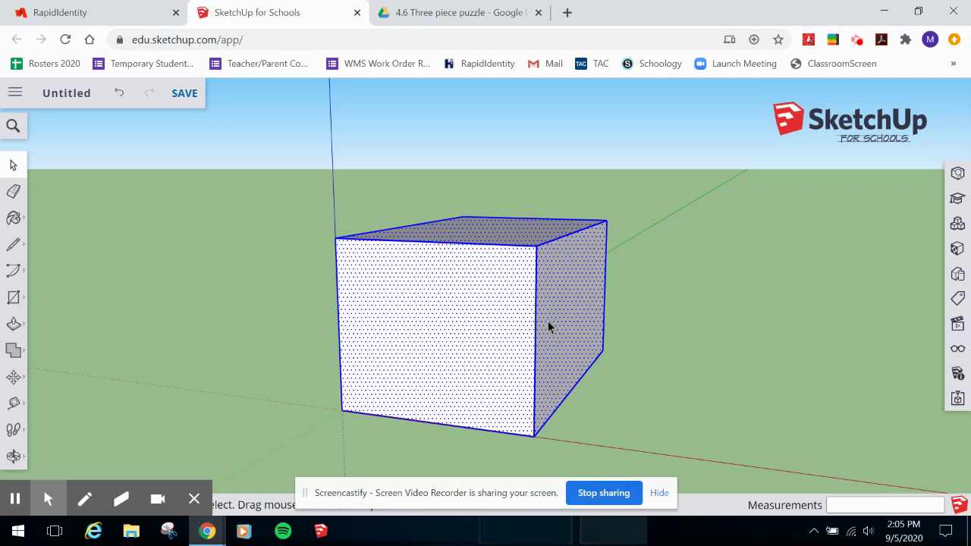
- Bring up the available commands for the selected box, dismiss them and clear the selection
{"action": "key", "text": "o"}
{"action": "mouse_move", "coordinate": [280, 329]}
{"action": "left_mouse_down"}
{"action": "mouse_move", "coordinate": [455, 262]}
{"action": "mouse_move", "coordinate": [523, 190]}
{"action": "mouse_move", "coordinate": [429, 232]}
{"action": "mouse_move", "coordinate": [314, 361]}
{"action": "mouse_move", "coordinate": [194, 353]}
{"action": "mouse_move", "coordinate": [342, 349]}
{"action": "mouse_move", "coordinate": [263, 321]}
{"action": "left_mouse_up"}
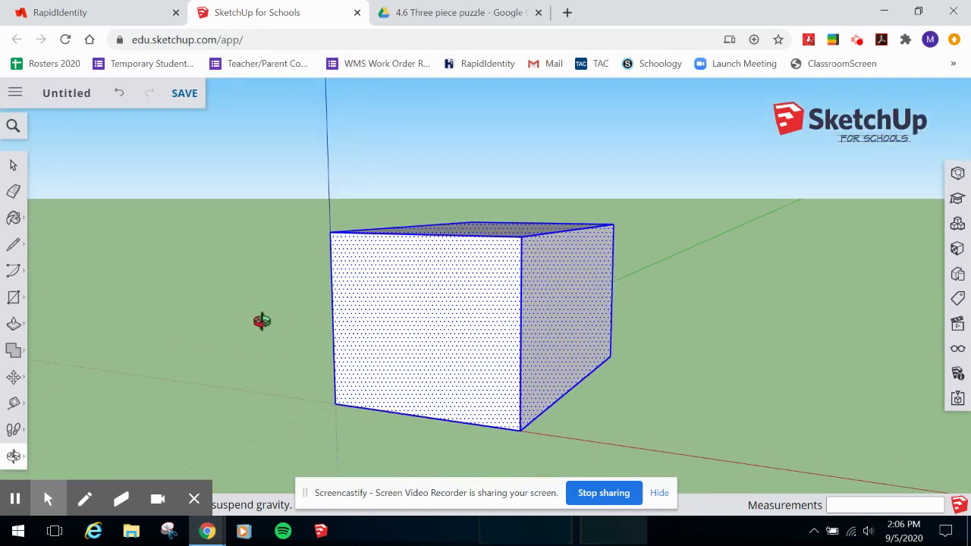
{"action": "key", "text": "space"}
{"action": "right_click", "coordinate": [470, 296]}
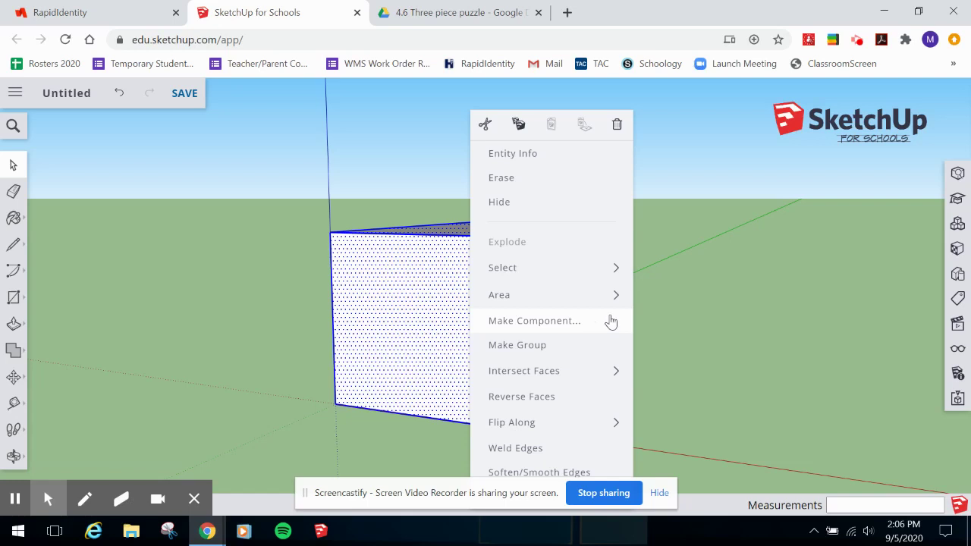
{"action": "left_click", "coordinate": [722, 317]}
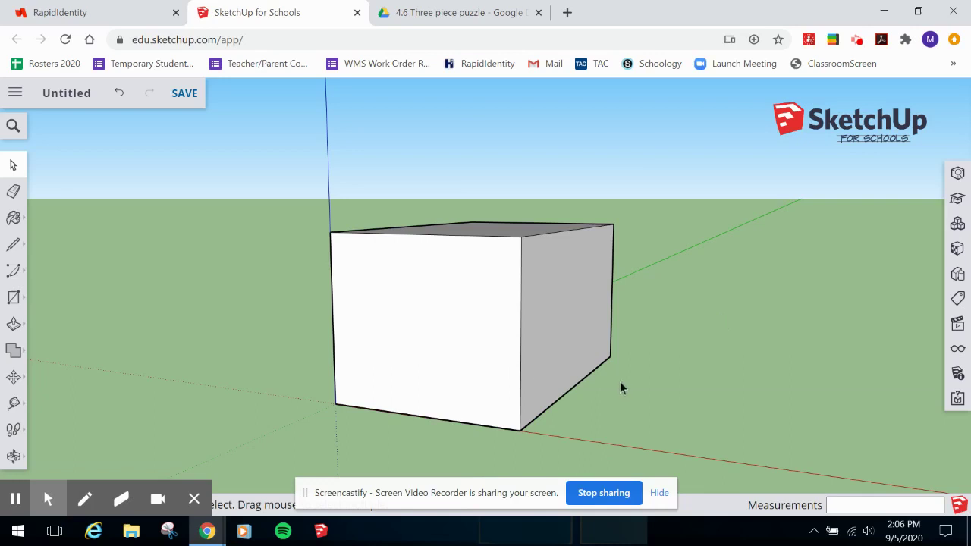
- Select all of the box's connected edges and faces and make them a component with the definition "box 1"
{"action": "left_click", "coordinate": [455, 332]}
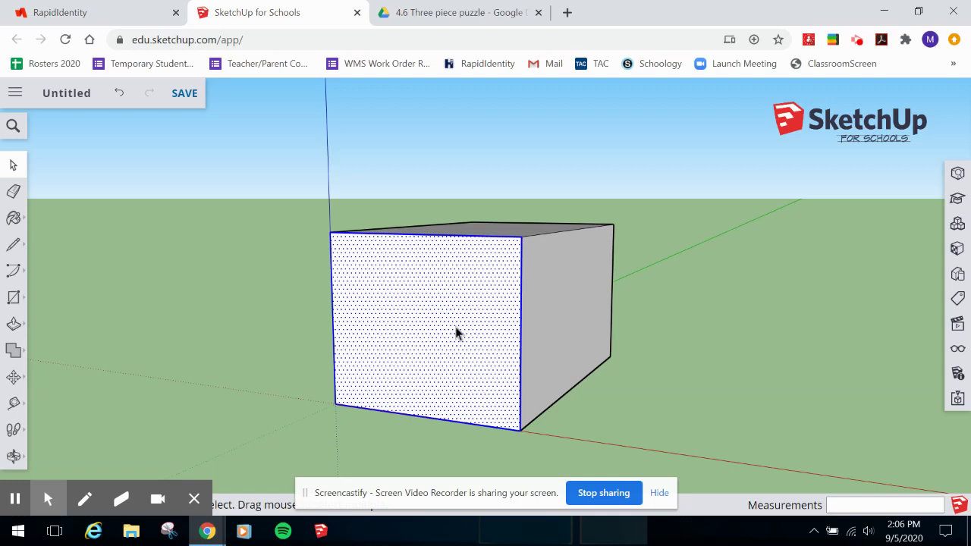
{"action": "left_click", "coordinate": [456, 332]}
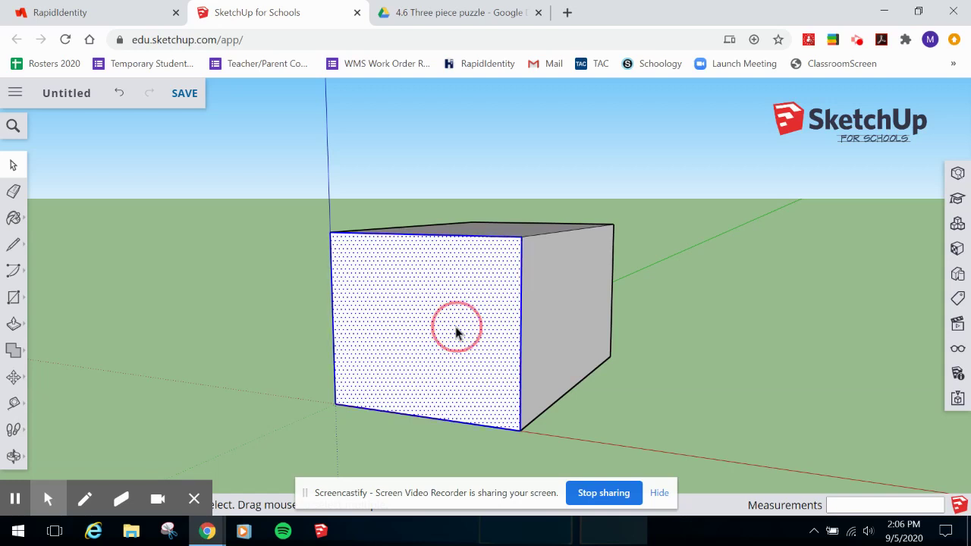
{"action": "right_click", "coordinate": [463, 323]}
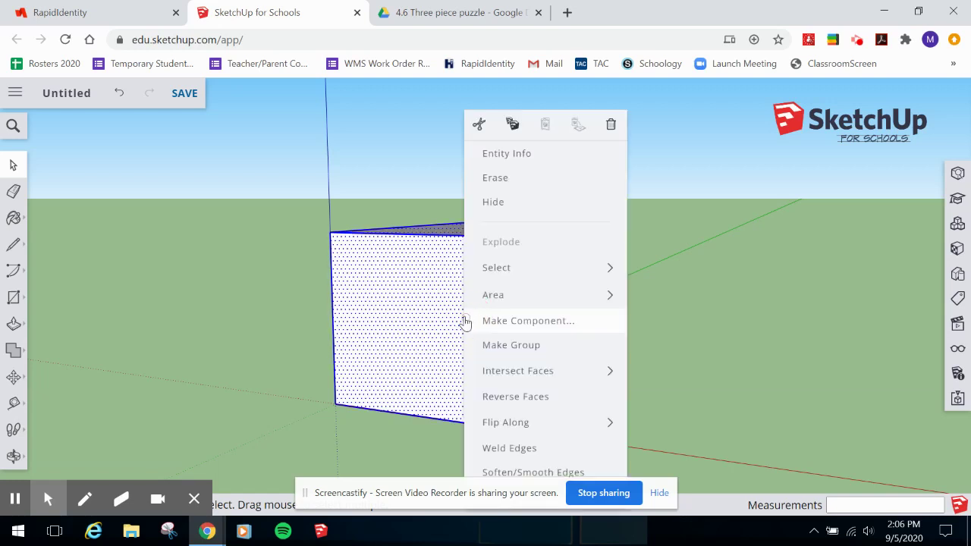
{"action": "left_click", "coordinate": [465, 321]}
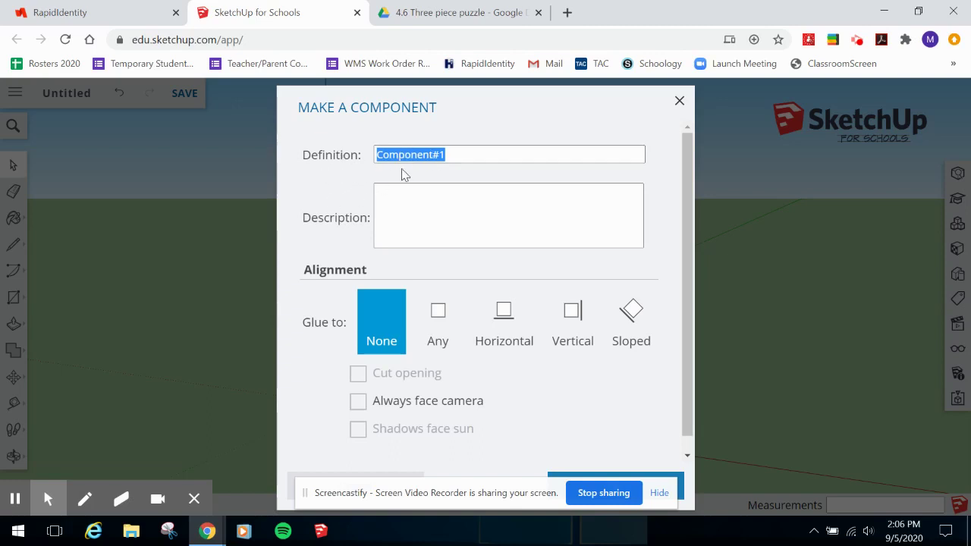
{"action": "type", "text": "box"}
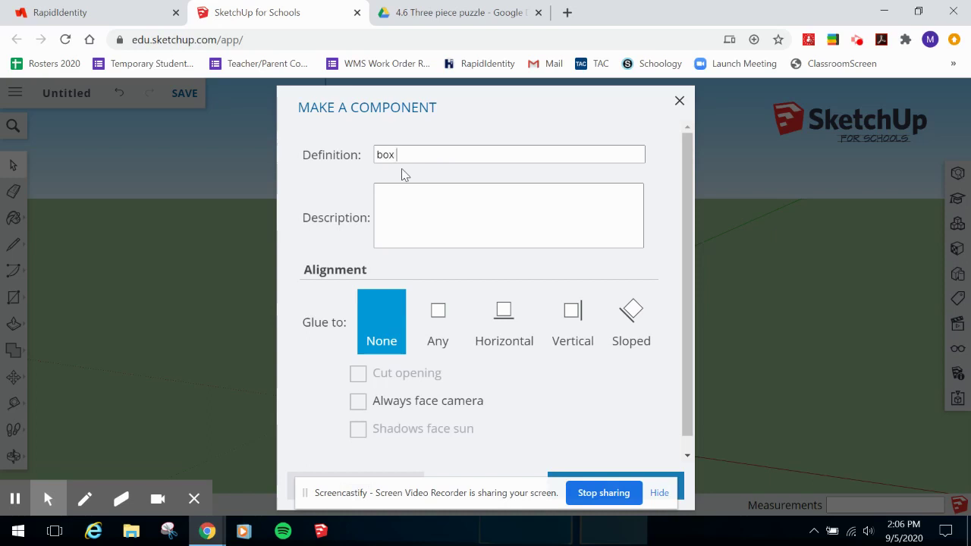
{"action": "type", "text": " 1"}
{"action": "left_click", "coordinate": [434, 220]}
{"action": "scroll", "coordinate": [589, 375], "scroll_direction": "down", "scroll_amount": 1}
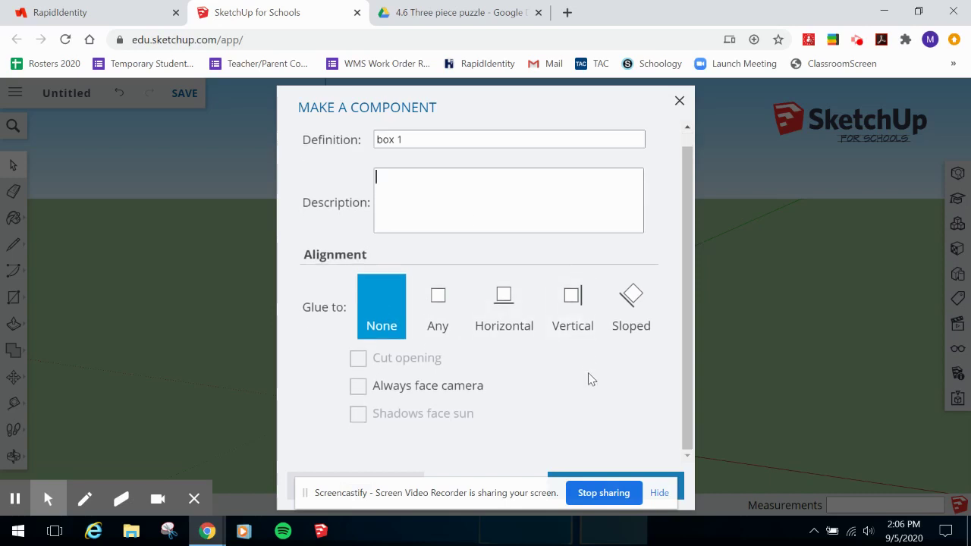
{"action": "left_click", "coordinate": [680, 483]}
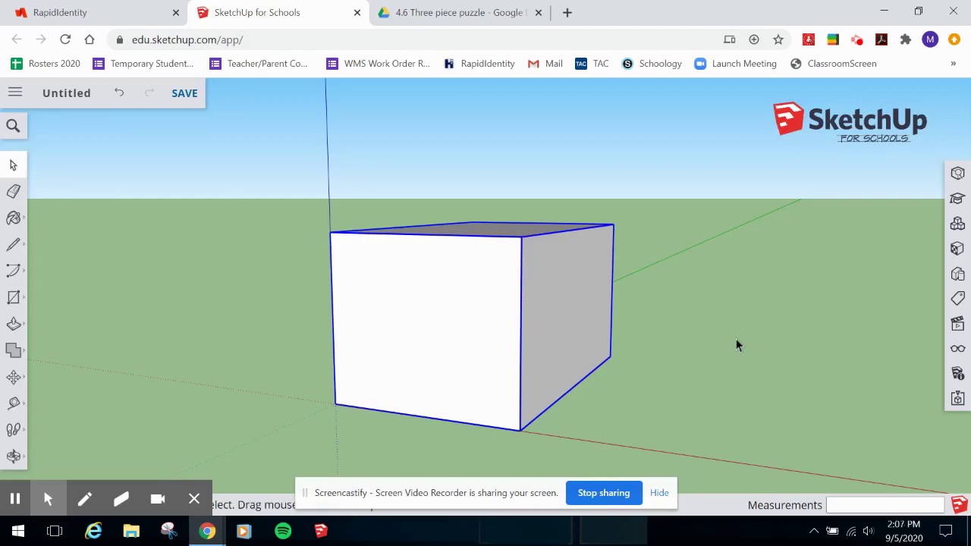
- Select the box component as a single object and examine it by orbiting, zooming and panning around it
{"action": "left_click", "coordinate": [620, 381]}
{"action": "left_click", "coordinate": [431, 324]}
{"action": "key", "text": "o"}
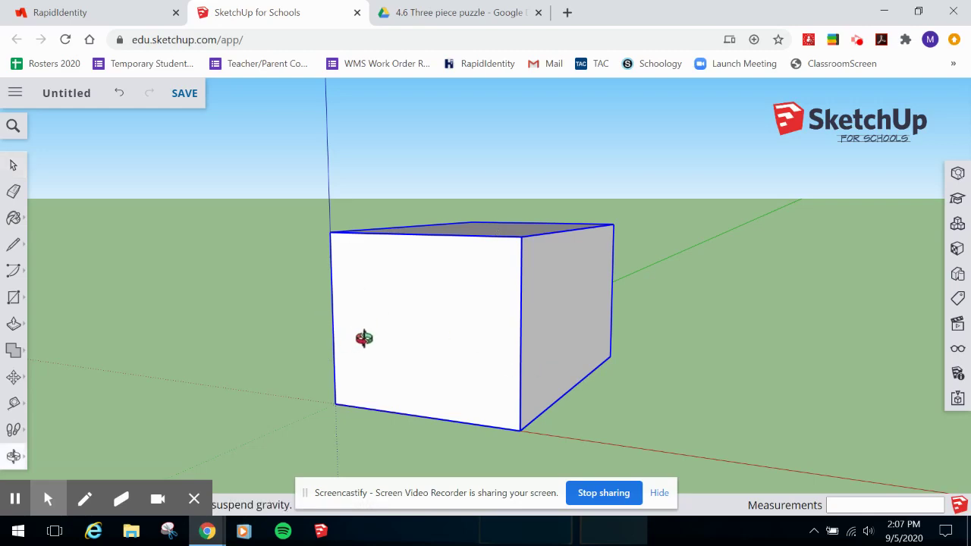
{"action": "left_click_drag", "start_coordinate": [364, 338], "coordinate": [386, 380]}
{"action": "scroll", "coordinate": [386, 377], "scroll_direction": "down", "scroll_amount": 2}
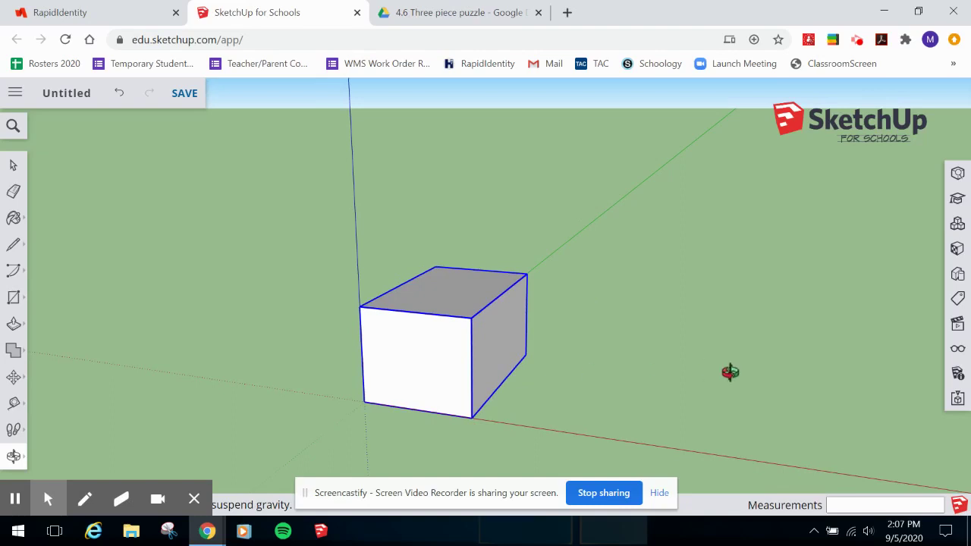
{"action": "left_click_drag", "start_coordinate": [730, 372], "coordinate": [553, 340], "text": "shift"}
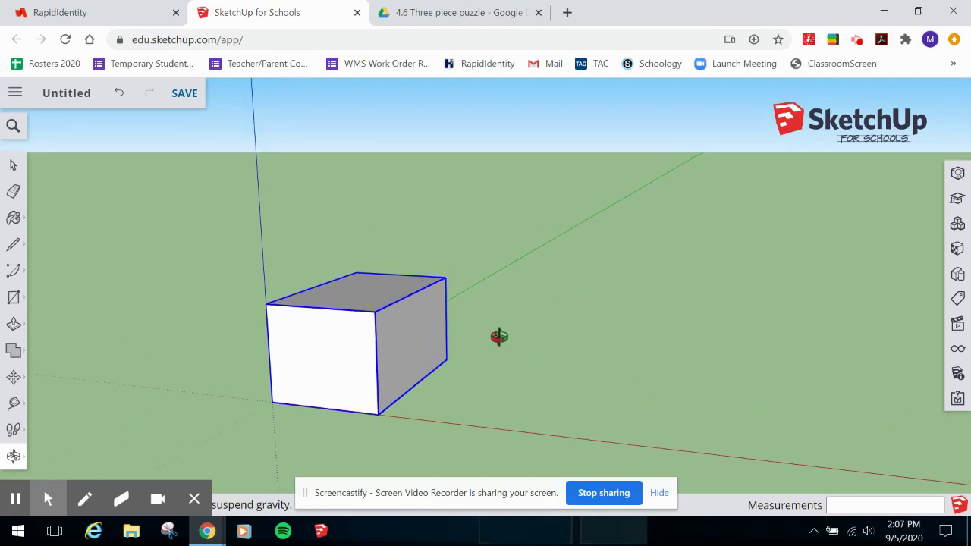
{"action": "mouse_move", "coordinate": [499, 336]}
{"action": "left_mouse_down"}
{"action": "mouse_move", "coordinate": [508, 340]}
{"action": "mouse_move", "coordinate": [509, 329]}
{"action": "left_mouse_up"}
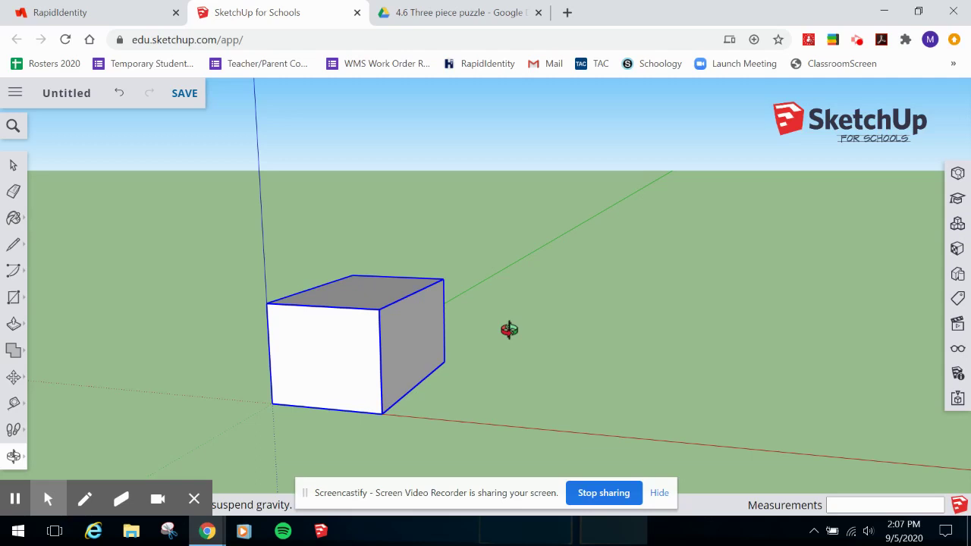
- Inside the box component, pull the front face outward about 2' 8" and push the upper face down about 1' 7"
{"action": "key", "text": "space"}
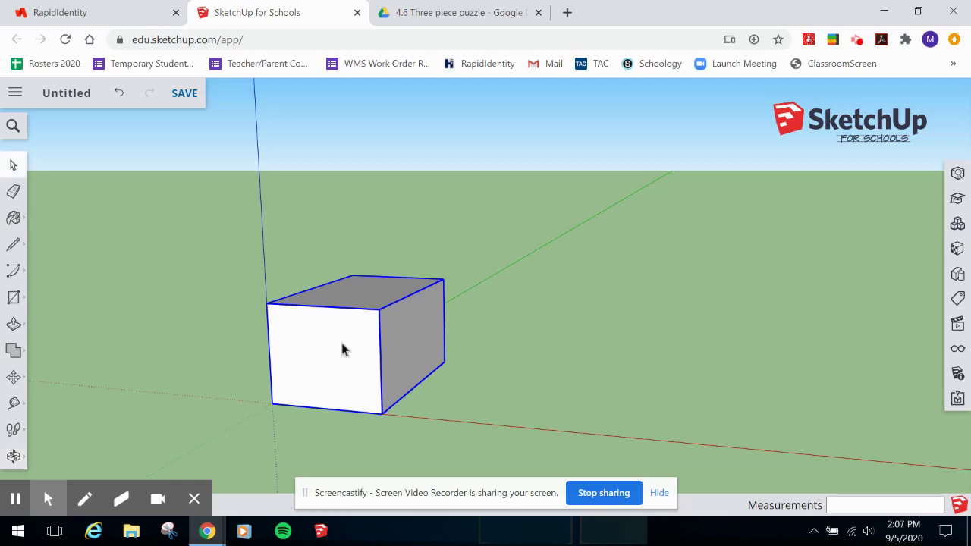
{"action": "left_click", "coordinate": [342, 347]}
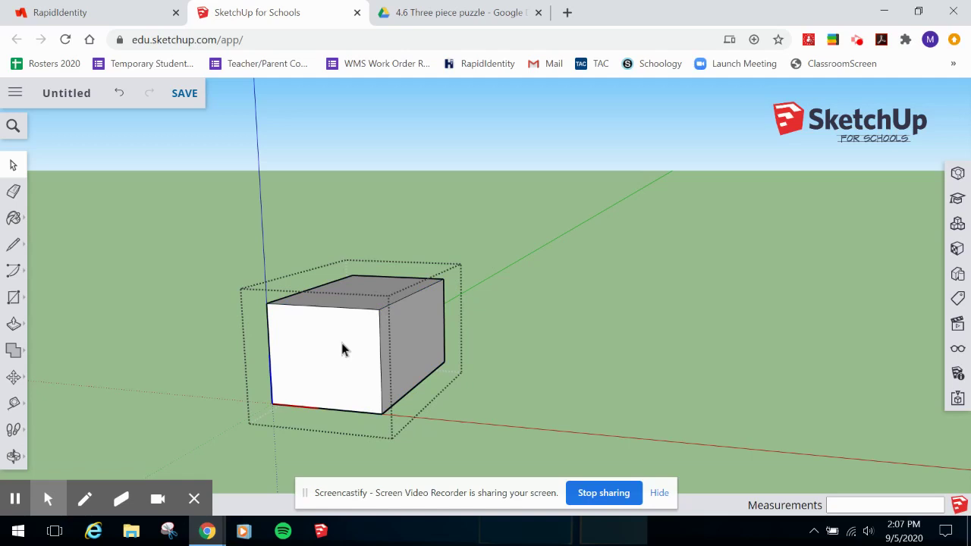
{"action": "key", "text": "p"}
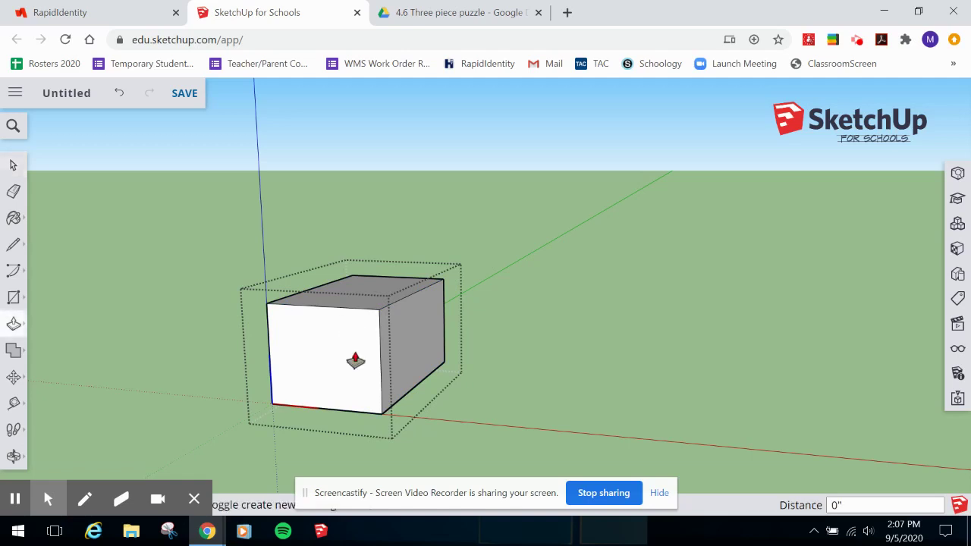
{"action": "left_click", "coordinate": [346, 372]}
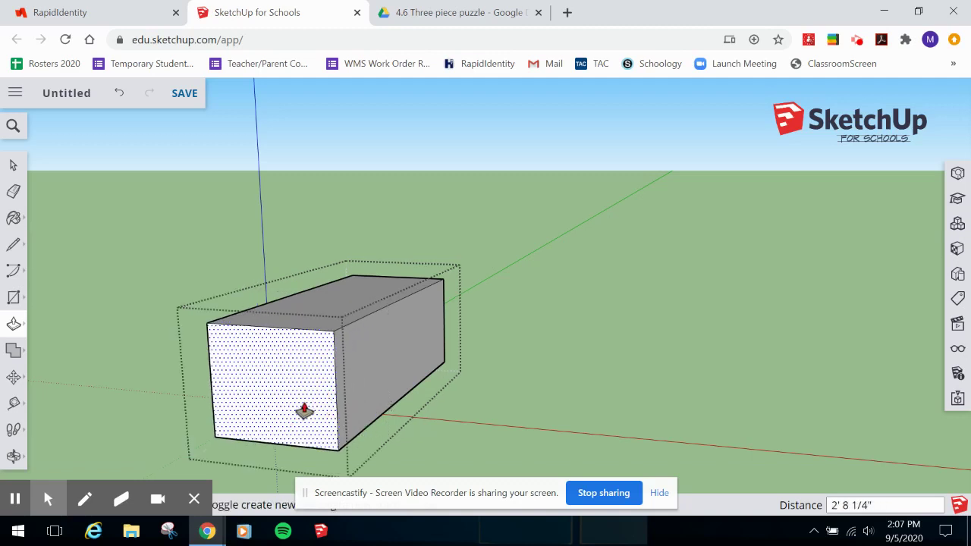
{"action": "left_click", "coordinate": [325, 321]}
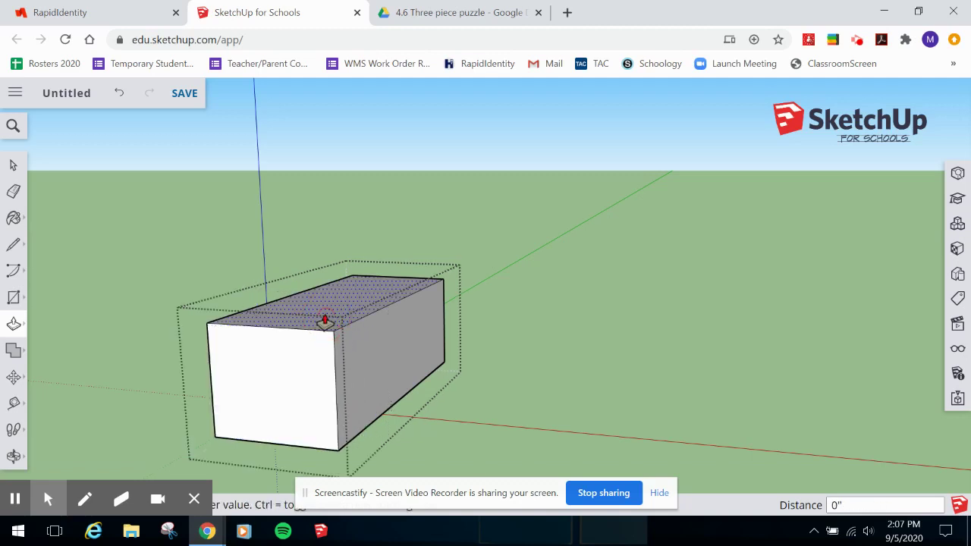
{"action": "left_click", "coordinate": [322, 377]}
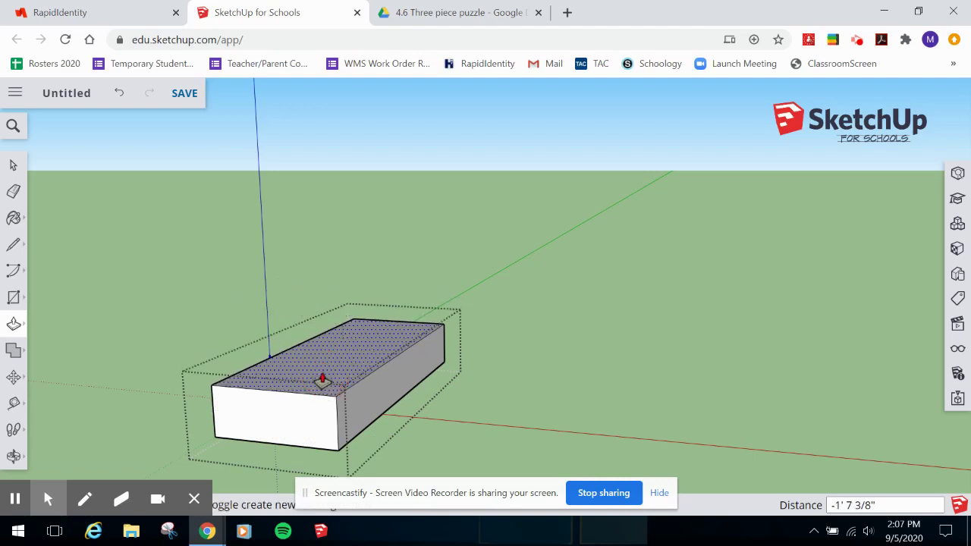
{"action": "key", "text": "space"}
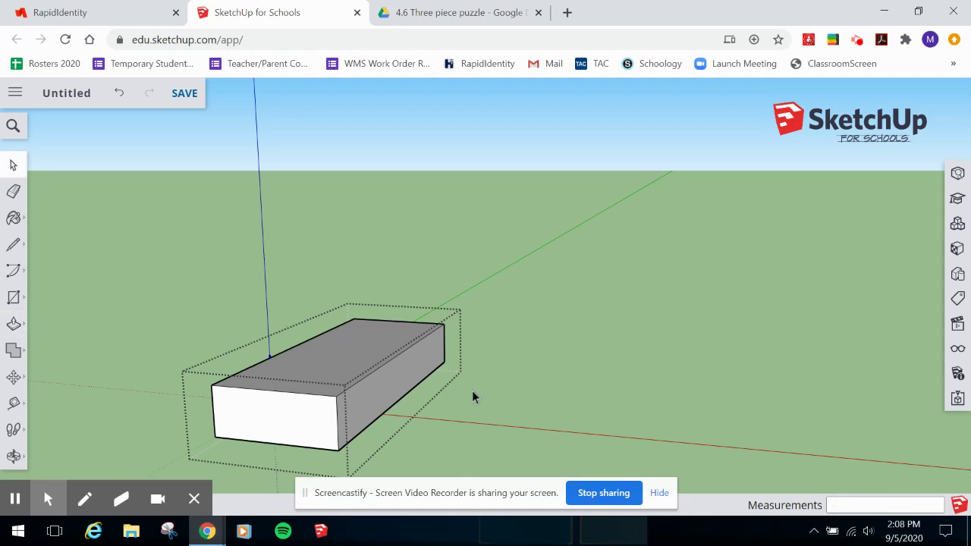
{"action": "left_click", "coordinate": [473, 392]}
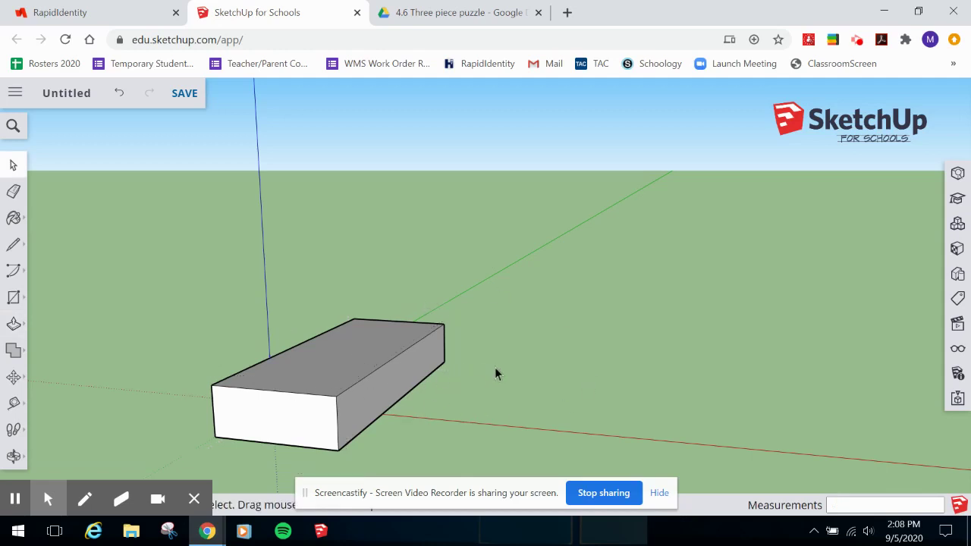
- Examine the reshaped box component from higher viewing angles and at different zoom levels
{"action": "key", "text": "o"}
{"action": "left_click_drag", "start_coordinate": [374, 372], "coordinate": [426, 358]}
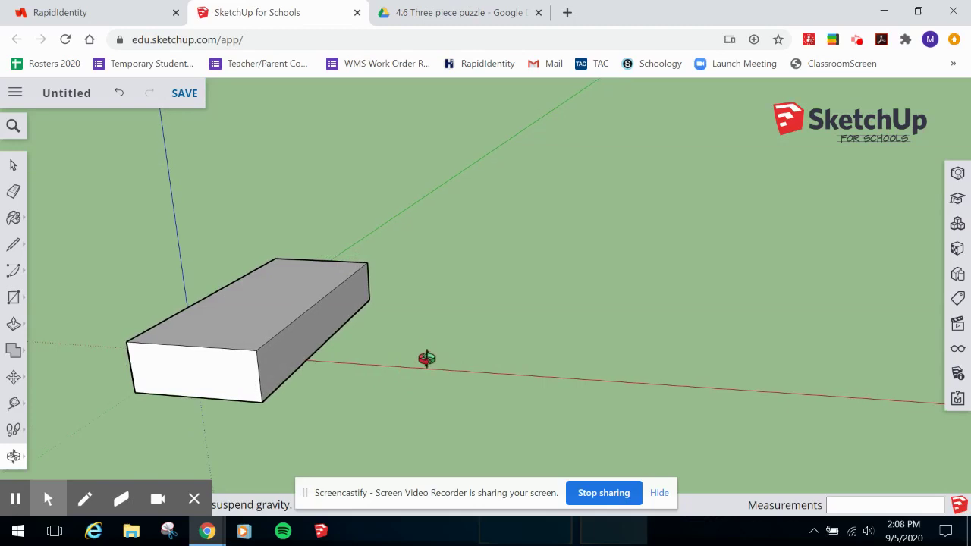
{"action": "scroll", "coordinate": [426, 358], "scroll_direction": "down", "scroll_amount": 3}
{"action": "scroll", "coordinate": [426, 358], "scroll_direction": "up", "scroll_amount": 5}
{"action": "scroll", "coordinate": [426, 358], "scroll_direction": "down", "scroll_amount": 3}
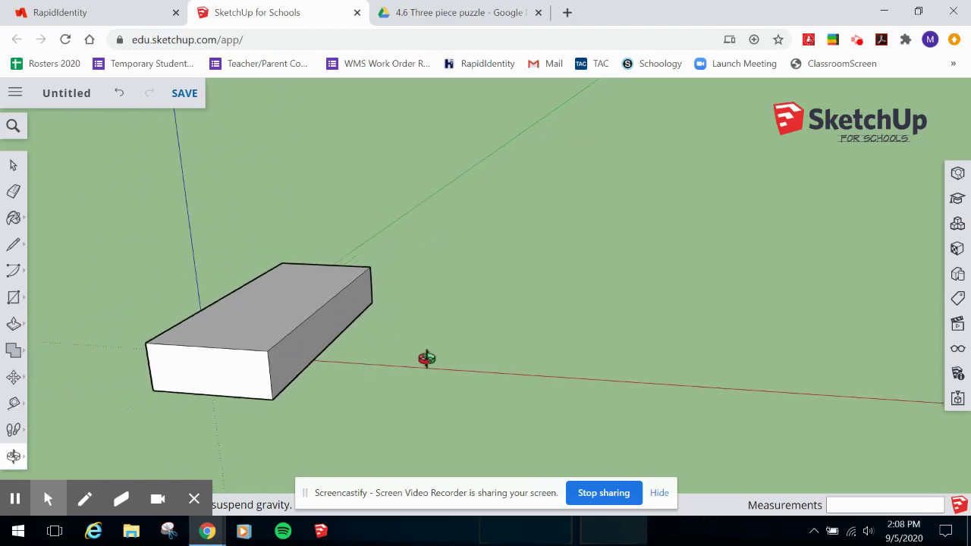
{"action": "left_click_drag", "start_coordinate": [426, 358], "coordinate": [464, 350]}
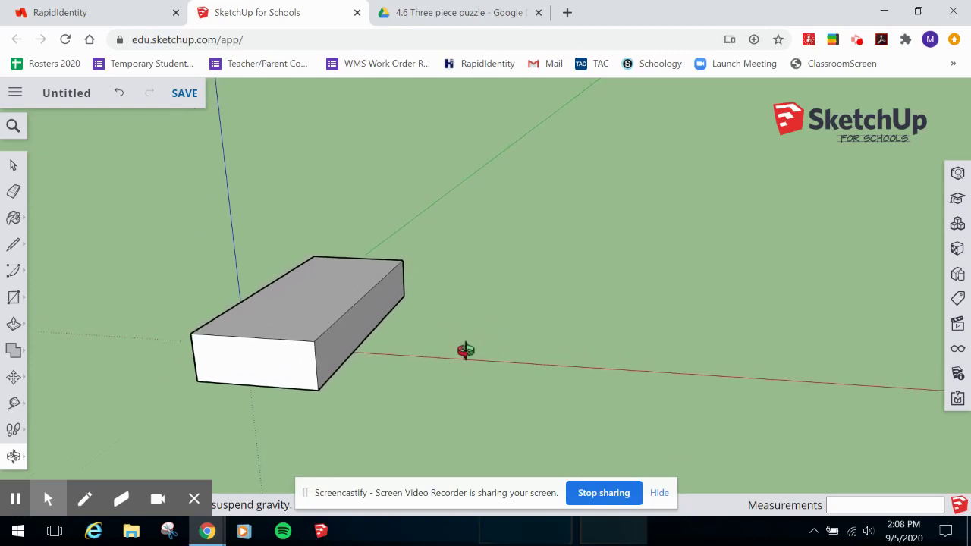
{"action": "scroll", "coordinate": [465, 350], "scroll_direction": "down", "scroll_amount": 2}
{"action": "scroll", "coordinate": [465, 350], "scroll_direction": "up", "scroll_amount": 4}
{"action": "scroll", "coordinate": [465, 350], "scroll_direction": "down", "scroll_amount": 1}
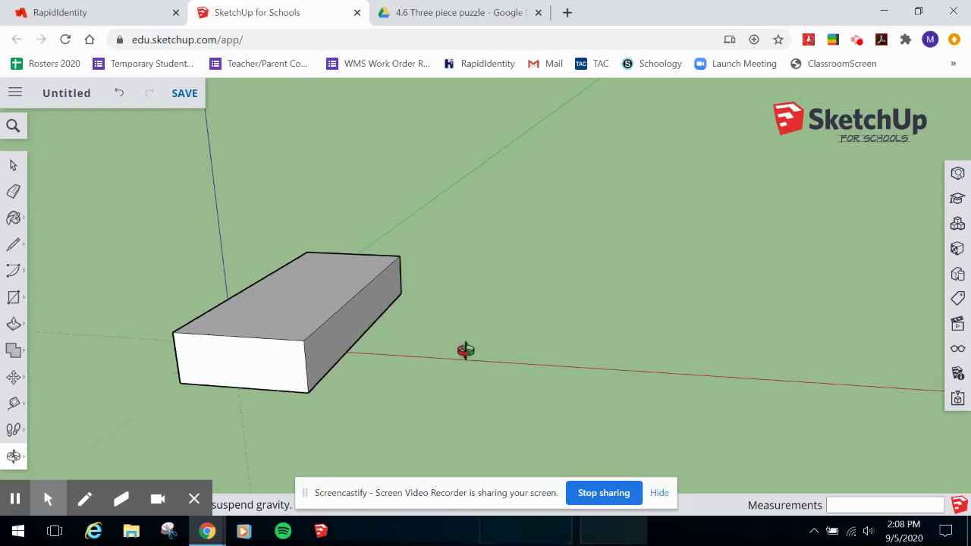
{"action": "left_click_drag", "start_coordinate": [464, 351], "coordinate": [532, 320]}
- Open the box component for editing, leave it again, and delete the whole component from the model
{"action": "key", "text": "space"}
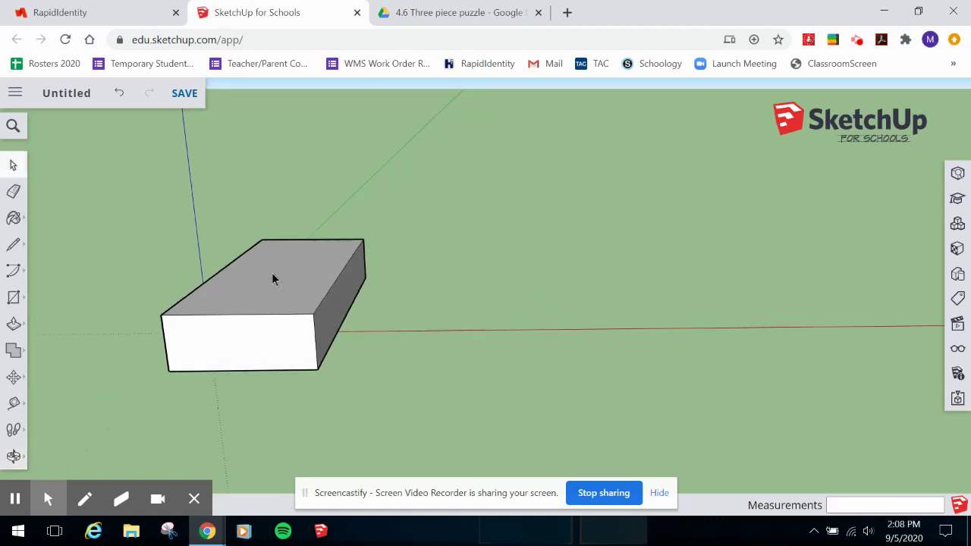
{"action": "double_click", "coordinate": [272, 274]}
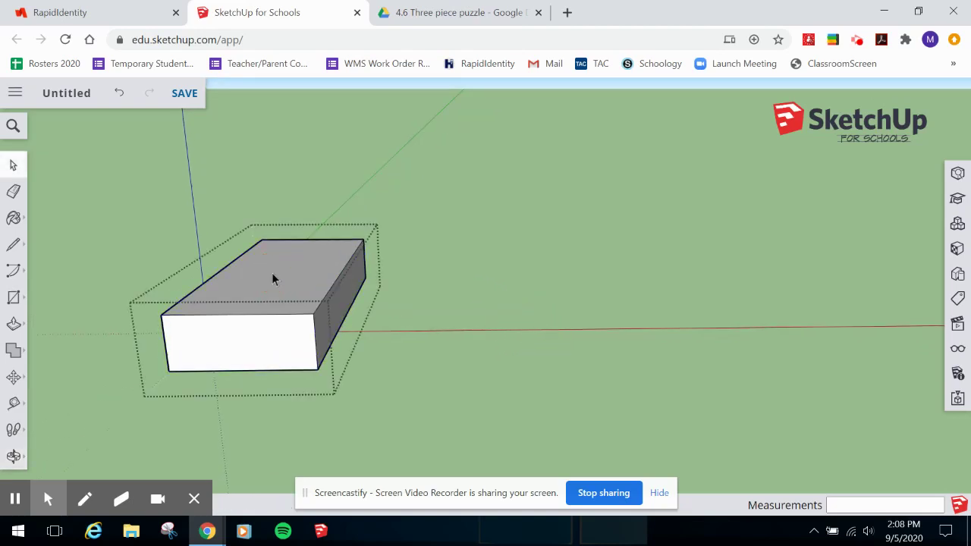
{"action": "left_click", "coordinate": [435, 303]}
{"action": "left_click", "coordinate": [296, 305]}
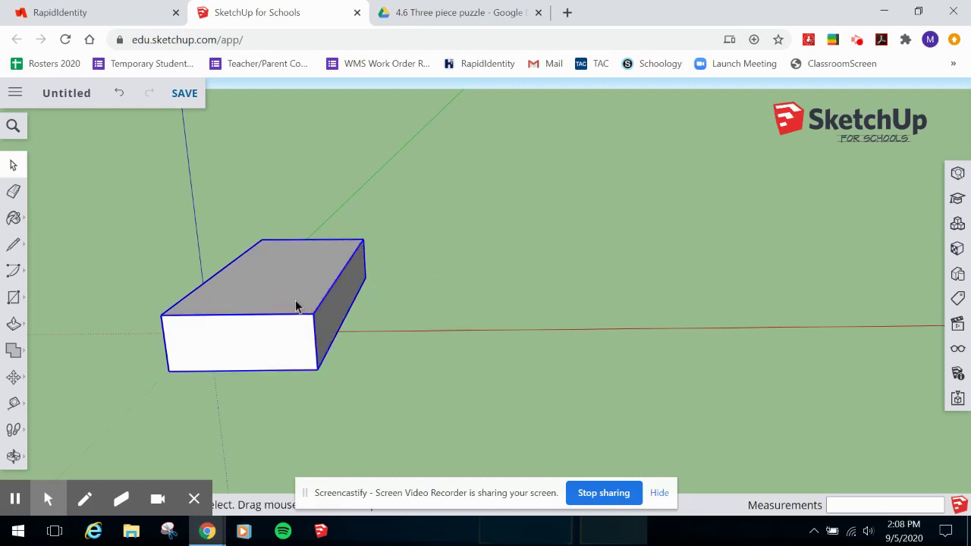
{"action": "key", "text": "Delete"}
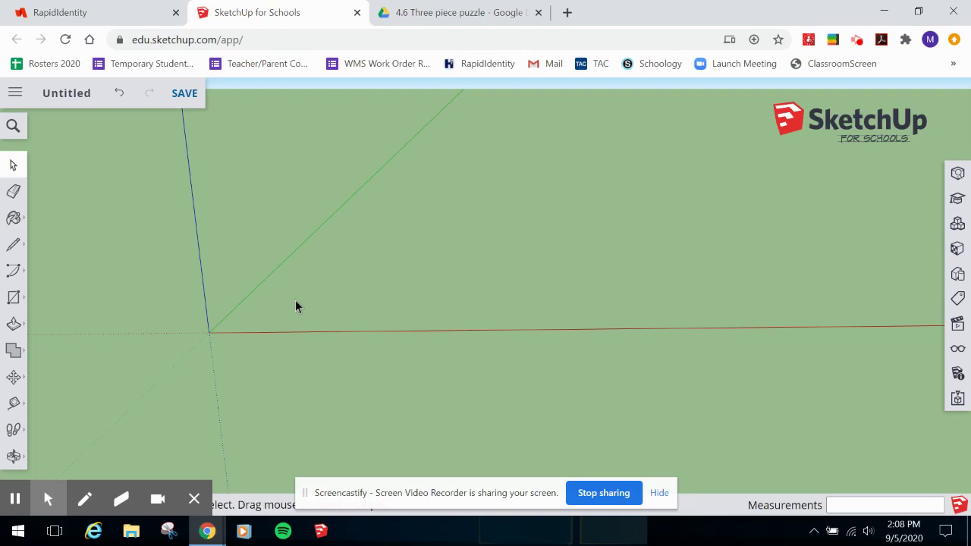
- Place a Tape Measure guide point 4" from the origin along the green axis
{"action": "key", "text": "r"}
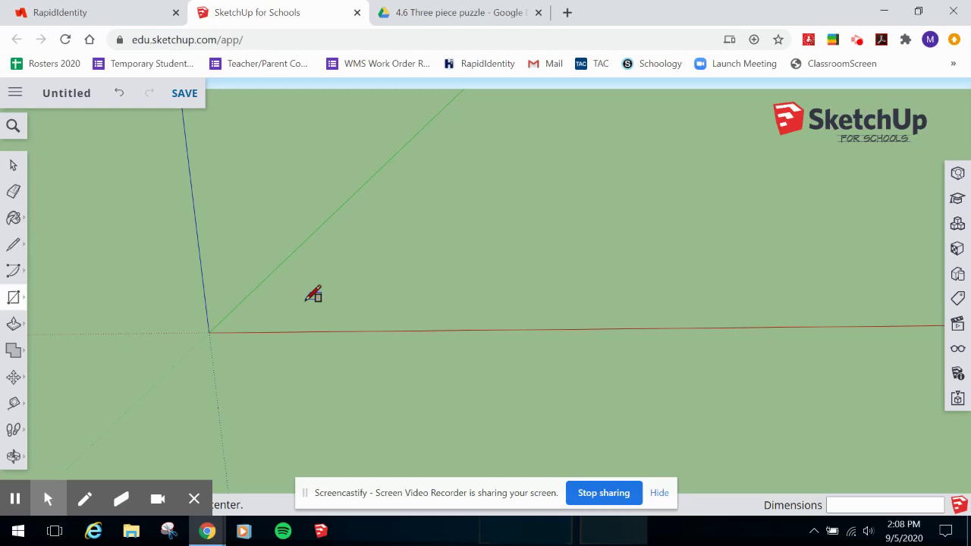
{"action": "key", "text": "t"}
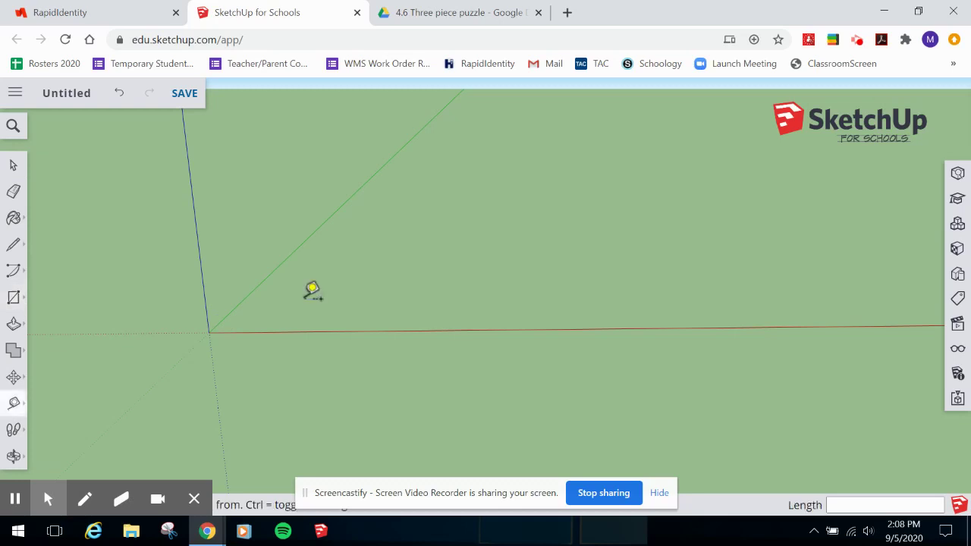
{"action": "left_click", "coordinate": [209, 333]}
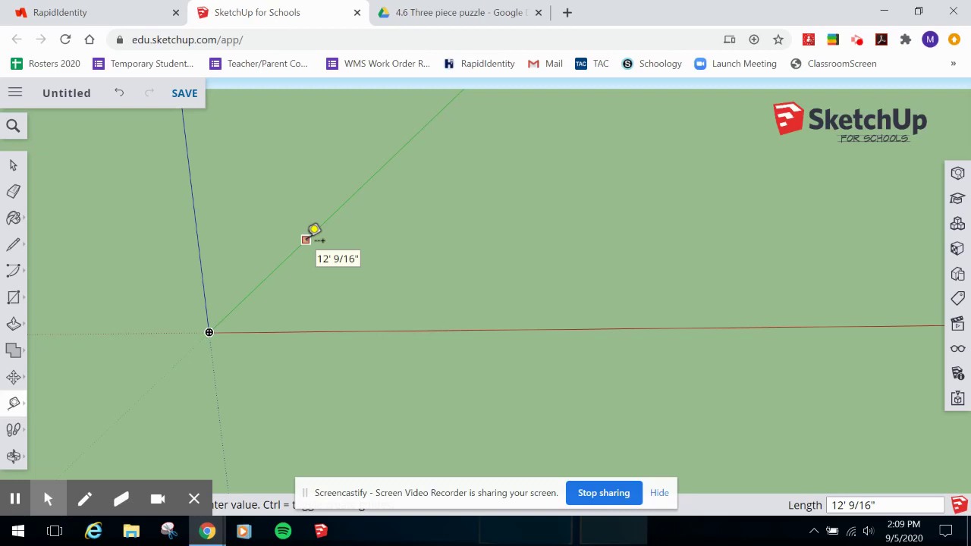
{"action": "type", "text": "4"}
{"action": "key", "text": "Return"}
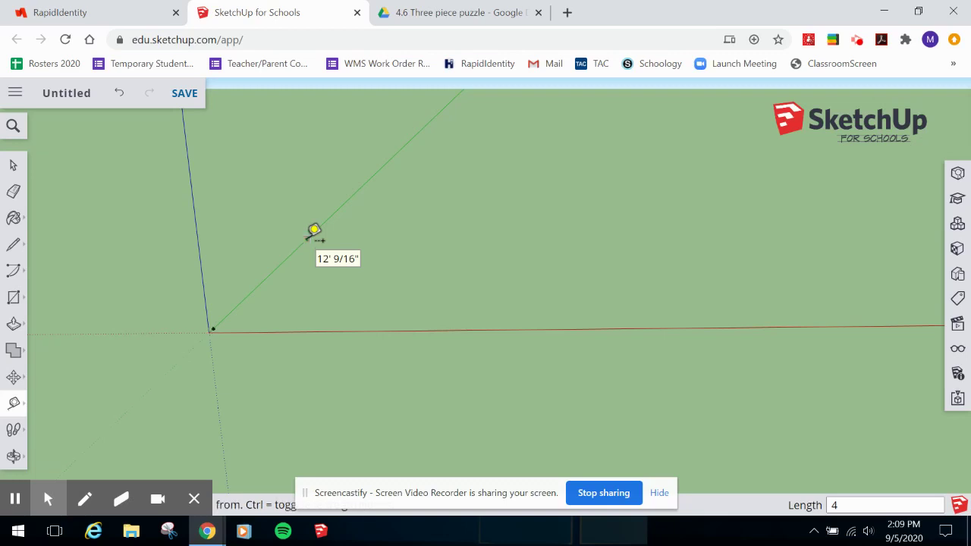
{"action": "scroll", "coordinate": [216, 323], "scroll_direction": "up", "scroll_amount": 1}
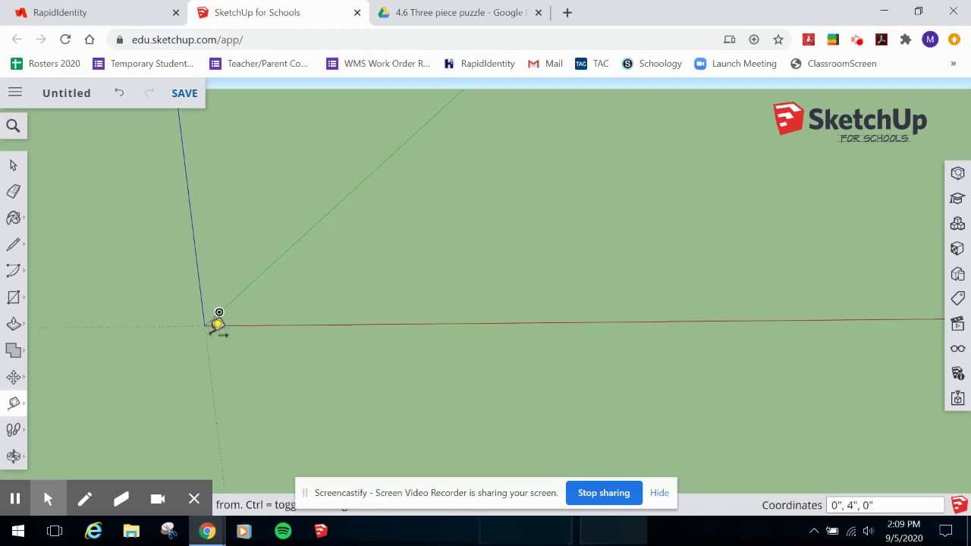
{"action": "scroll", "coordinate": [217, 324], "scroll_direction": "up", "scroll_amount": 5}
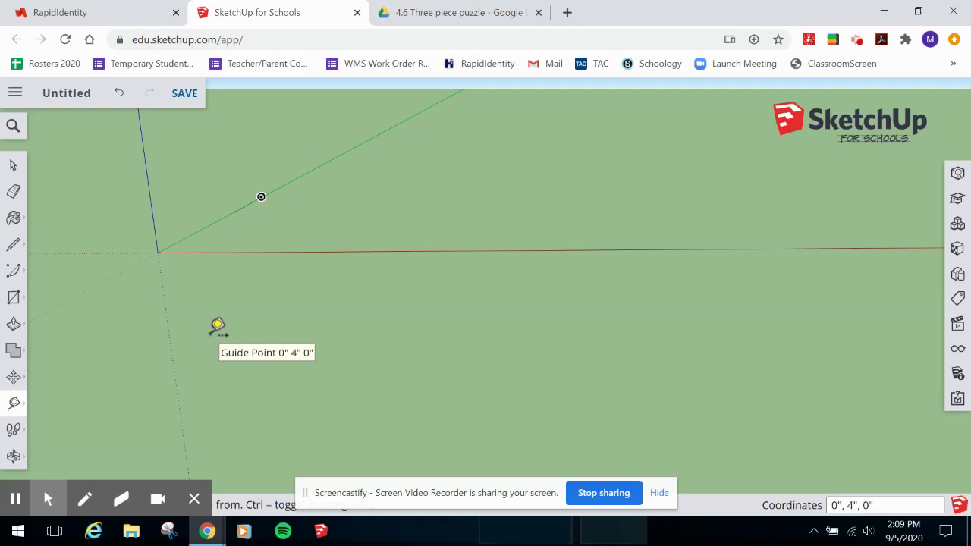
{"action": "key", "text": "o"}
{"action": "left_click_drag", "start_coordinate": [190, 211], "coordinate": [201, 287], "text": "shift"}
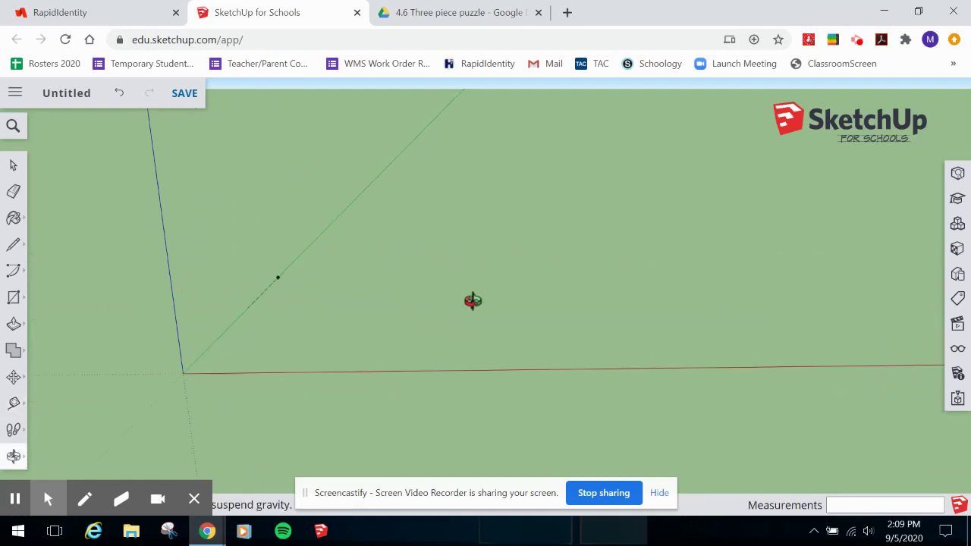
{"action": "left_click_drag", "start_coordinate": [503, 293], "coordinate": [499, 298]}
{"action": "left_click_drag", "start_coordinate": [351, 434], "coordinate": [342, 296], "text": "shift"}
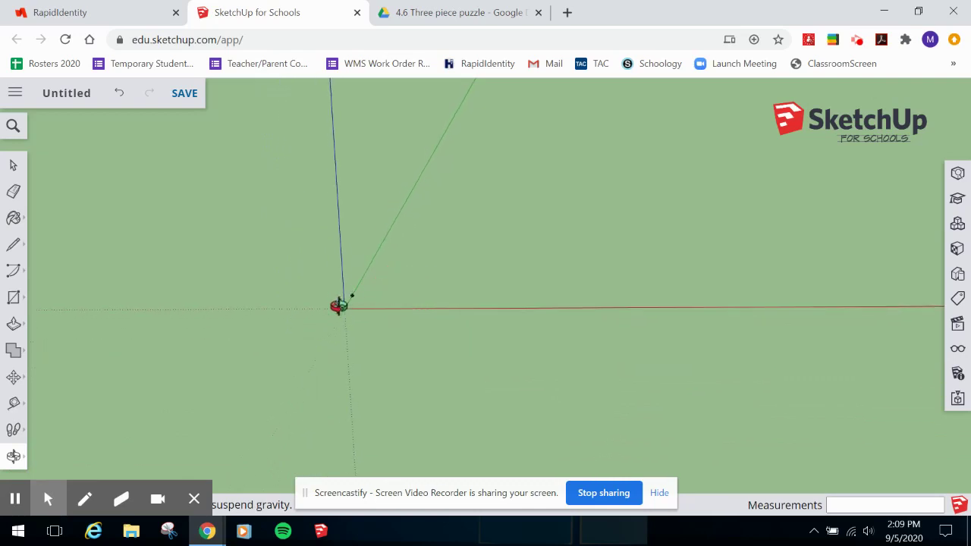
- Place a Tape Measure guide point 1.5" from the origin along the red axis
{"action": "left_click_drag", "start_coordinate": [578, 282], "coordinate": [559, 295]}
{"action": "left_click_drag", "start_coordinate": [579, 210], "coordinate": [600, 184]}
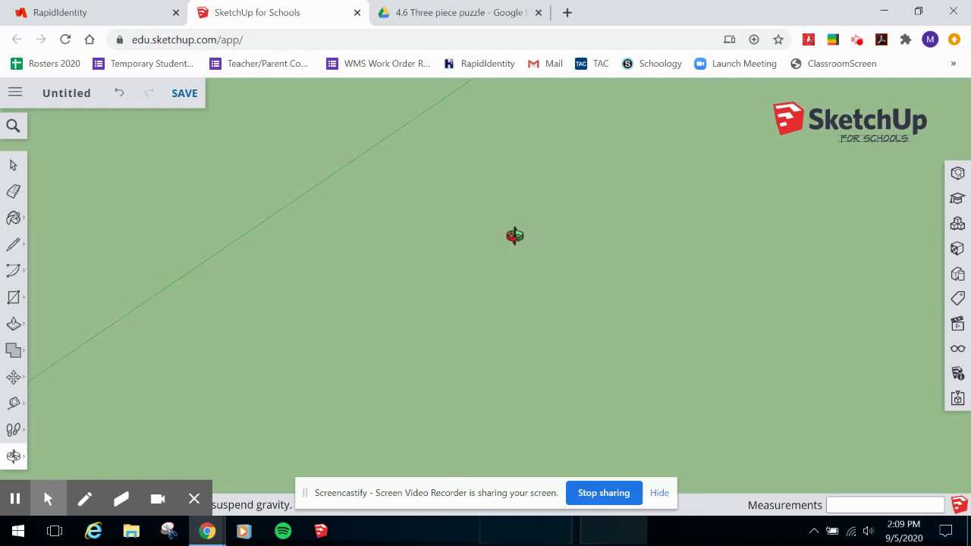
{"action": "left_click_drag", "start_coordinate": [514, 236], "coordinate": [514, 236]}
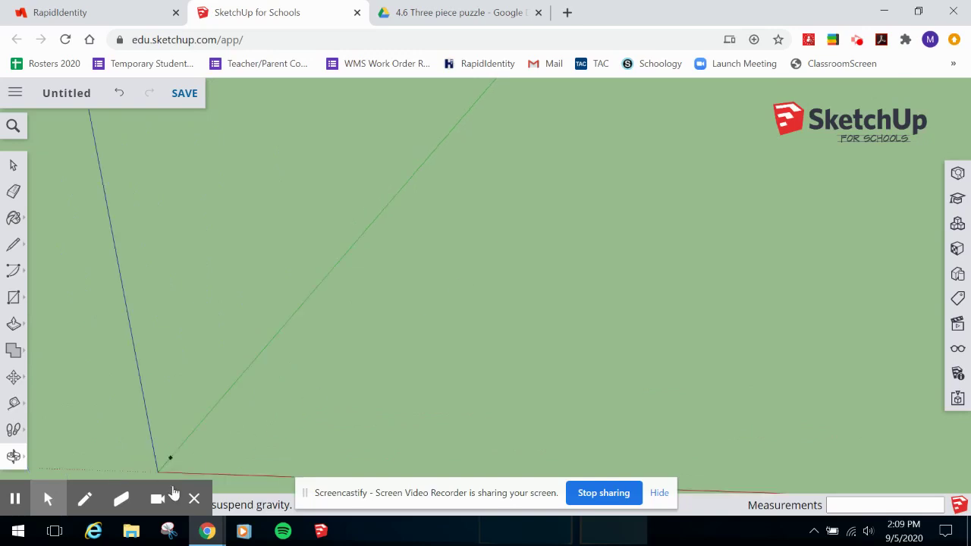
{"action": "left_click_drag", "start_coordinate": [271, 412], "coordinate": [362, 282]}
{"action": "left_click_drag", "start_coordinate": [299, 319], "coordinate": [299, 319]}
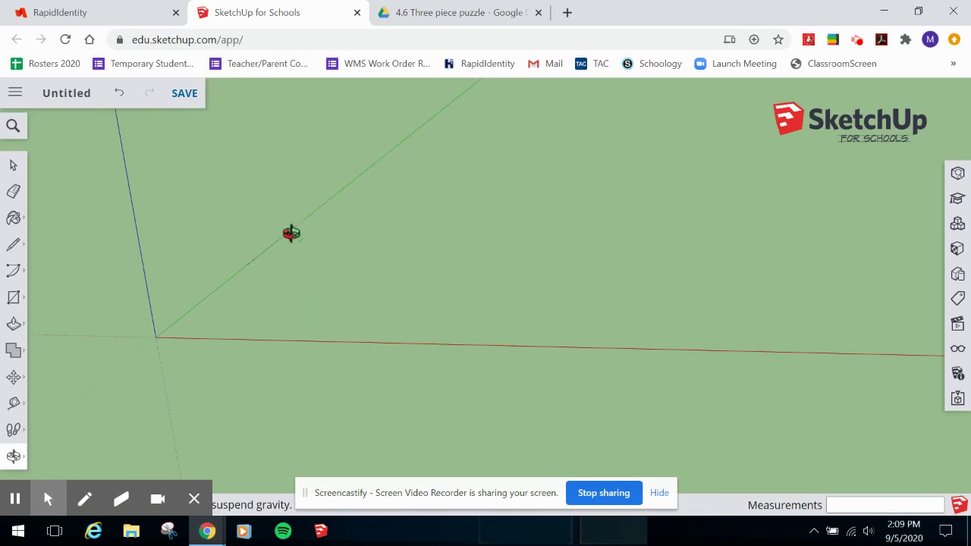
{"action": "key", "text": "space"}
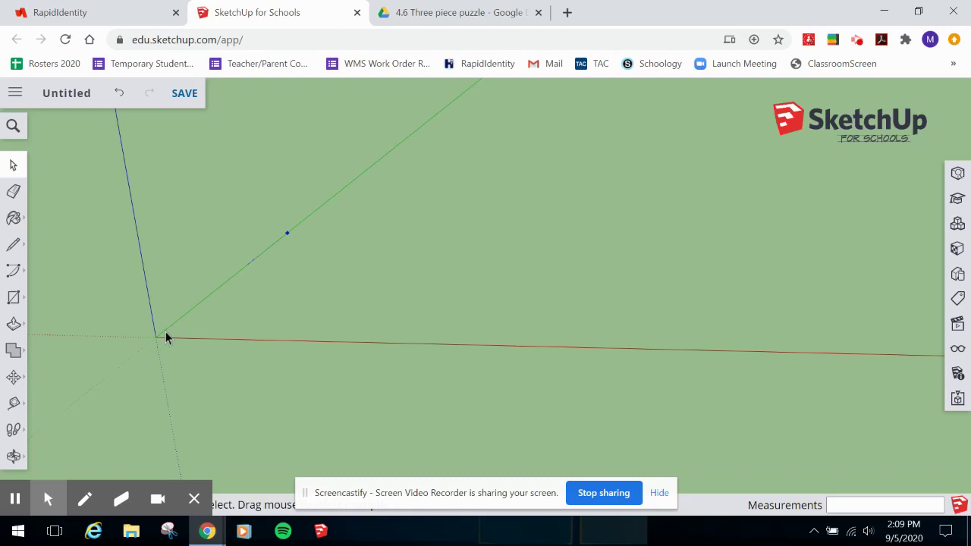
{"action": "key", "text": "t"}
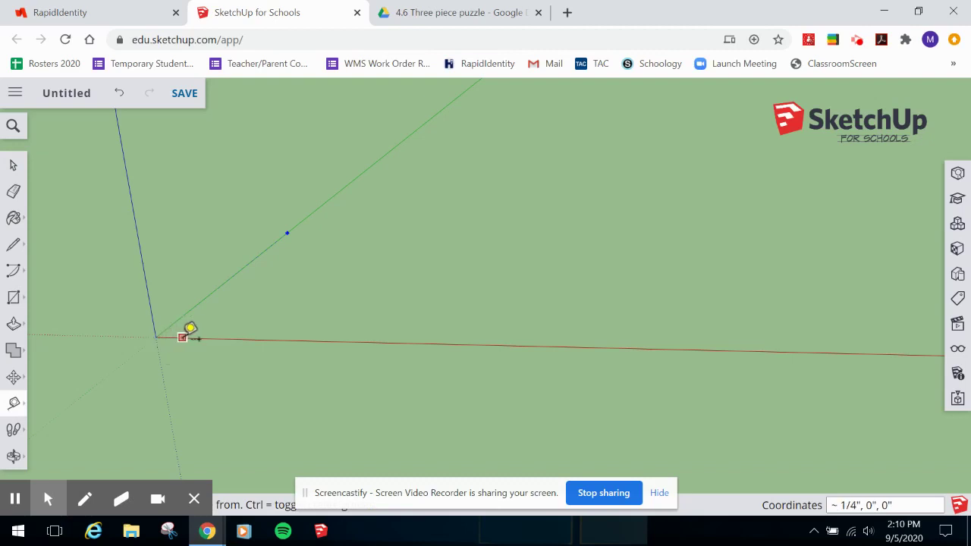
{"action": "left_click", "coordinate": [156, 336]}
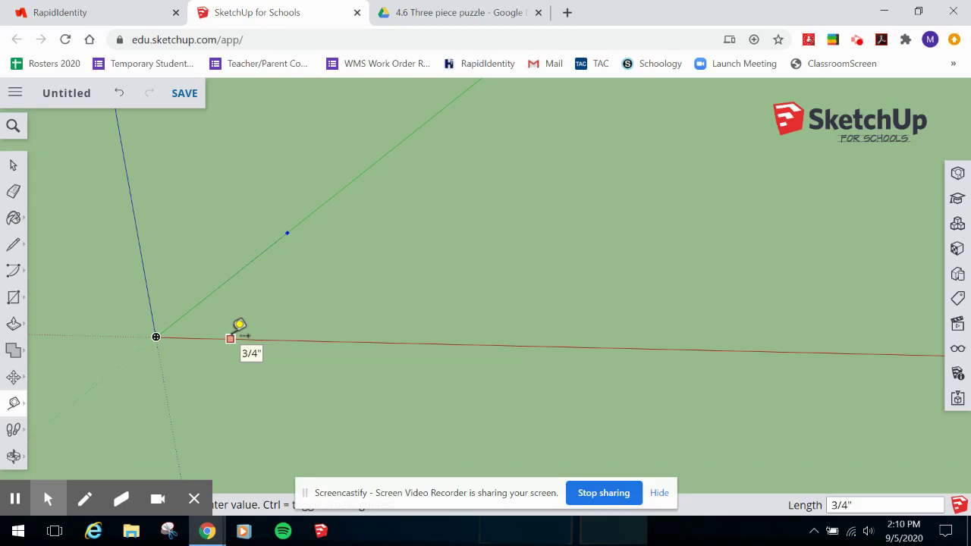
{"action": "type", "text": "1.5"}
{"action": "key", "text": "Return"}
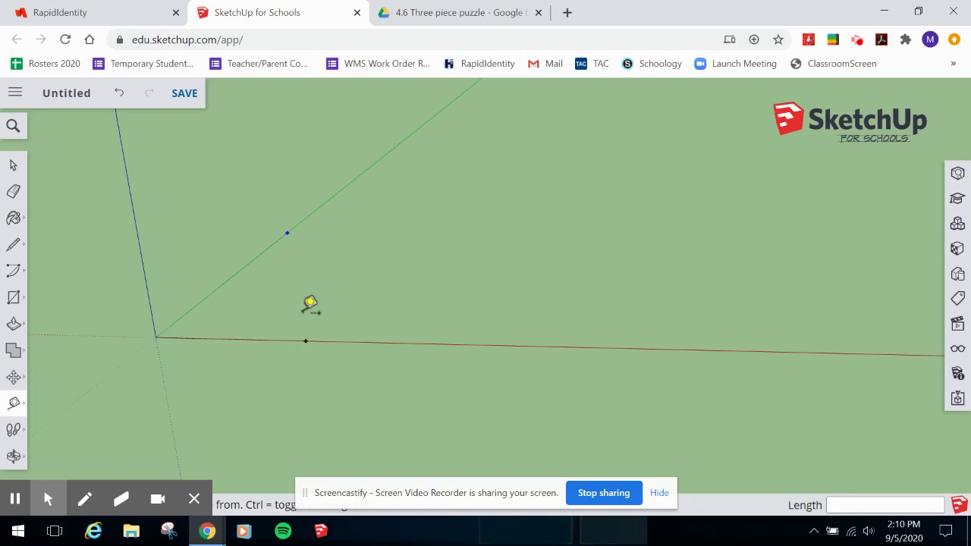
- Draw a 1 1/2" by 4" rectangle on the ground between the red-axis and green-axis guide points
{"action": "key", "text": "r"}
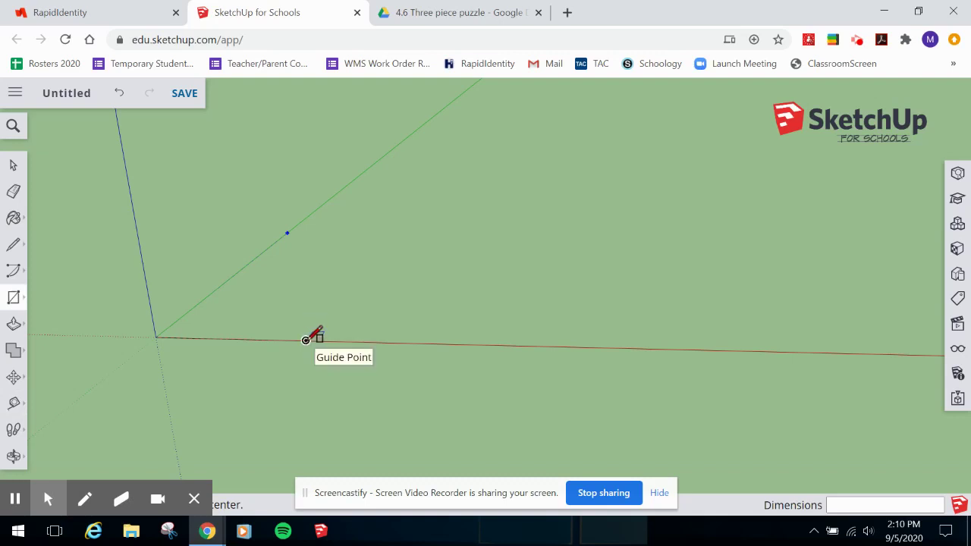
{"action": "left_click", "coordinate": [306, 340]}
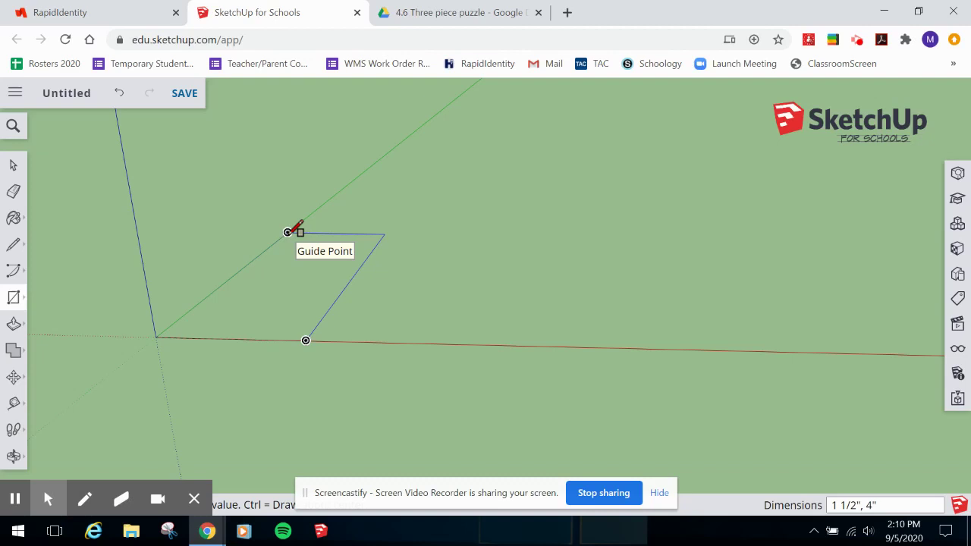
{"action": "left_click", "coordinate": [288, 232]}
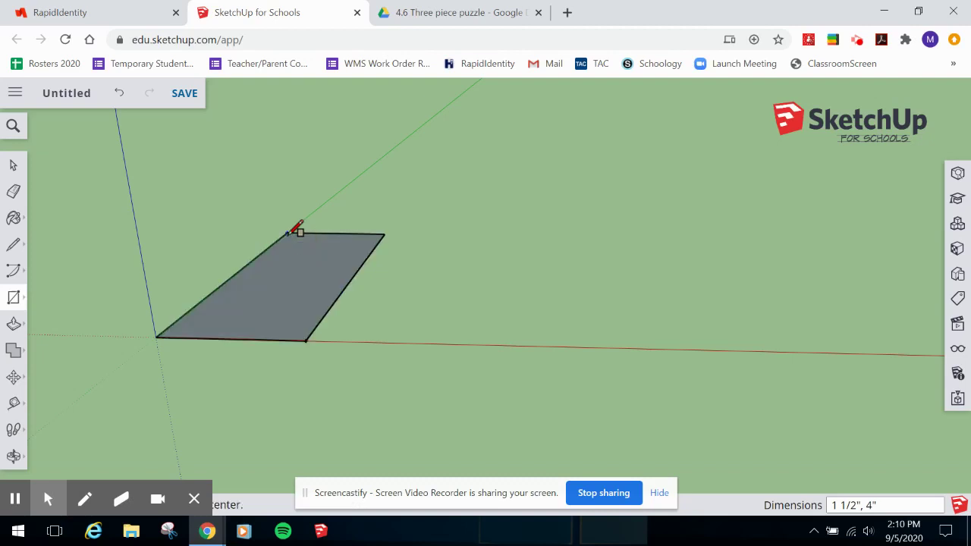
- Push/Pull the rectangle up 1/2" into a solid block
{"action": "key", "text": "o"}
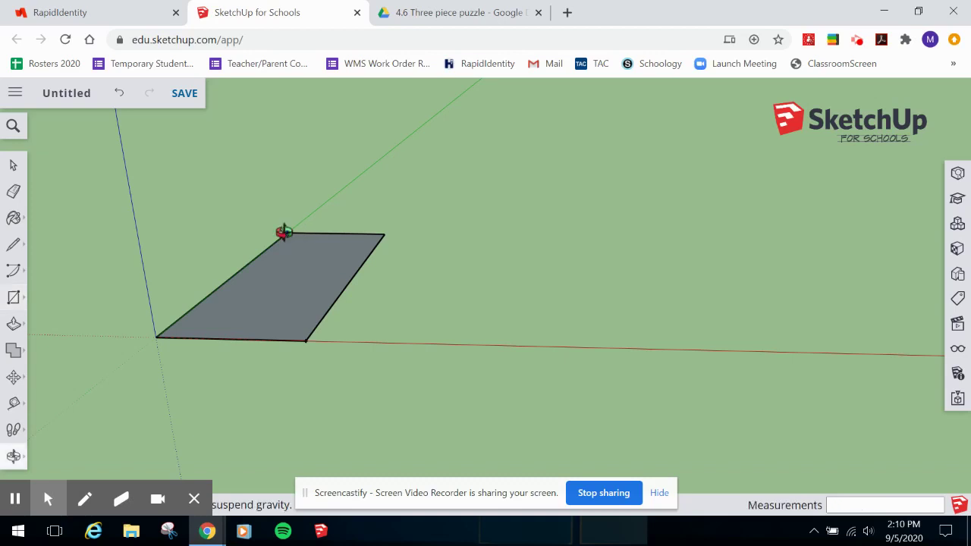
{"action": "left_click_drag", "start_coordinate": [217, 250], "coordinate": [236, 336]}
{"action": "left_click_drag", "start_coordinate": [161, 260], "coordinate": [272, 167], "text": "shift"}
{"action": "key", "text": "p"}
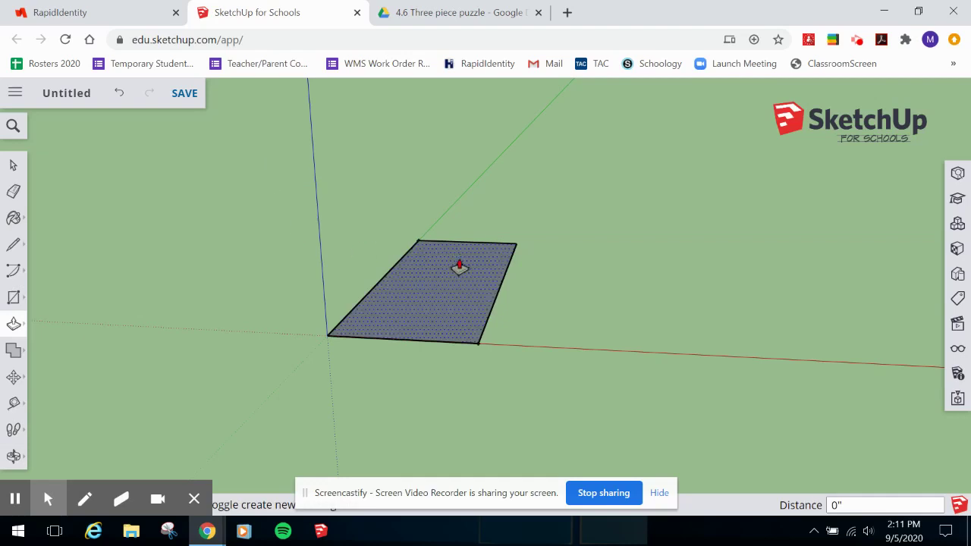
{"action": "left_click", "coordinate": [369, 323]}
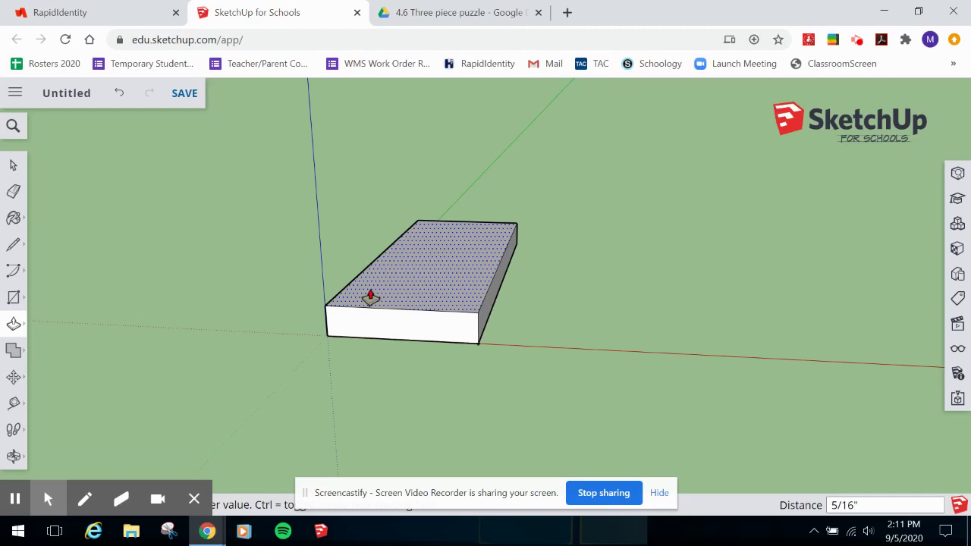
{"action": "type", "text": "1/2"}
{"action": "double_click", "coordinate": [370, 298]}
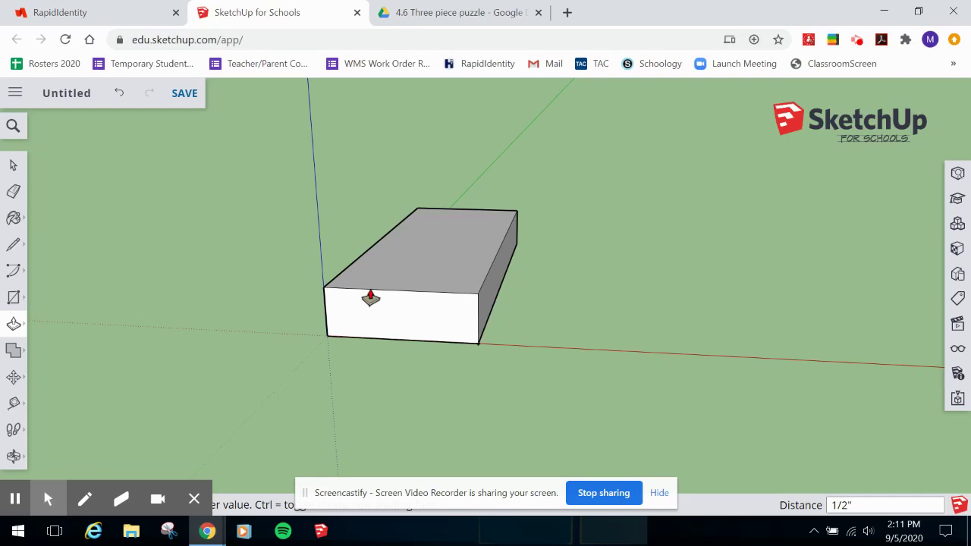
- Place a lengthwise guide line on the block's upper face, 1/2" in from the long edge nearest the green axis
{"action": "key", "text": "o"}
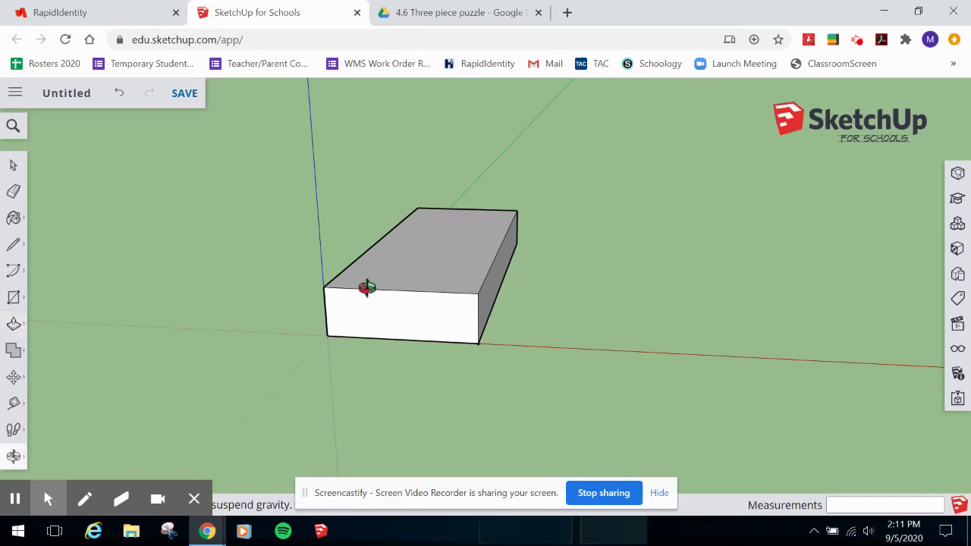
{"action": "left_click_drag", "start_coordinate": [590, 285], "coordinate": [536, 344]}
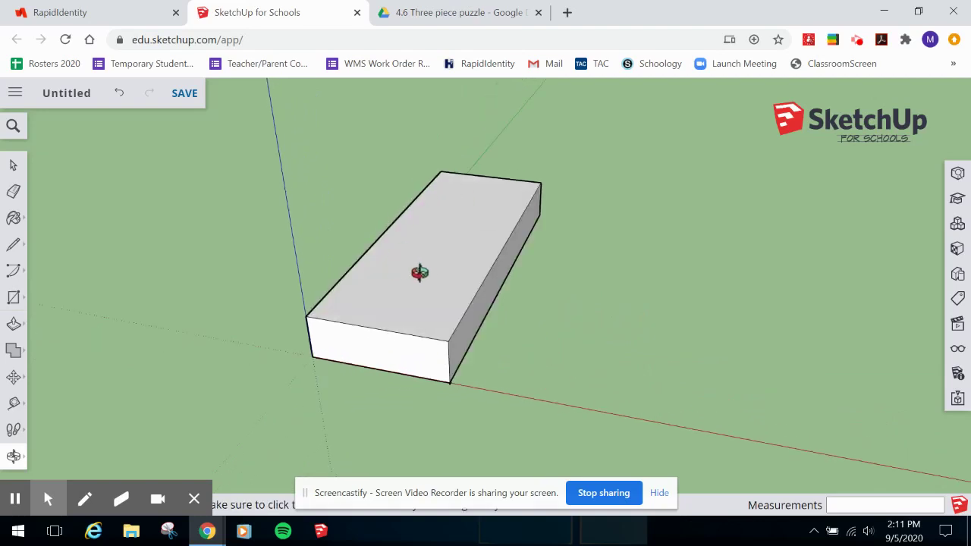
{"action": "left_click_drag", "start_coordinate": [372, 282], "coordinate": [524, 324]}
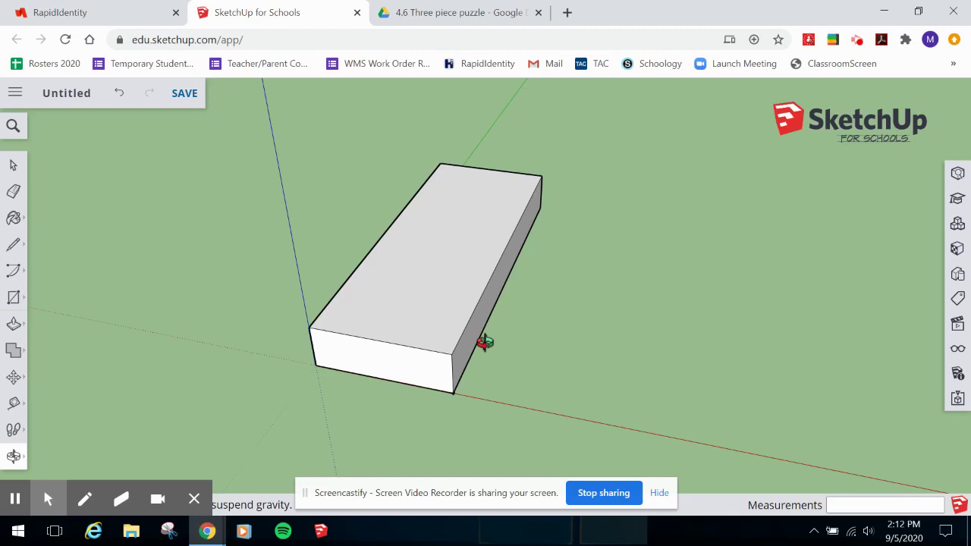
{"action": "key", "text": "t"}
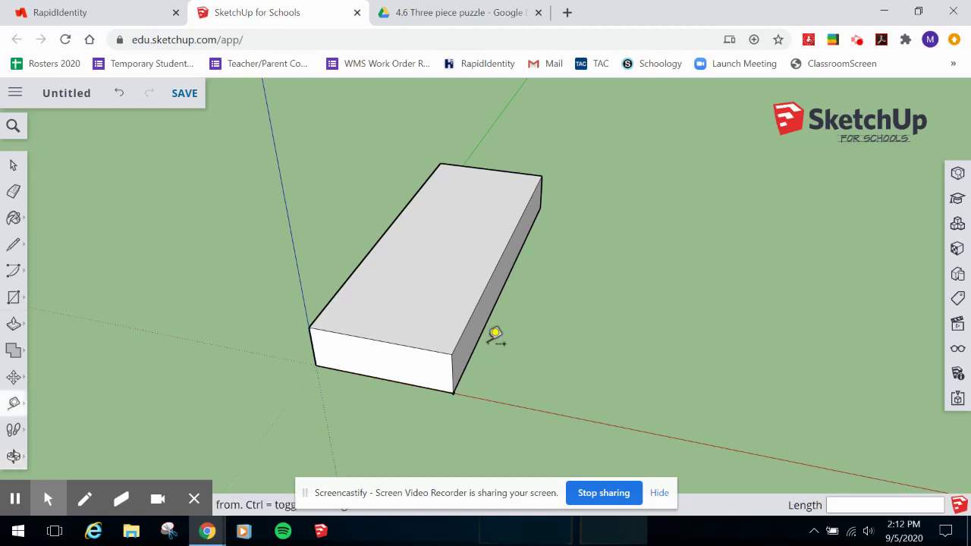
{"action": "left_click", "coordinate": [317, 319]}
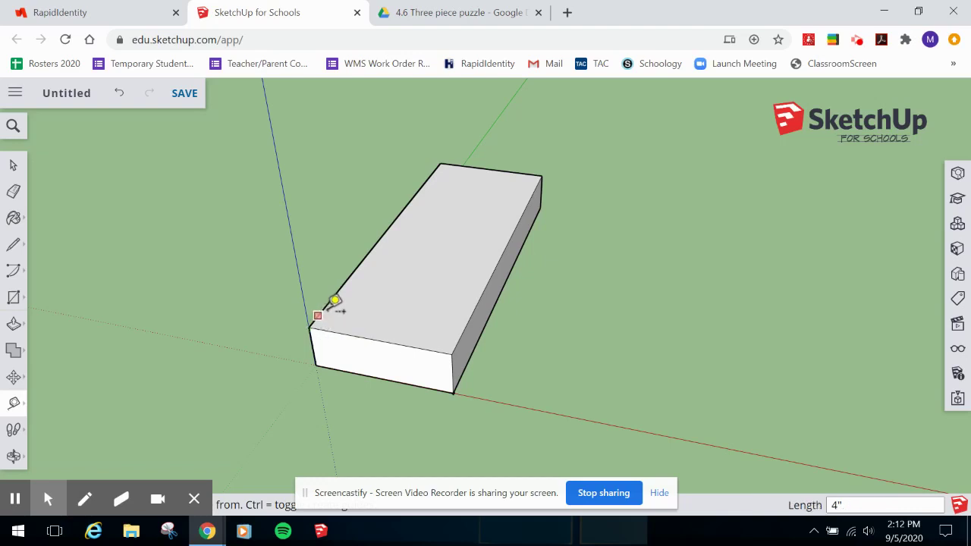
{"action": "left_click", "coordinate": [391, 226]}
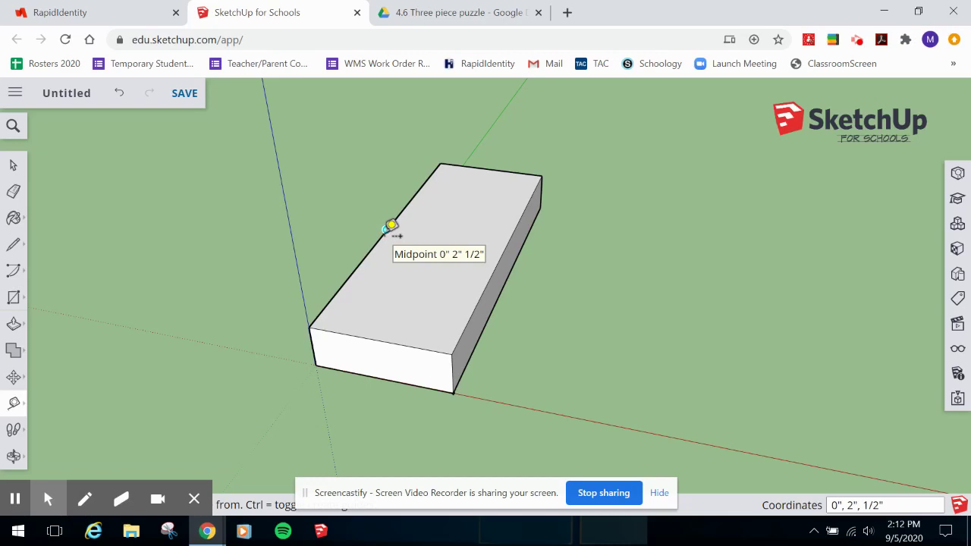
{"action": "left_click", "coordinate": [386, 229]}
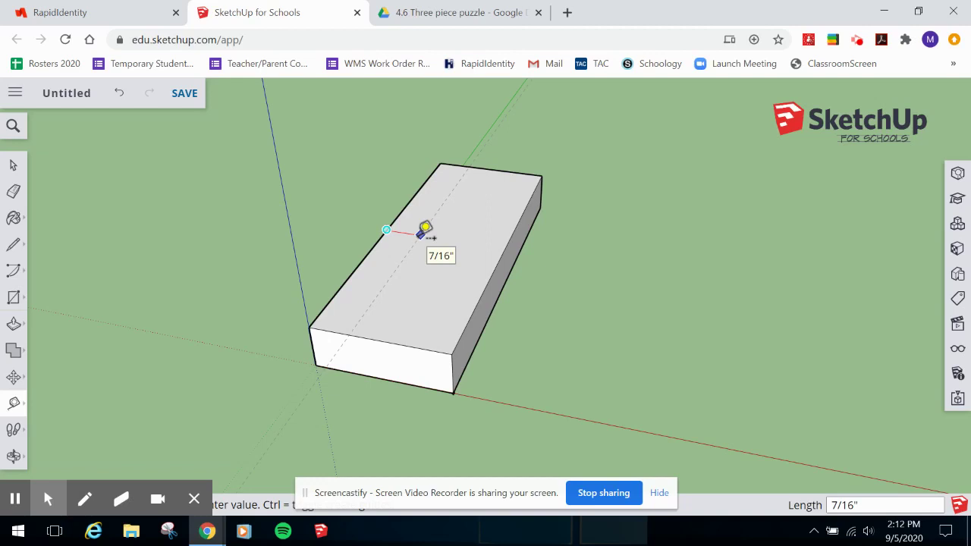
{"action": "type", "text": "1/2"}
{"action": "key", "text": "Return"}
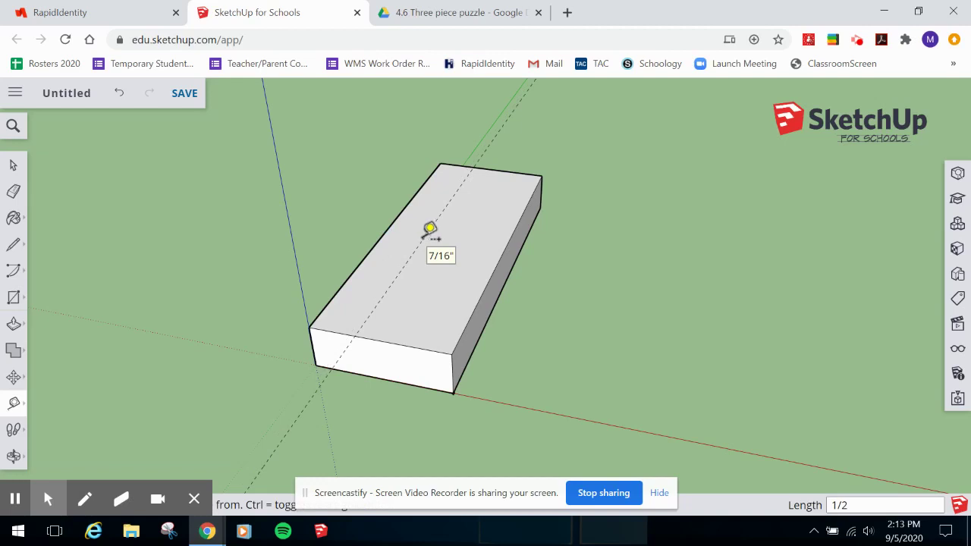
- Add a second lengthwise guide line 1/2" in from the midpoint of the upper face's opposite long edge
{"action": "left_click", "coordinate": [505, 247]}
{"action": "key", "text": "Escape"}
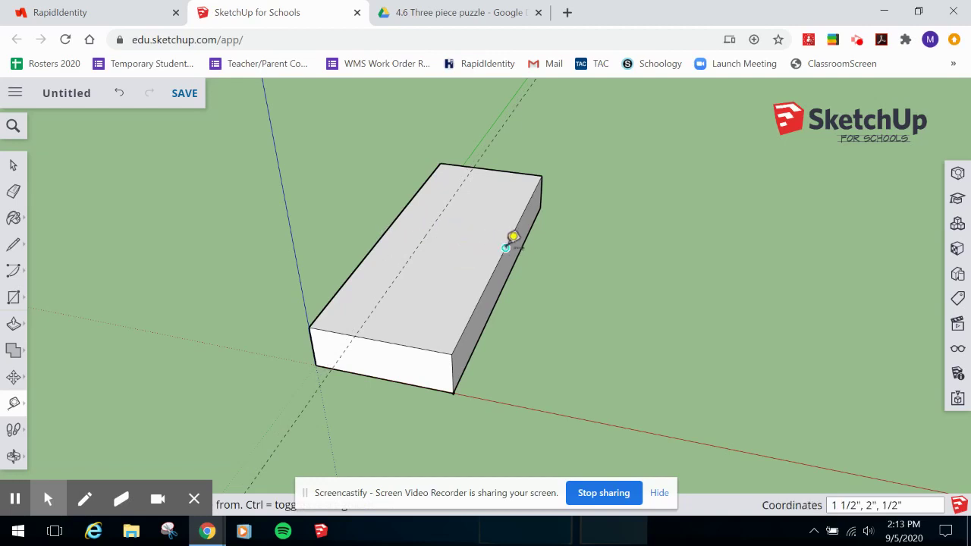
{"action": "left_click", "coordinate": [505, 247]}
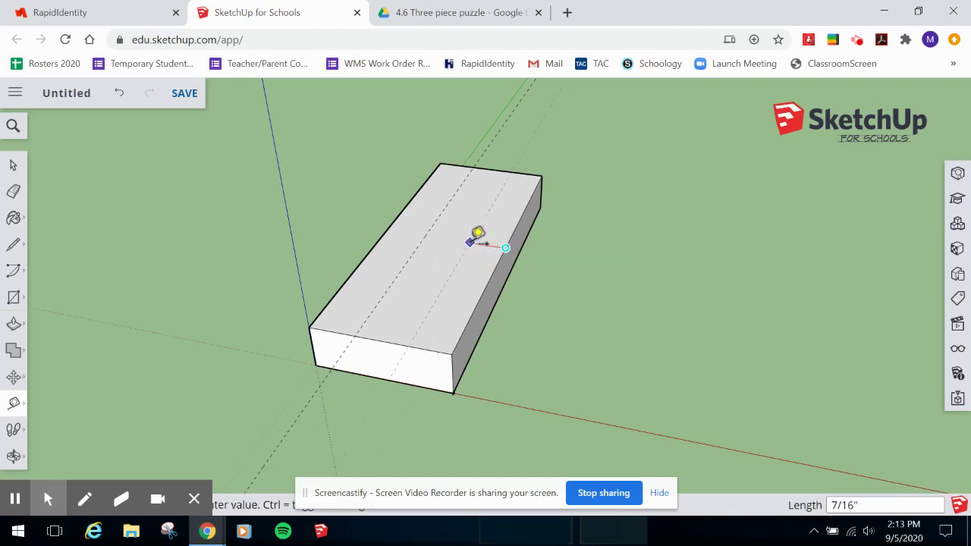
{"action": "type", "text": "1/2"}
{"action": "key", "text": "Return"}
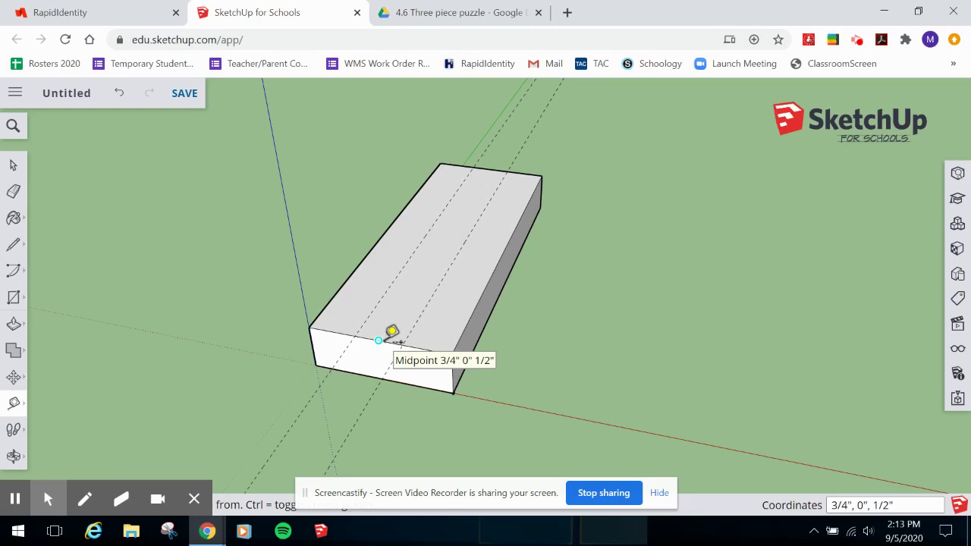
- Check the Piece #1 dimensions on the Google Drive drawing and try to place a guide 1 1/4" from the upper face's front edge
{"action": "key", "text": "ctrl+Tab"}
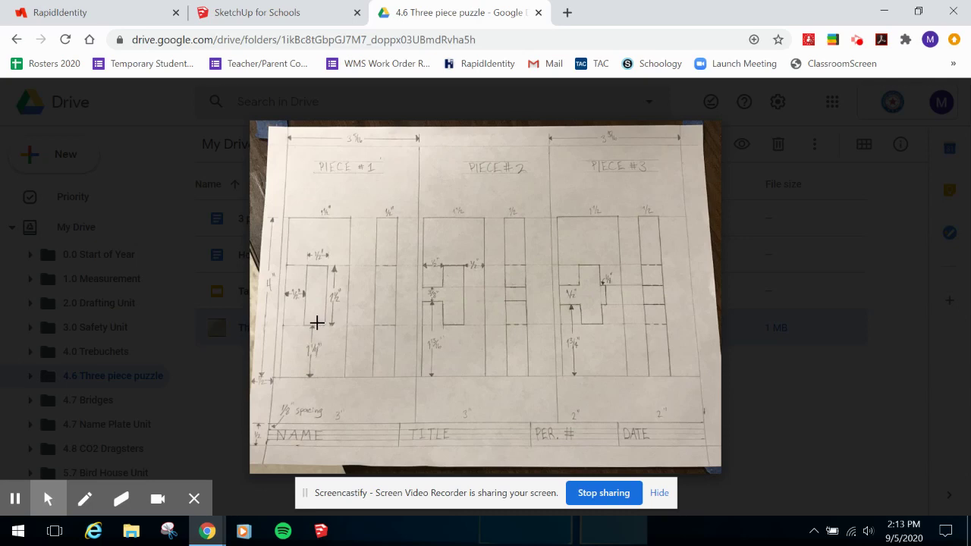
{"action": "key", "text": "ctrl+shift+Tab"}
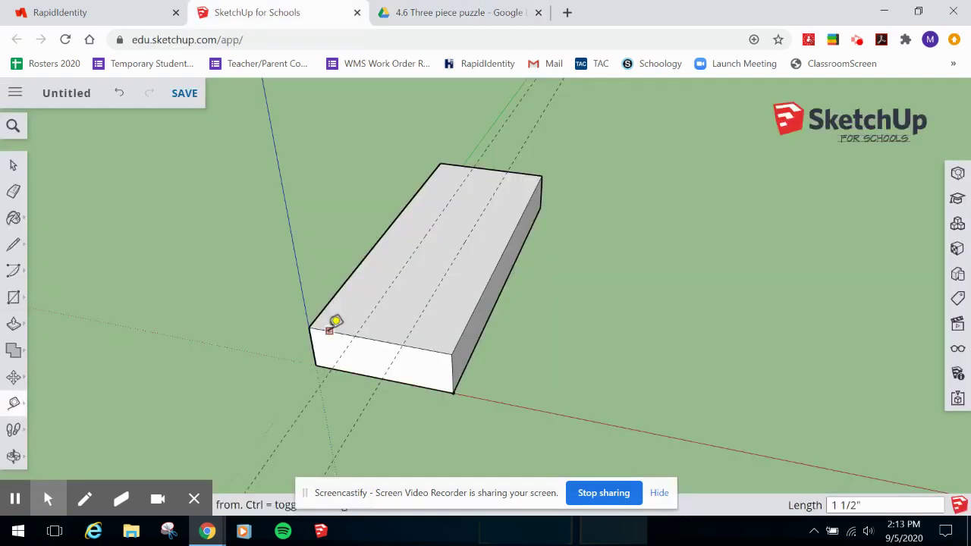
{"action": "left_click", "coordinate": [378, 339]}
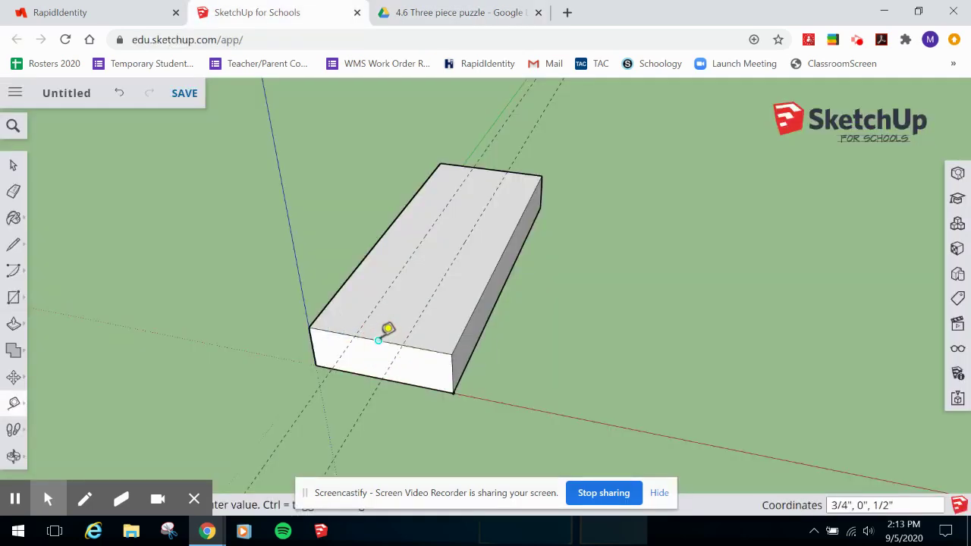
{"action": "left_click", "coordinate": [408, 296]}
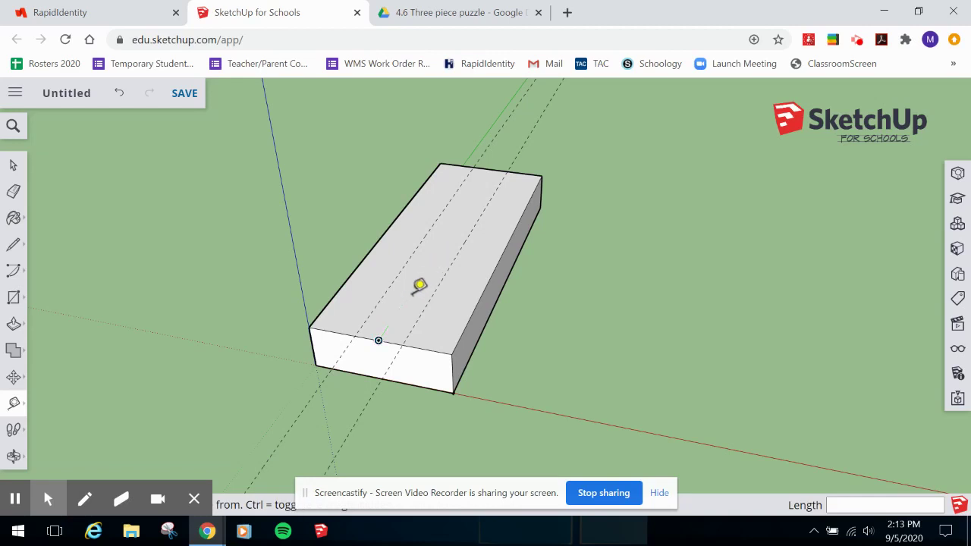
{"action": "left_click", "coordinate": [380, 339]}
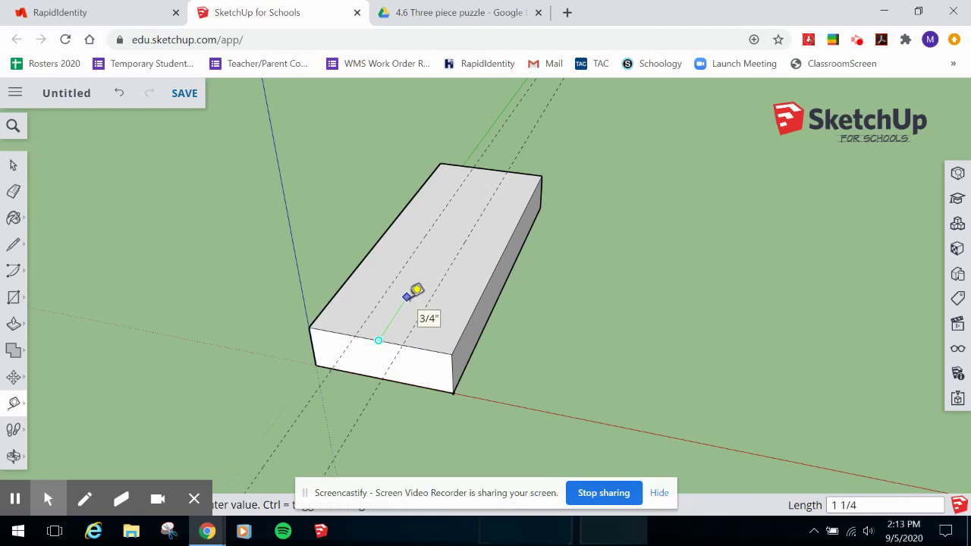
{"action": "key", "text": "Escape"}
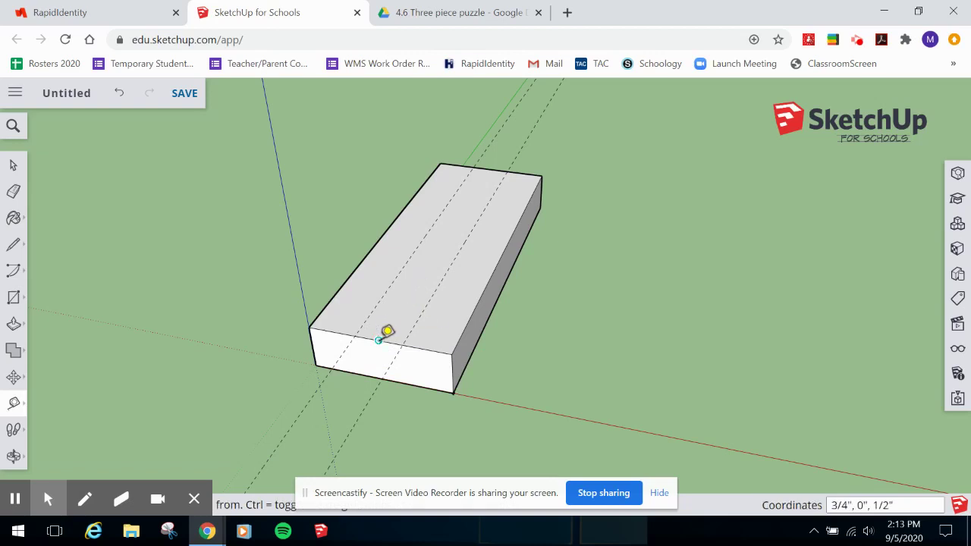
{"action": "left_click", "coordinate": [395, 317]}
{"action": "middle_click_drag", "start_coordinate": [415, 290], "coordinate": [395, 343]}
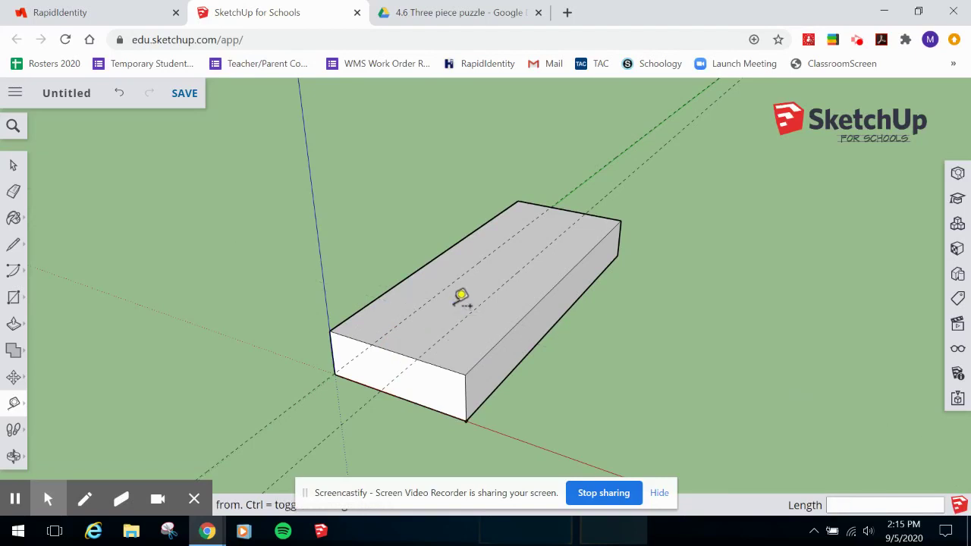
- Place a crosswise guide line 1.25" in from the midpoint of the upper face's front short edge
{"action": "left_click", "coordinate": [395, 351]}
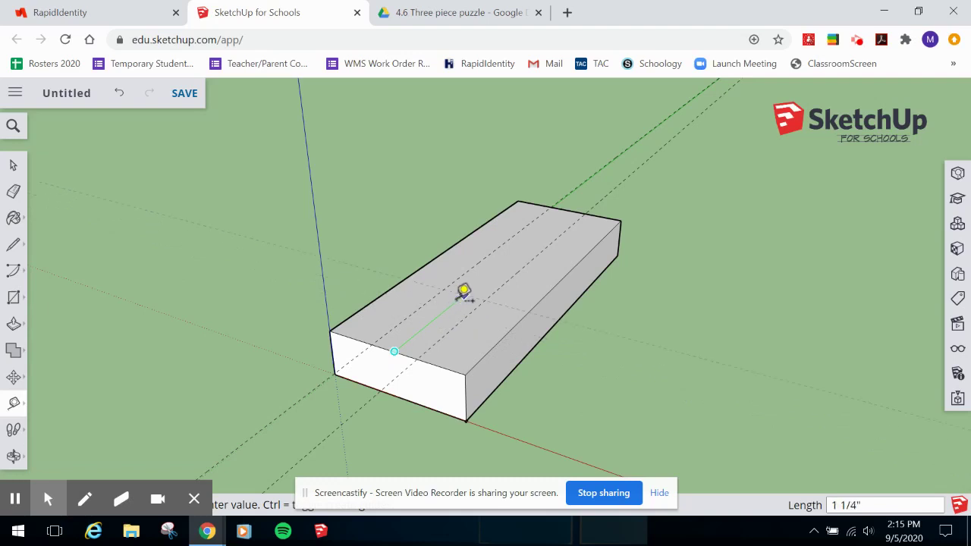
{"action": "left_click", "coordinate": [401, 343]}
{"action": "left_click", "coordinate": [394, 351]}
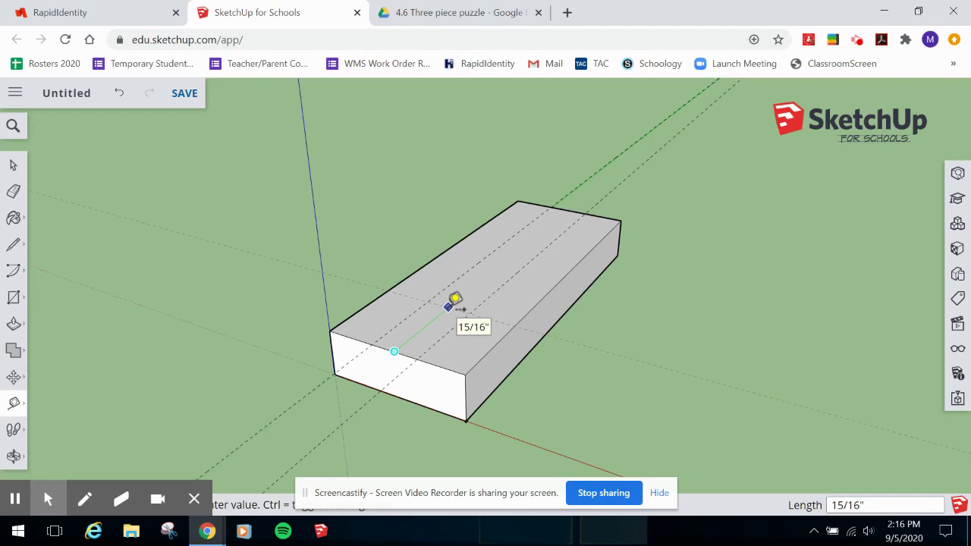
{"action": "key", "text": "o"}
{"action": "left_click_drag", "start_coordinate": [514, 342], "coordinate": [451, 363]}
{"action": "middle_click_drag", "start_coordinate": [451, 364], "coordinate": [453, 360]}
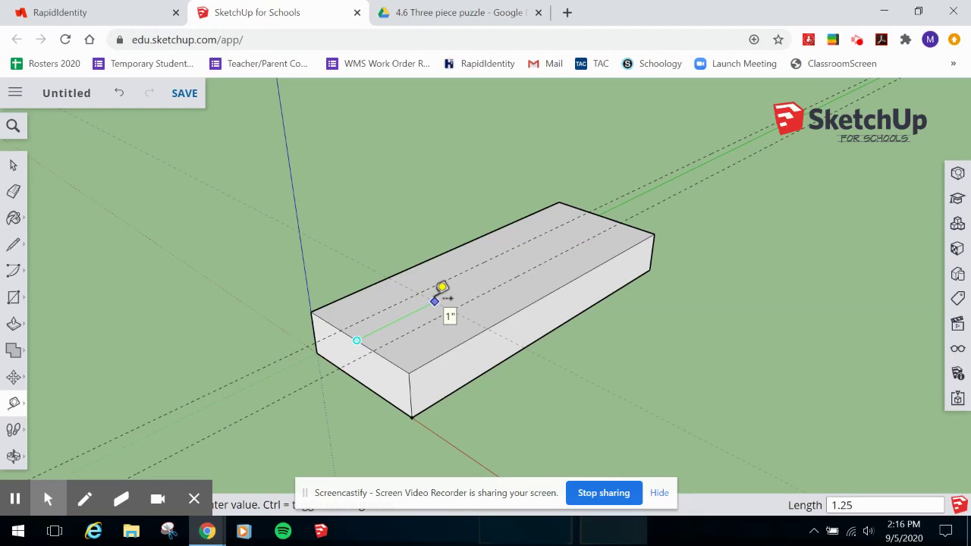
{"action": "key", "text": "Return"}
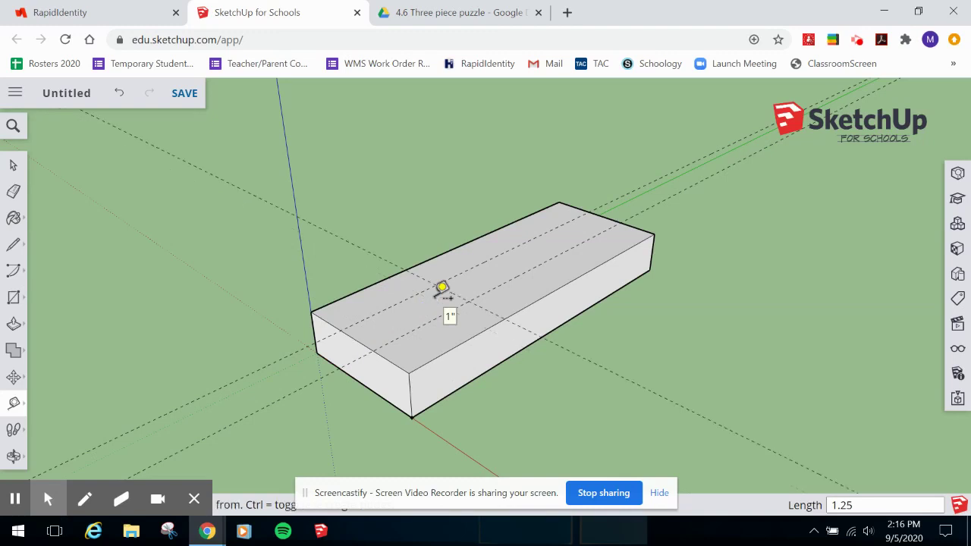
- Add a second crosswise guide line 1 1/4" in from the midpoint of the upper face's back short edge
{"action": "left_click", "coordinate": [604, 217]}
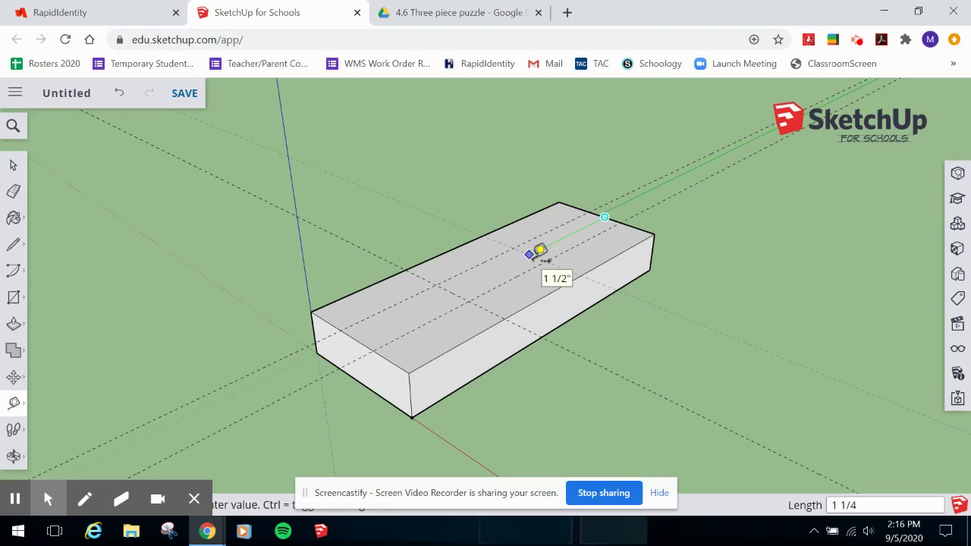
{"action": "key", "text": "Return"}
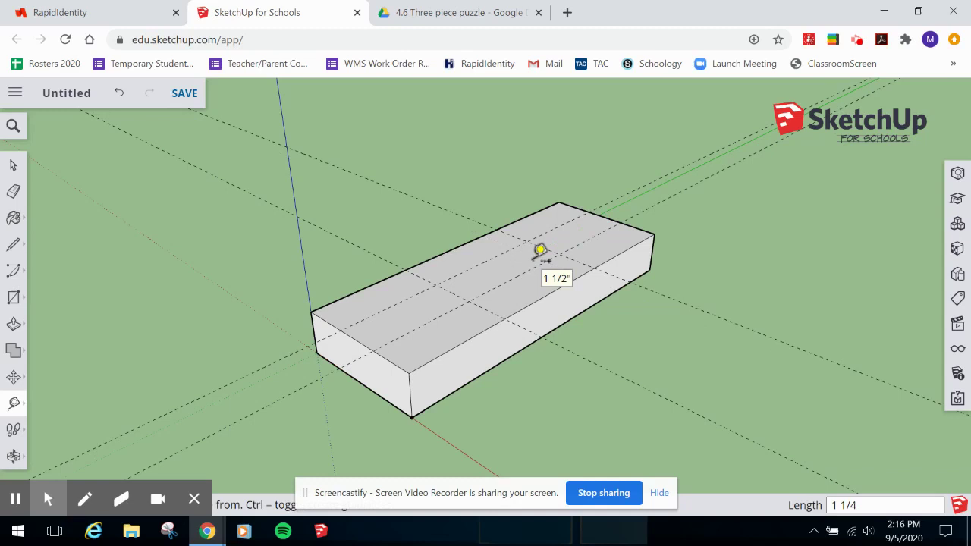
{"action": "left_click", "coordinate": [540, 250]}
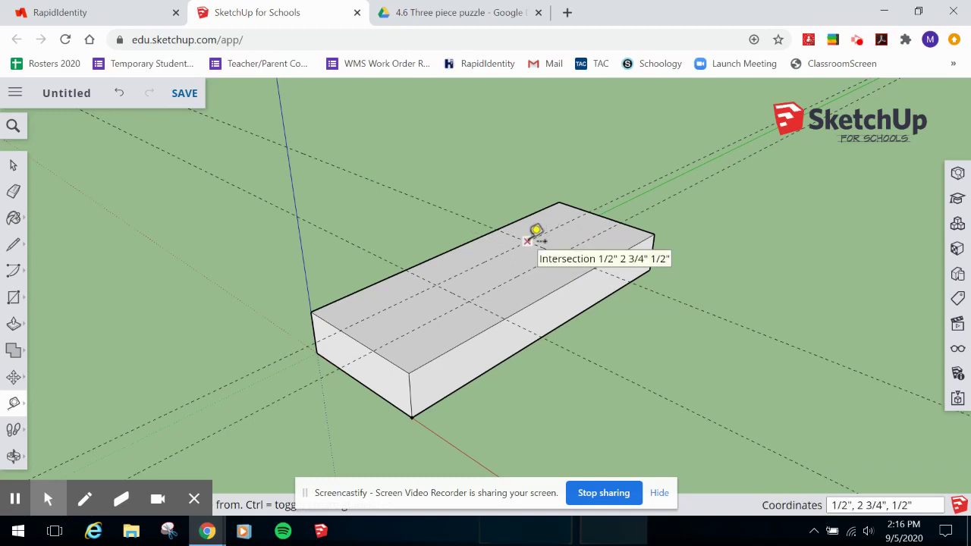
- Draw a 1 1/2" by 1/2" slot rectangle on the upper face between opposite intersections of the guide lines
{"action": "key", "text": "r"}
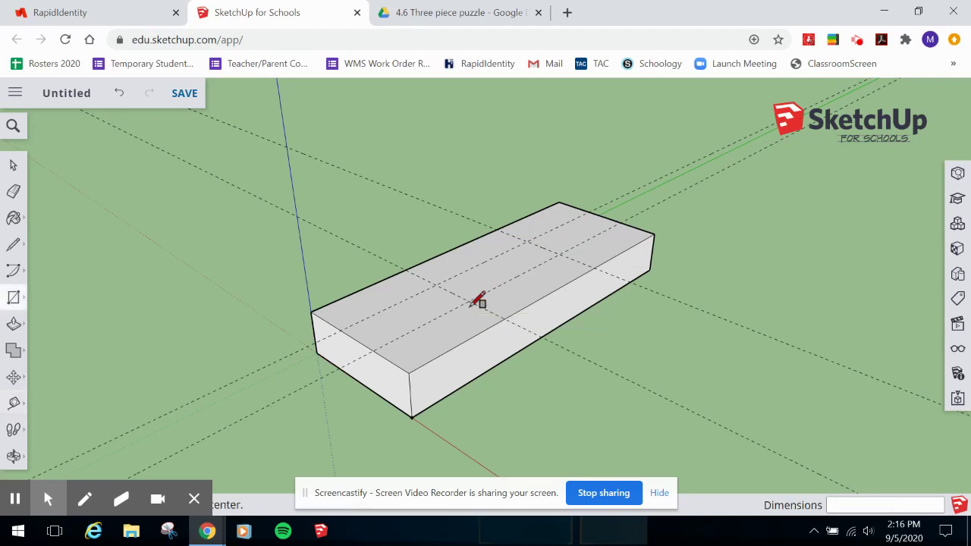
{"action": "left_click", "coordinate": [528, 242]}
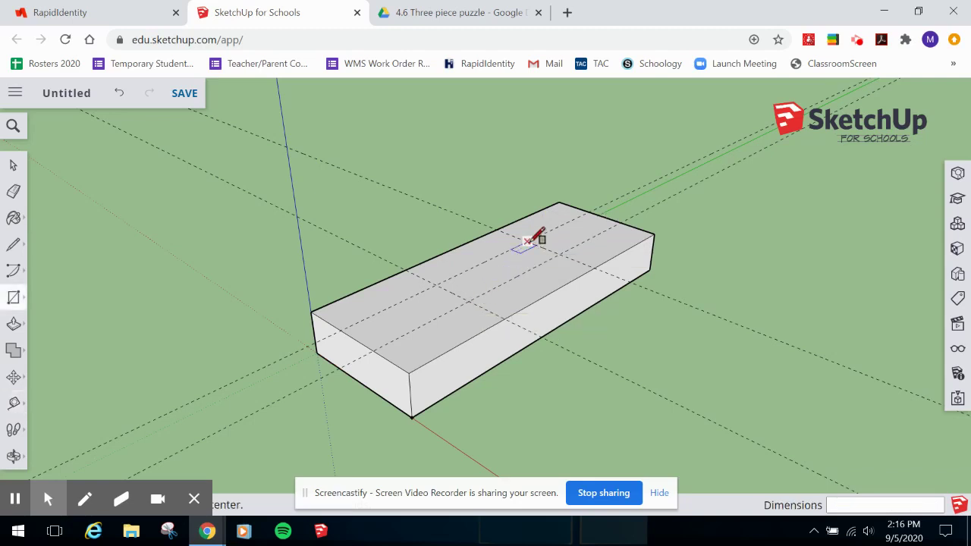
{"action": "left_click", "coordinate": [530, 239]}
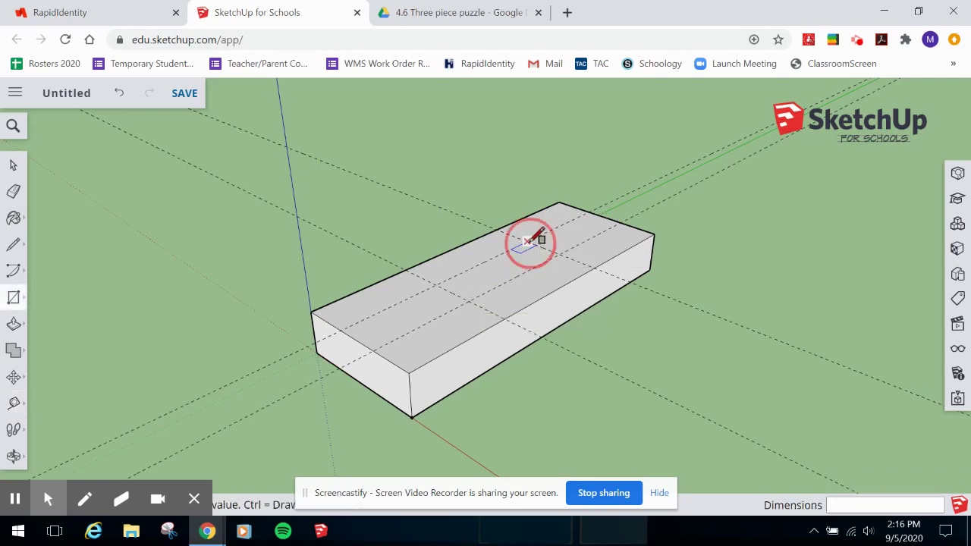
{"action": "left_click", "coordinate": [468, 300]}
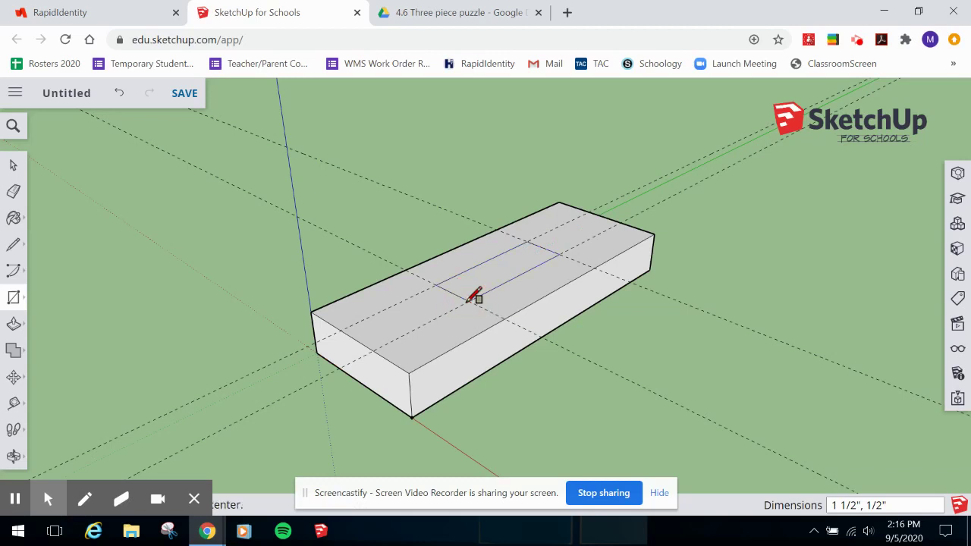
- Dimension the distance from the block's long edge nearest the green axis to the slot rectangle's back corner
{"action": "key", "text": "o"}
{"action": "left_click_drag", "start_coordinate": [562, 324], "coordinate": [745, 429]}
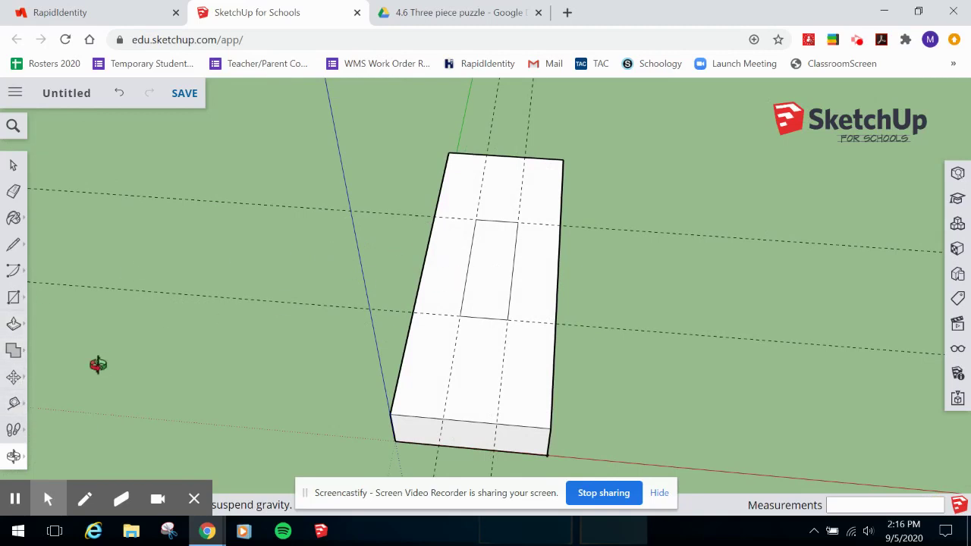
{"action": "left_click_drag", "start_coordinate": [223, 360], "coordinate": [182, 350]}
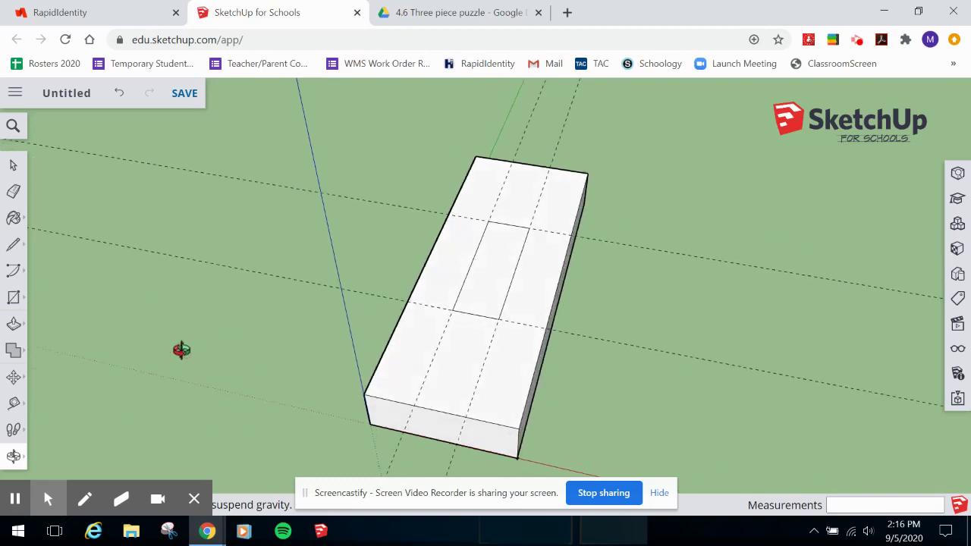
{"action": "left_click", "coordinate": [15, 405]}
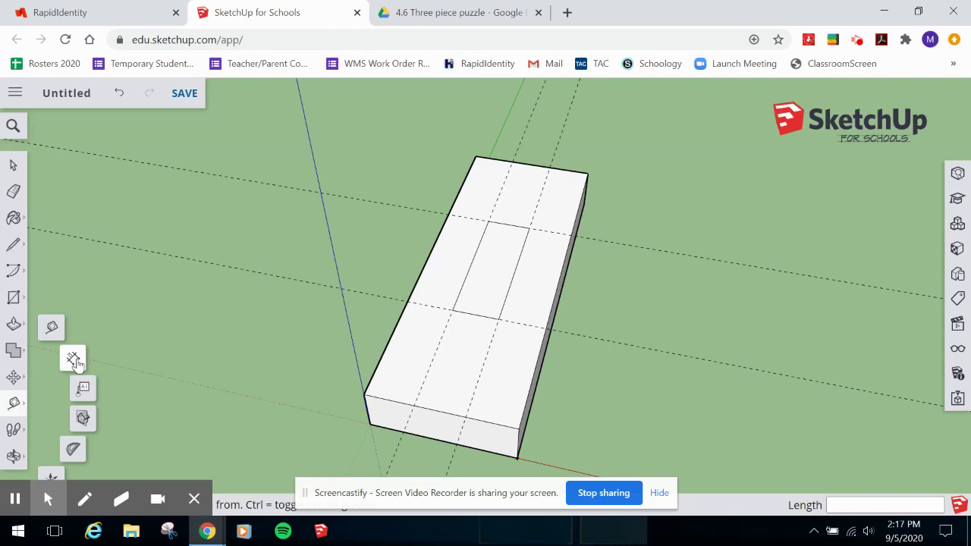
{"action": "left_click", "coordinate": [73, 360]}
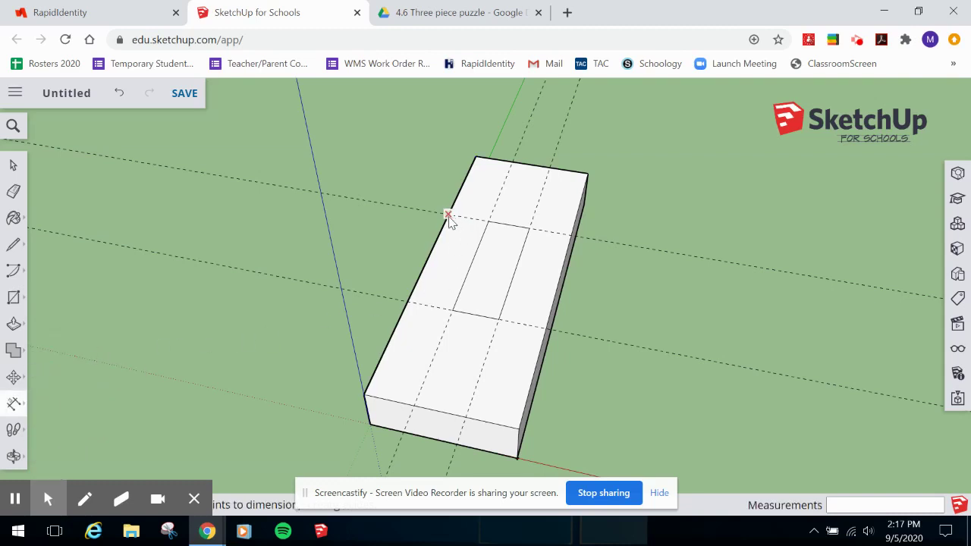
{"action": "left_click", "coordinate": [14, 403]}
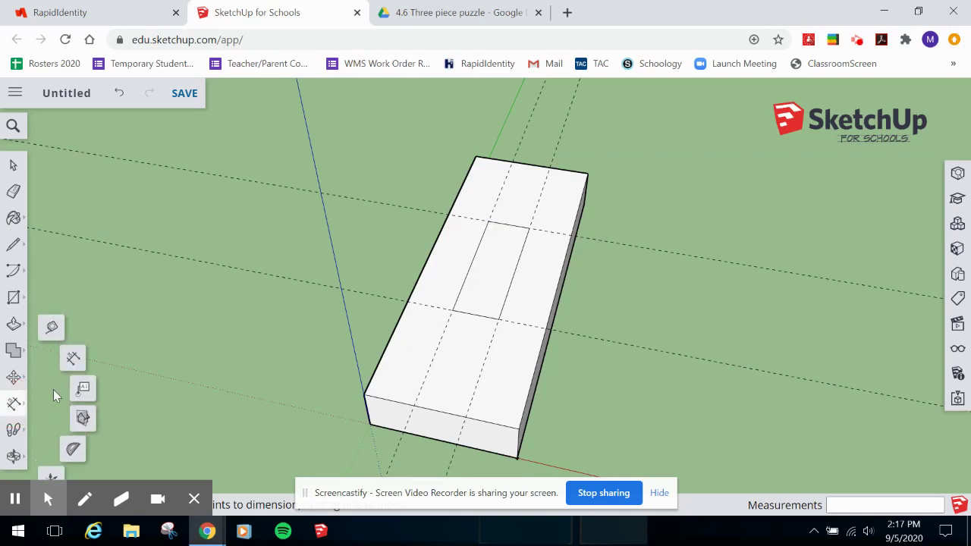
{"action": "left_click", "coordinate": [74, 361]}
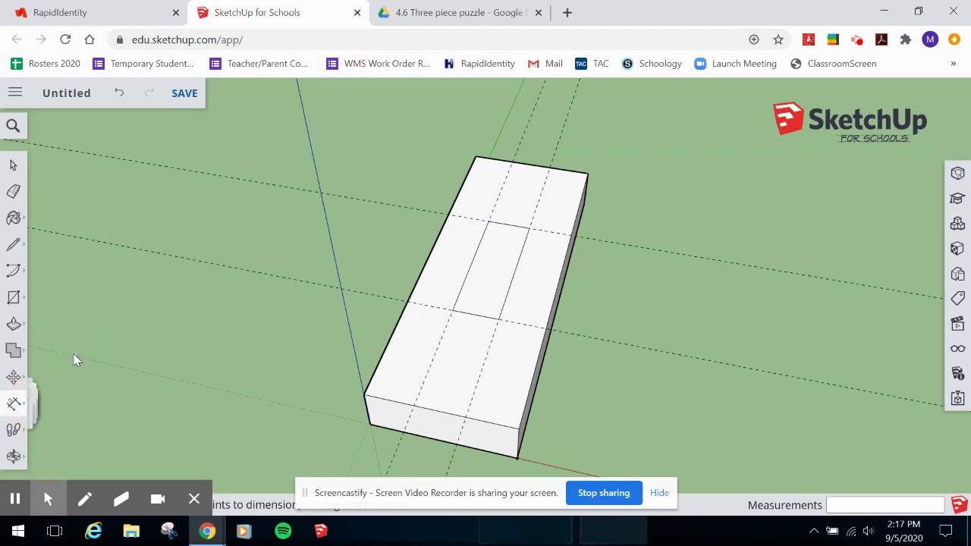
{"action": "left_click", "coordinate": [448, 214]}
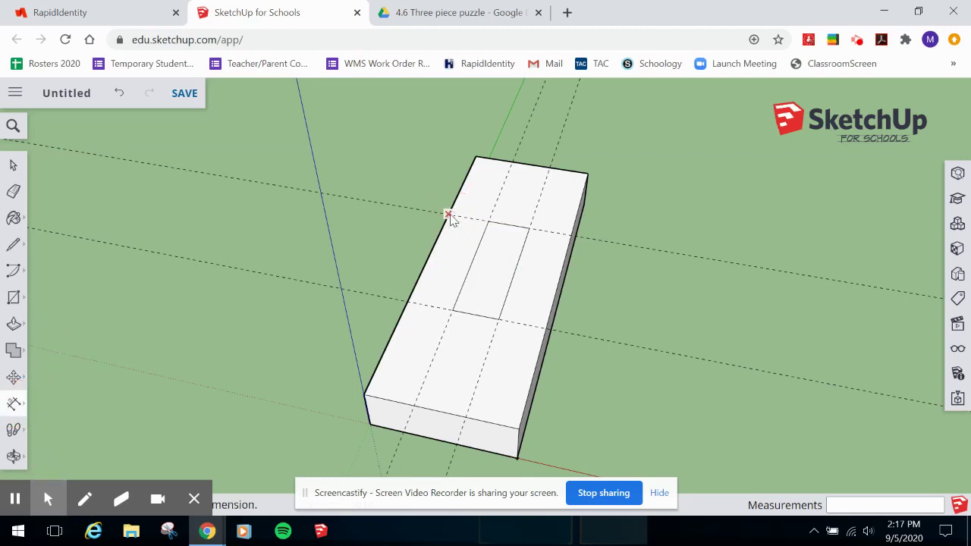
{"action": "left_click", "coordinate": [489, 221]}
{"action": "left_click", "coordinate": [483, 231]}
- Erase the two crosswise and two lengthwise guide lines around the slot rectangle
{"action": "key", "text": "e"}
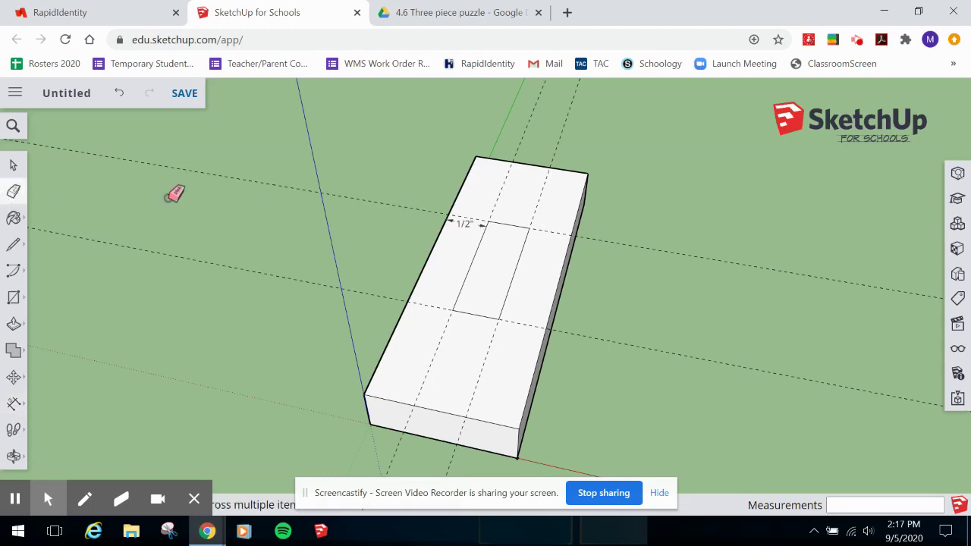
{"action": "left_click", "coordinate": [379, 197]}
{"action": "left_click", "coordinate": [359, 288]}
{"action": "left_click", "coordinate": [560, 137]}
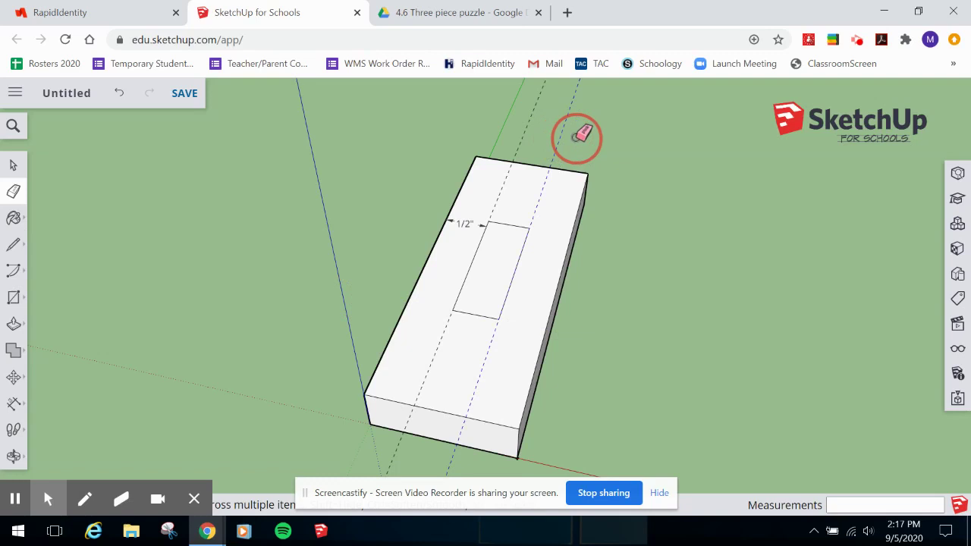
{"action": "left_click", "coordinate": [530, 136]}
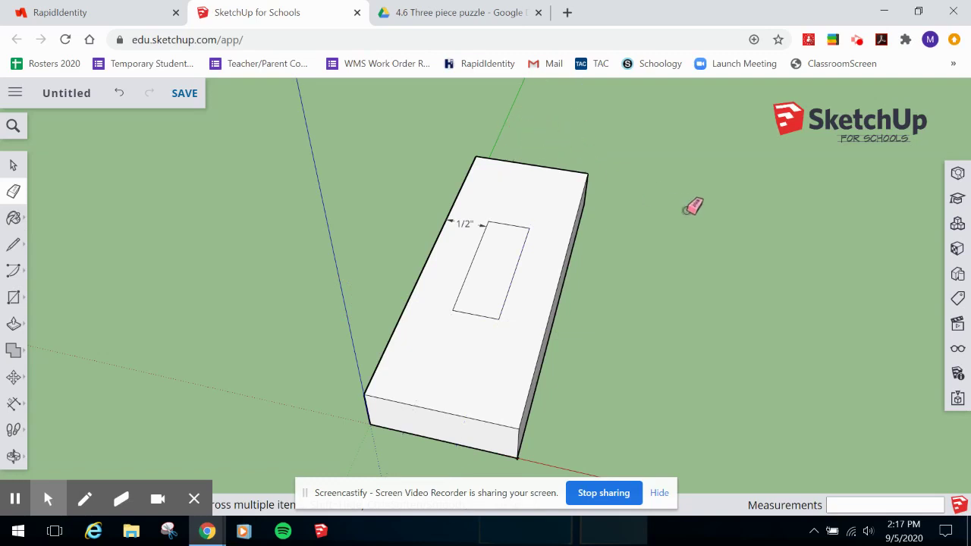
- Push/Pull the slot rectangle 1/2" down to the block's lower edge to cut the slot through
{"action": "key", "text": "p"}
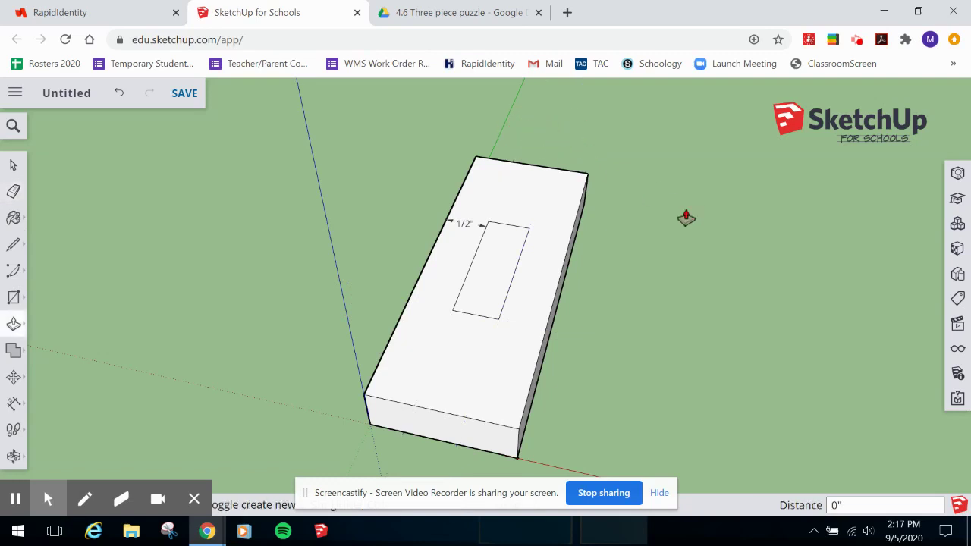
{"action": "left_click", "coordinate": [496, 290]}
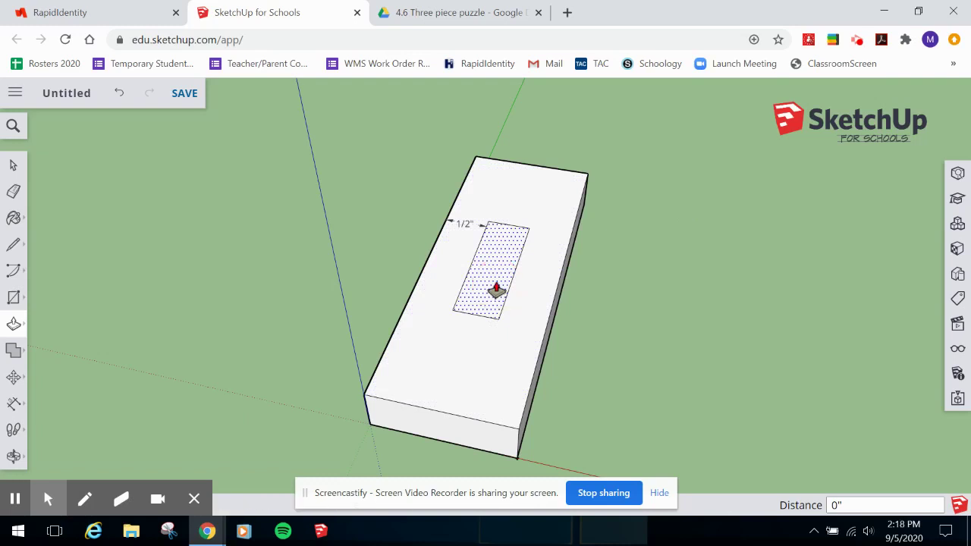
{"action": "key", "text": "o"}
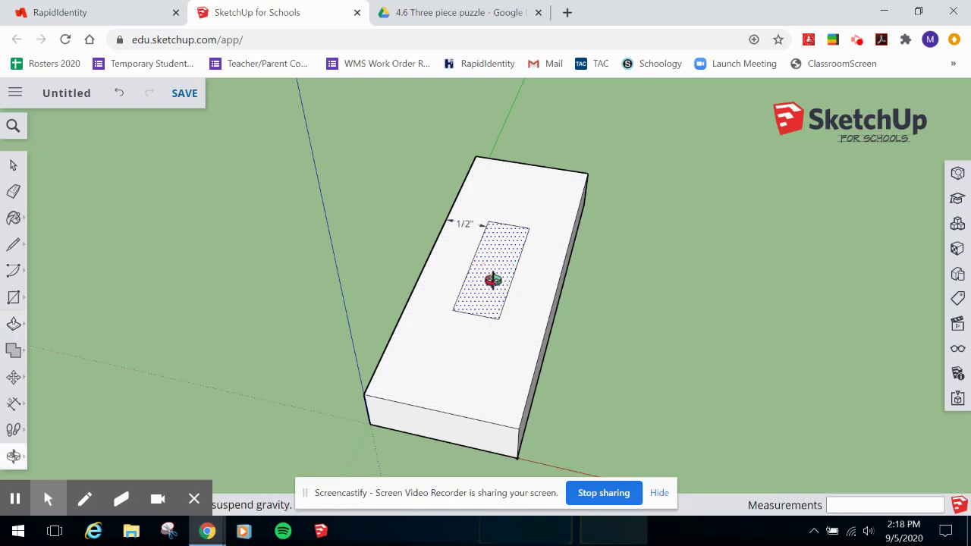
{"action": "left_click_drag", "start_coordinate": [511, 282], "coordinate": [463, 220]}
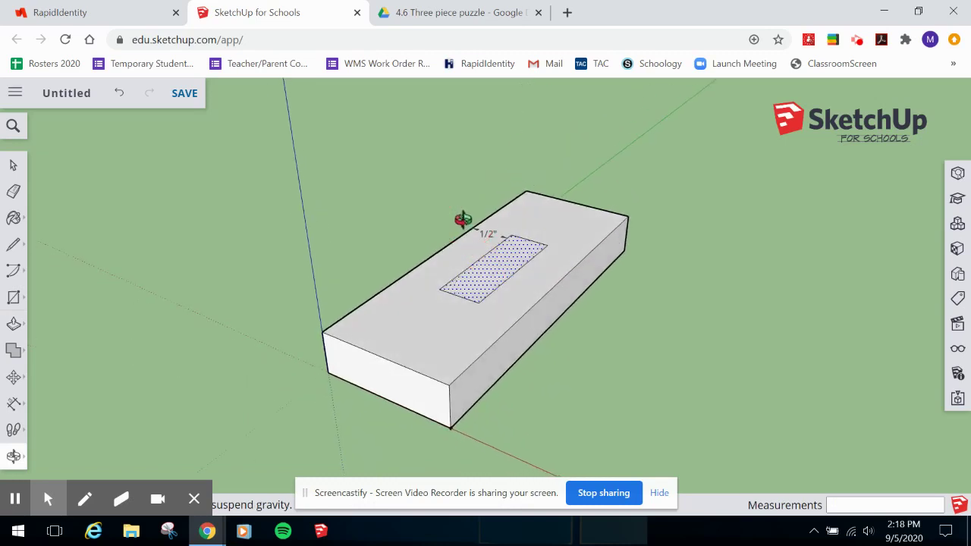
{"action": "key", "text": "p"}
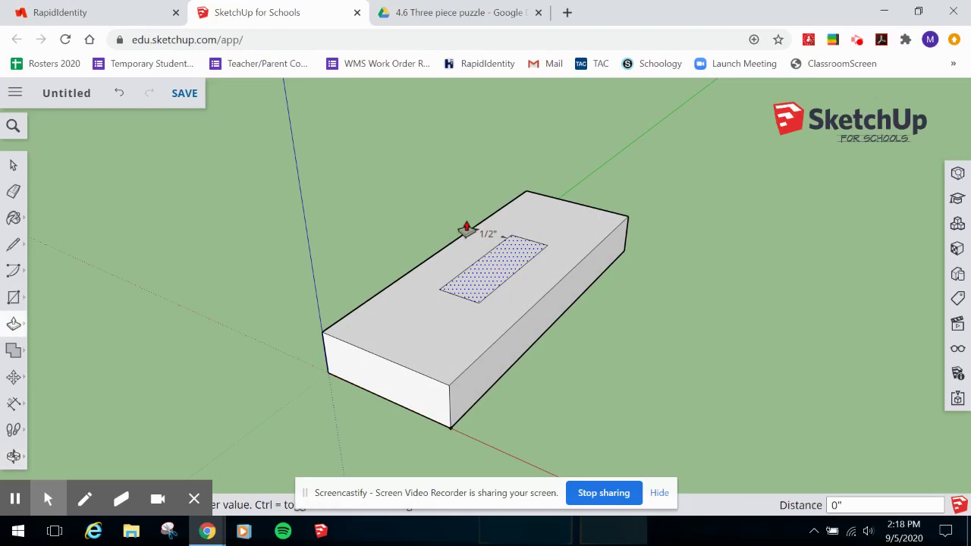
{"action": "left_click", "coordinate": [538, 305]}
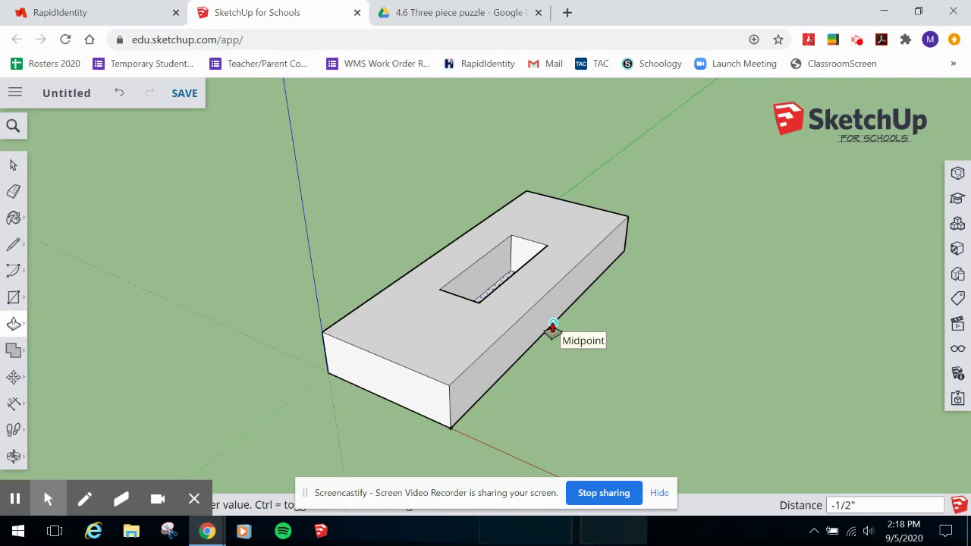
{"action": "left_click", "coordinate": [553, 327]}
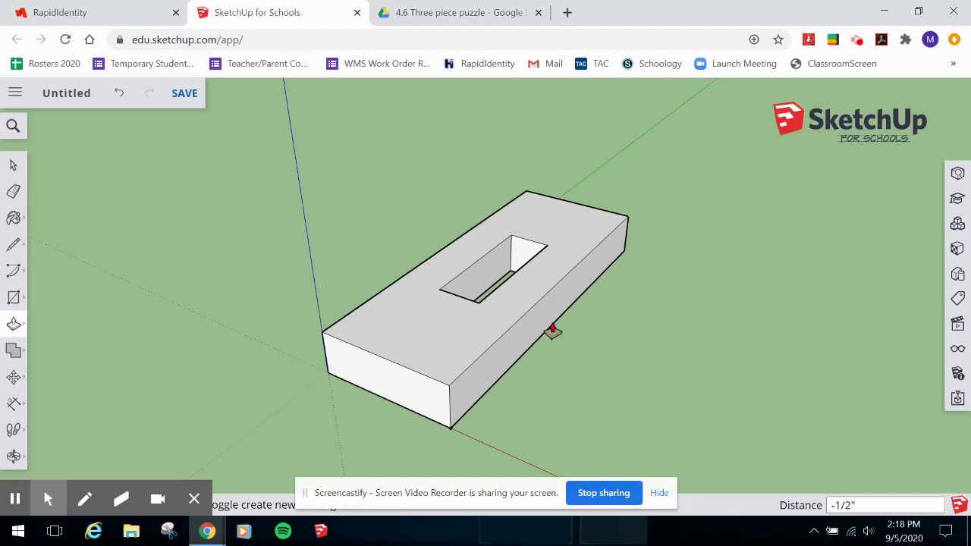
- Make the whole slotted block, with all its faces and edges, a component with the definition name "Piece #1"
{"action": "key", "text": "o"}
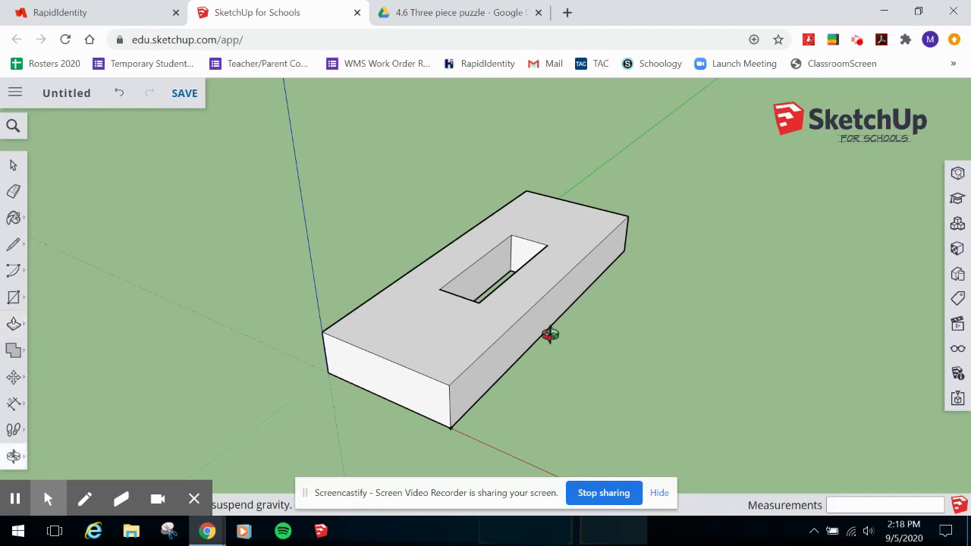
{"action": "left_click_drag", "start_coordinate": [581, 298], "coordinate": [685, 159]}
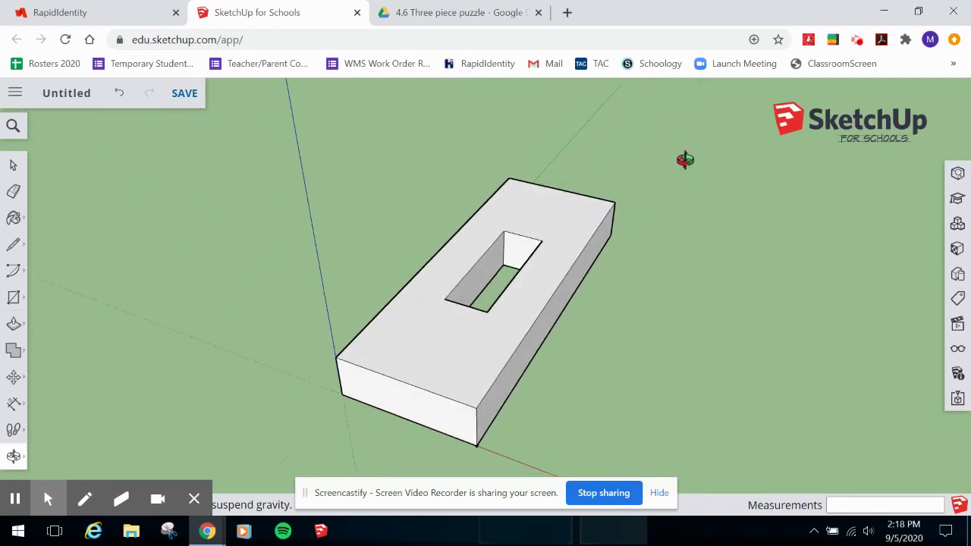
{"action": "key", "text": "space"}
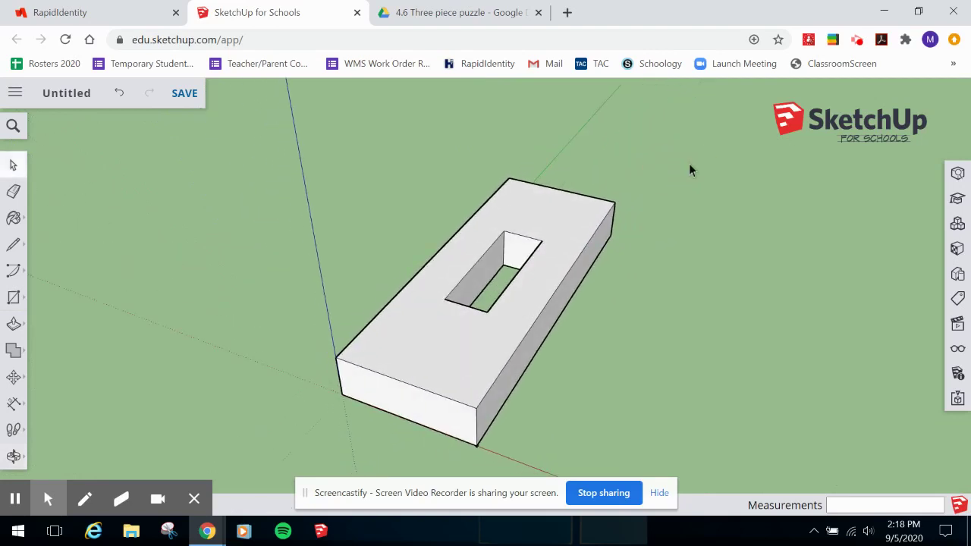
{"action": "triple_click", "coordinate": [451, 374]}
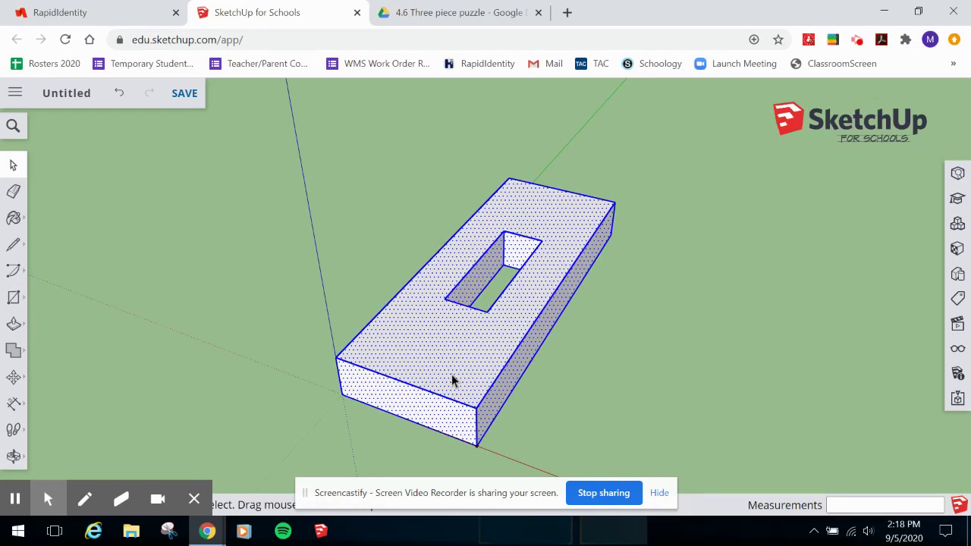
{"action": "right_click", "coordinate": [451, 374]}
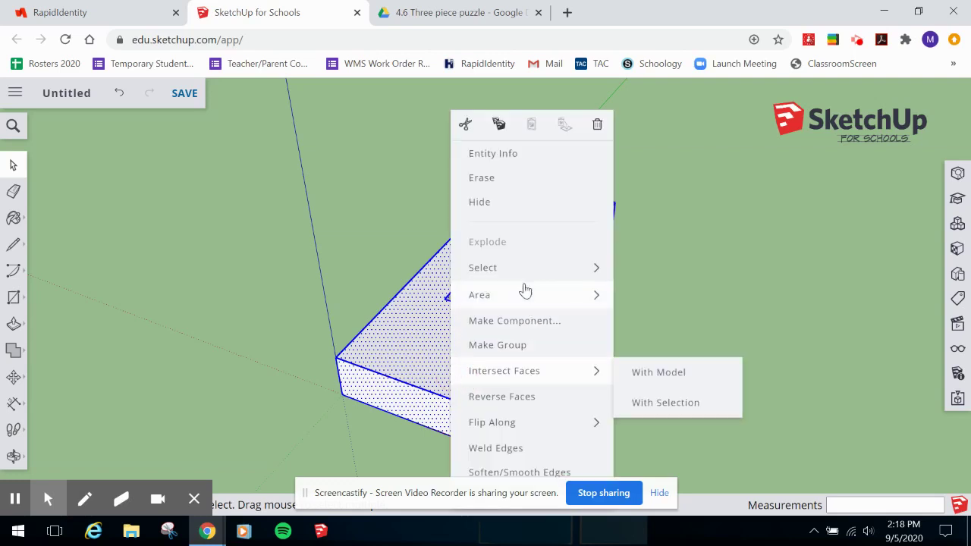
{"action": "left_click", "coordinate": [540, 321]}
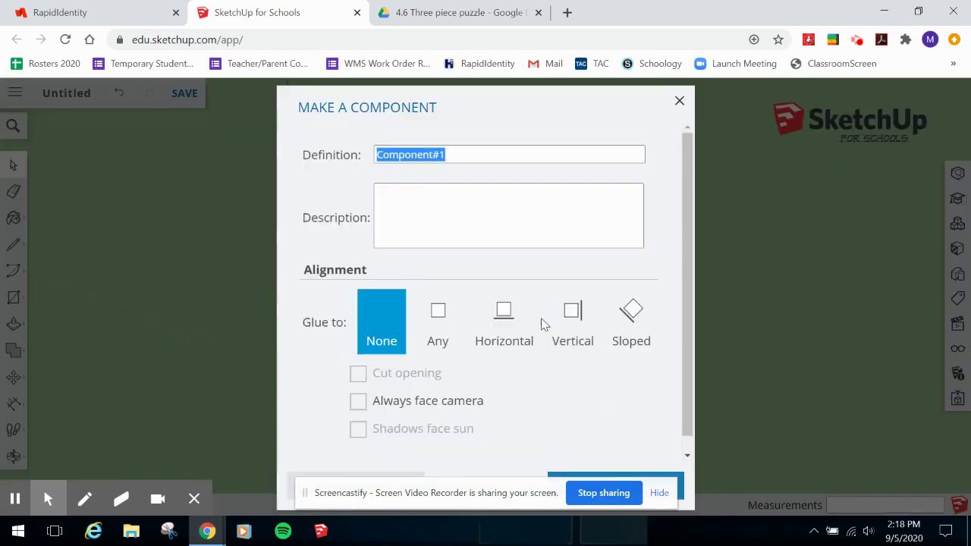
{"action": "type", "text": "Piece"}
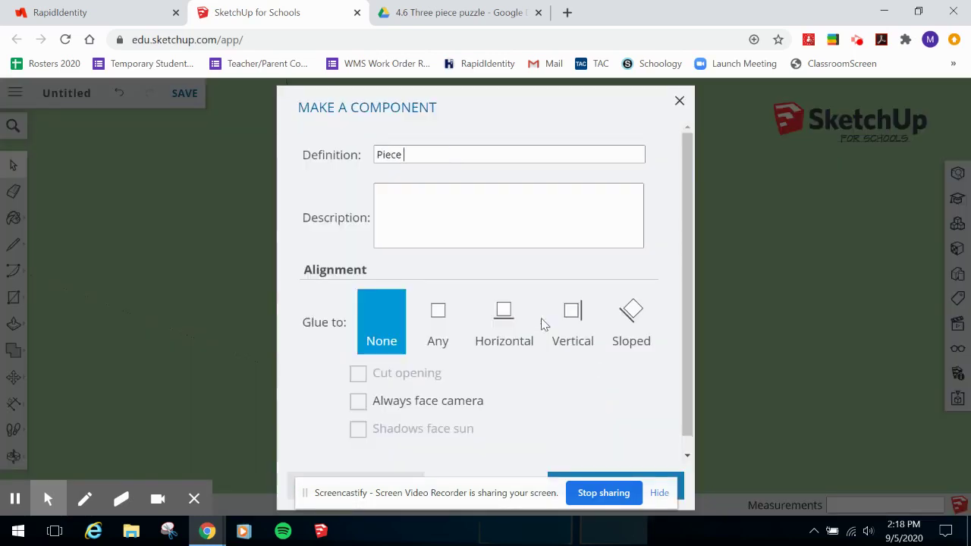
{"action": "type", "text": " #1"}
{"action": "key", "text": "Return"}
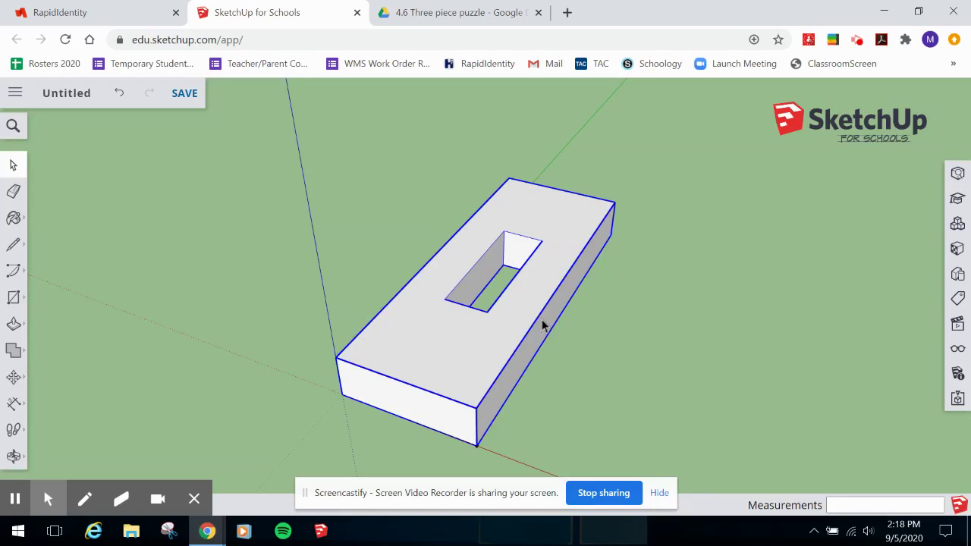
- Move the slotted block component about 3 3/4" along the red axis by its lower front corner, and undo the move
{"action": "scroll", "coordinate": [752, 364], "scroll_direction": "down", "scroll_amount": 4}
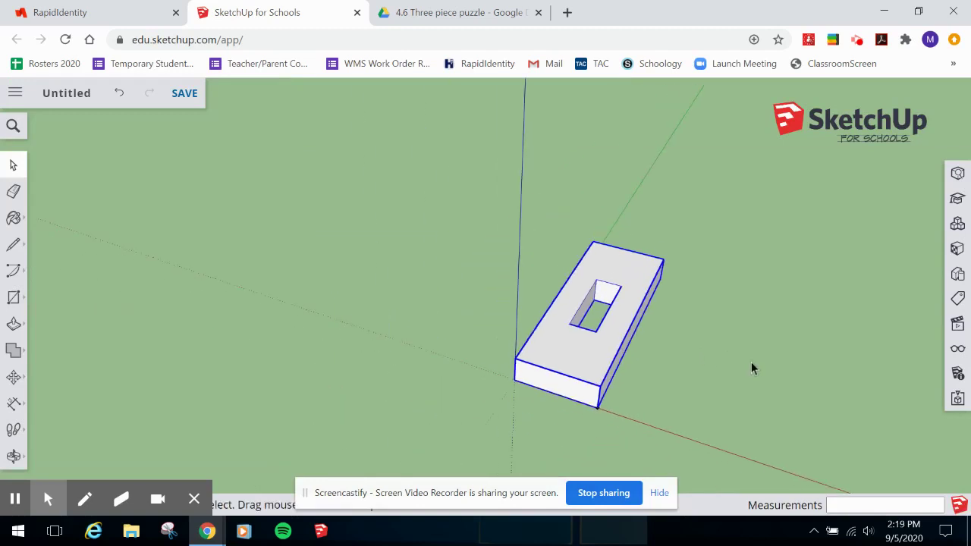
{"action": "key", "text": "o"}
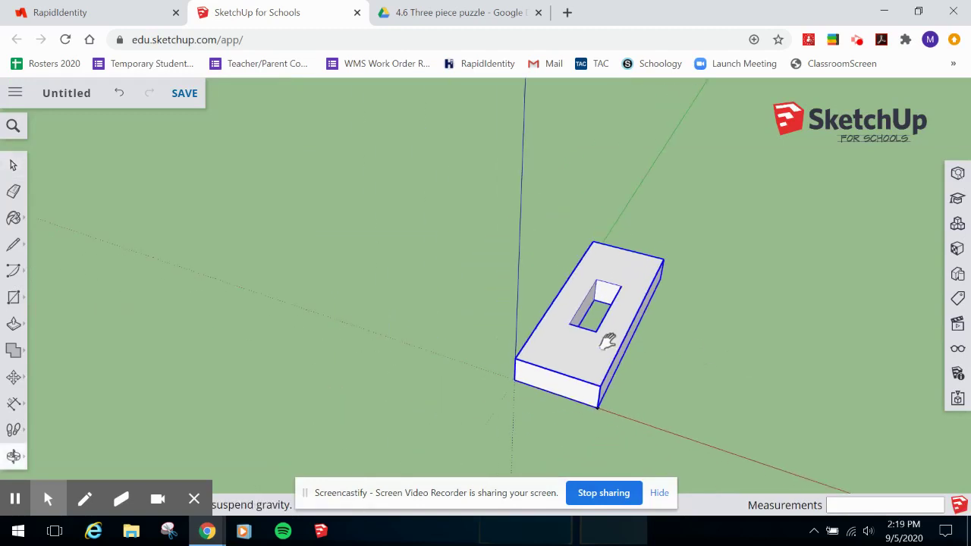
{"action": "left_click_drag", "start_coordinate": [819, 387], "coordinate": [667, 396]}
{"action": "left_click_drag", "start_coordinate": [733, 336], "coordinate": [614, 313]}
{"action": "key", "text": "space"}
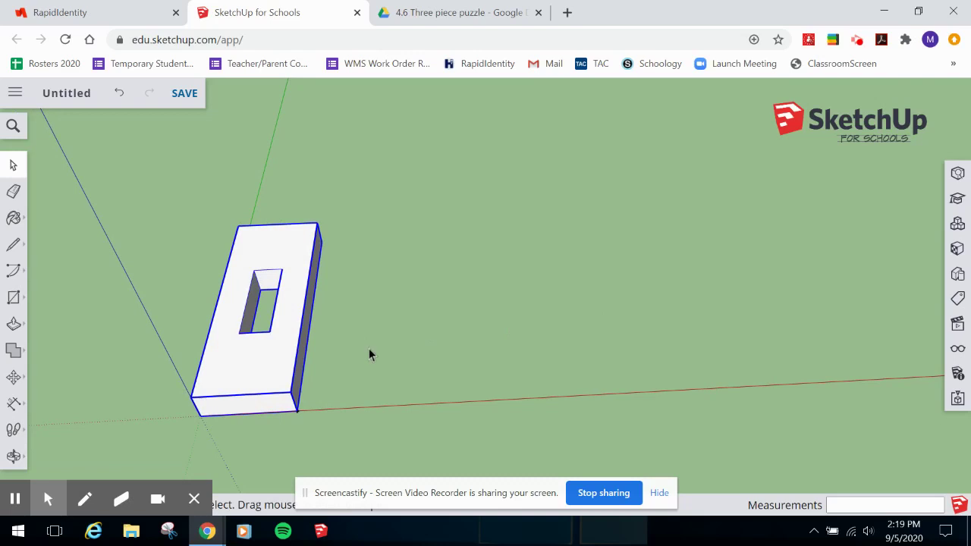
{"action": "left_click", "coordinate": [400, 372]}
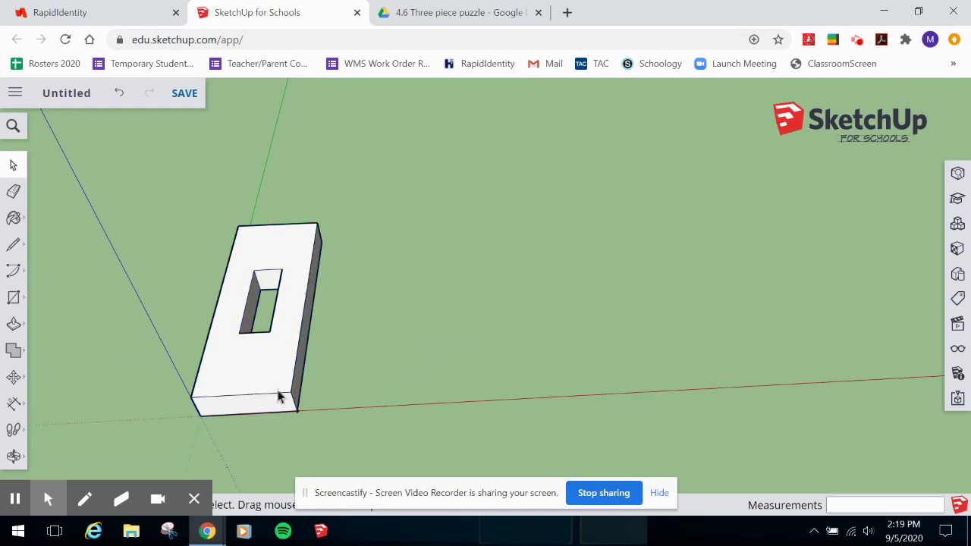
{"action": "triple_click", "coordinate": [283, 360]}
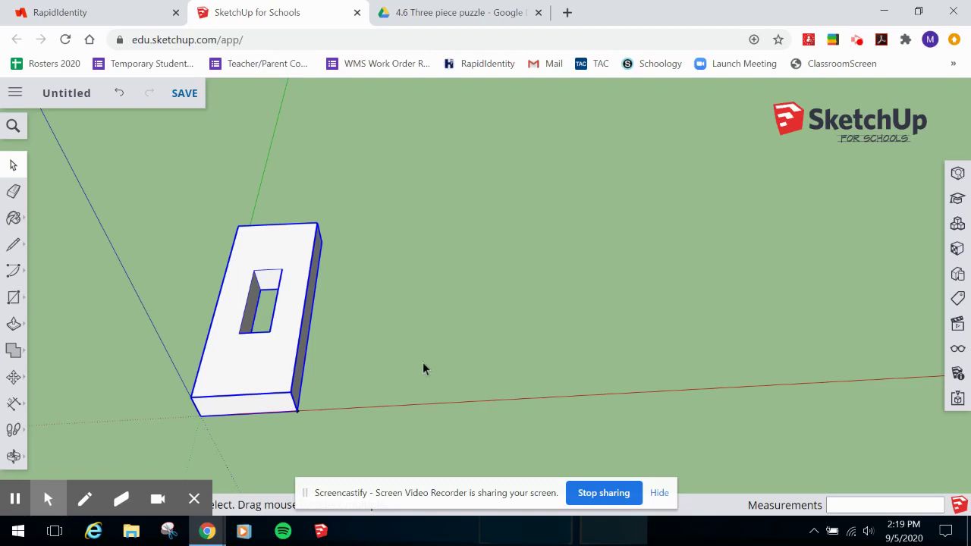
{"action": "key", "text": "m"}
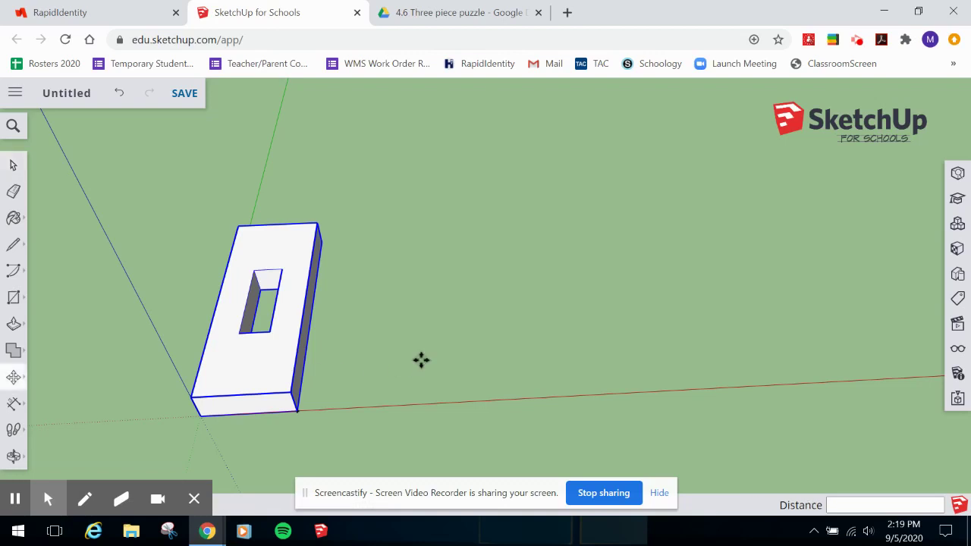
{"action": "left_click", "coordinate": [14, 385]}
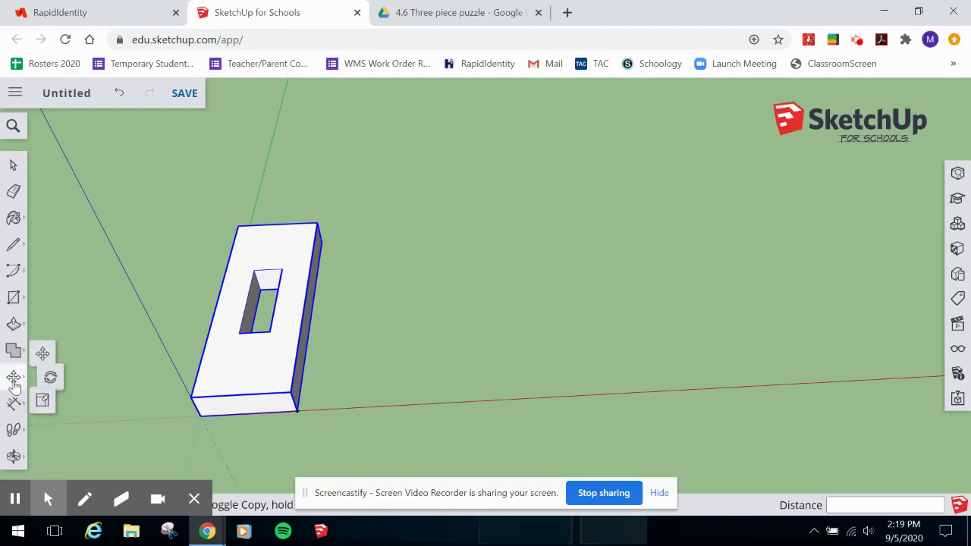
{"action": "left_click", "coordinate": [50, 346]}
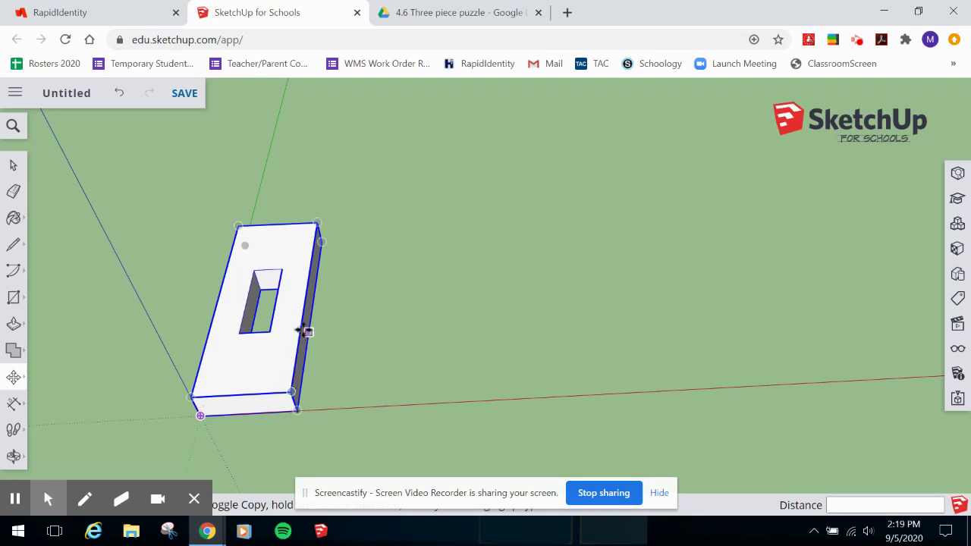
{"action": "left_click", "coordinate": [296, 409]}
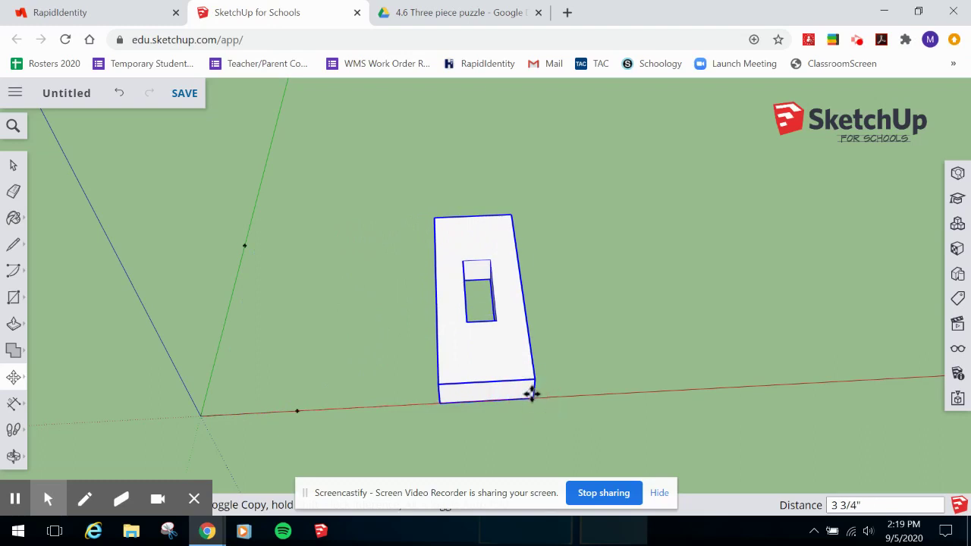
{"action": "left_click", "coordinate": [531, 393]}
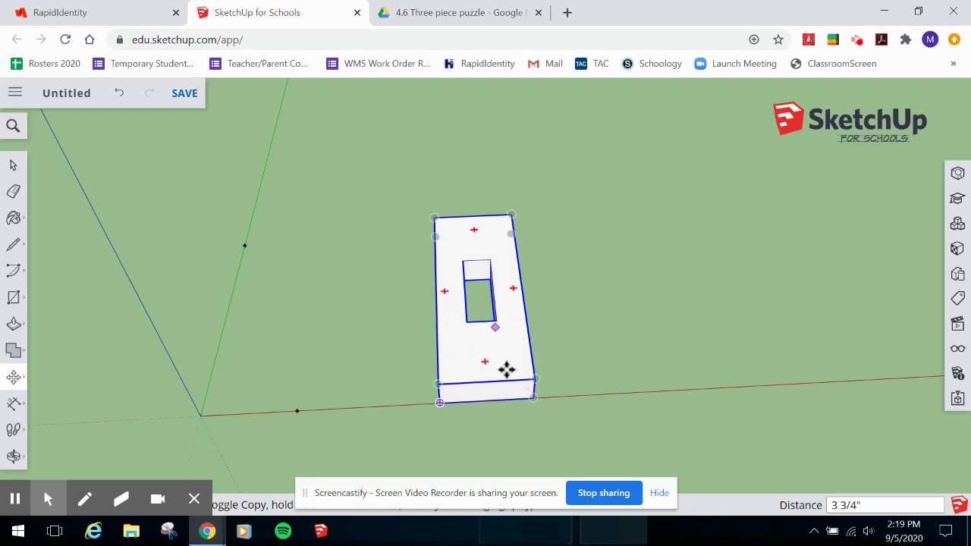
{"action": "key", "text": "ctrl+z"}
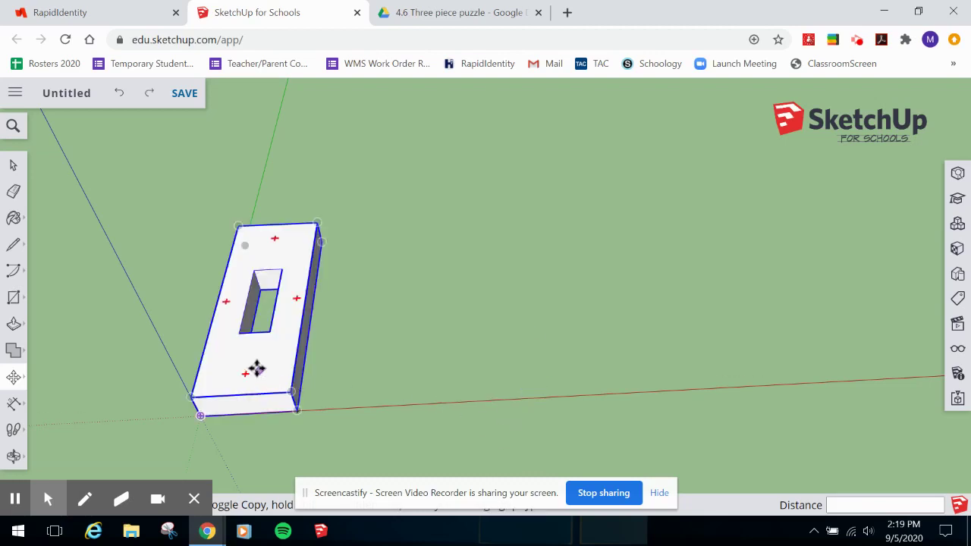
- Try to rotate the slotted block component in the horizontal plane about the centre of its upper face
{"action": "key", "text": "q"}
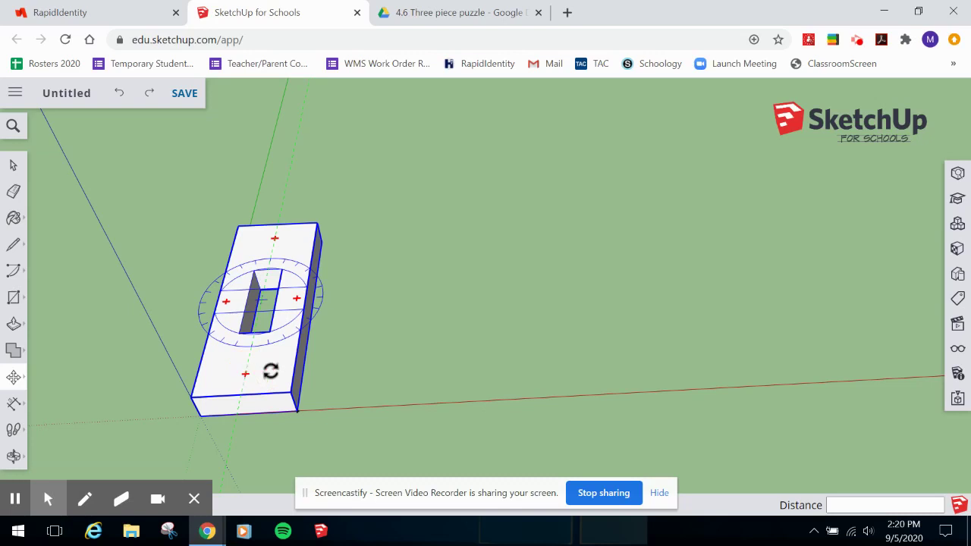
{"action": "left_click", "coordinate": [268, 371]}
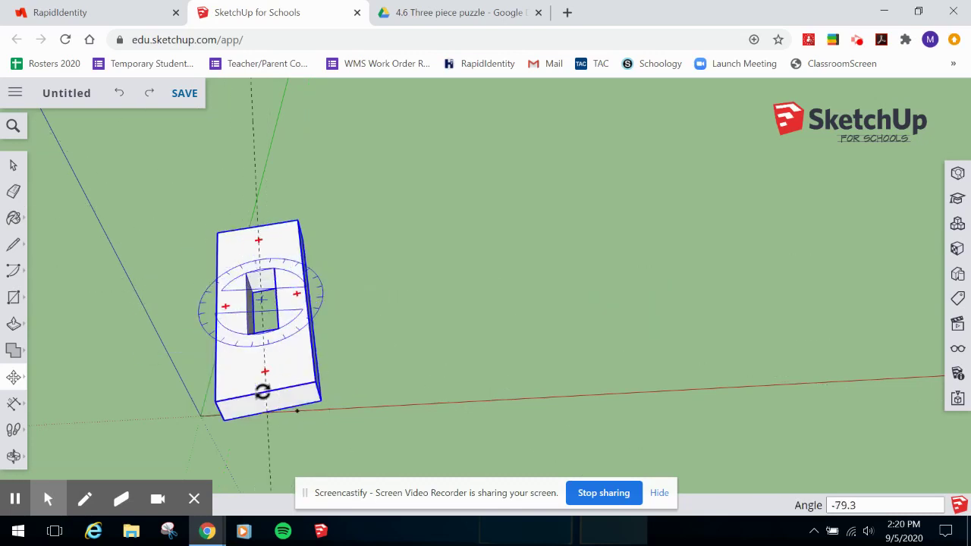
{"action": "left_click", "coordinate": [263, 391]}
- Copy the slotted block about 3 3/8" along the red axis and move the copy about 7/16" back toward the original
{"action": "key", "text": "m"}
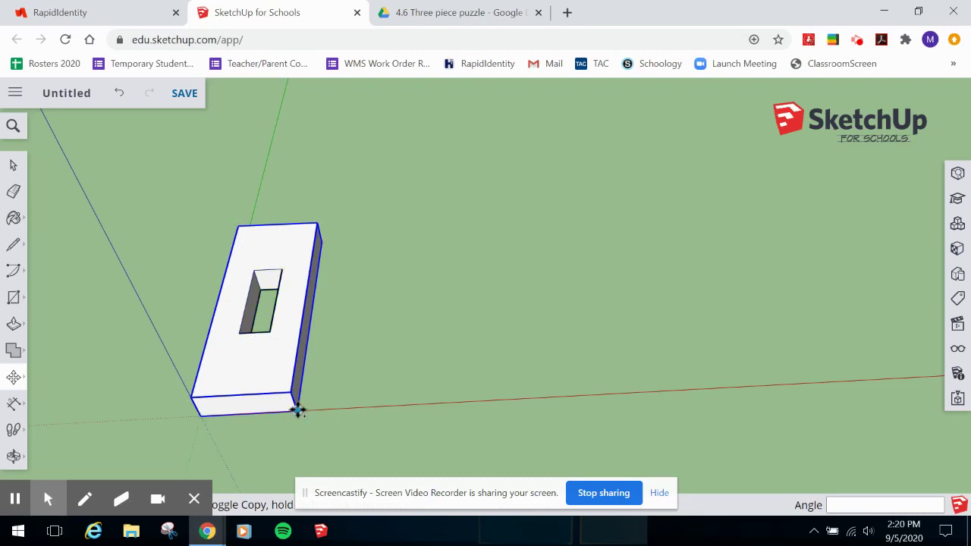
{"action": "left_click", "coordinate": [296, 410]}
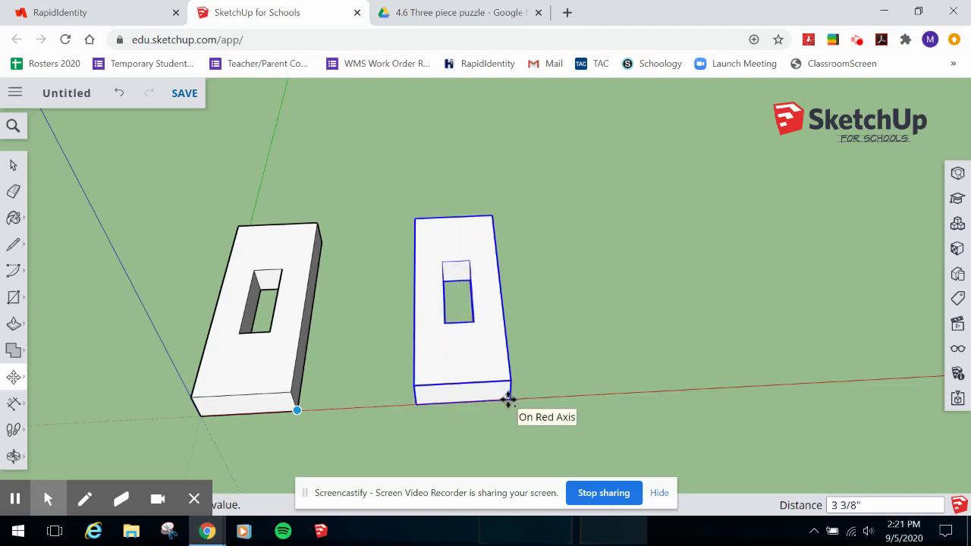
{"action": "left_click", "coordinate": [508, 400]}
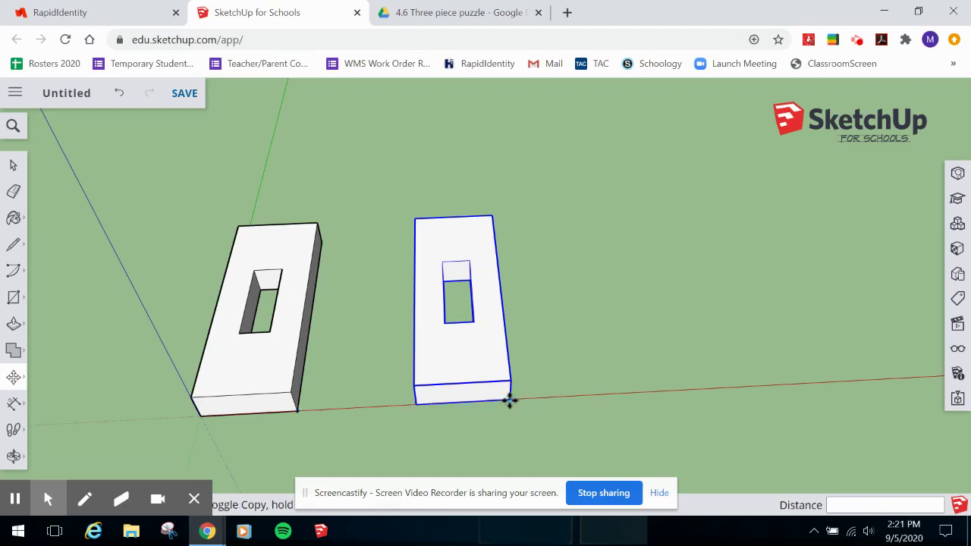
{"action": "left_click", "coordinate": [508, 400]}
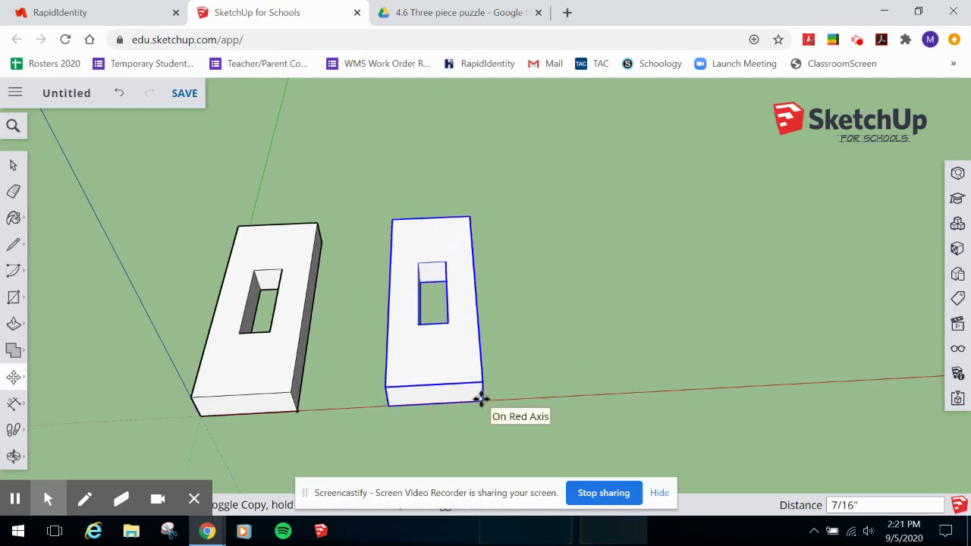
{"action": "left_click", "coordinate": [481, 398]}
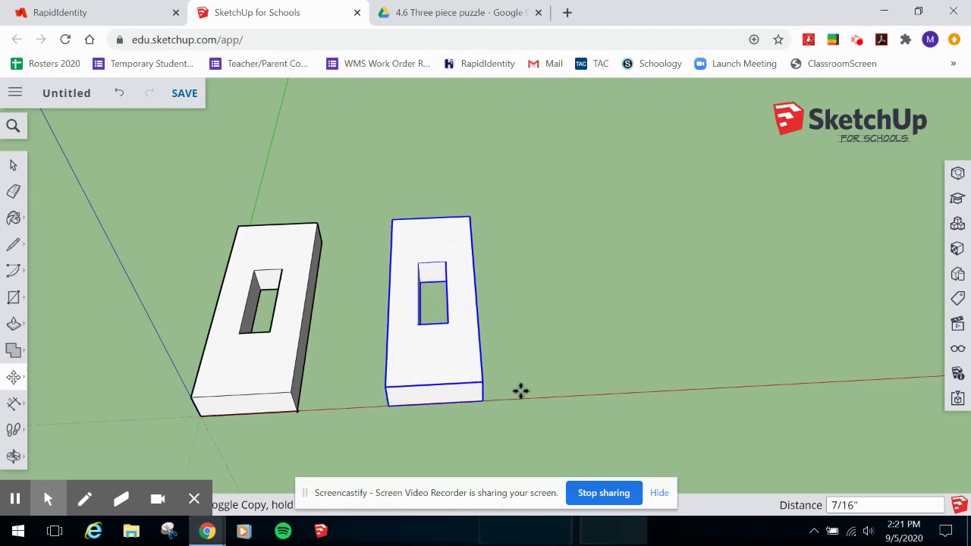
- Copy the second block about 3 1/8" farther along the red axis to place a third block
{"action": "left_click", "coordinate": [483, 399]}
{"action": "key", "text": "ctrl"}
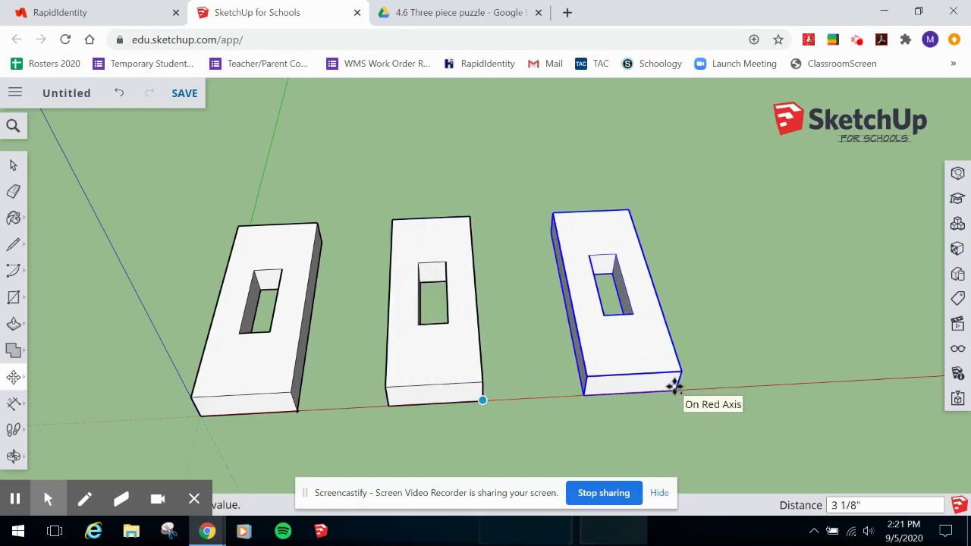
{"action": "left_click", "coordinate": [674, 388]}
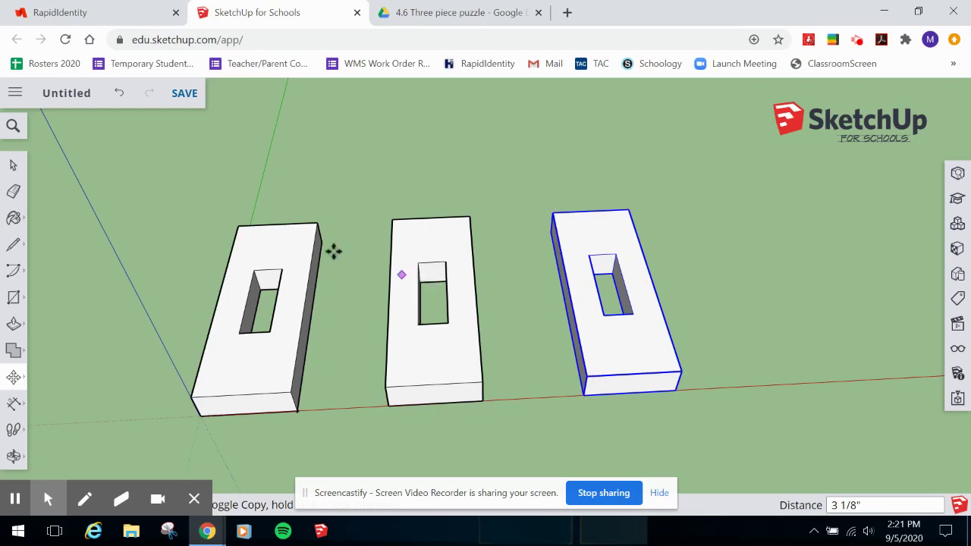
- Open the first block's component for editing, try to Push/Pull its upper face up about 1 7/16", and leave the component
{"action": "key", "text": "space"}
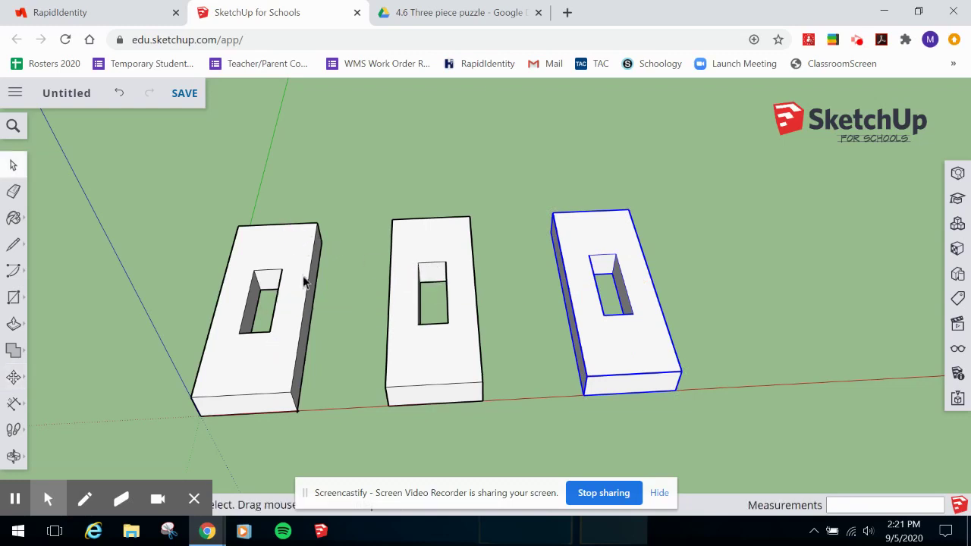
{"action": "double_click", "coordinate": [300, 258]}
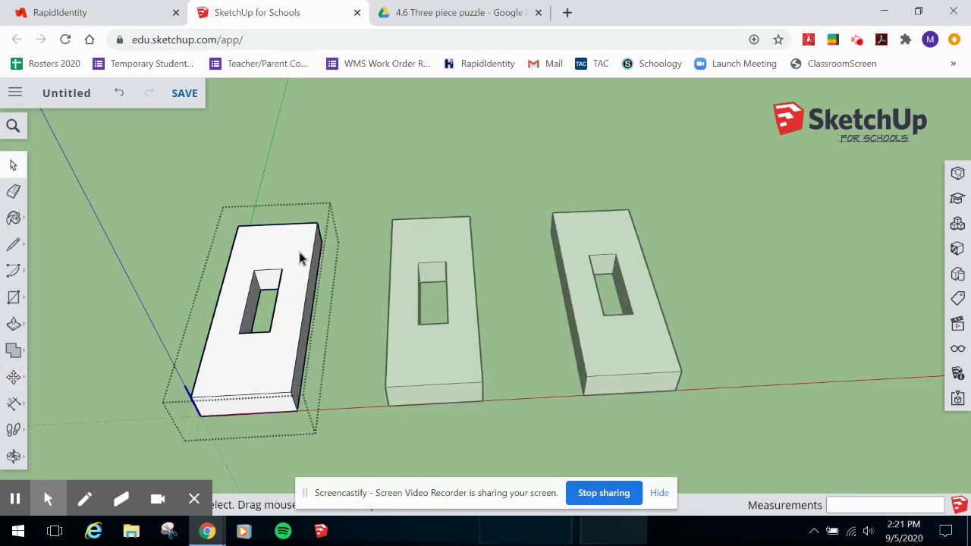
{"action": "key", "text": "p"}
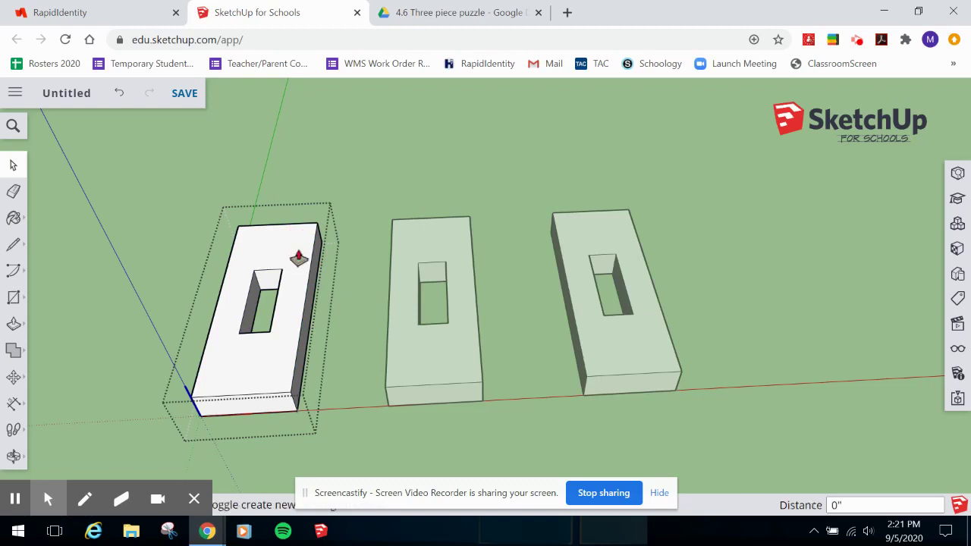
{"action": "left_click", "coordinate": [296, 254]}
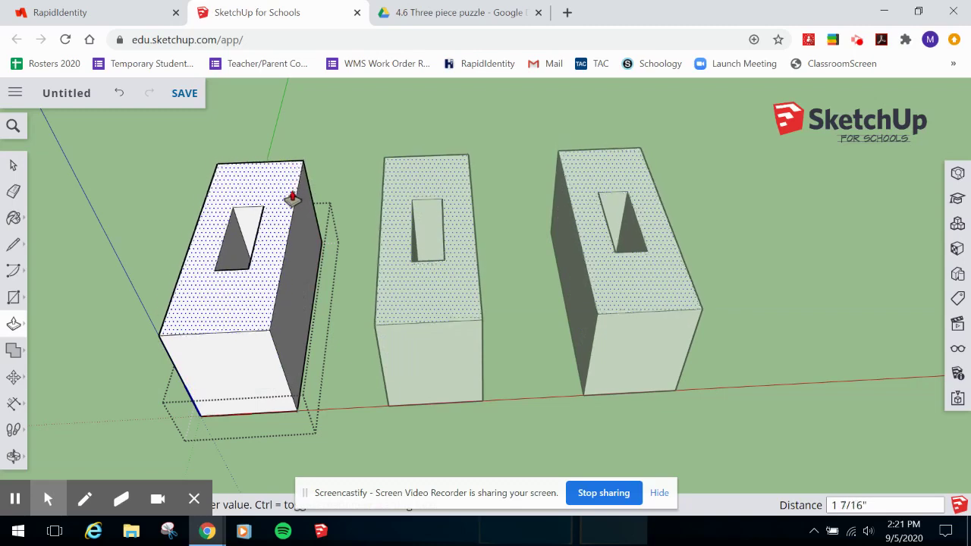
{"action": "key", "text": "Escape"}
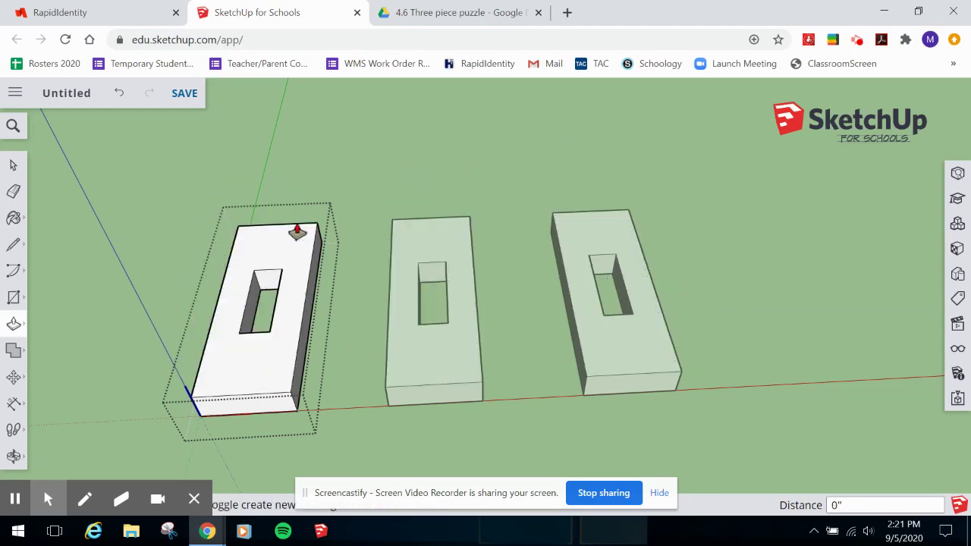
{"action": "key", "text": "space"}
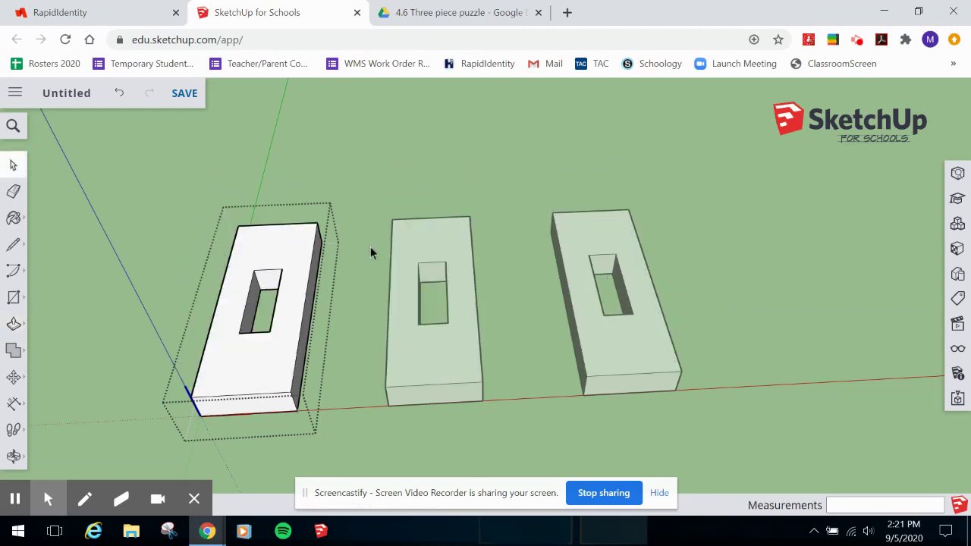
{"action": "left_click", "coordinate": [451, 232]}
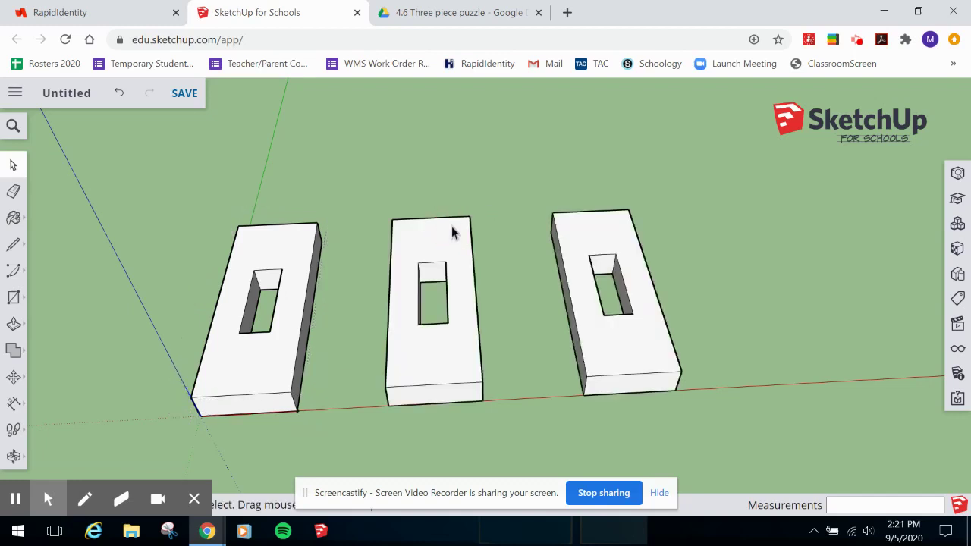
- Make the second and third slotted blocks unique components, separate from the first block
{"action": "left_click", "coordinate": [451, 233]}
{"action": "right_click", "coordinate": [452, 233]}
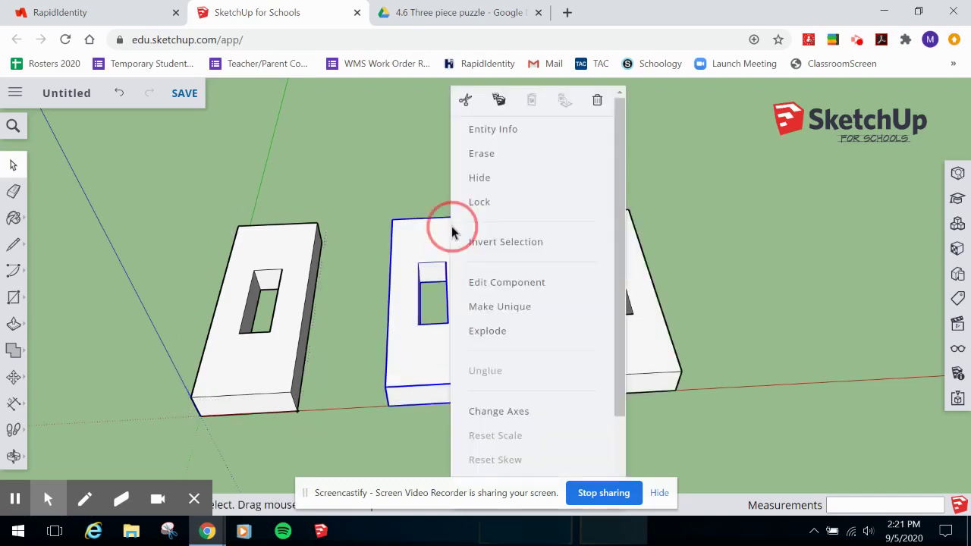
{"action": "left_click", "coordinate": [532, 306]}
{"action": "left_click", "coordinate": [599, 343]}
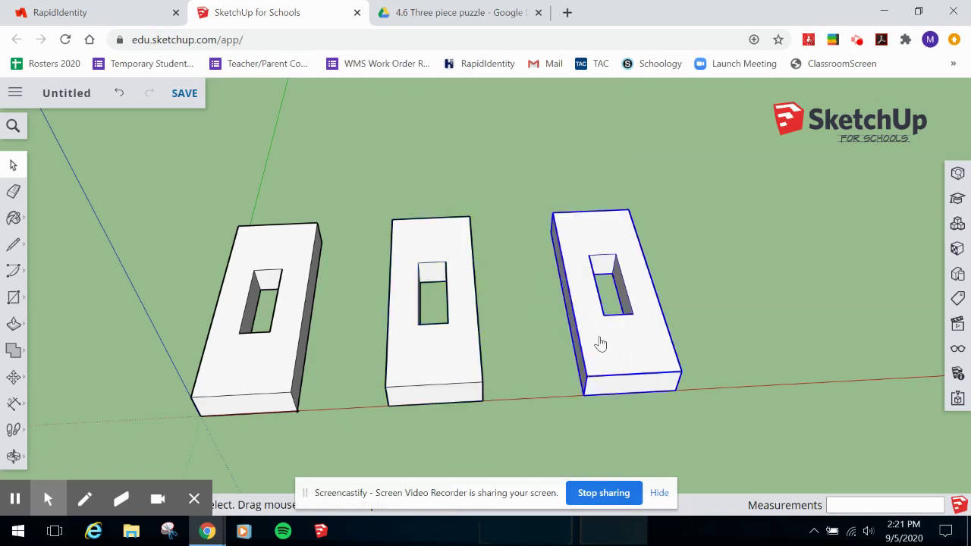
{"action": "right_click", "coordinate": [600, 343]}
{"action": "left_click", "coordinate": [674, 310]}
- Open the second block's component for editing, leave it, and check the block's definition name in Entity Info
{"action": "left_click", "coordinate": [408, 336]}
{"action": "right_click", "coordinate": [408, 340]}
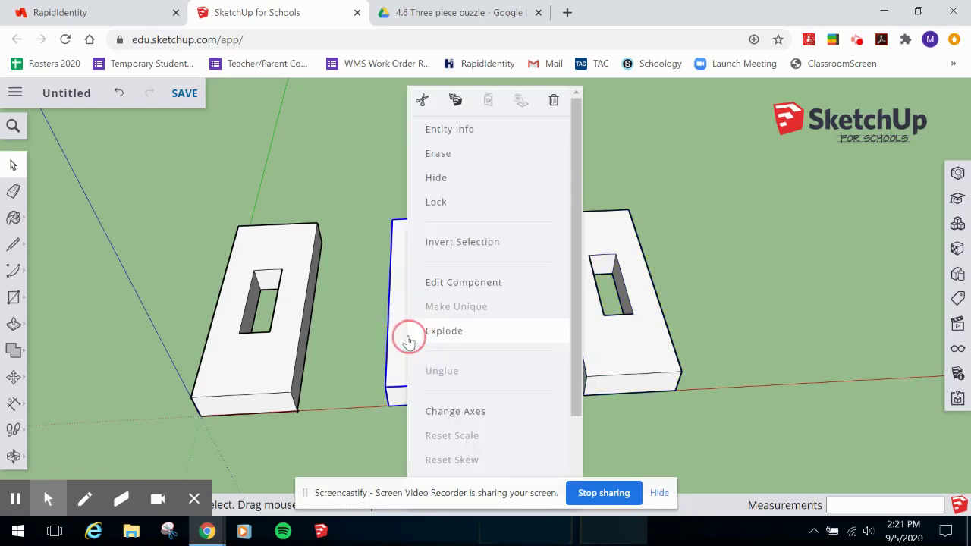
{"action": "left_click", "coordinate": [452, 282]}
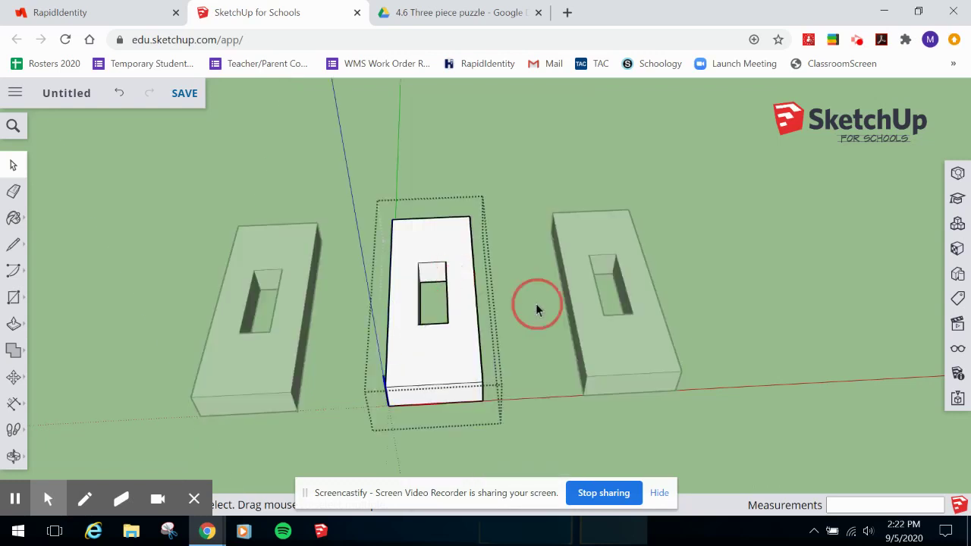
{"action": "left_click", "coordinate": [445, 338]}
{"action": "right_click", "coordinate": [445, 340]}
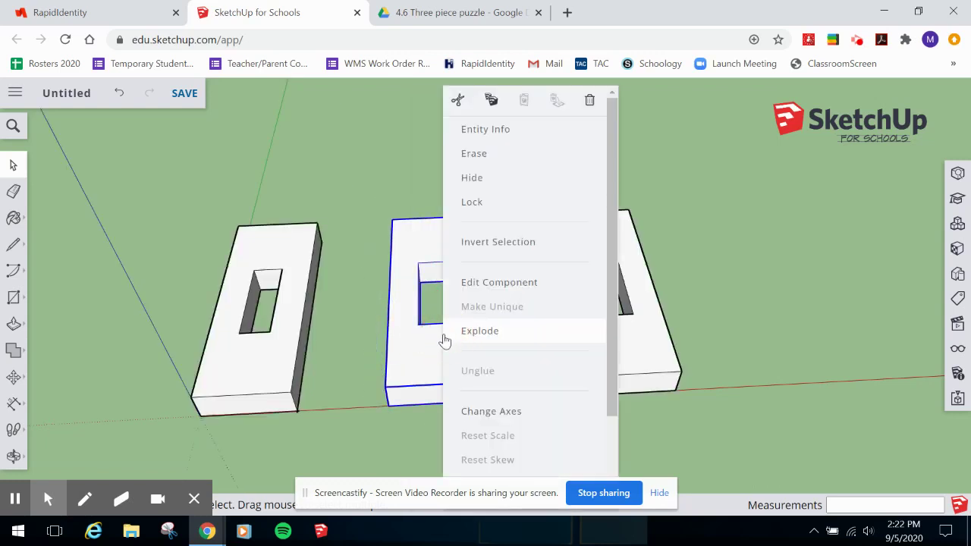
{"action": "left_click", "coordinate": [510, 131]}
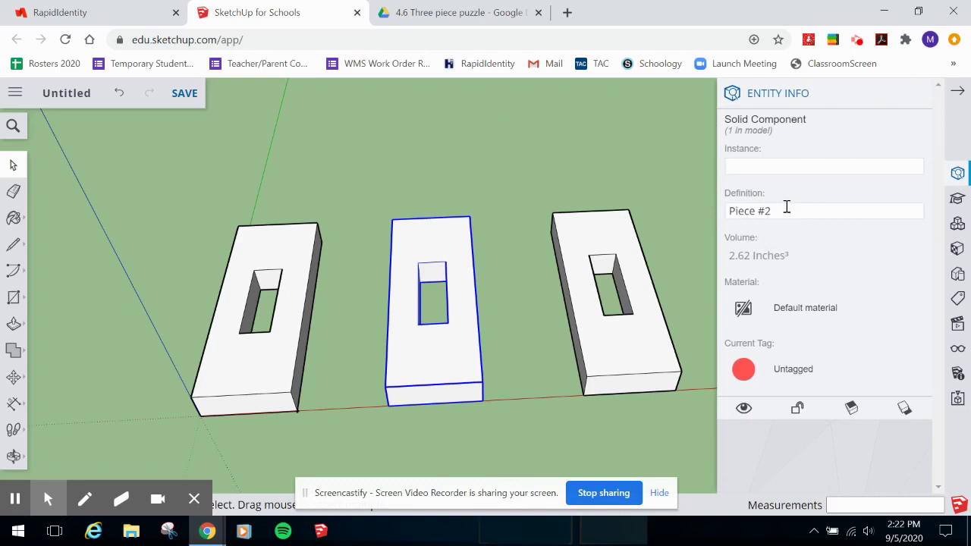
{"action": "left_click", "coordinate": [573, 129]}
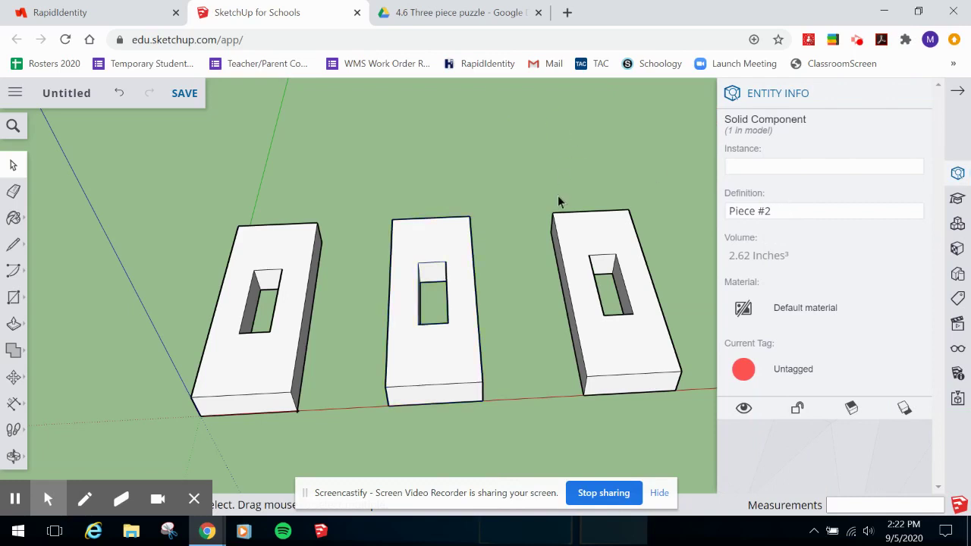
- Check the definition names of the third and first blocks in Entity Info and close the information display
{"action": "left_click", "coordinate": [584, 247]}
{"action": "right_click", "coordinate": [582, 245]}
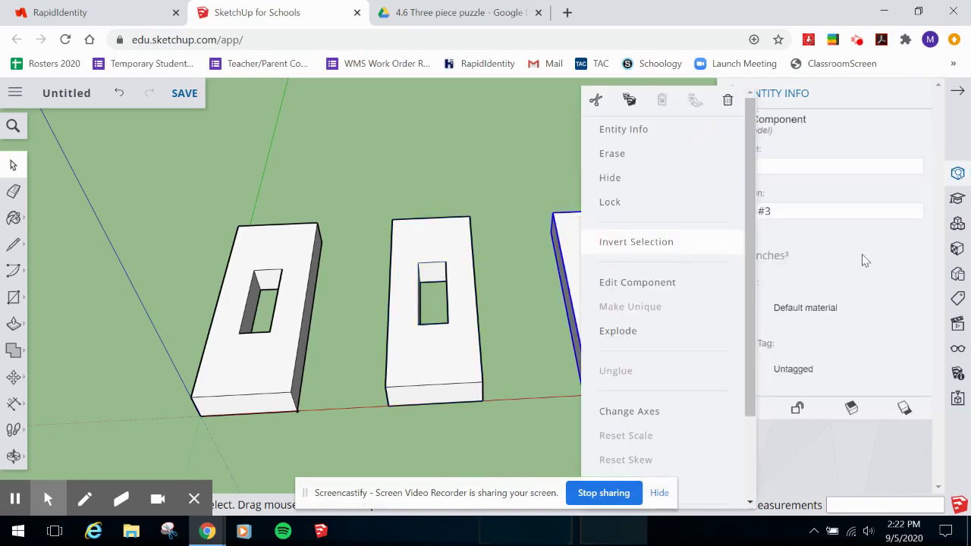
{"action": "left_click", "coordinate": [895, 263]}
{"action": "left_click", "coordinate": [780, 211]}
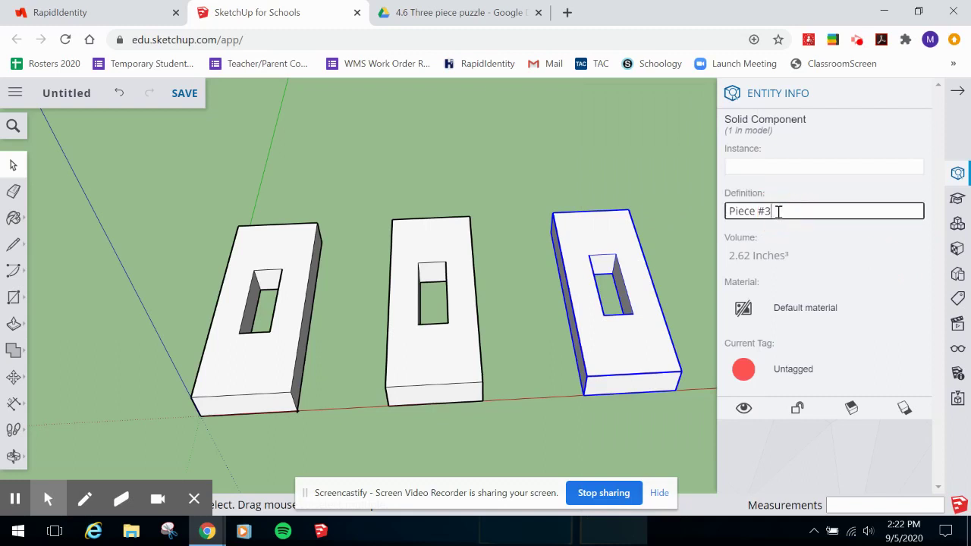
{"action": "left_click", "coordinate": [528, 164]}
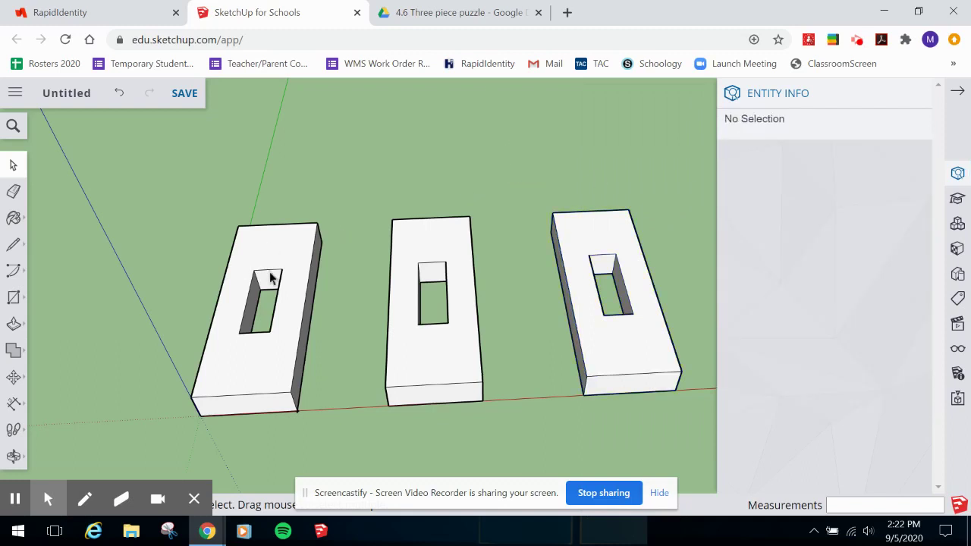
{"action": "right_click", "coordinate": [289, 246]}
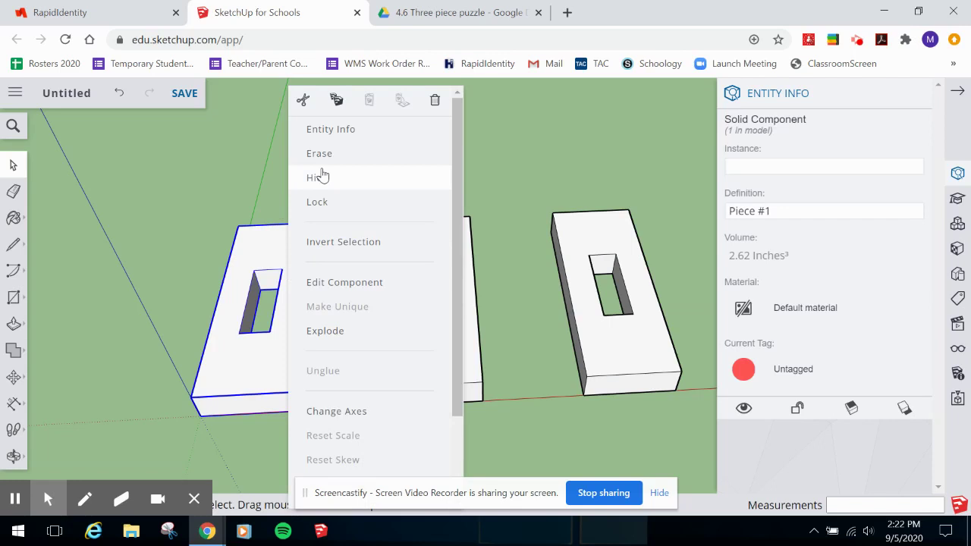
{"action": "left_click", "coordinate": [544, 156]}
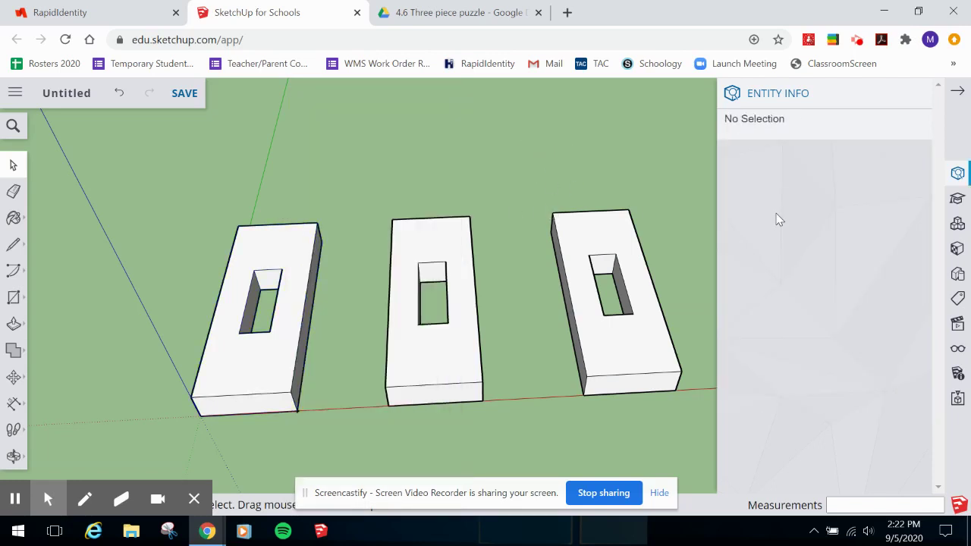
{"action": "left_click", "coordinate": [957, 91]}
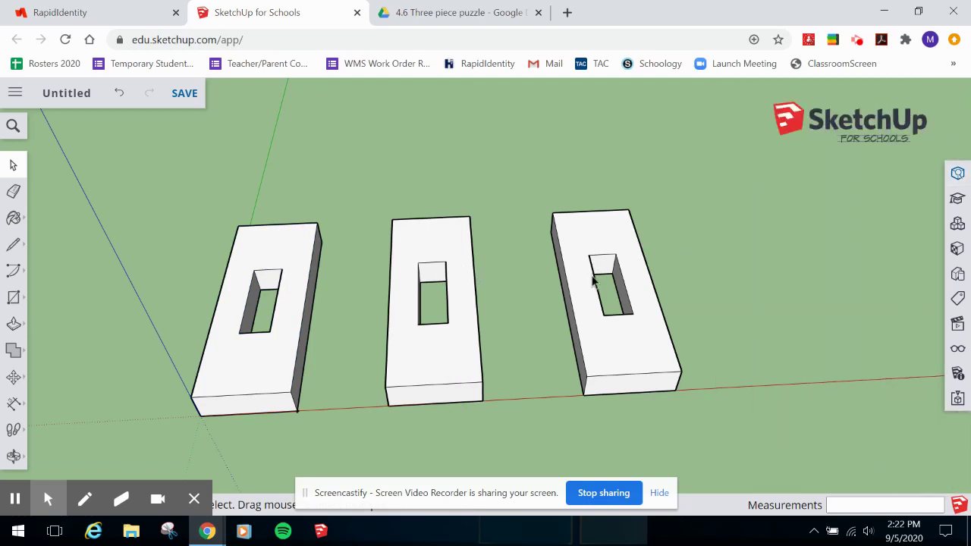
- Select the second block and examine the slotted upper faces of the three blocks from nearly overhead
{"action": "left_click", "coordinate": [449, 345]}
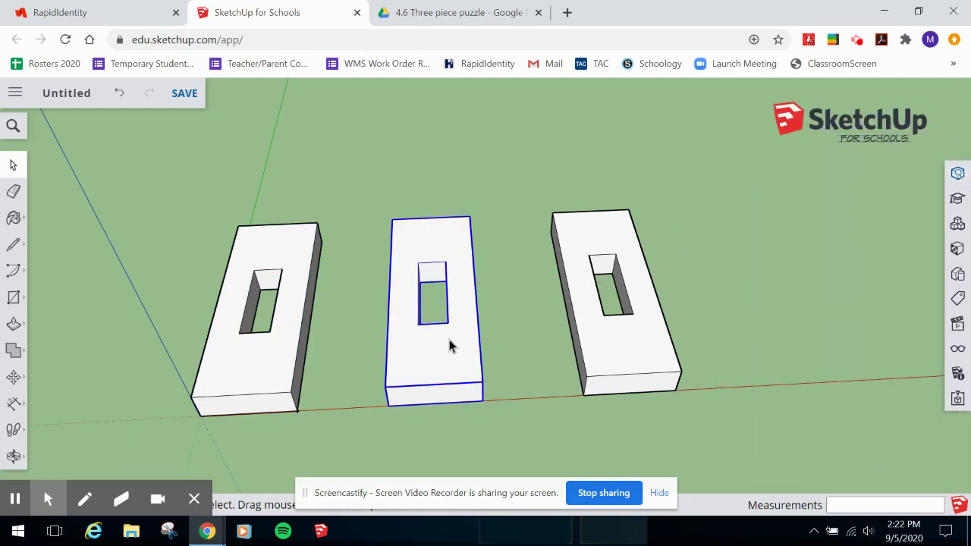
{"action": "key", "text": "o"}
{"action": "left_click_drag", "start_coordinate": [525, 314], "coordinate": [530, 447]}
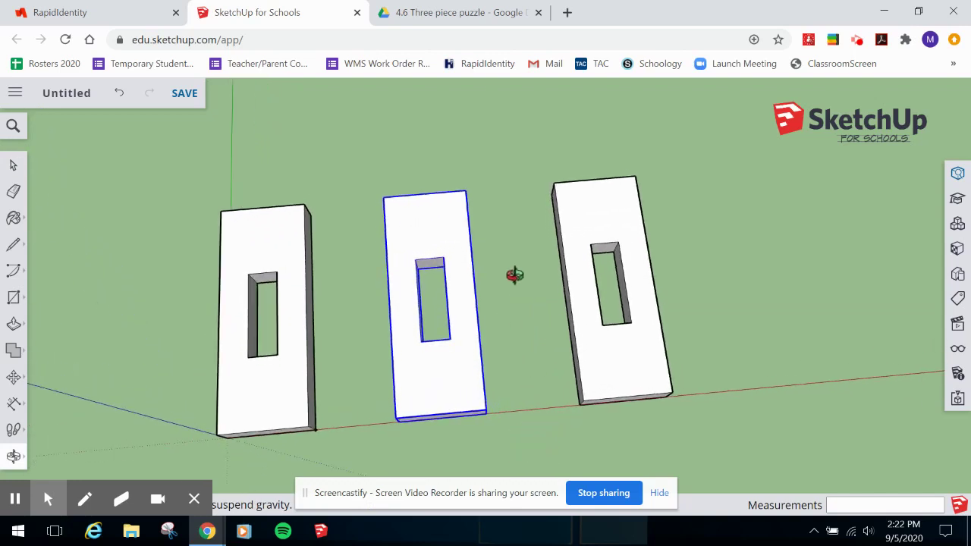
{"action": "left_click_drag", "start_coordinate": [515, 274], "coordinate": [494, 261]}
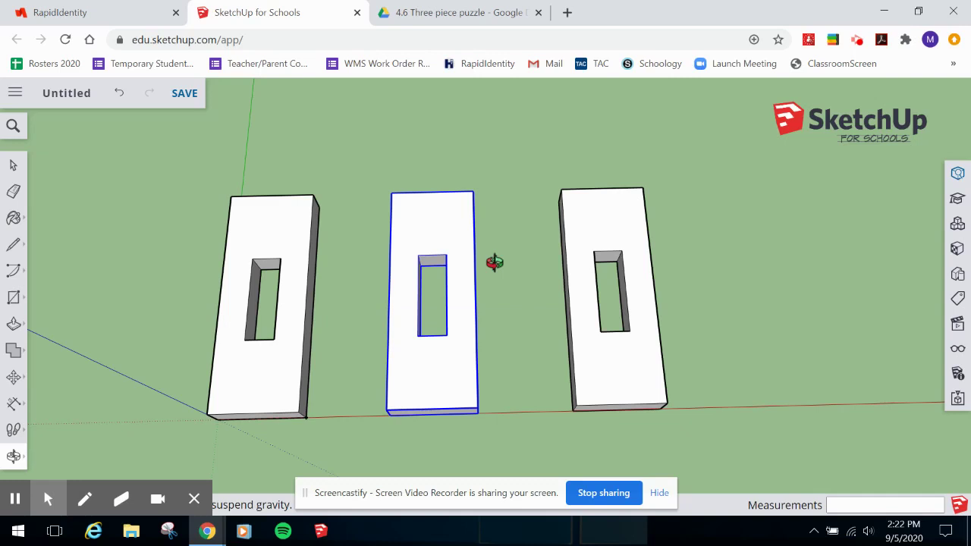
{"action": "scroll", "coordinate": [494, 262], "scroll_direction": "down", "scroll_amount": 3}
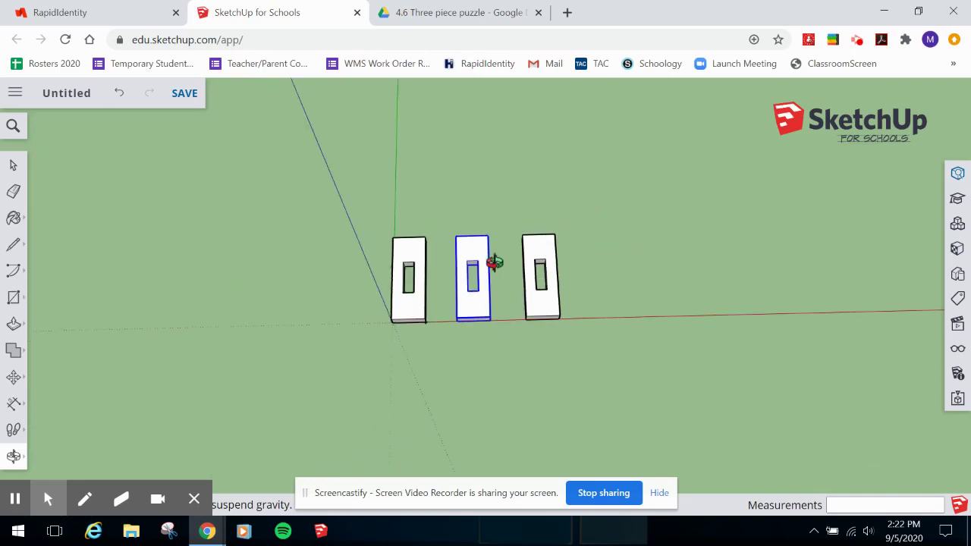
{"action": "scroll", "coordinate": [494, 261], "scroll_direction": "up", "scroll_amount": 6}
{"action": "scroll", "coordinate": [493, 262], "scroll_direction": "down", "scroll_amount": 2}
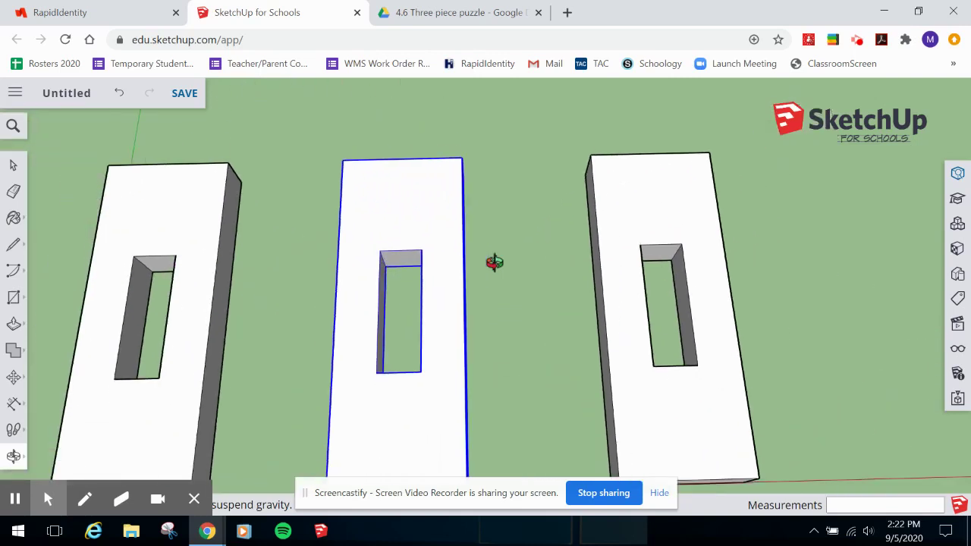
{"action": "scroll", "coordinate": [494, 261], "scroll_direction": "down", "scroll_amount": 1}
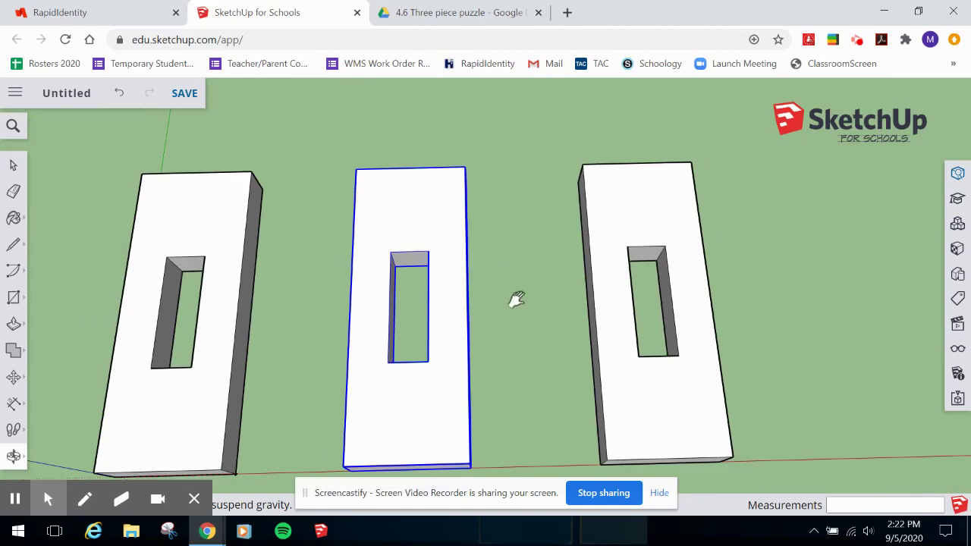
{"action": "middle_click_drag", "start_coordinate": [515, 296], "coordinate": [578, 262], "text": "shift"}
- Check the dimensions of Piece #2 in the puzzle drawing in Google Drive and return to the SketchUp model
{"action": "key", "text": "t"}
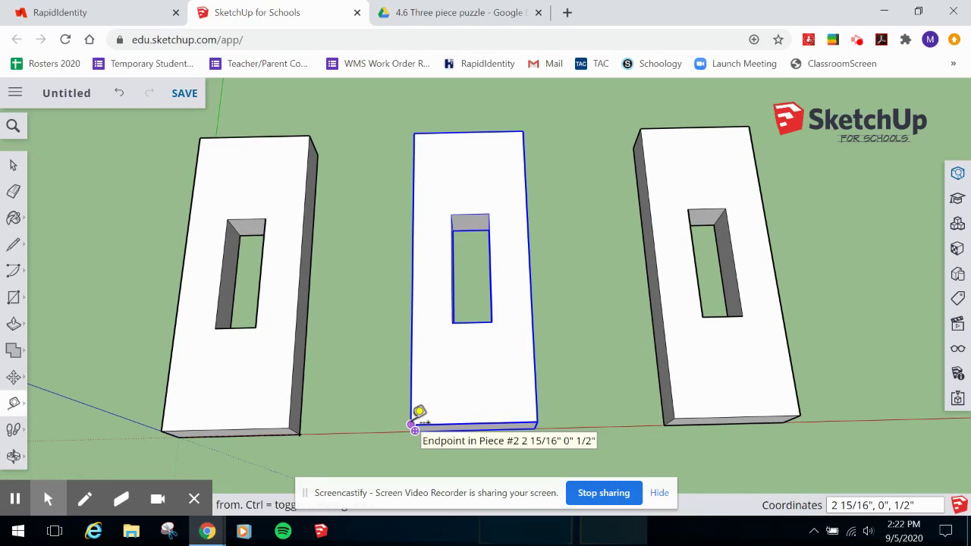
{"action": "key", "text": "ctrl+Tab"}
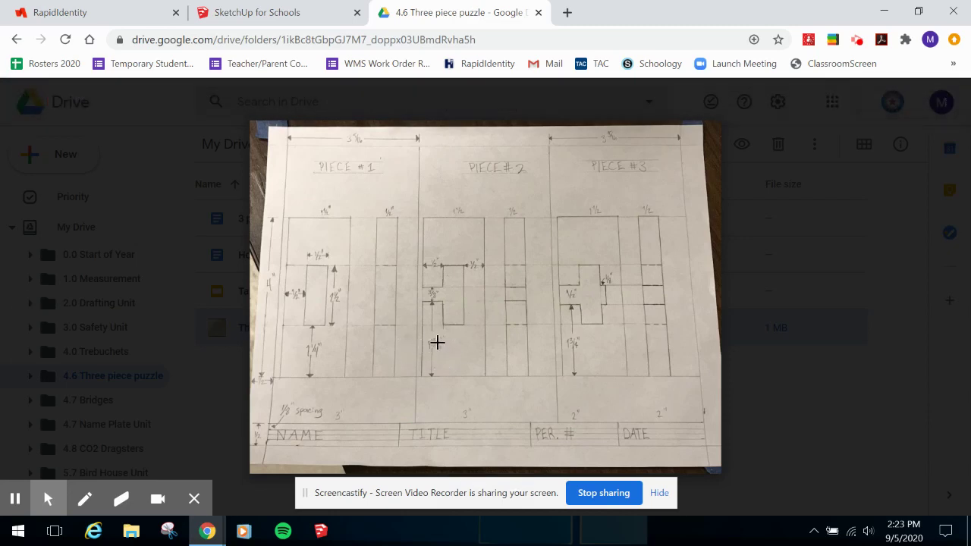
{"action": "left_click", "coordinate": [574, 345]}
{"action": "left_click", "coordinate": [607, 286]}
{"action": "key", "text": "ctrl+shift+Tab"}
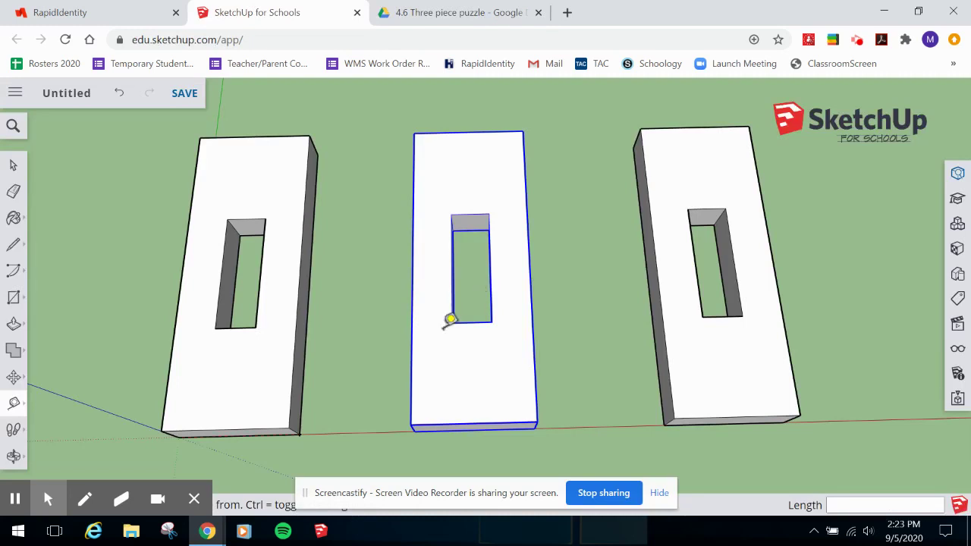
- Try to mark a Tape Measure distance of 1 13/16" along the second block's long upper edge from its near corner
{"action": "left_click", "coordinate": [414, 426]}
{"action": "type", "text": "1"}
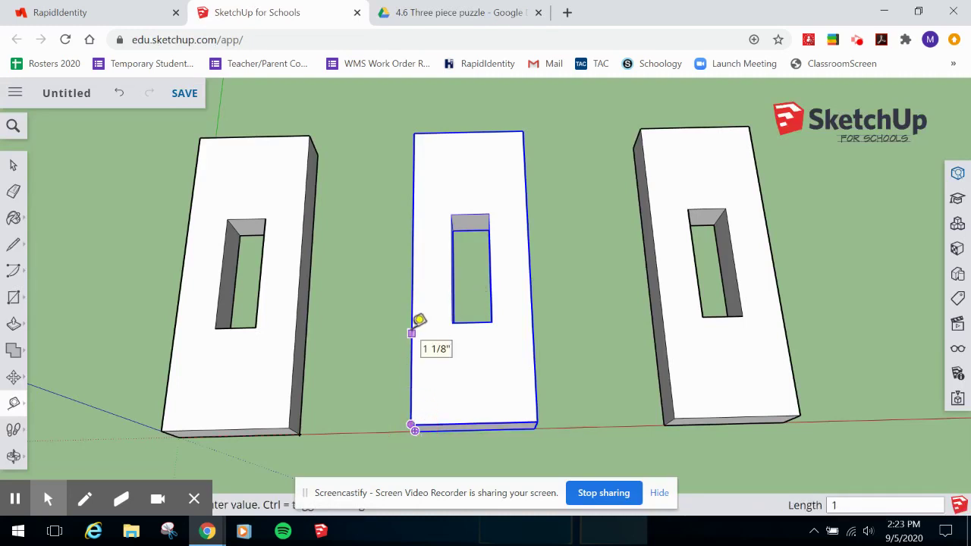
{"action": "type", "text": " 13"}
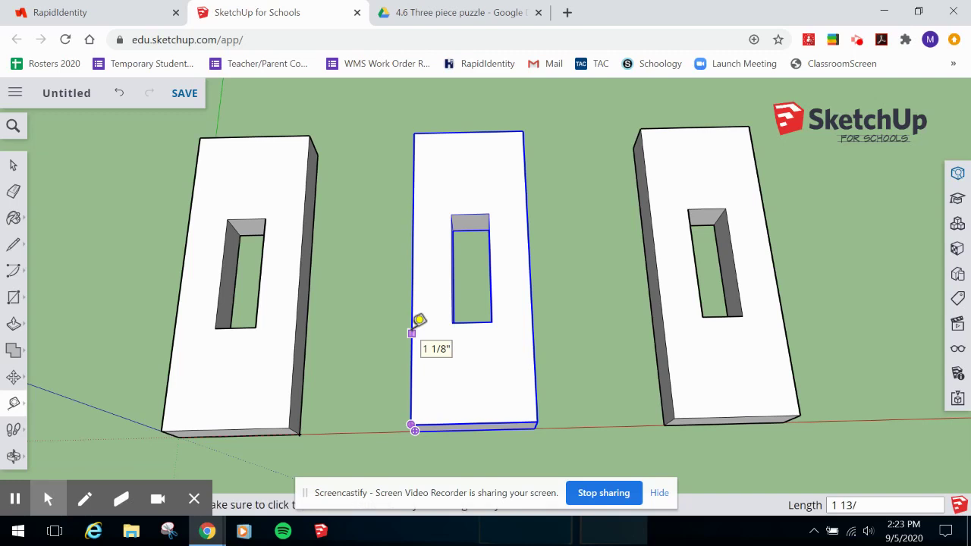
{"action": "type", "text": "/16"}
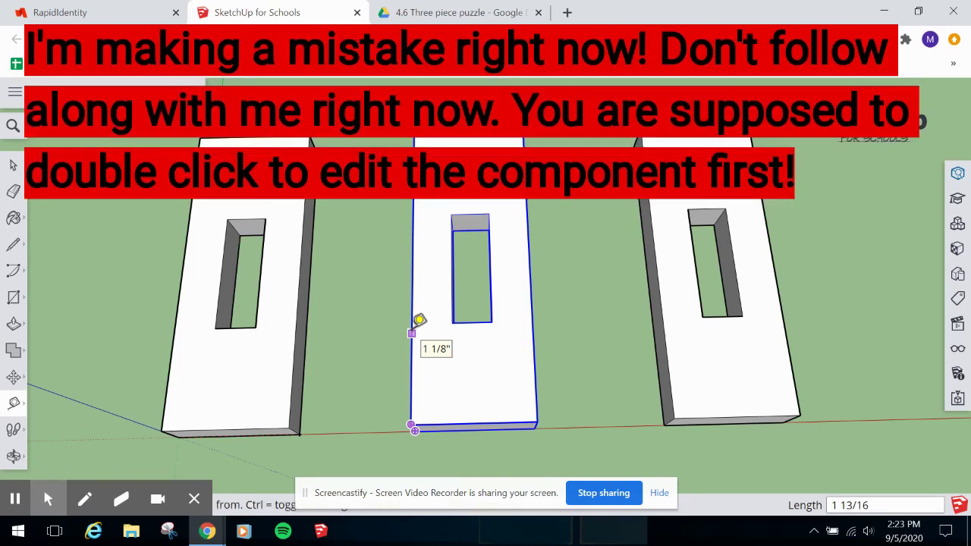
{"action": "key", "text": "Return"}
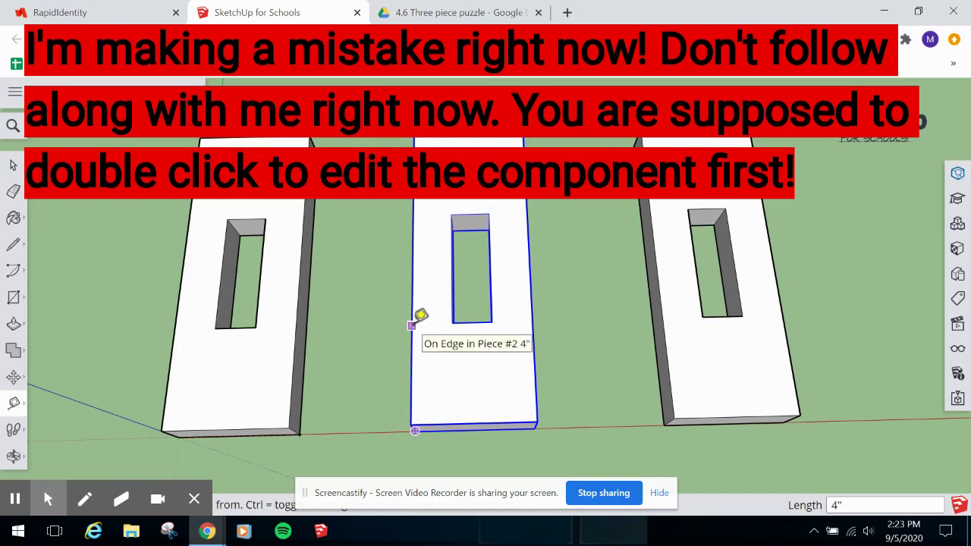
{"action": "key", "text": "space"}
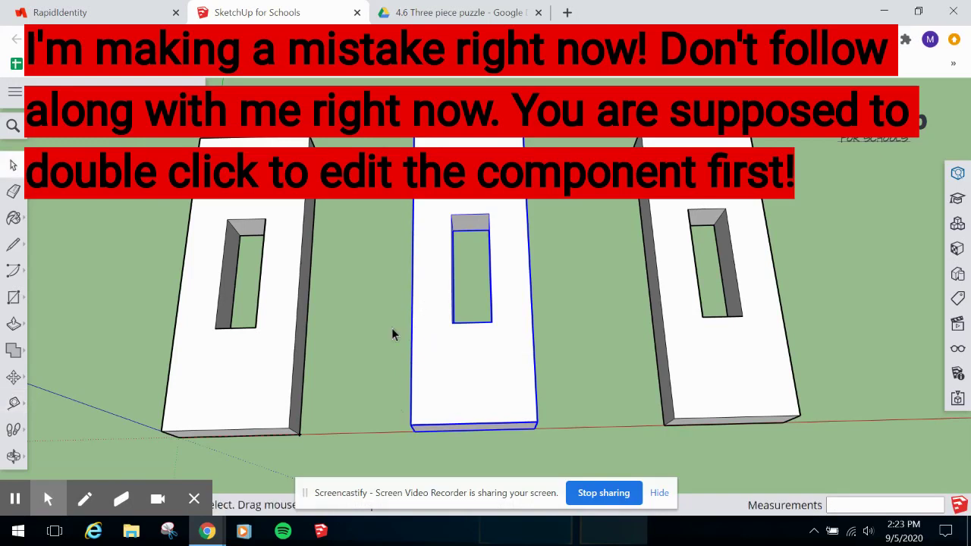
{"action": "left_click", "coordinate": [393, 332]}
- Place a guide point 1 13/16" from the near corner along the second block's long upper edge facing the first block
{"action": "key", "text": "o"}
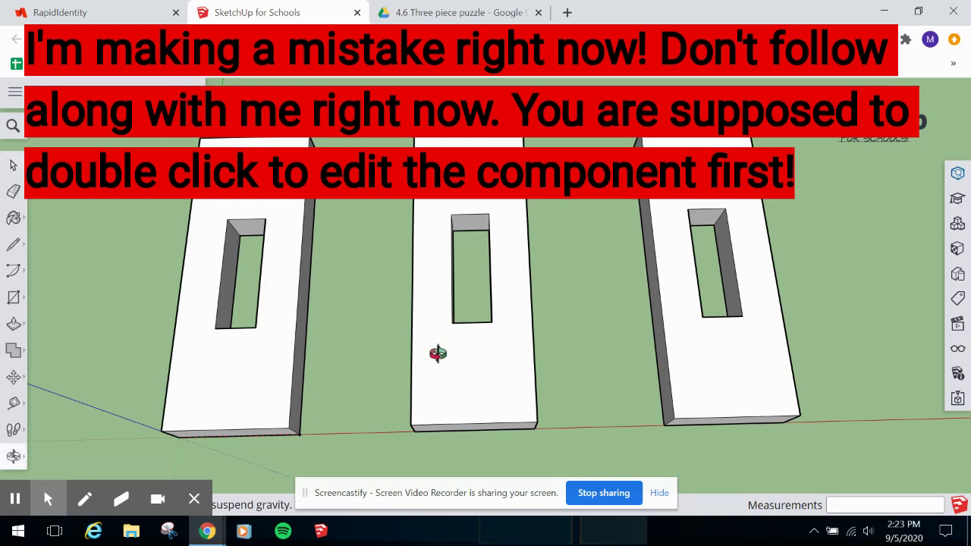
{"action": "left_click_drag", "start_coordinate": [514, 318], "coordinate": [650, 211]}
{"action": "left_click_drag", "start_coordinate": [501, 378], "coordinate": [473, 341]}
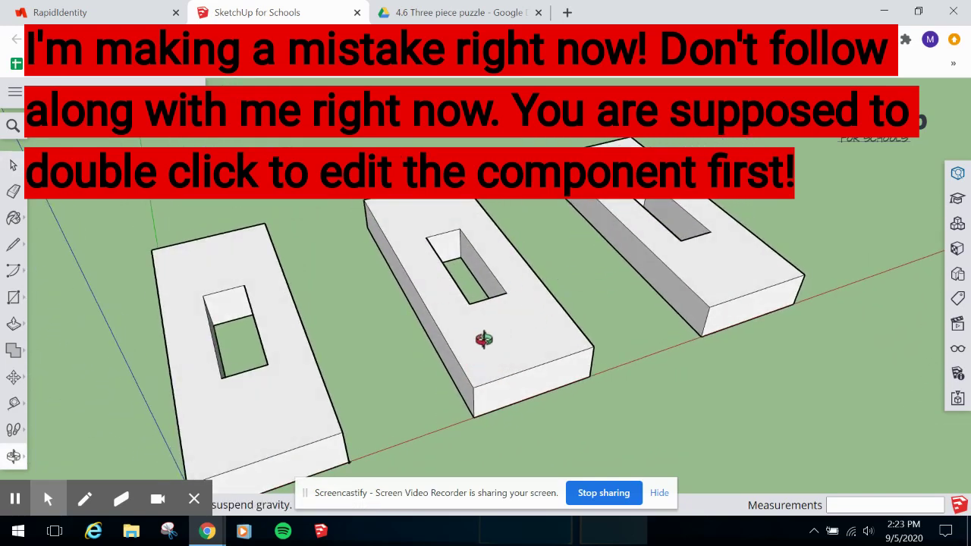
{"action": "key", "text": "space"}
{"action": "left_click", "coordinate": [483, 342]}
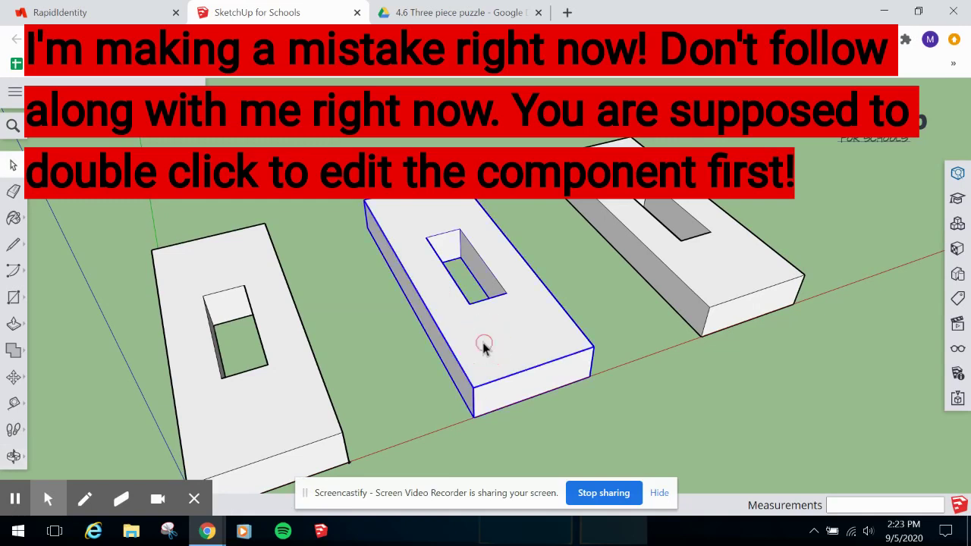
{"action": "left_click", "coordinate": [399, 468]}
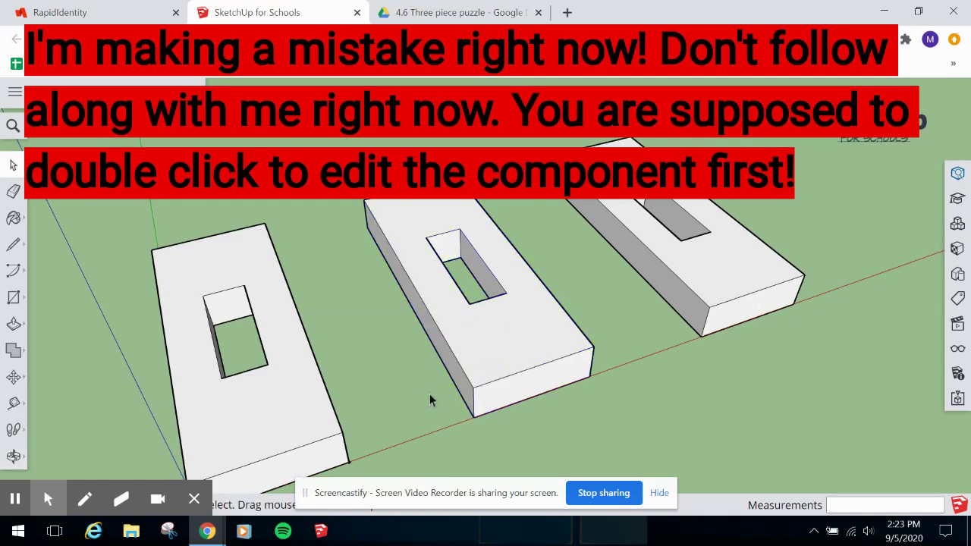
{"action": "key", "text": "t"}
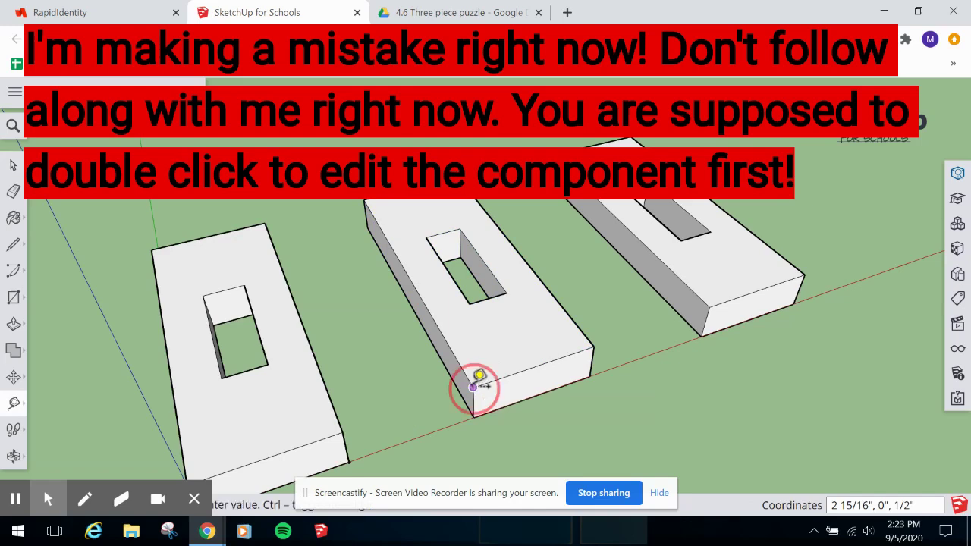
{"action": "left_click", "coordinate": [472, 387]}
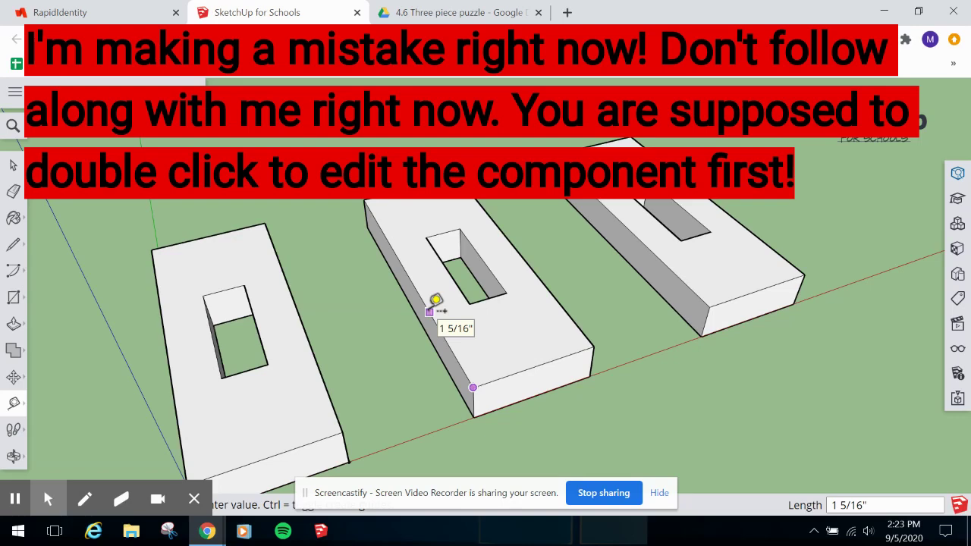
{"action": "type", "text": "1 13/16"}
{"action": "key", "text": "Return"}
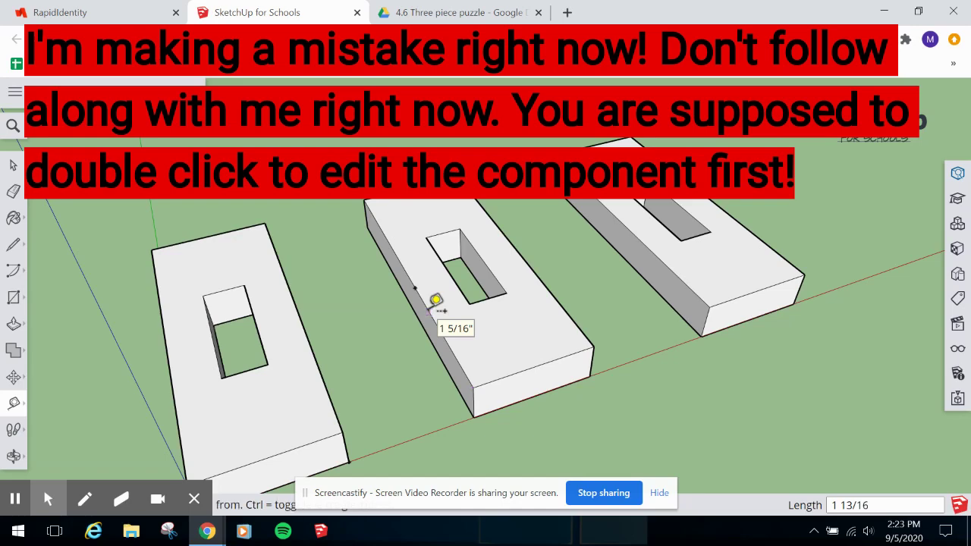
- Place a guide point 1 13/16" from the far corner along the second block's long upper edge facing the first block
{"action": "left_click", "coordinate": [364, 201]}
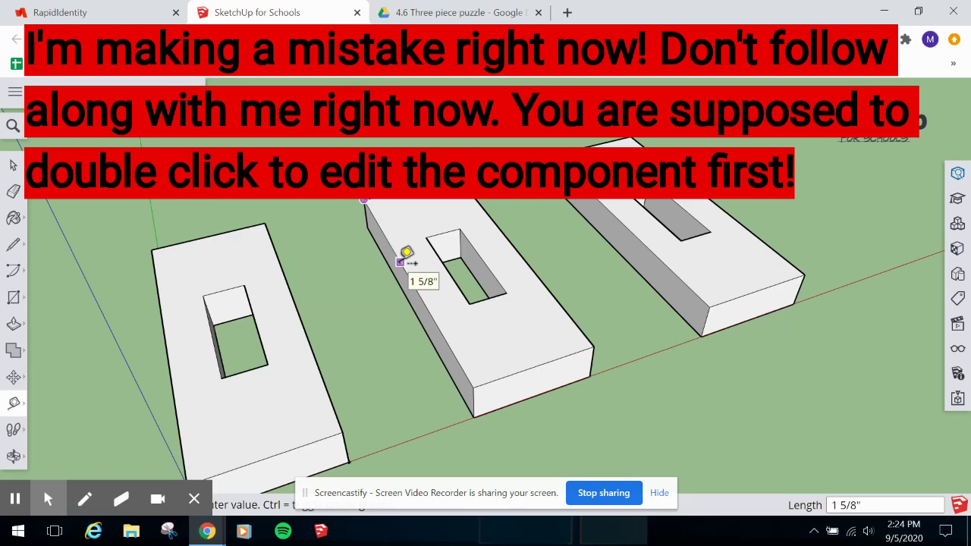
{"action": "type", "text": "1 13/16"}
{"action": "key", "text": "Return"}
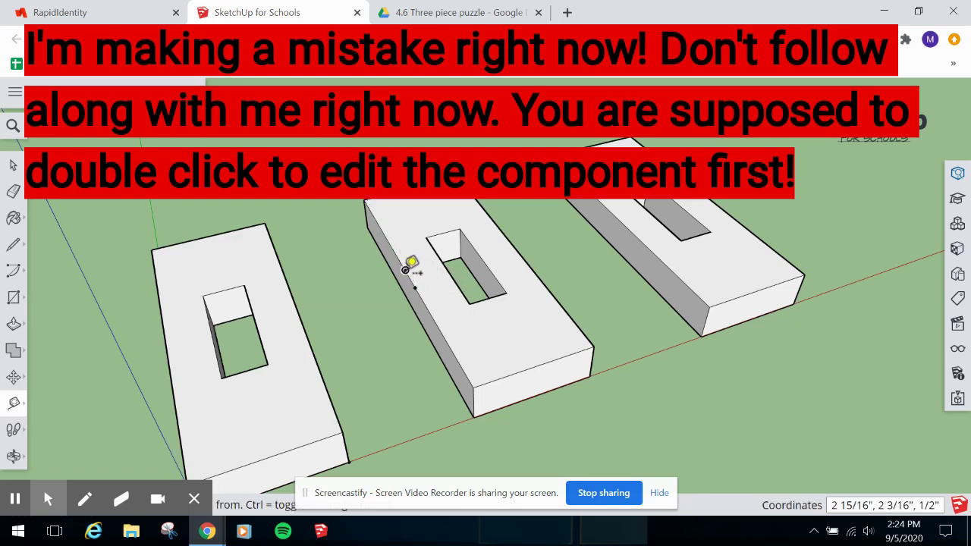
- Measure the distance between the two guide points on the second block's long upper edge
{"action": "left_click", "coordinate": [405, 270]}
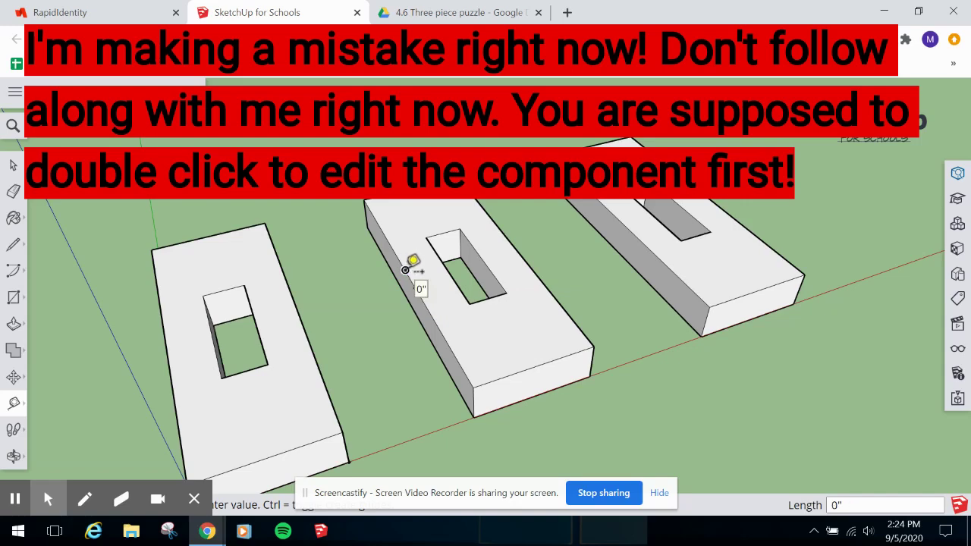
{"action": "left_click", "coordinate": [405, 270]}
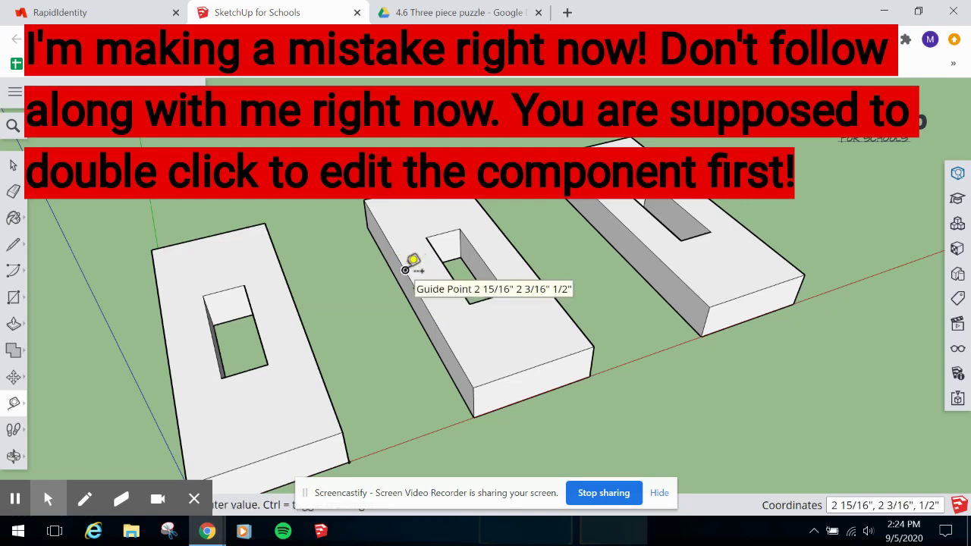
{"action": "left_click", "coordinate": [405, 270]}
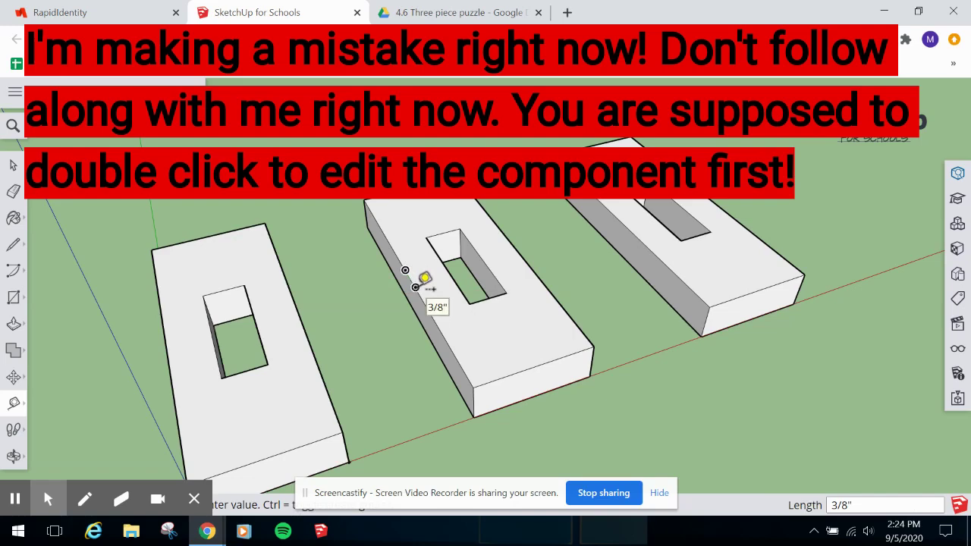
{"action": "left_click", "coordinate": [416, 286]}
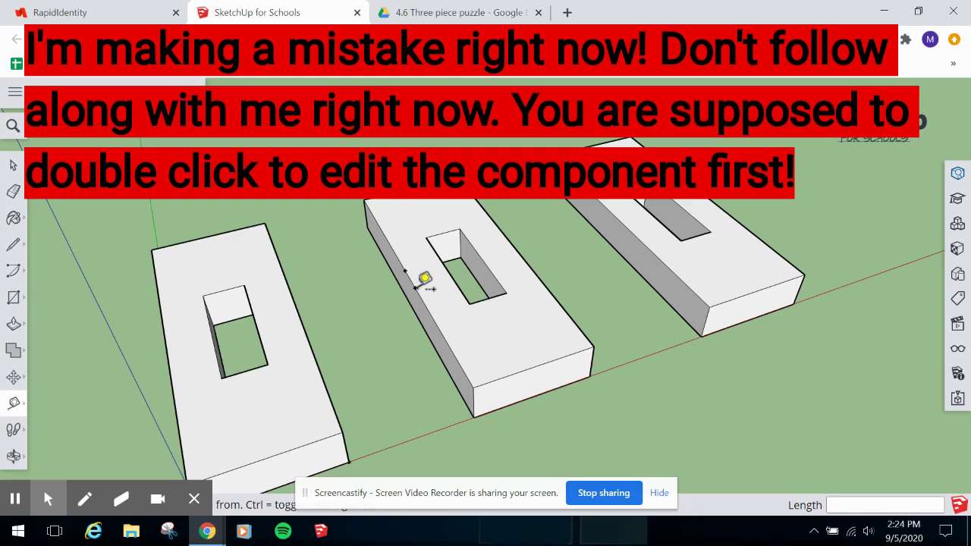
{"action": "key", "text": "l"}
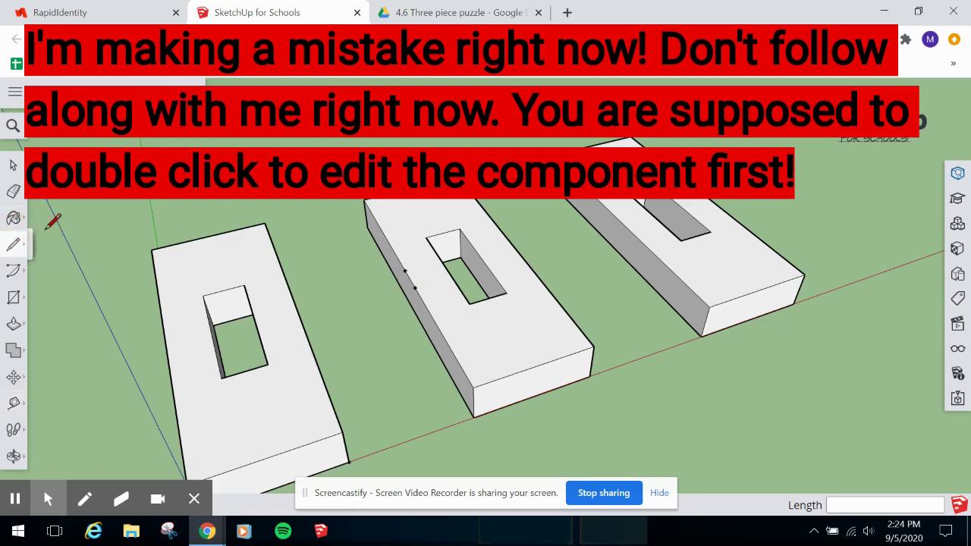
{"action": "left_click", "coordinate": [405, 270]}
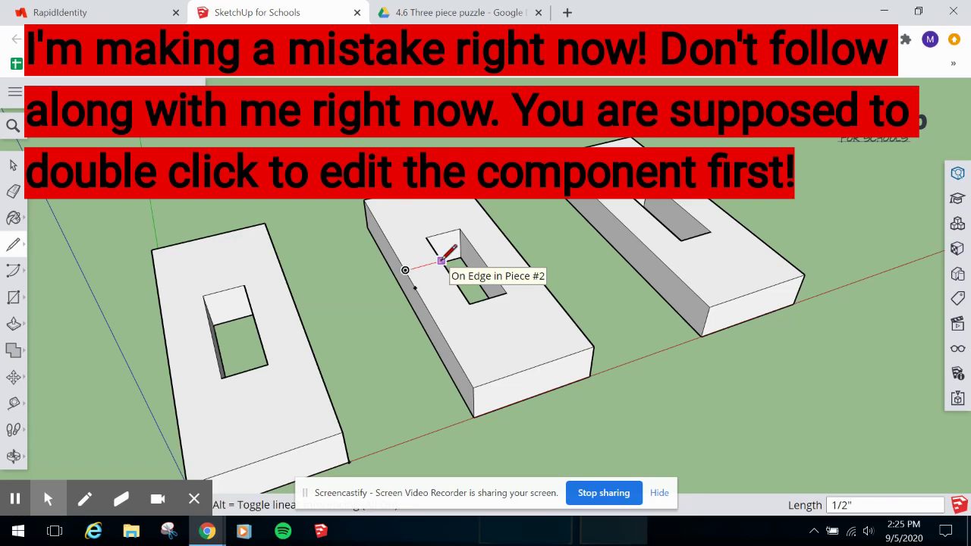
{"action": "left_click", "coordinate": [440, 260]}
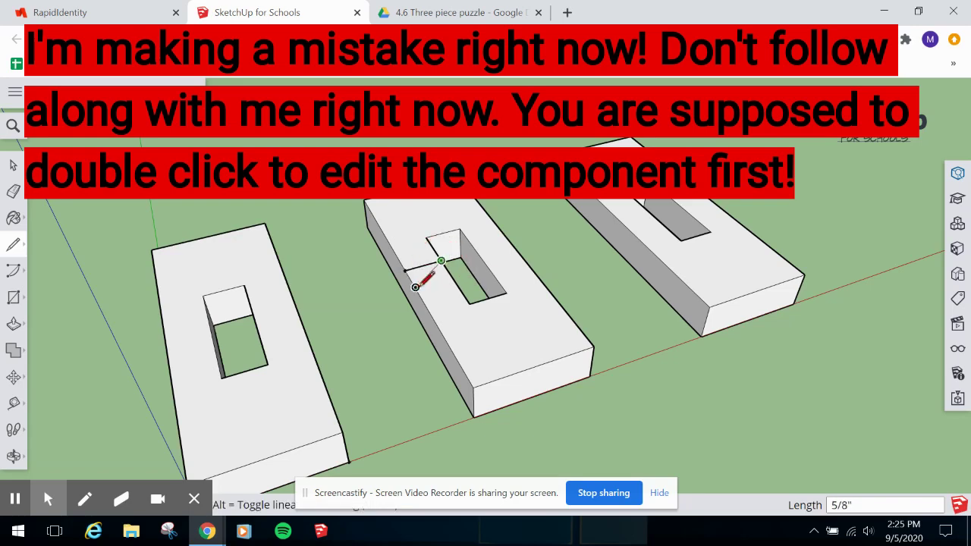
{"action": "left_click", "coordinate": [447, 269]}
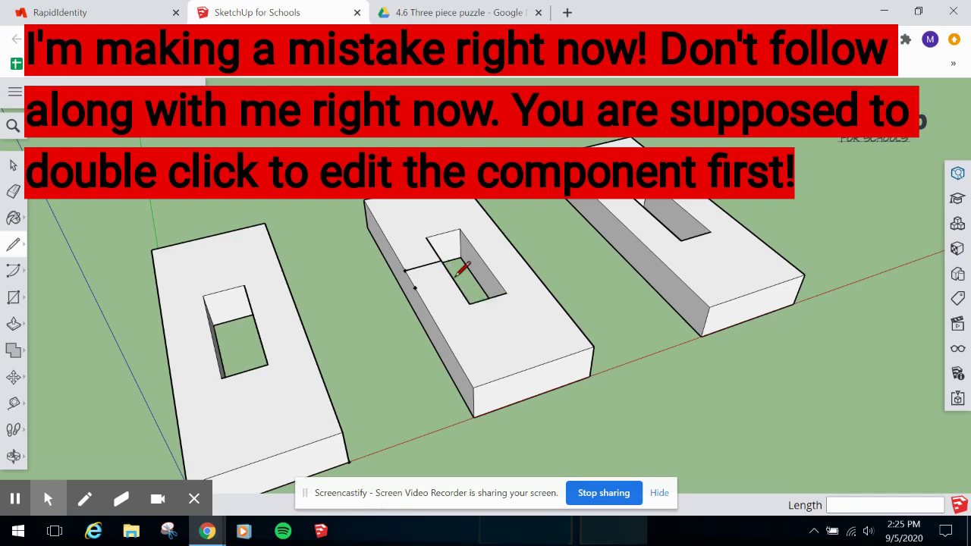
{"action": "left_click", "coordinate": [415, 286]}
{"action": "left_click", "coordinate": [453, 277]}
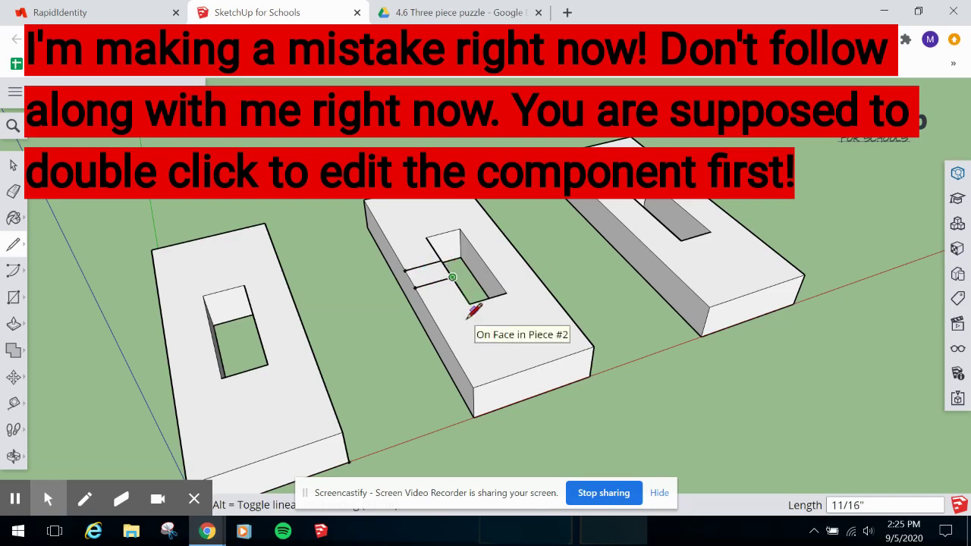
{"action": "key", "text": "ctrl+z"}
{"action": "key", "text": "ctrl+z"}
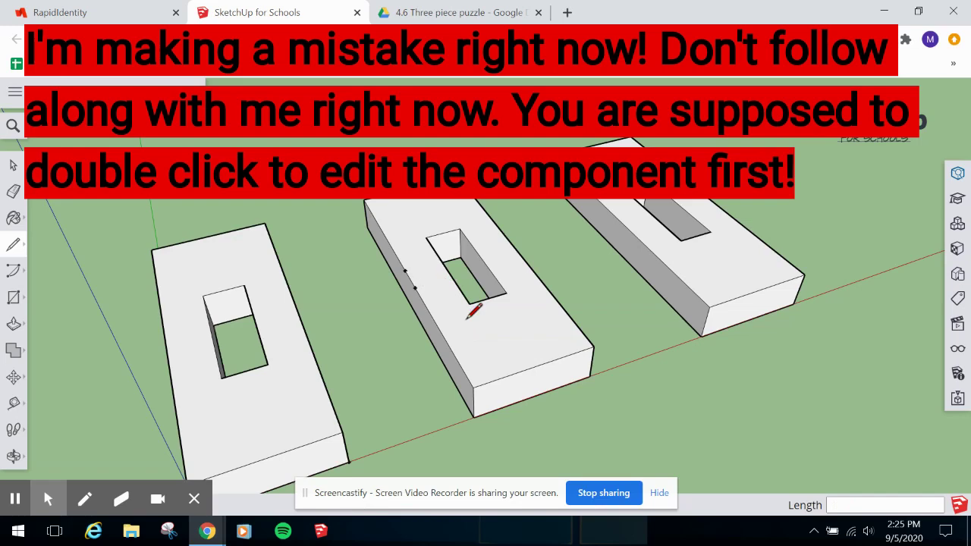
- Draw two parallel 1/2" lines from the guide points across the second block's upper face to the nearest long slot edge
{"action": "left_click", "coordinate": [406, 269]}
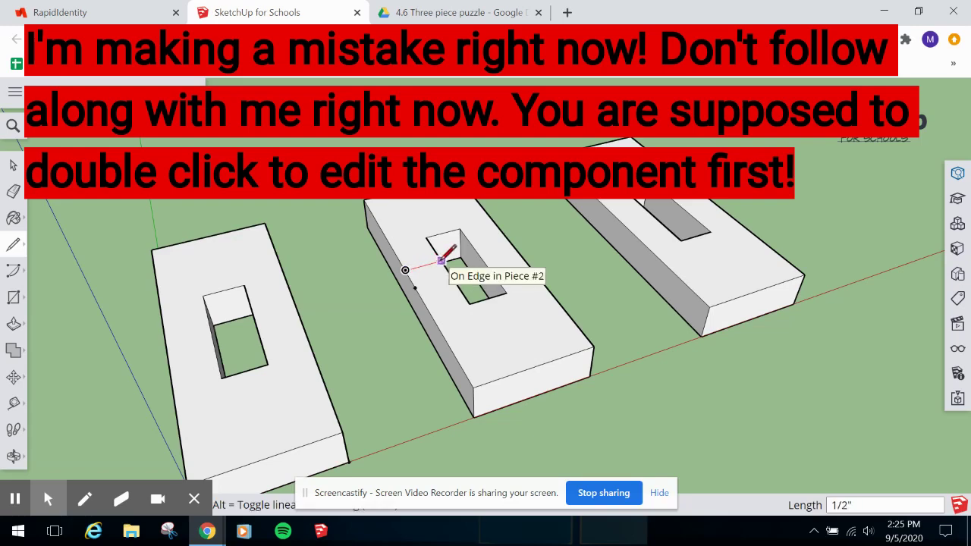
{"action": "left_click", "coordinate": [441, 260]}
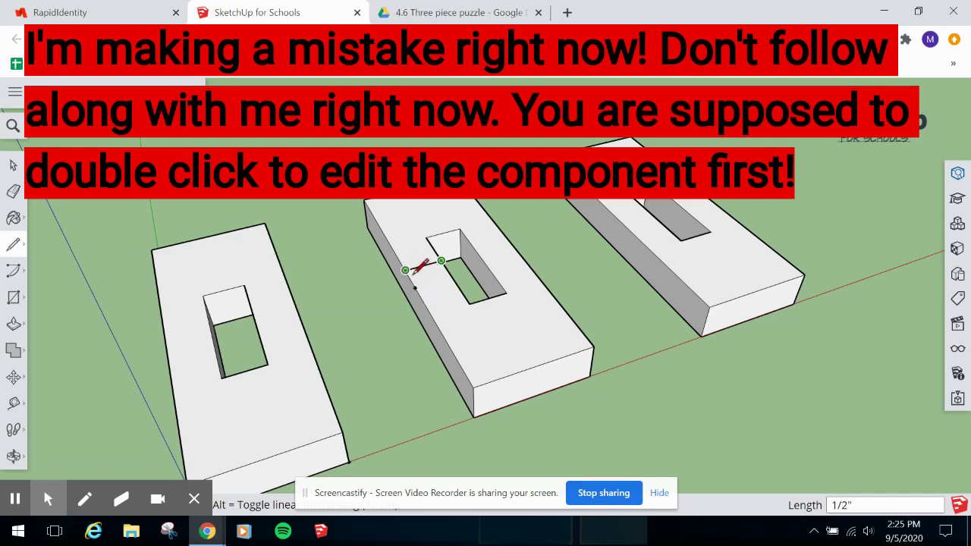
{"action": "left_click", "coordinate": [419, 264]}
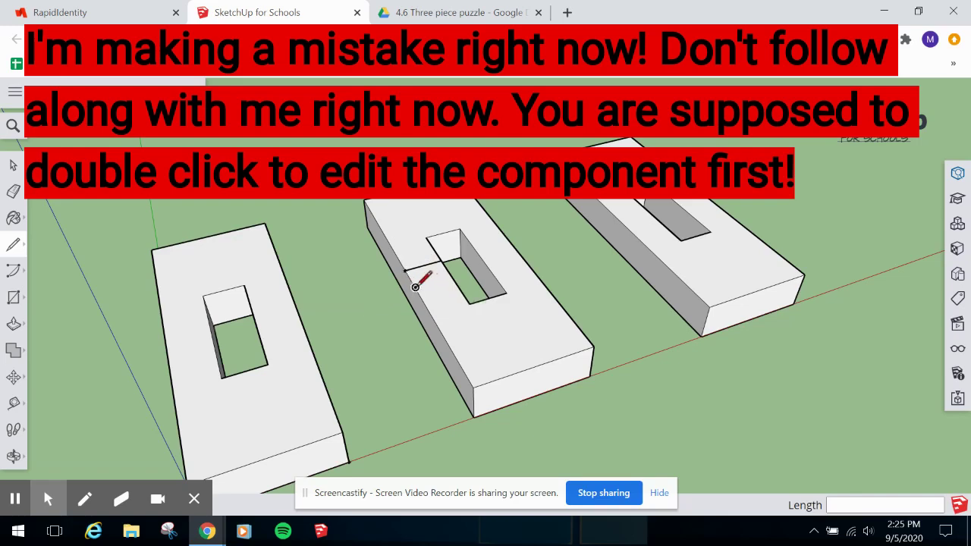
{"action": "left_click", "coordinate": [415, 287]}
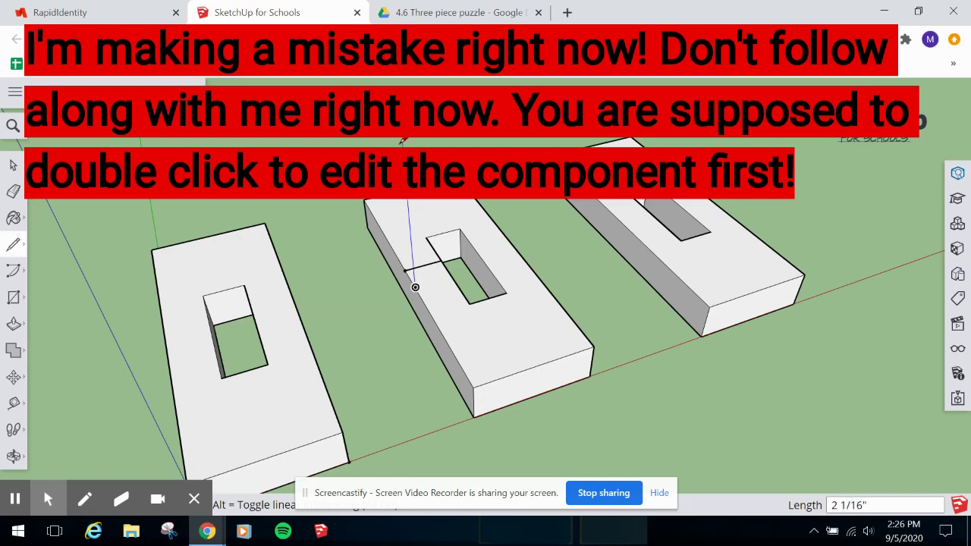
{"action": "left_click", "coordinate": [452, 278]}
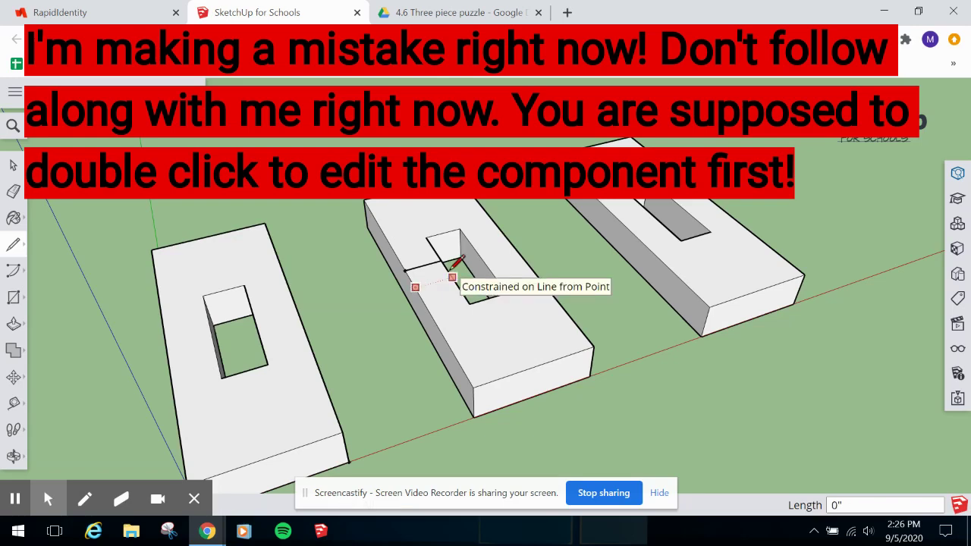
{"action": "key", "text": "Escape"}
{"action": "left_click", "coordinate": [414, 287]}
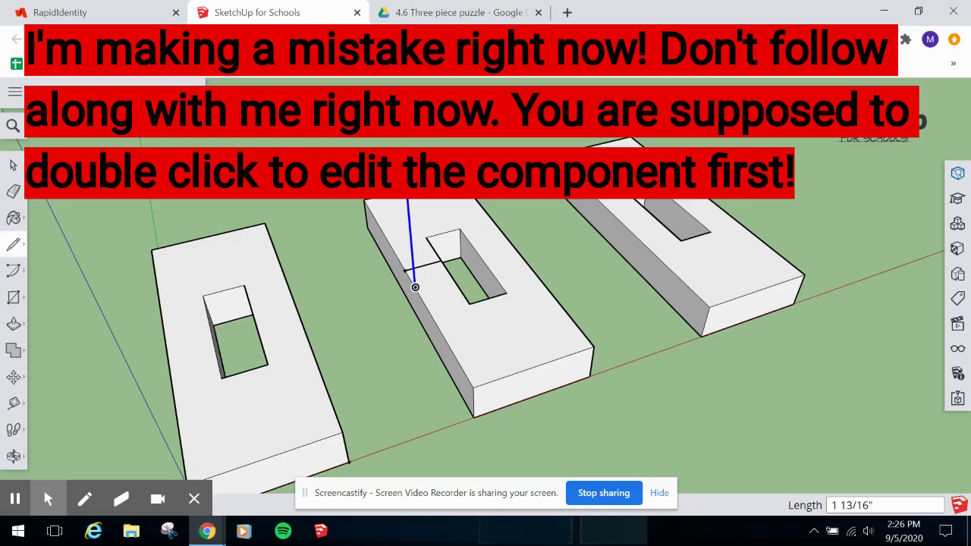
{"action": "left_click", "coordinate": [453, 277]}
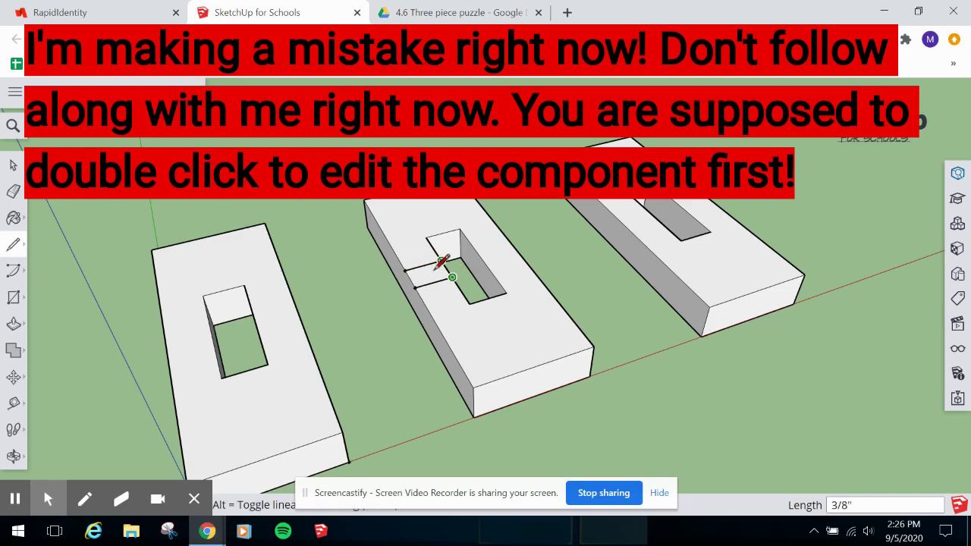
- Close the notch outline with 3/8" lines joining the two parallel lines along the slot edge and the block's outer edge
{"action": "left_click", "coordinate": [440, 264]}
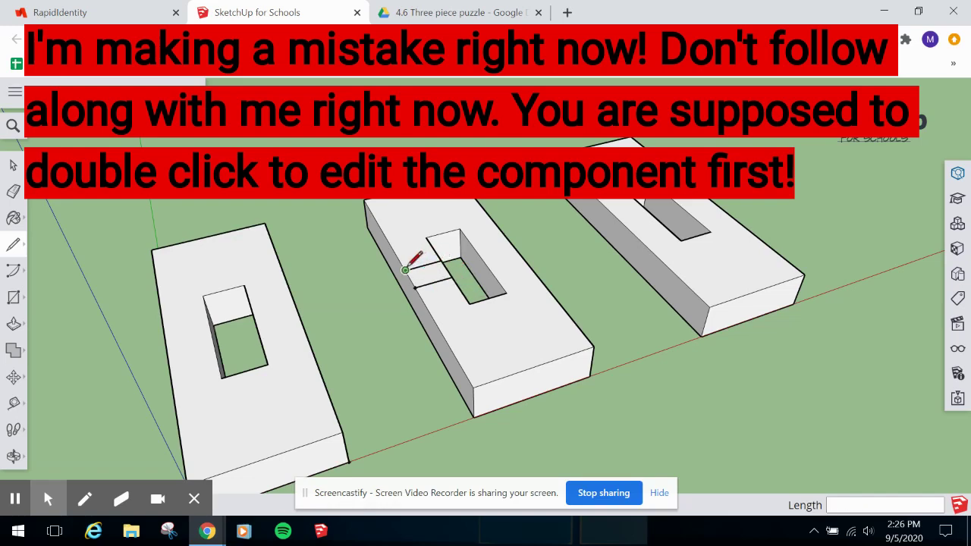
{"action": "key", "text": "ctrl+z"}
{"action": "key", "text": "ctrl+z"}
{"action": "left_click", "coordinate": [405, 270]}
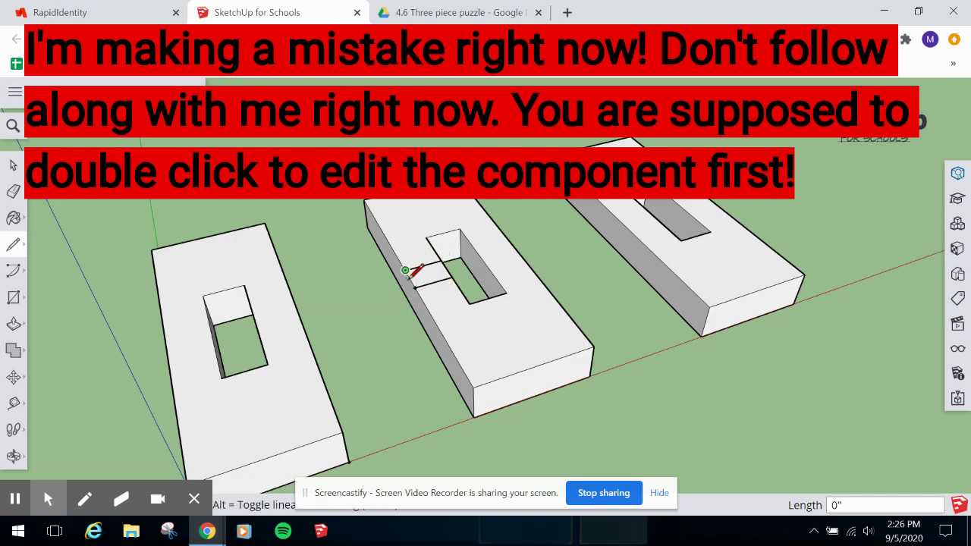
{"action": "left_click", "coordinate": [416, 287]}
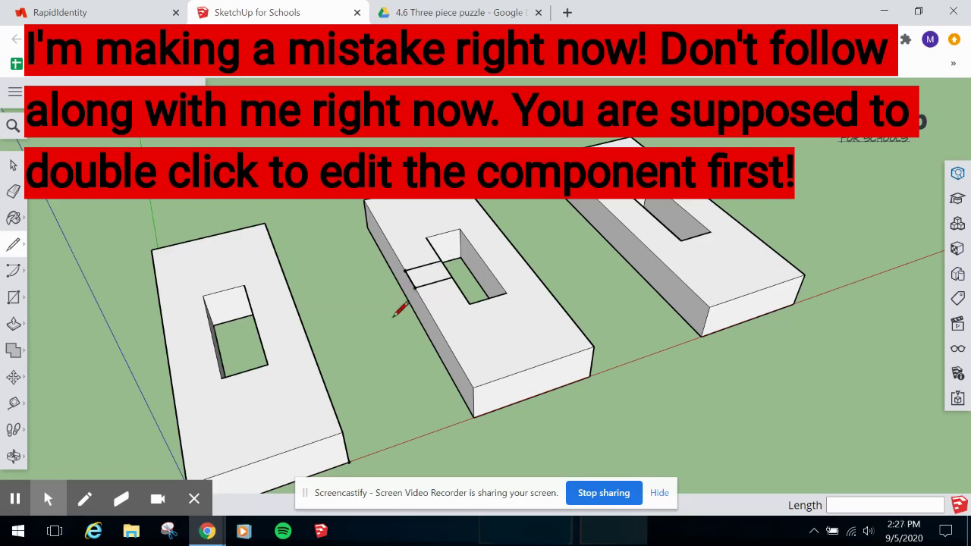
- Open Piece #2 for editing and draw two 1/2" lines inside it from the guide points to the slot edge
{"action": "key", "text": "space"}
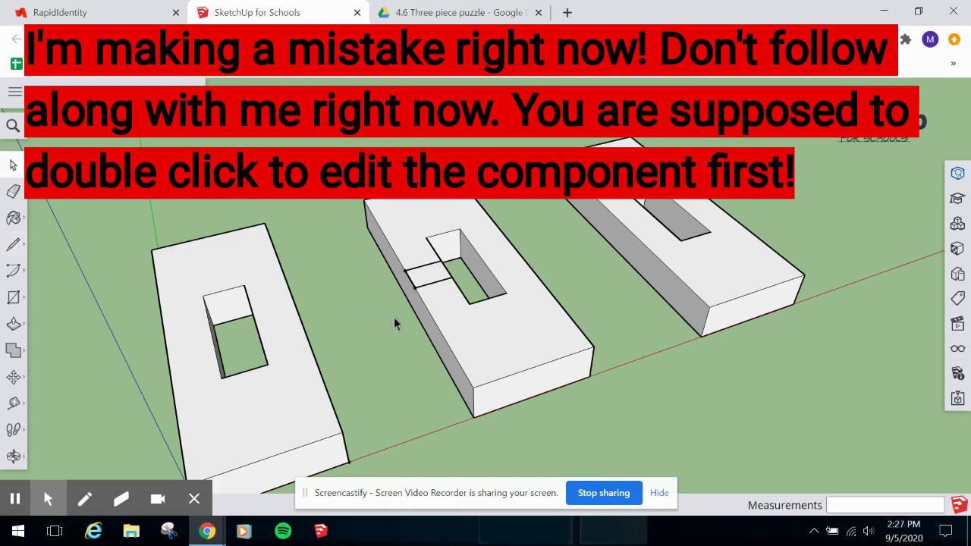
{"action": "double_click", "coordinate": [506, 340]}
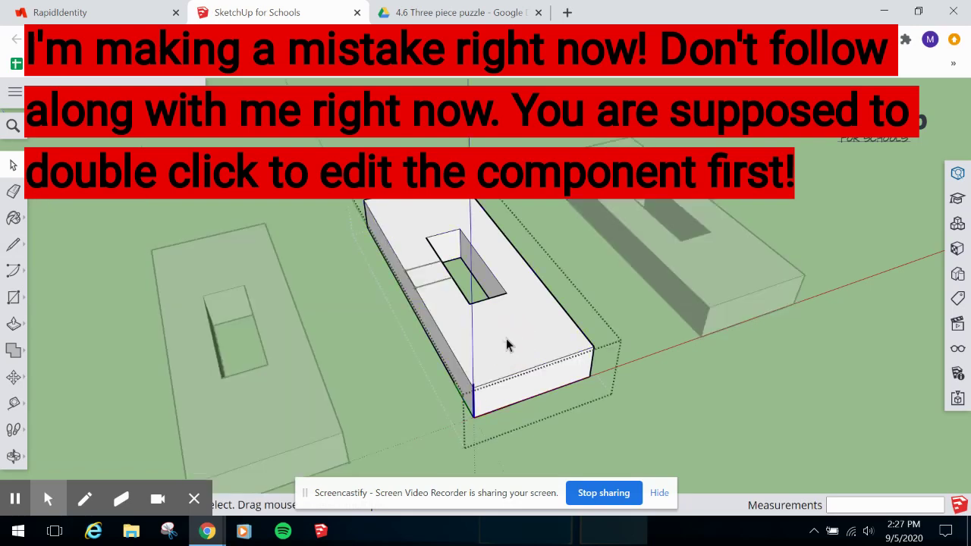
{"action": "key", "text": "p"}
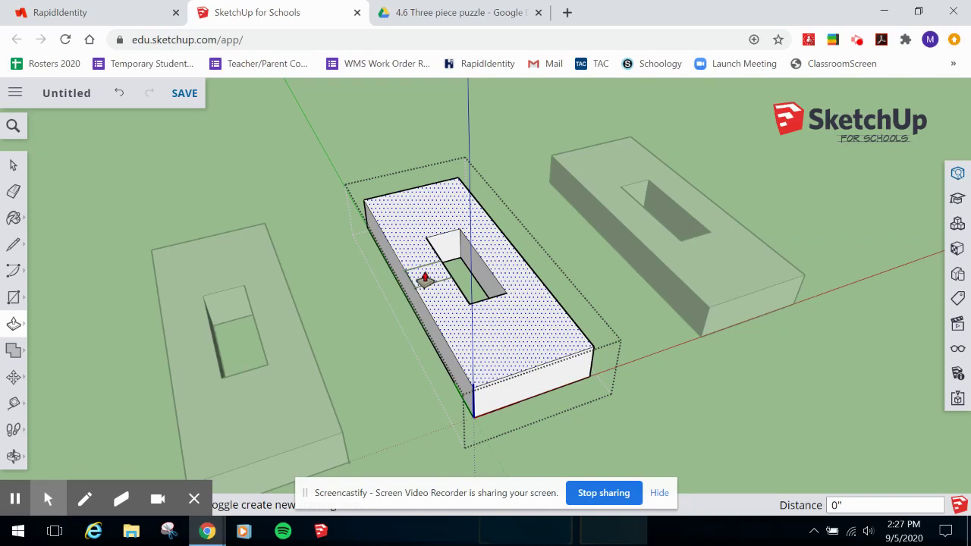
{"action": "key", "text": "l"}
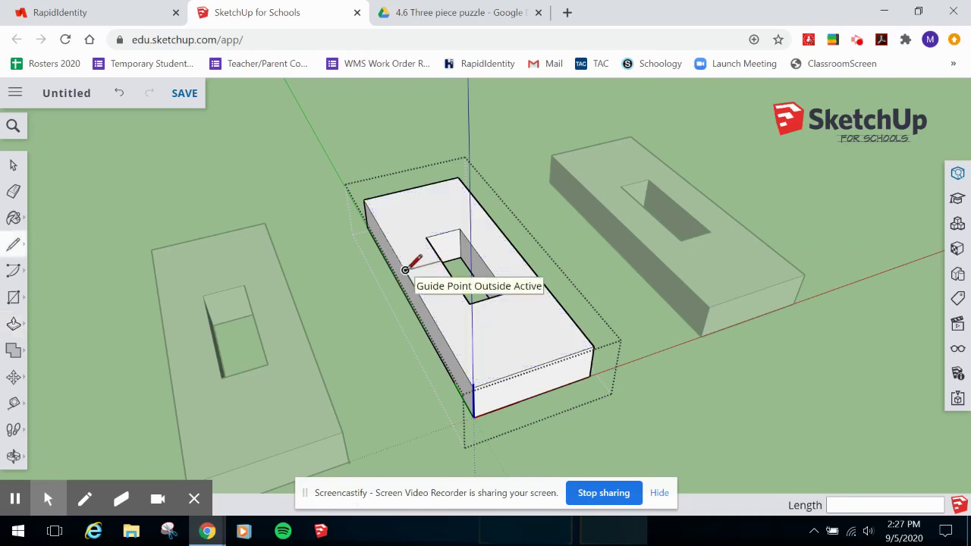
{"action": "left_click", "coordinate": [405, 269]}
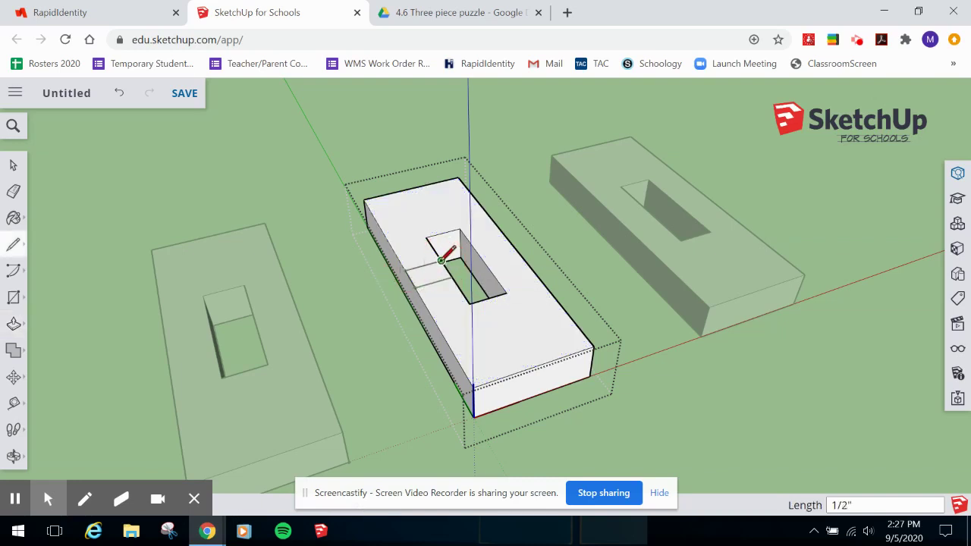
{"action": "left_click", "coordinate": [442, 265]}
{"action": "left_click", "coordinate": [415, 287]}
{"action": "left_click", "coordinate": [452, 277]}
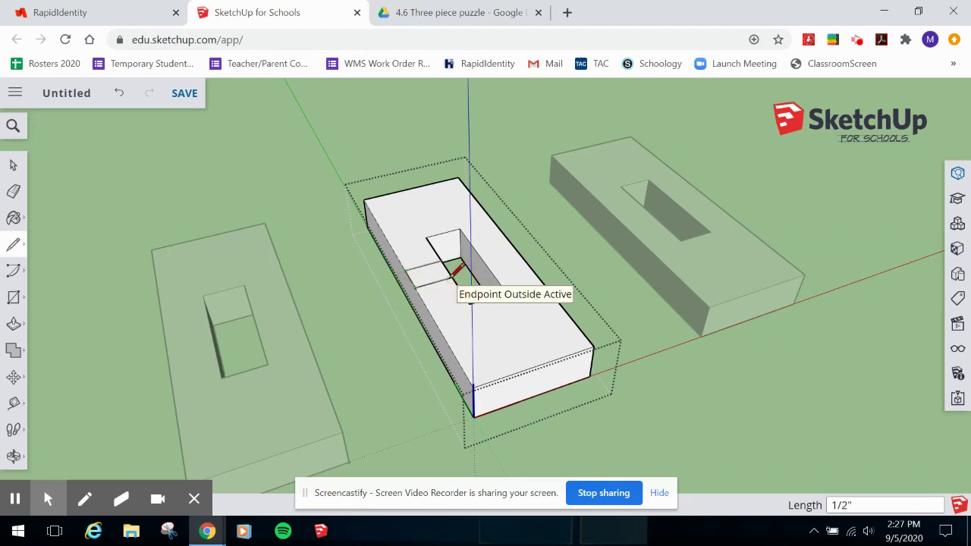
- Push the notch rectangle 1/2" down through Piece #2 and leave component editing
{"action": "key", "text": "p"}
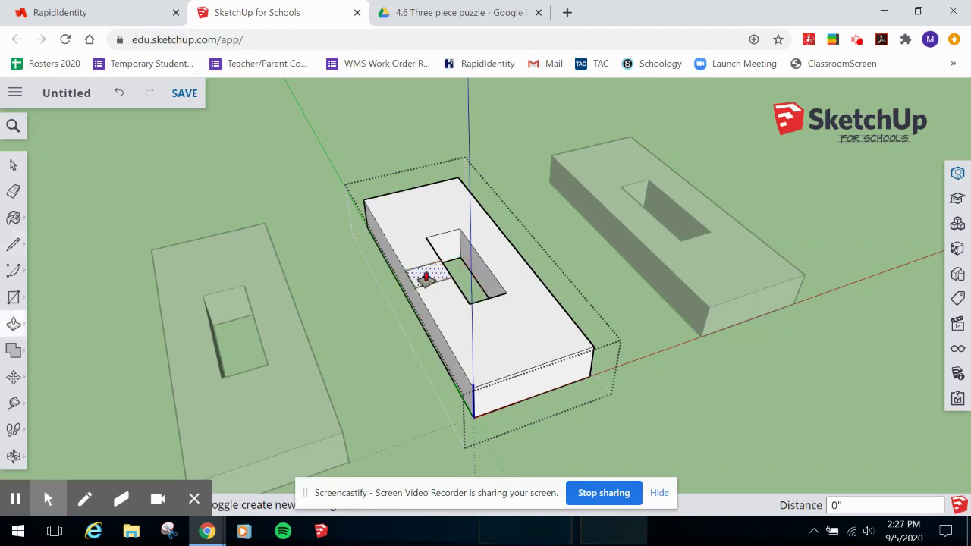
{"action": "left_click", "coordinate": [426, 277]}
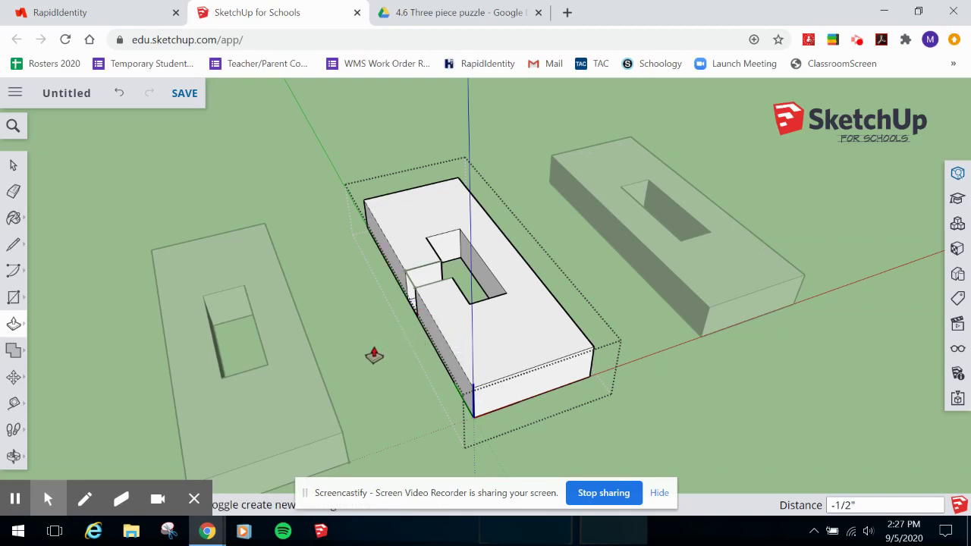
{"action": "key", "text": "space"}
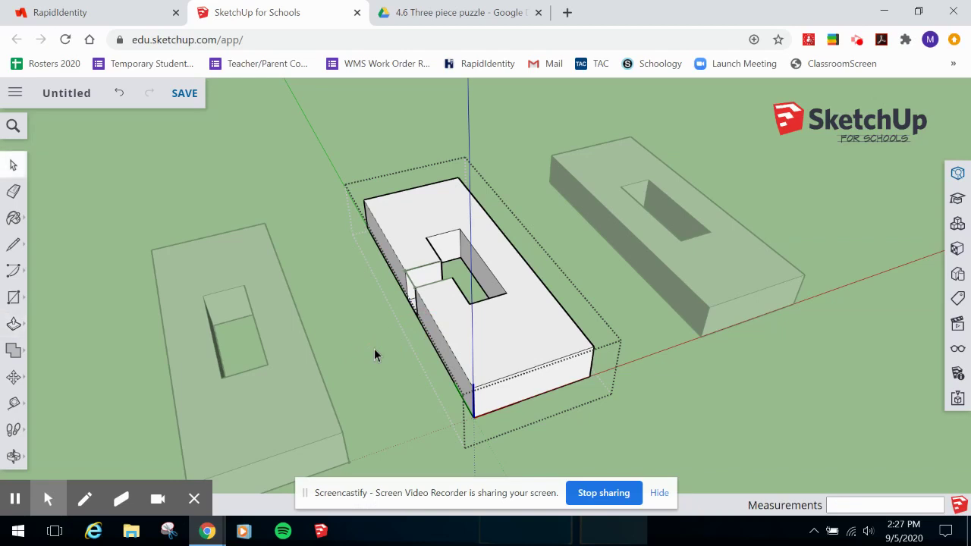
{"action": "left_click", "coordinate": [387, 322]}
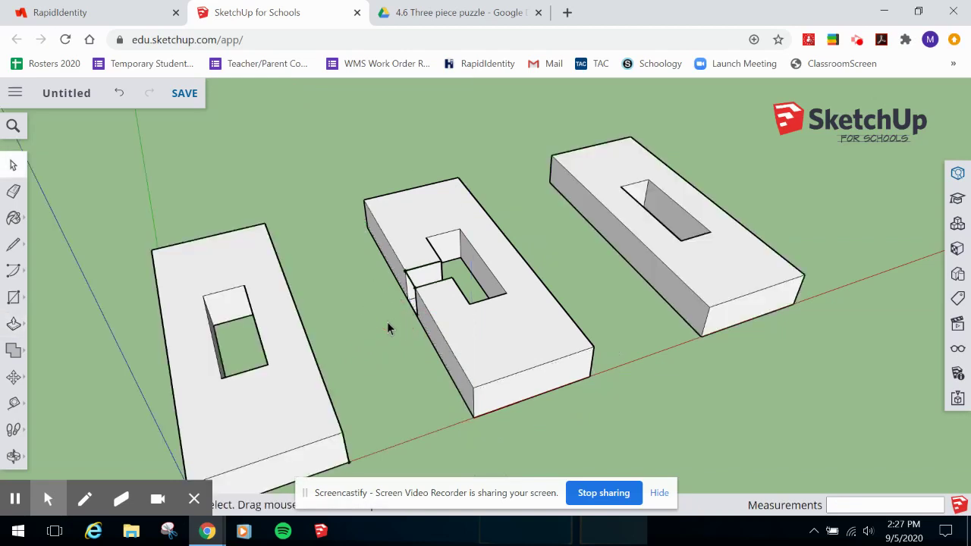
- Open Piece #2 for editing and delete the leftover face closing the outer side of the notch
{"action": "key", "text": "o"}
{"action": "left_click_drag", "start_coordinate": [431, 353], "coordinate": [753, 319]}
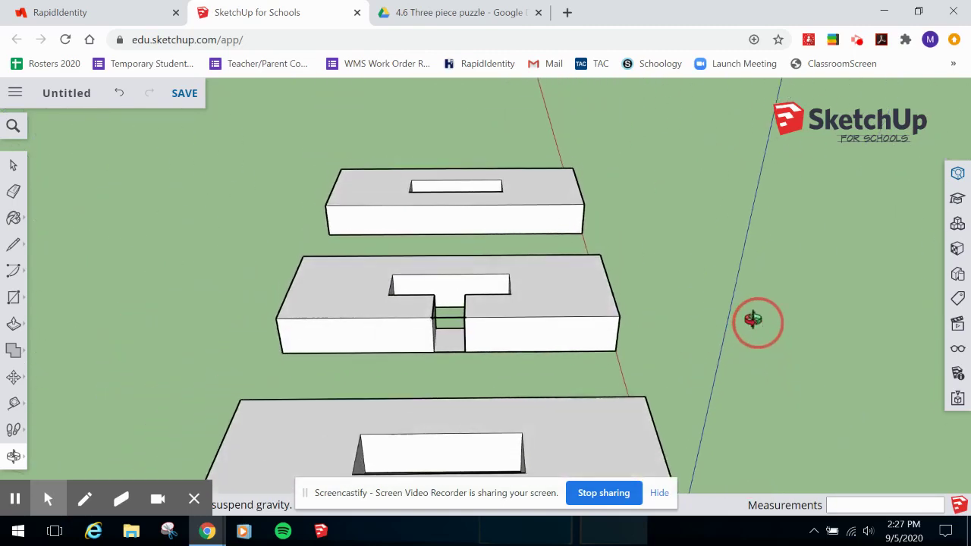
{"action": "key", "text": "space"}
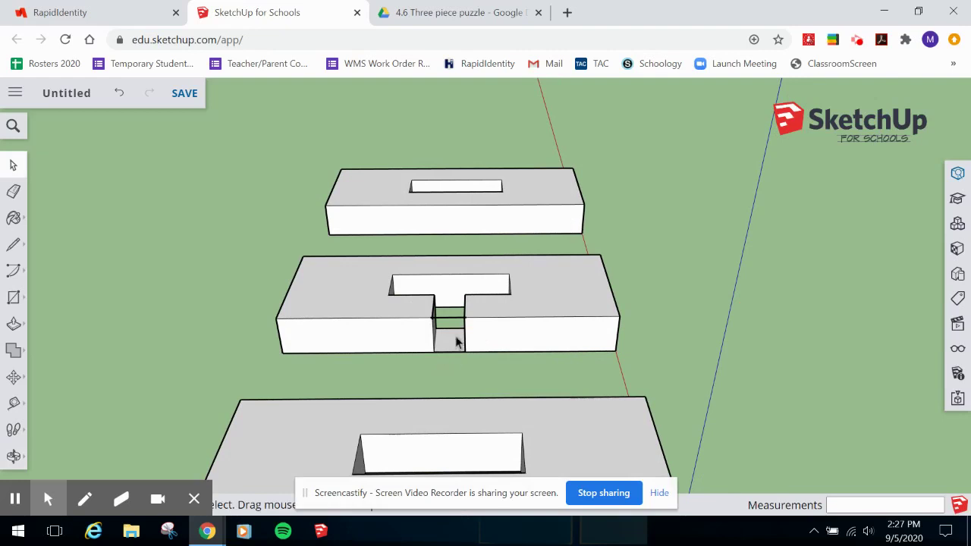
{"action": "left_click", "coordinate": [453, 343]}
{"action": "double_click", "coordinate": [452, 343]}
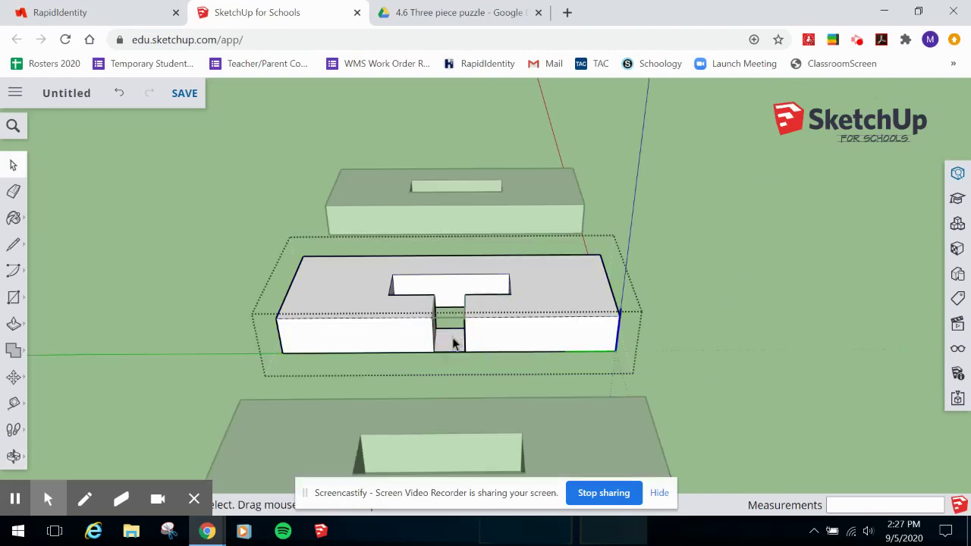
{"action": "key", "text": "Delete"}
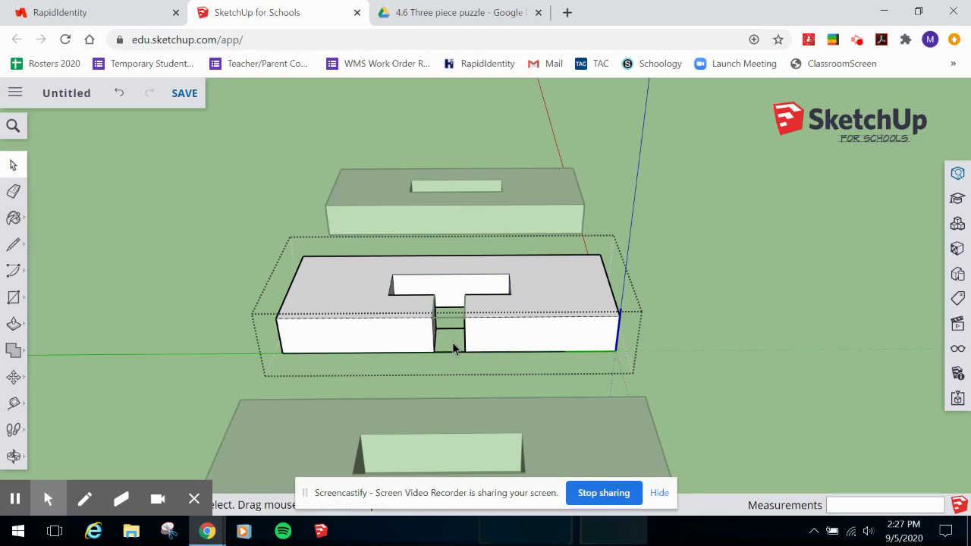
- Erase the two leftover edges across the notch opening inside Piece #2 and leave component editing
{"action": "key", "text": "e"}
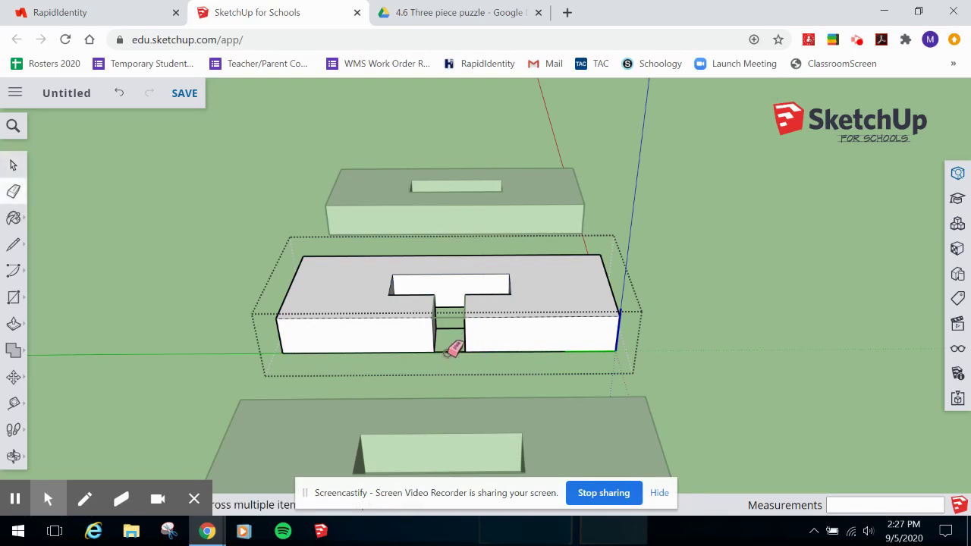
{"action": "left_click", "coordinate": [453, 349]}
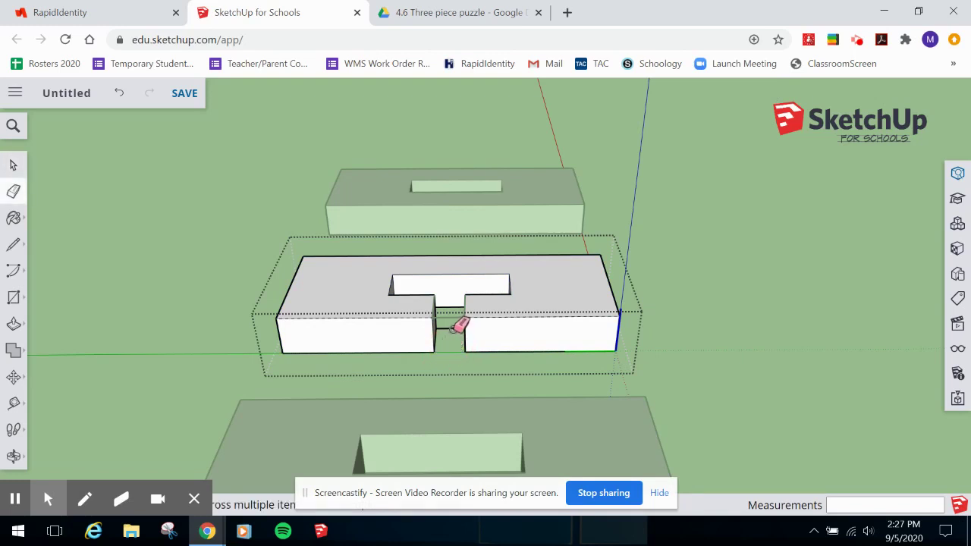
{"action": "left_click", "coordinate": [455, 329]}
{"action": "key", "text": "space"}
{"action": "left_click", "coordinate": [724, 370]}
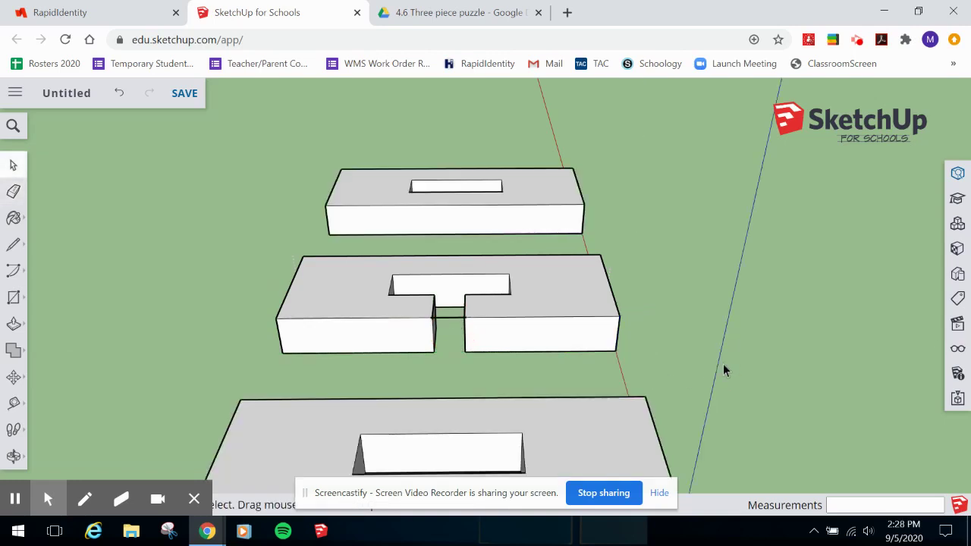
- Delete the loose line spanning the notch mouth along the outer upper edge of Piece #2
{"action": "key", "text": "o"}
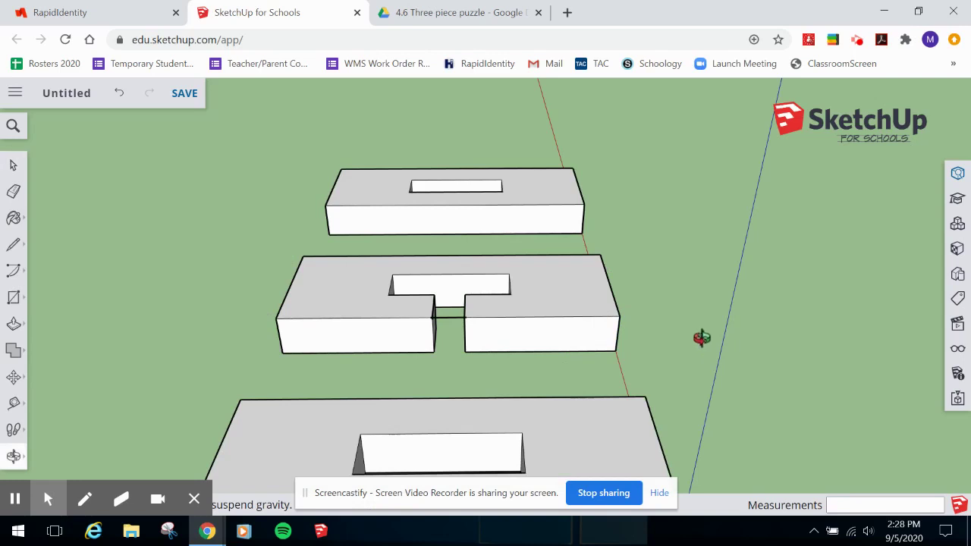
{"action": "left_click_drag", "start_coordinate": [709, 408], "coordinate": [668, 448]}
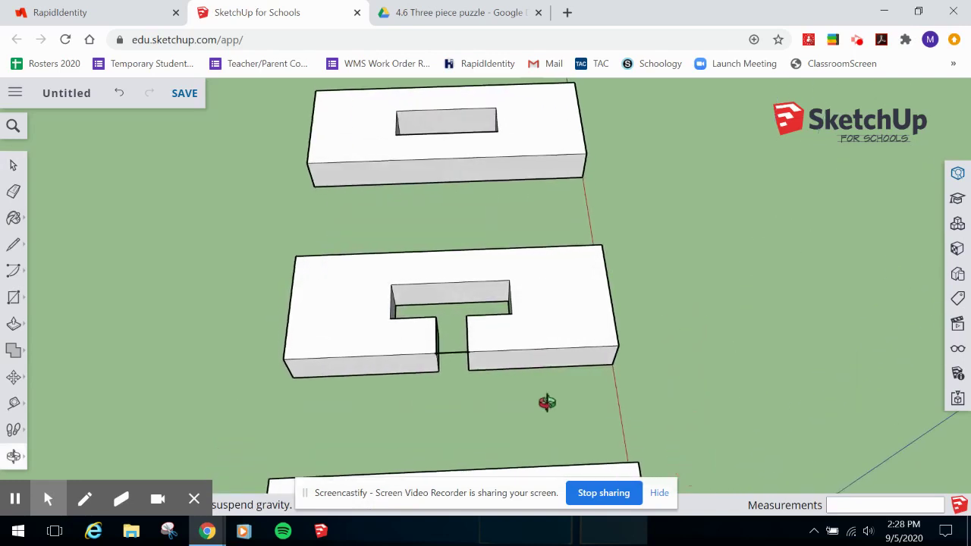
{"action": "key", "text": "space"}
{"action": "left_click", "coordinate": [454, 354]}
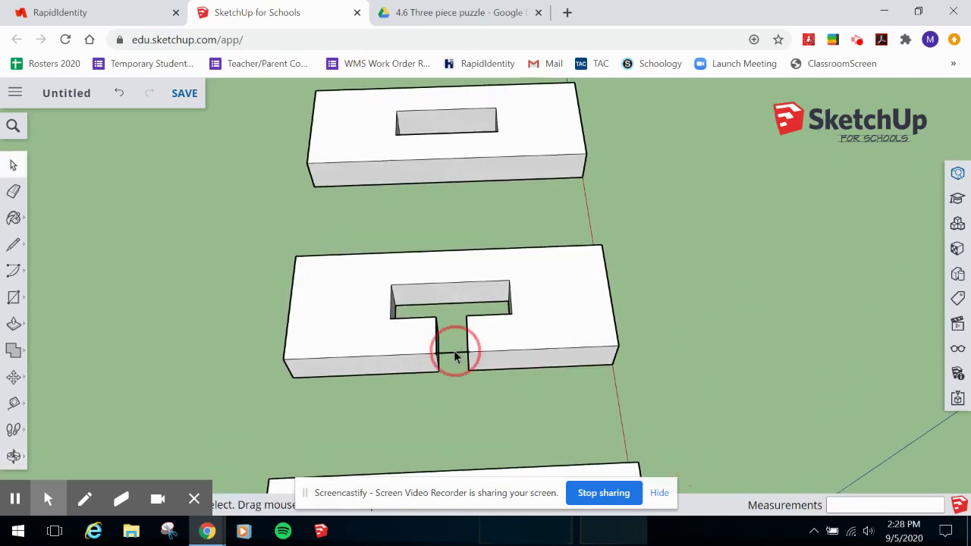
{"action": "left_click", "coordinate": [454, 356]}
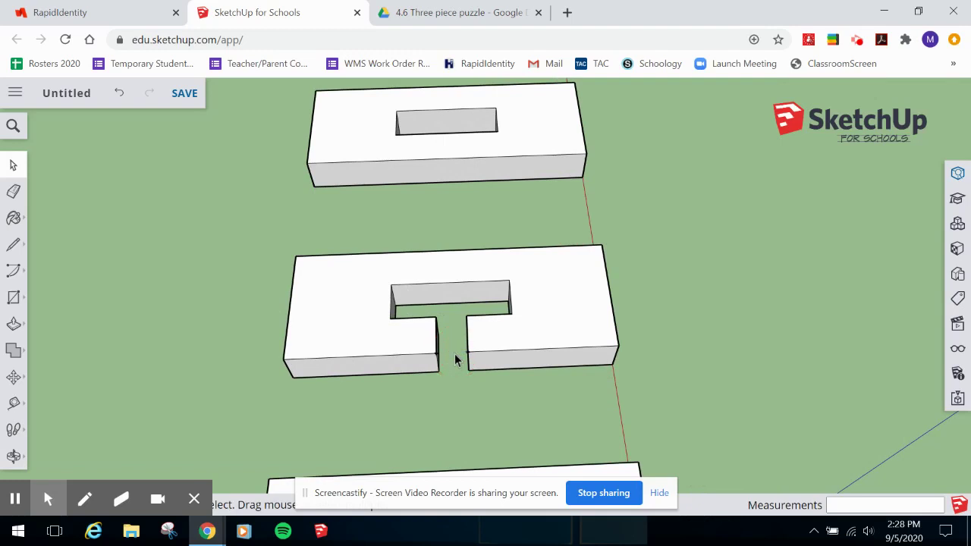
- Delete the two leftover guide points at the outer corners of the notch in Piece #2
{"action": "key", "text": "o"}
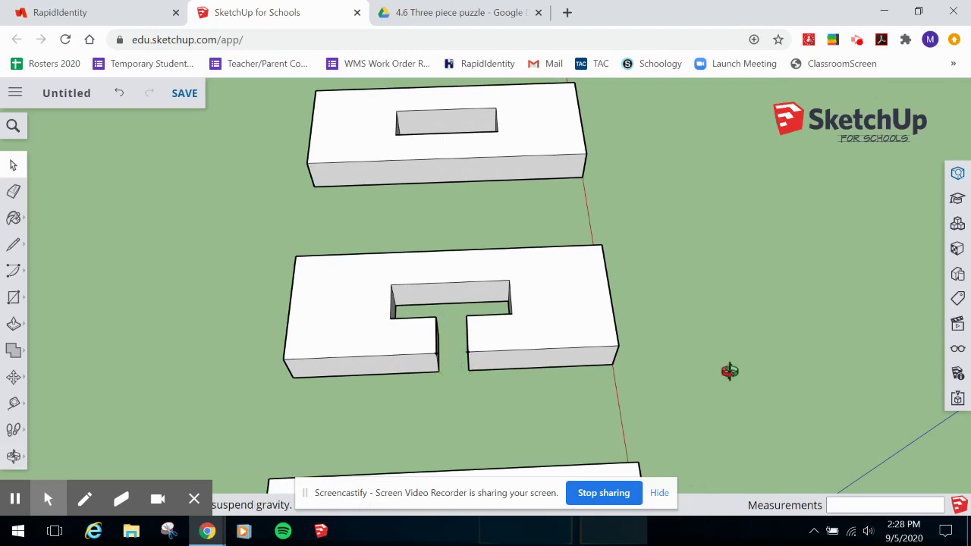
{"action": "left_click_drag", "start_coordinate": [632, 433], "coordinate": [281, 401]}
{"action": "left_click_drag", "start_coordinate": [659, 353], "coordinate": [497, 312]}
{"action": "left_click_drag", "start_coordinate": [419, 358], "coordinate": [349, 229]}
{"action": "key", "text": "space"}
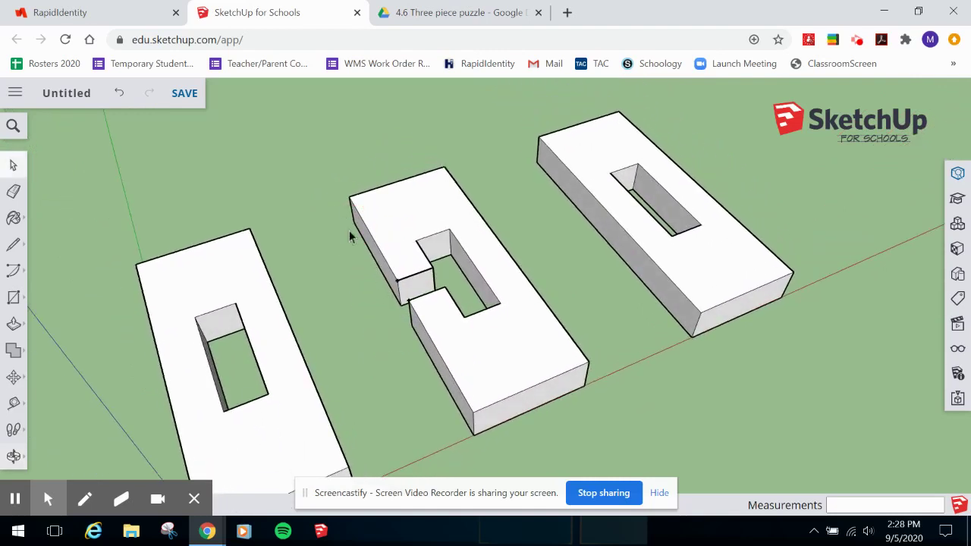
{"action": "left_click", "coordinate": [397, 281]}
{"action": "key", "text": "Delete"}
{"action": "left_click", "coordinate": [409, 303]}
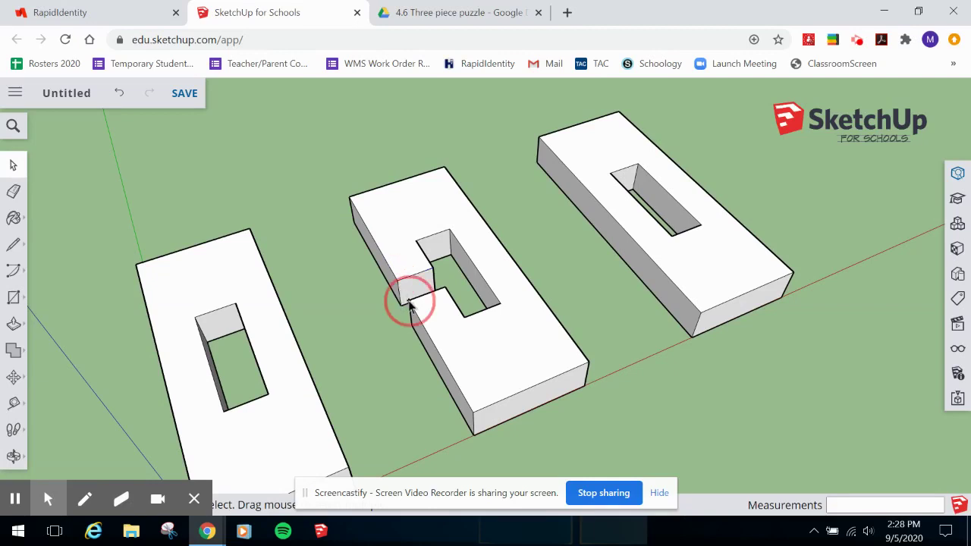
{"action": "left_click", "coordinate": [409, 303]}
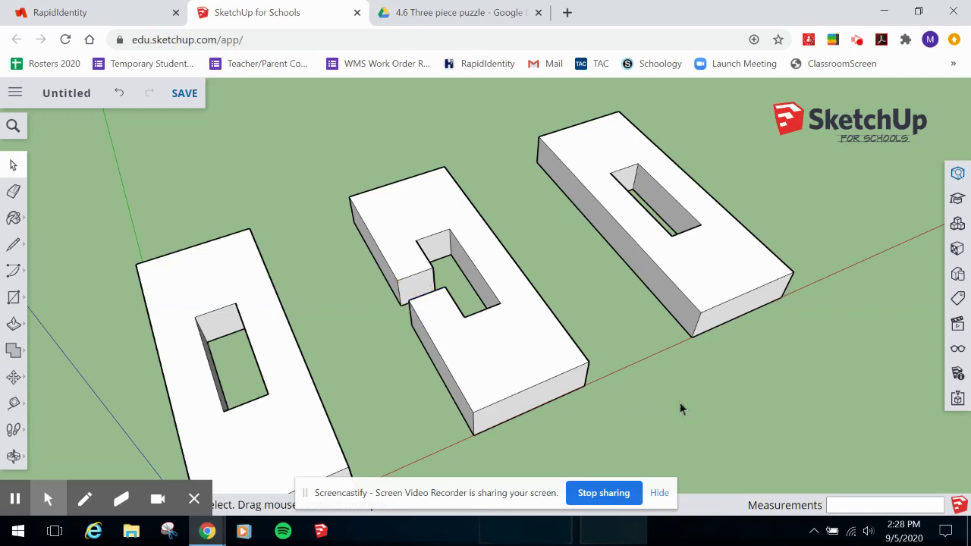
- Dimension the width of the slot in Piece #1, placing the text just beyond the slot's far end
{"action": "key", "text": "o"}
{"action": "left_click_drag", "start_coordinate": [607, 431], "coordinate": [590, 466]}
{"action": "left_click_drag", "start_coordinate": [581, 346], "coordinate": [596, 448]}
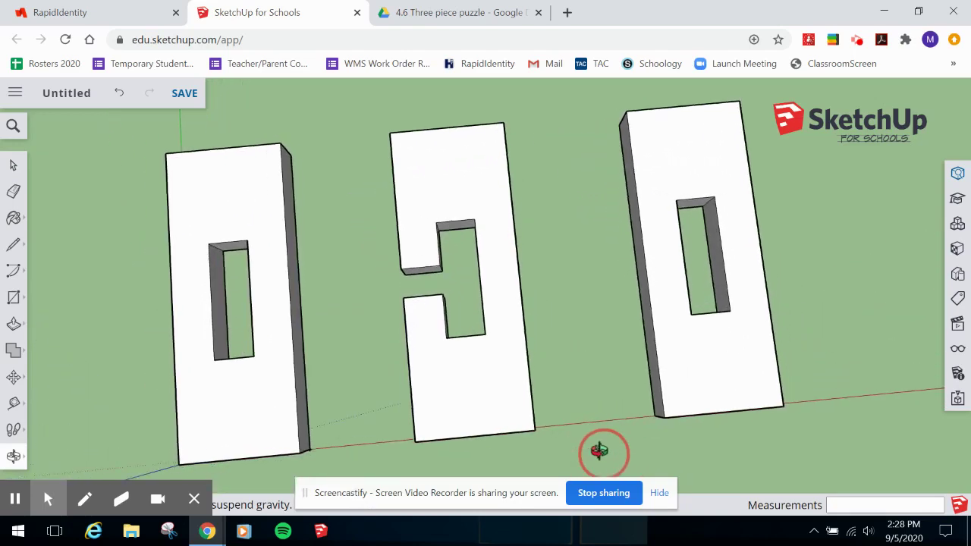
{"action": "left_click_drag", "start_coordinate": [568, 418], "coordinate": [473, 337]}
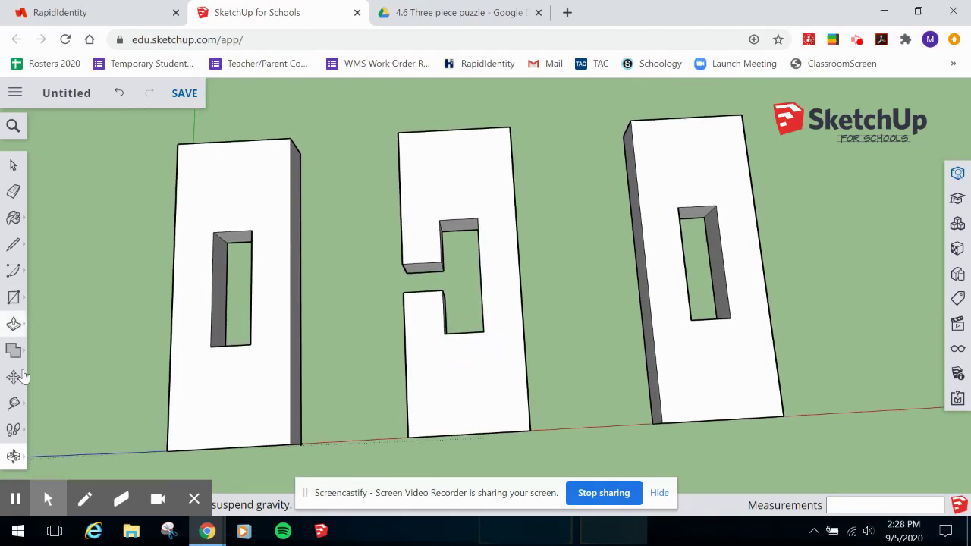
{"action": "left_click", "coordinate": [13, 404]}
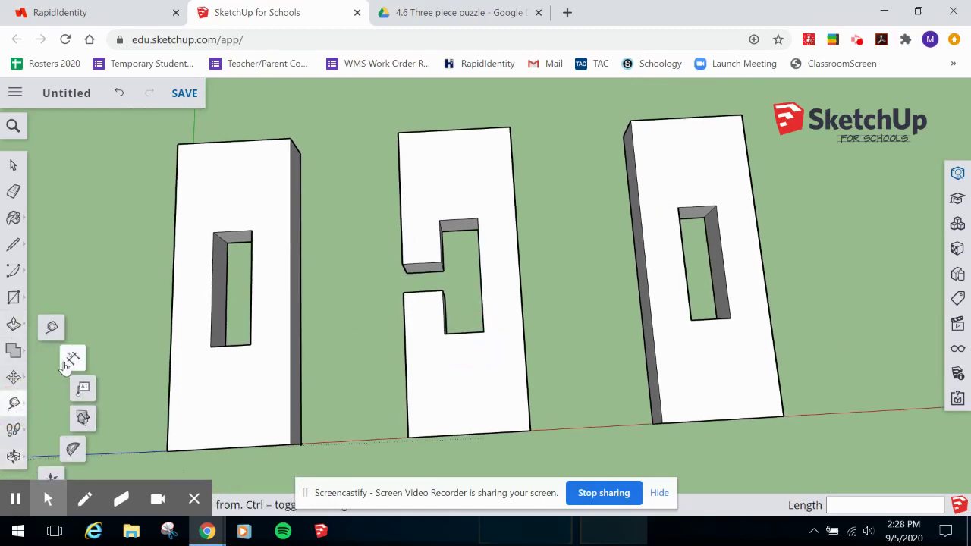
{"action": "left_click", "coordinate": [73, 357]}
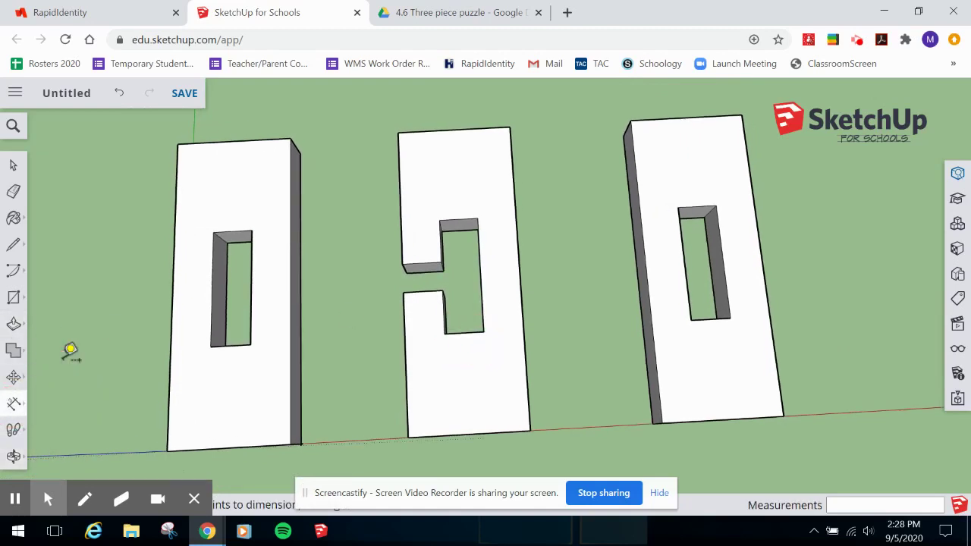
{"action": "left_click", "coordinate": [213, 231]}
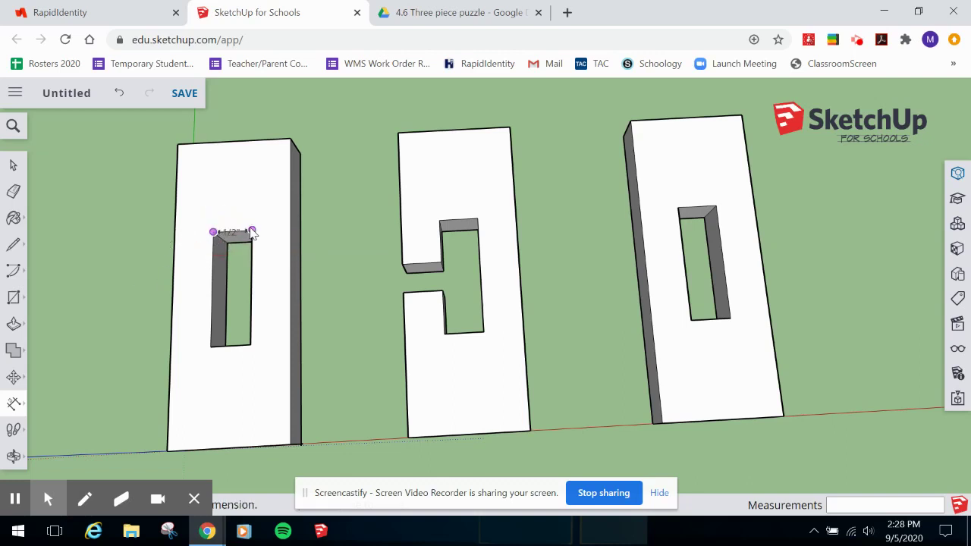
{"action": "left_click", "coordinate": [253, 231]}
{"action": "left_click", "coordinate": [250, 219]}
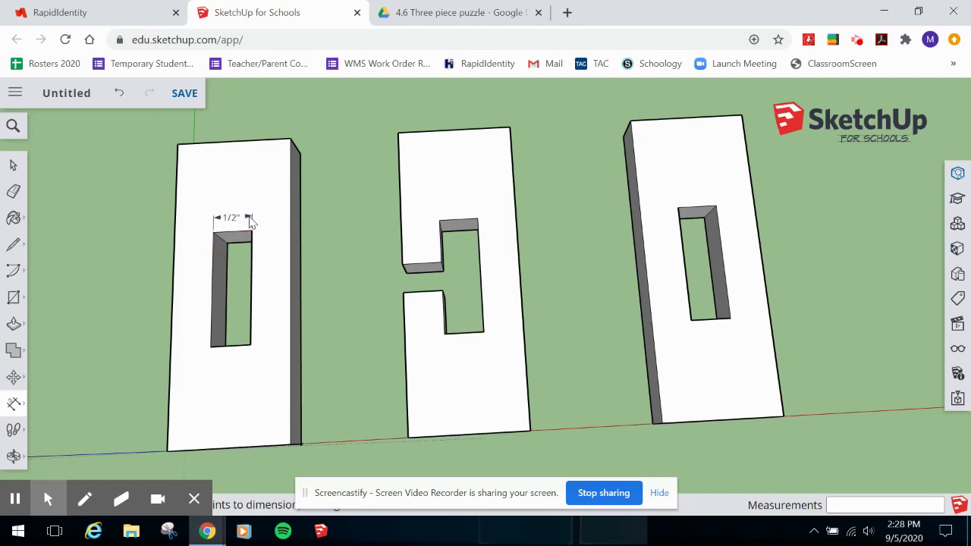
- Dimension the distances from both long slot edges to the adjacent outer edges of Piece #1
{"action": "left_click", "coordinate": [173, 290]}
{"action": "left_click", "coordinate": [213, 289]}
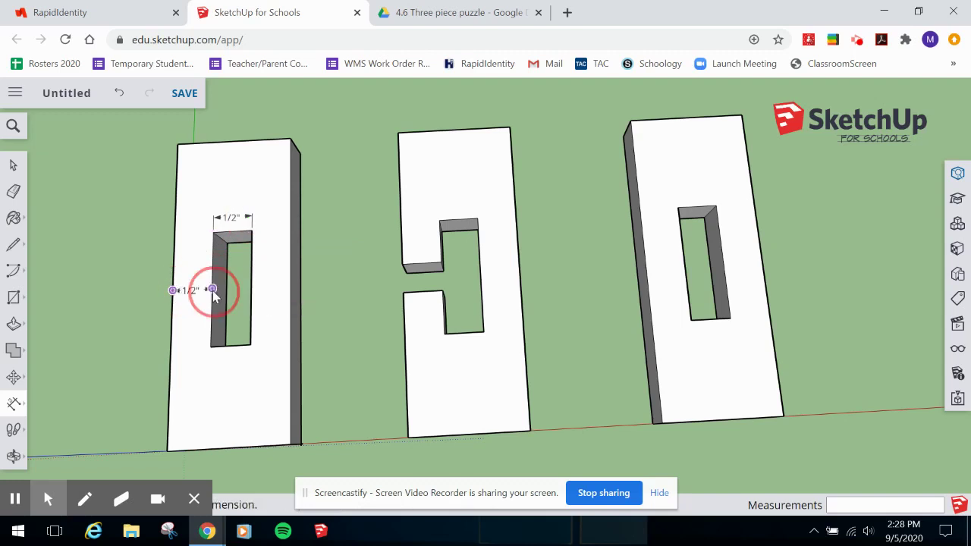
{"action": "left_click", "coordinate": [209, 273]}
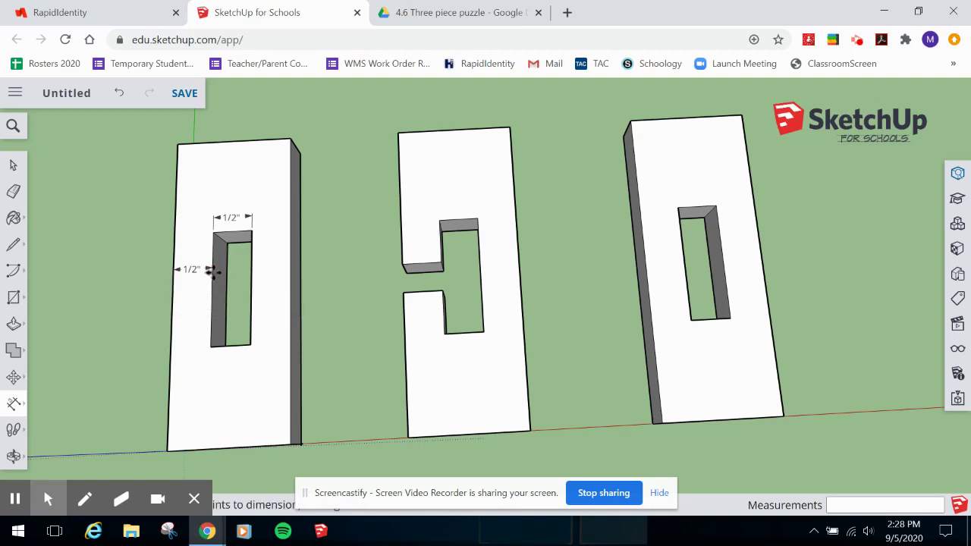
{"action": "left_click", "coordinate": [251, 288]}
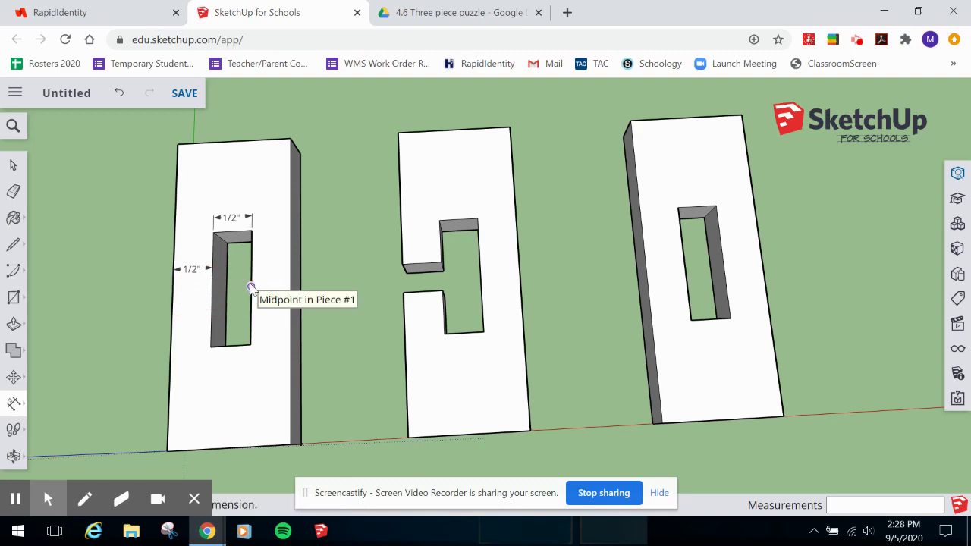
{"action": "left_click", "coordinate": [290, 285]}
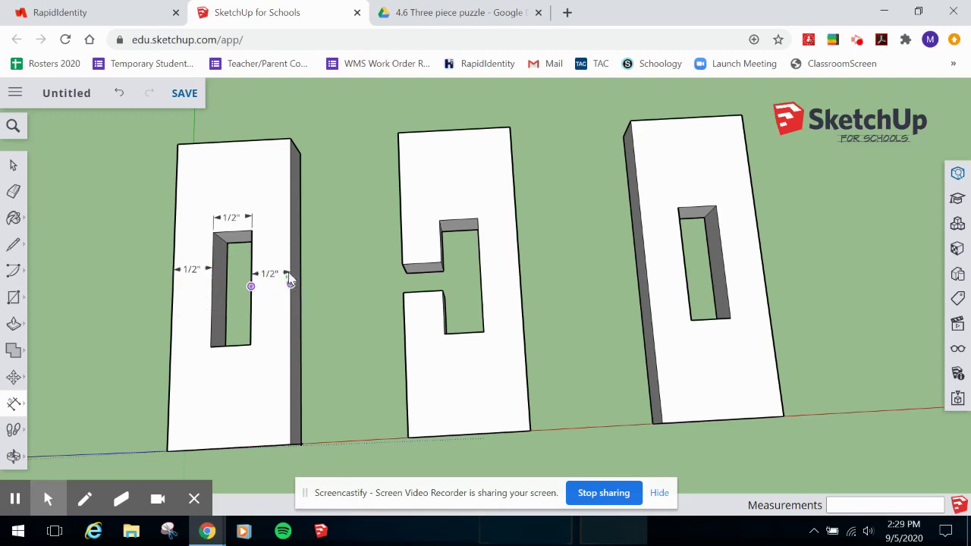
{"action": "left_click", "coordinate": [289, 276]}
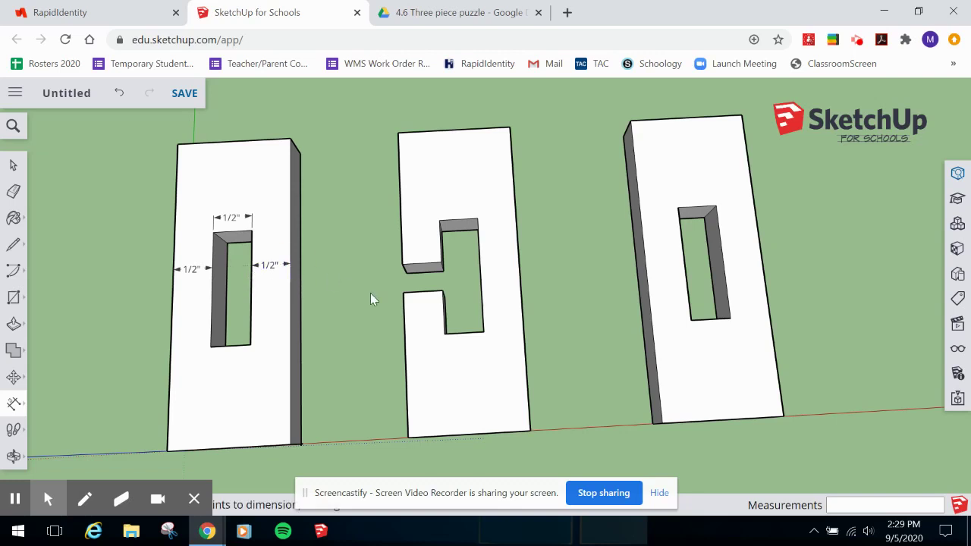
{"action": "left_click", "coordinate": [440, 241]}
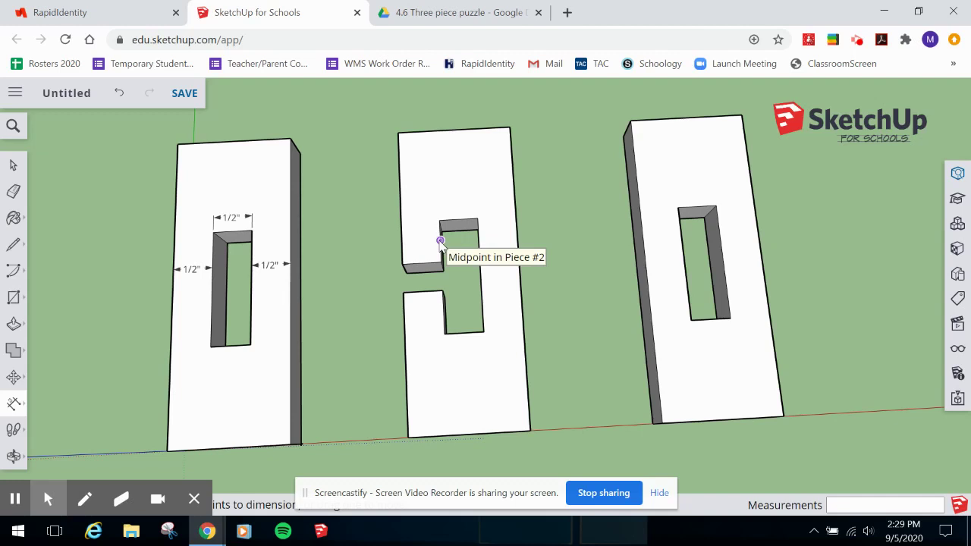
{"action": "left_click", "coordinate": [440, 241]}
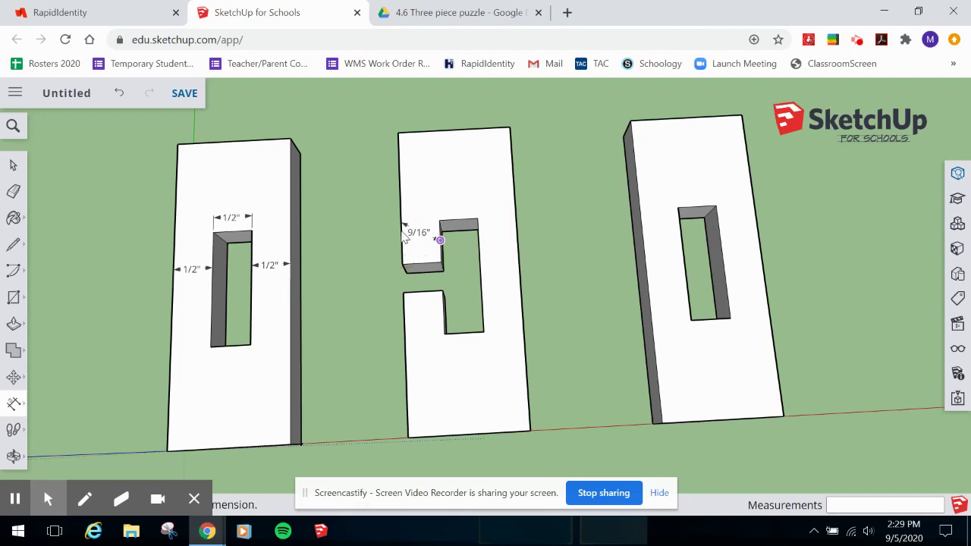
{"action": "left_click", "coordinate": [403, 243]}
{"action": "key", "text": "Escape"}
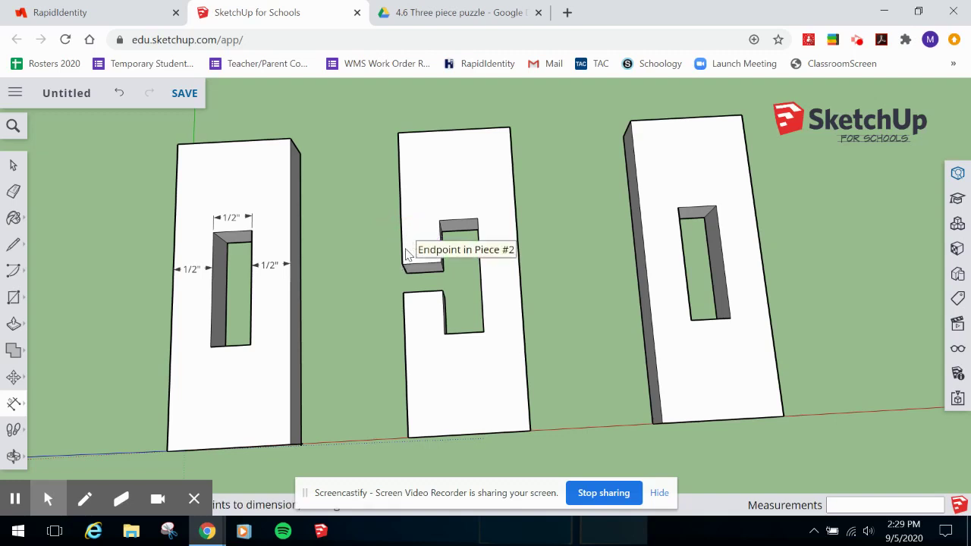
- Add a guide line across Piece #2 from its notched outer edge through the midpoint of the slot edge beyond the notch
{"action": "left_click", "coordinate": [13, 403]}
{"action": "left_click", "coordinate": [52, 329]}
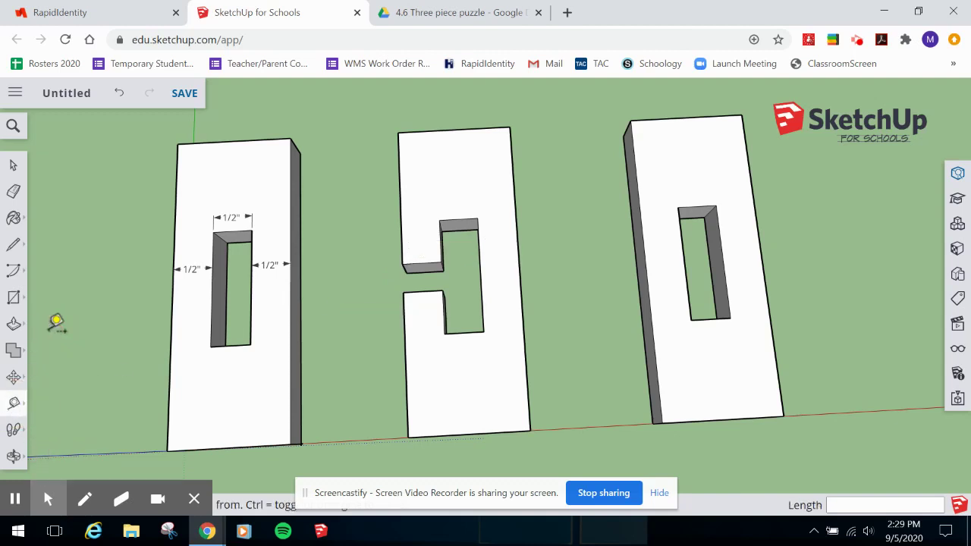
{"action": "left_click", "coordinate": [401, 242]}
{"action": "left_click", "coordinate": [448, 238]}
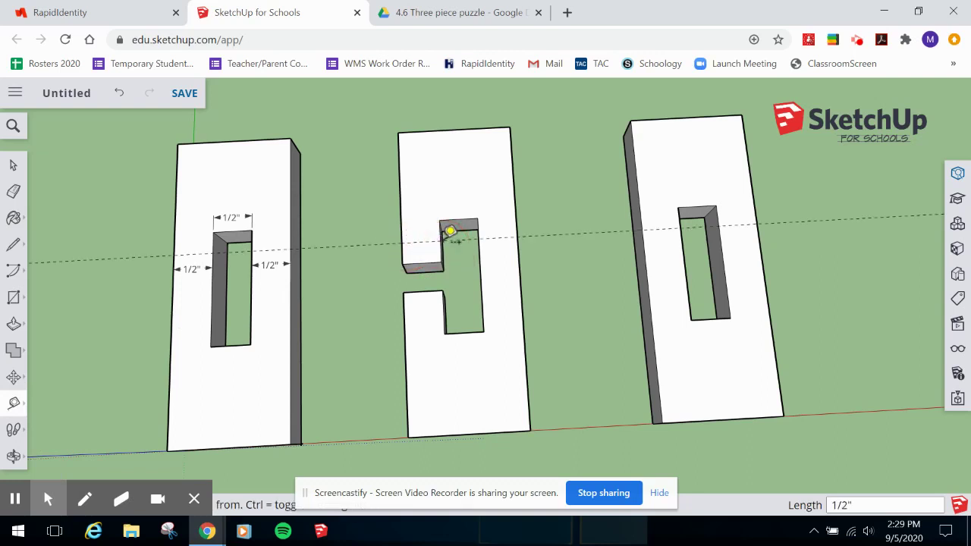
- Try to dimension from Piece #2's notched outer edge to the slot edge along the guide line
{"action": "left_click", "coordinate": [13, 403]}
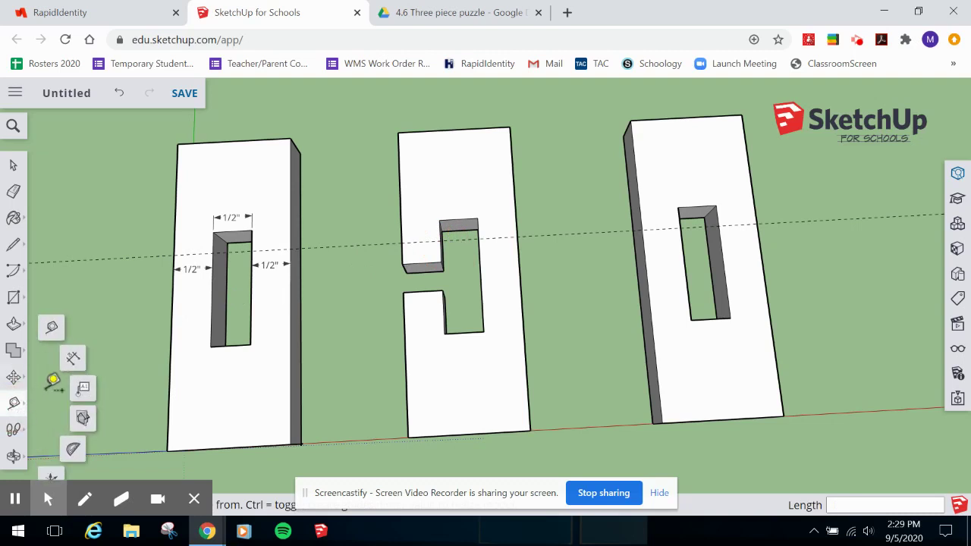
{"action": "left_click", "coordinate": [73, 357]}
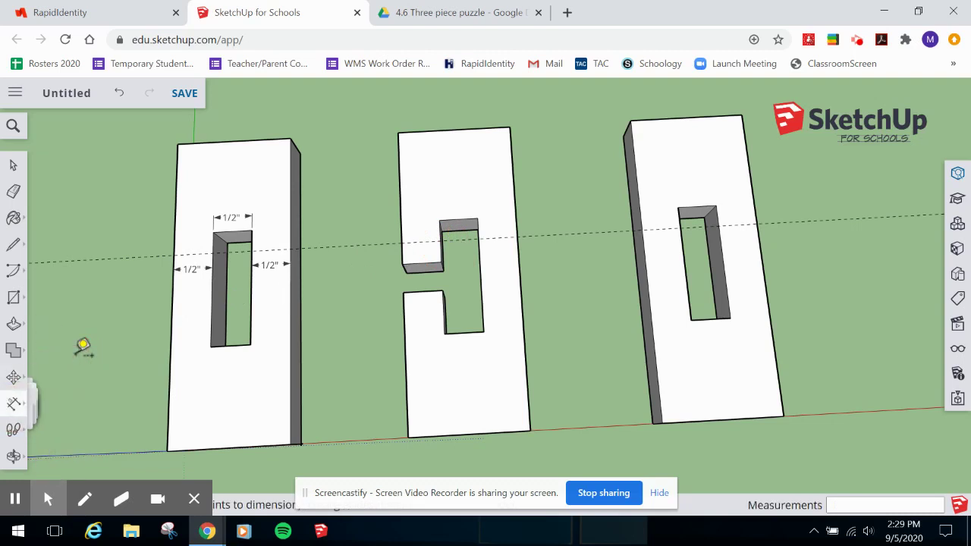
{"action": "left_click", "coordinate": [440, 241]}
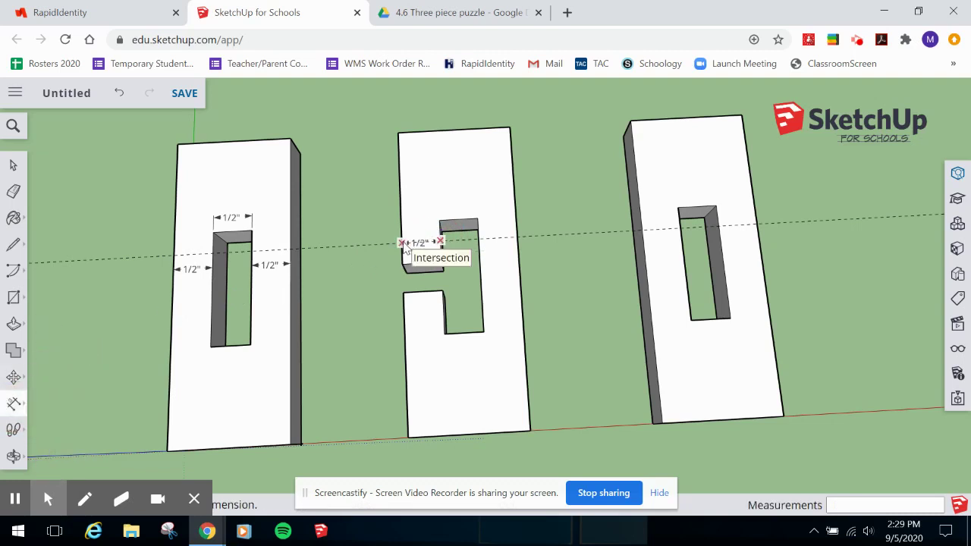
{"action": "left_click", "coordinate": [402, 243]}
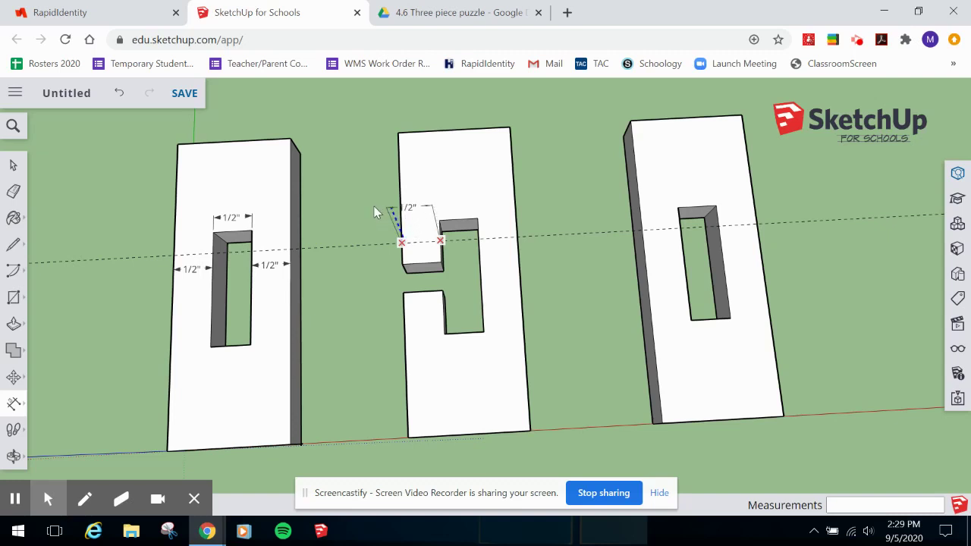
{"action": "left_click", "coordinate": [348, 171]}
{"action": "middle_click_drag", "start_coordinate": [347, 170], "coordinate": [335, 133]}
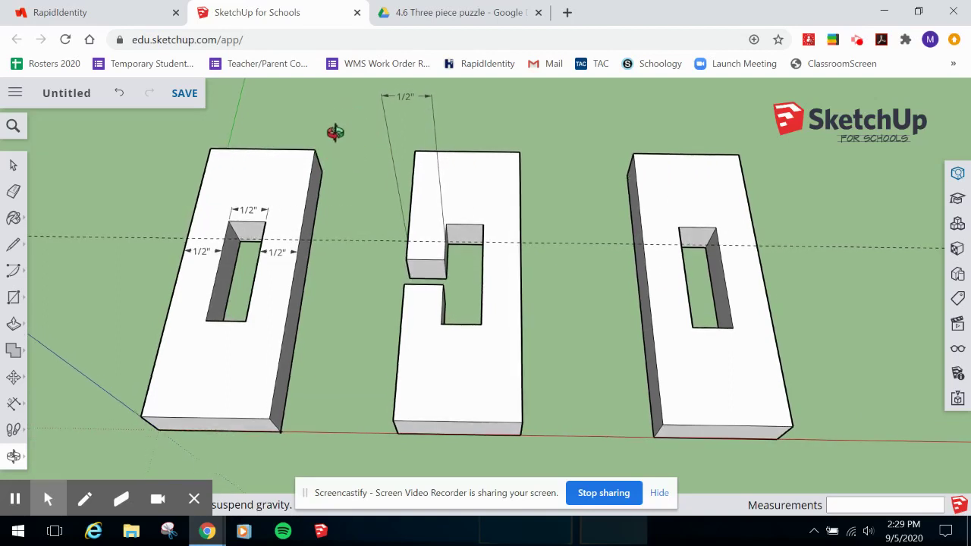
{"action": "key", "text": "ctrl+z"}
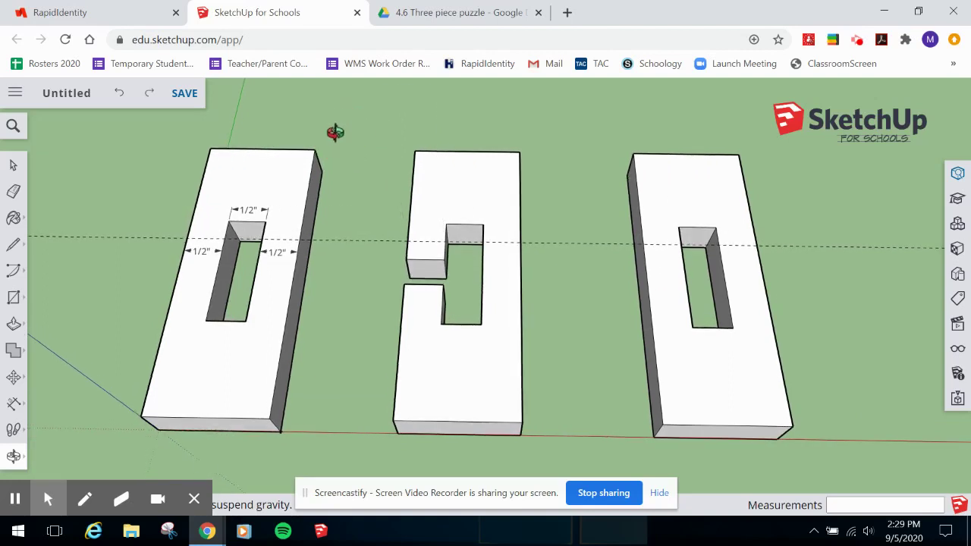
- Erase the dashed guide line running across the three pieces
{"action": "left_click", "coordinate": [21, 408]}
{"action": "left_click", "coordinate": [67, 357]}
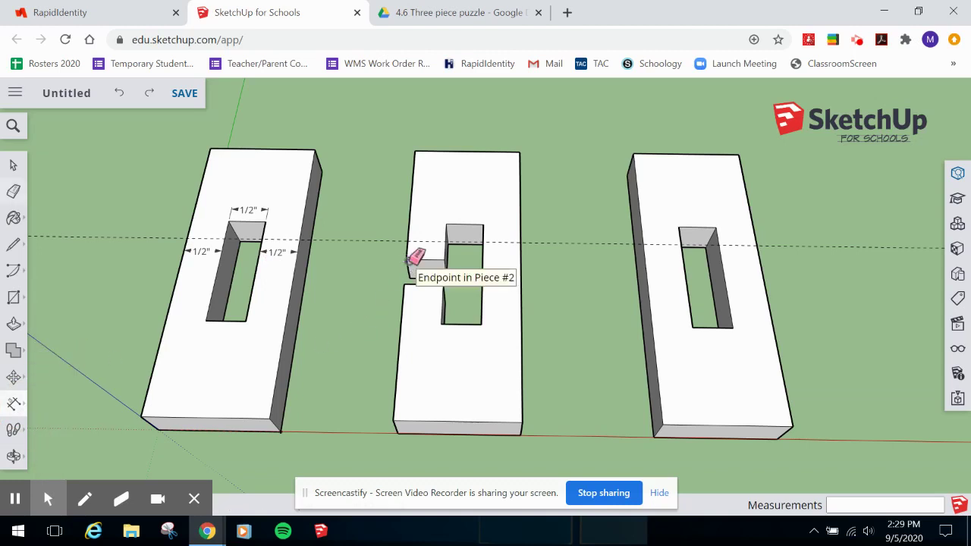
{"action": "key", "text": "e"}
{"action": "left_click", "coordinate": [382, 239]}
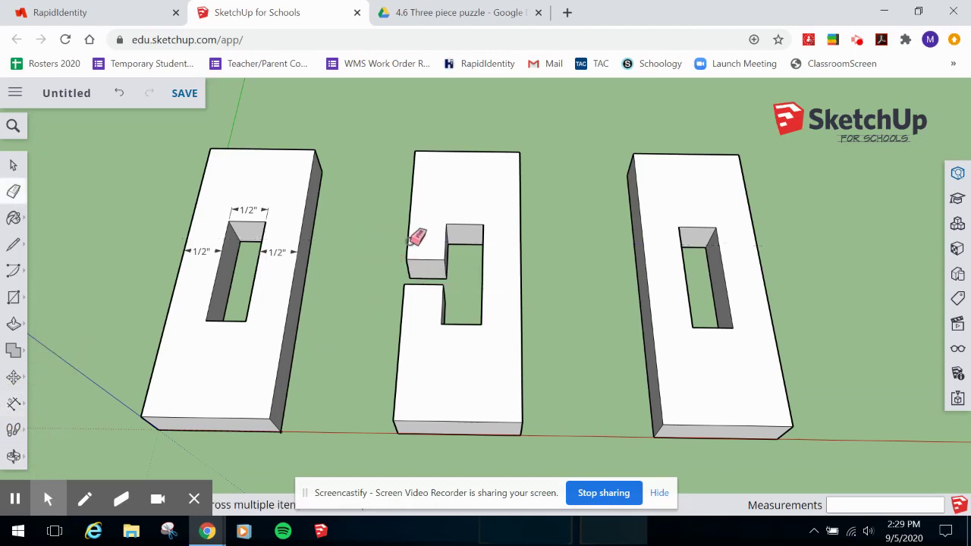
- Dimension the distance from Piece #2's outer edge to the slot along the notch's far edge, with the text on the face
{"action": "key", "text": "t"}
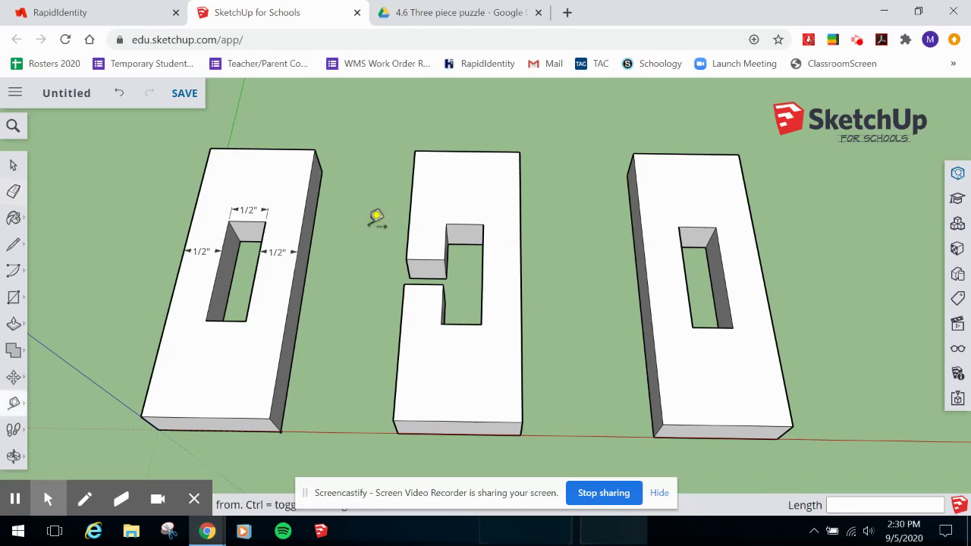
{"action": "left_click", "coordinate": [14, 403]}
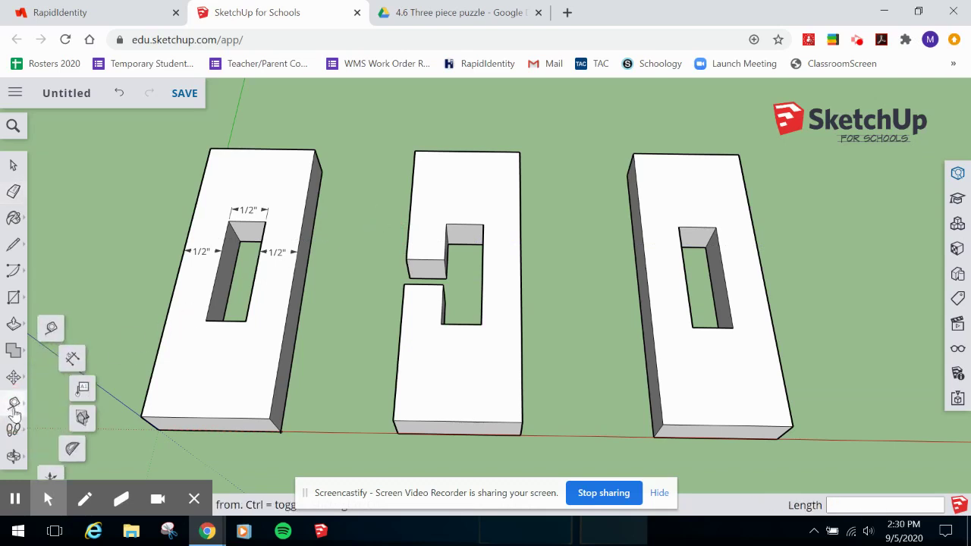
{"action": "left_click", "coordinate": [73, 361]}
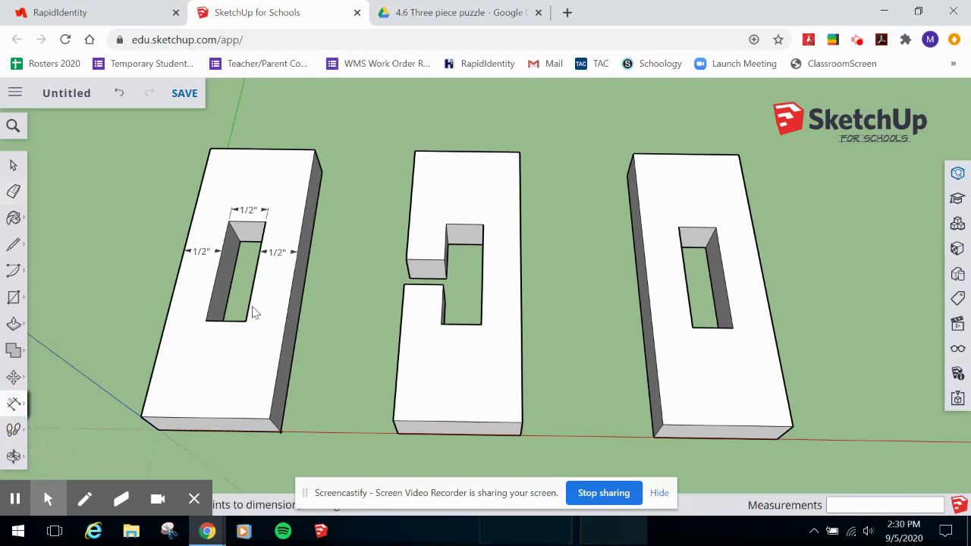
{"action": "left_click", "coordinate": [445, 260]}
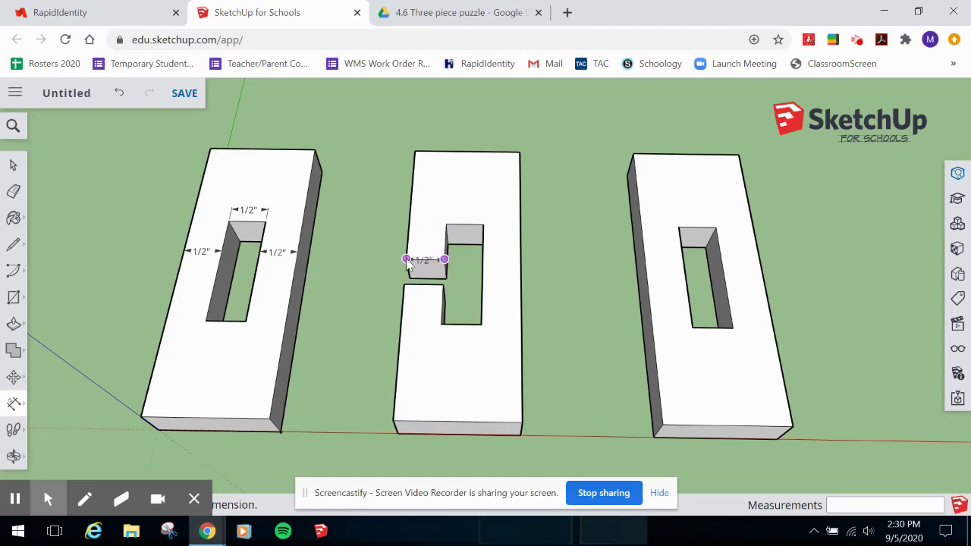
{"action": "left_click", "coordinate": [407, 259]}
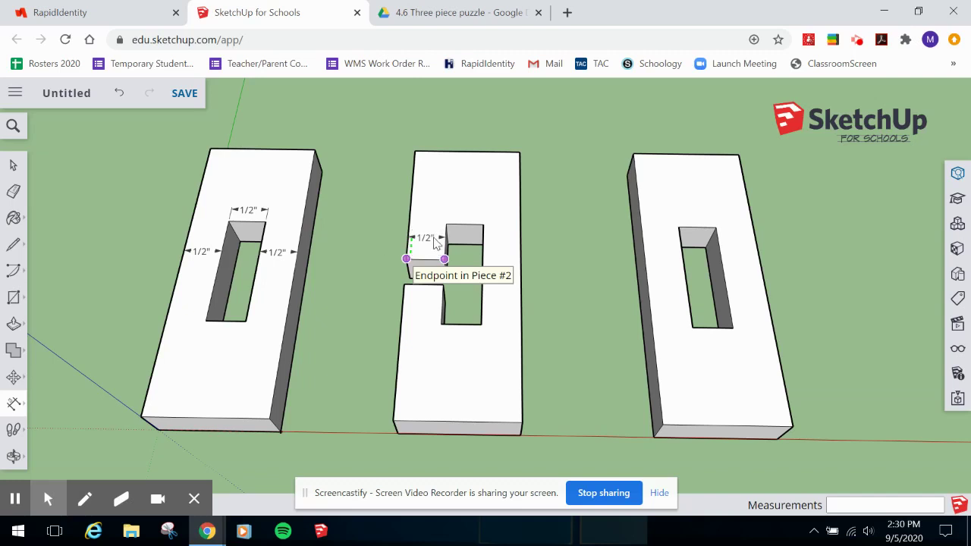
{"action": "left_click", "coordinate": [434, 241]}
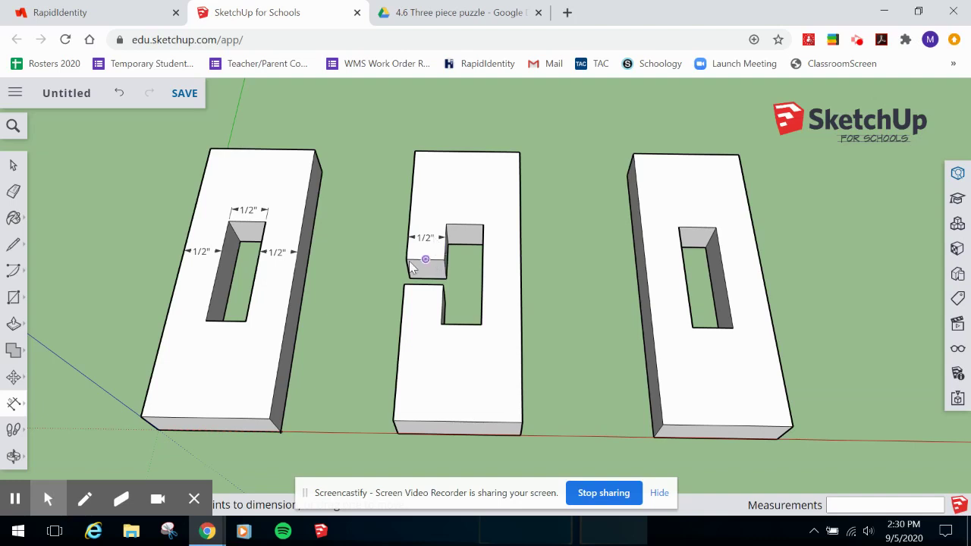
- Move the new dimension on Piece #2 farther from the notch, just beyond the slot's far end
{"action": "key", "text": "o"}
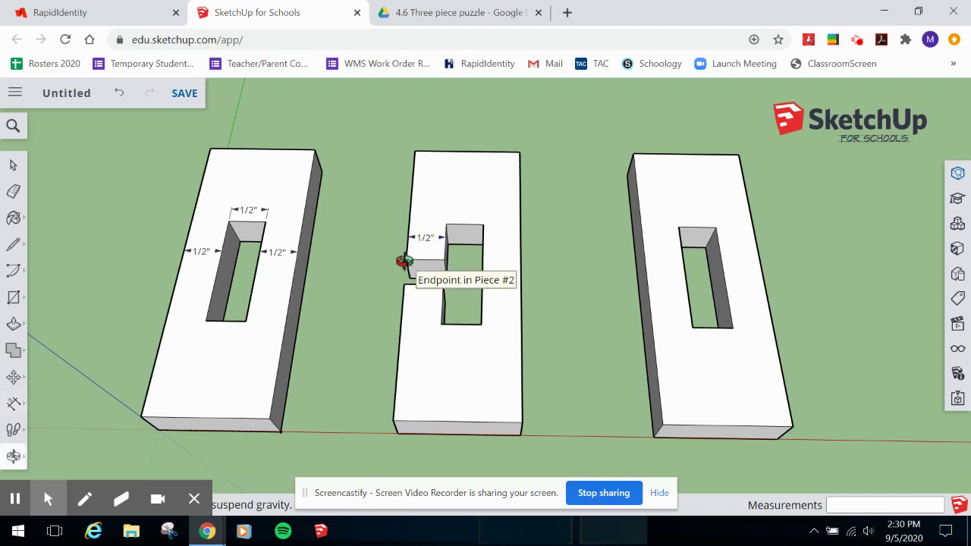
{"action": "left_click_drag", "start_coordinate": [384, 380], "coordinate": [406, 415]}
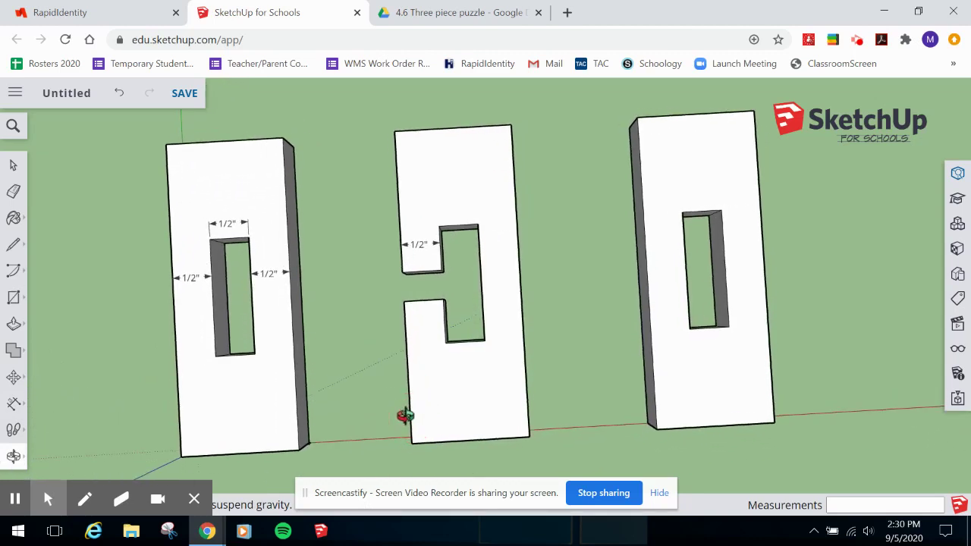
{"action": "left_click", "coordinate": [14, 403]}
{"action": "left_click", "coordinate": [72, 360]}
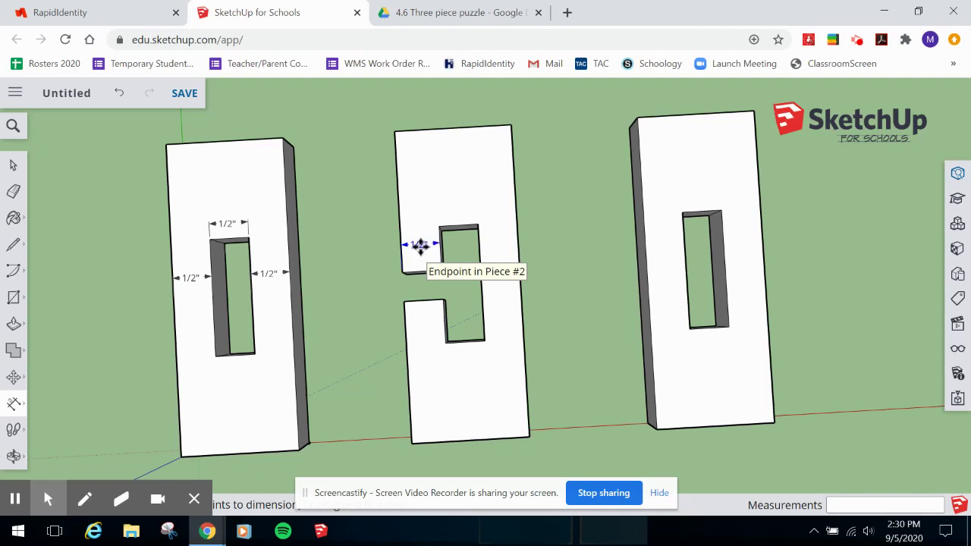
{"action": "left_click", "coordinate": [419, 245]}
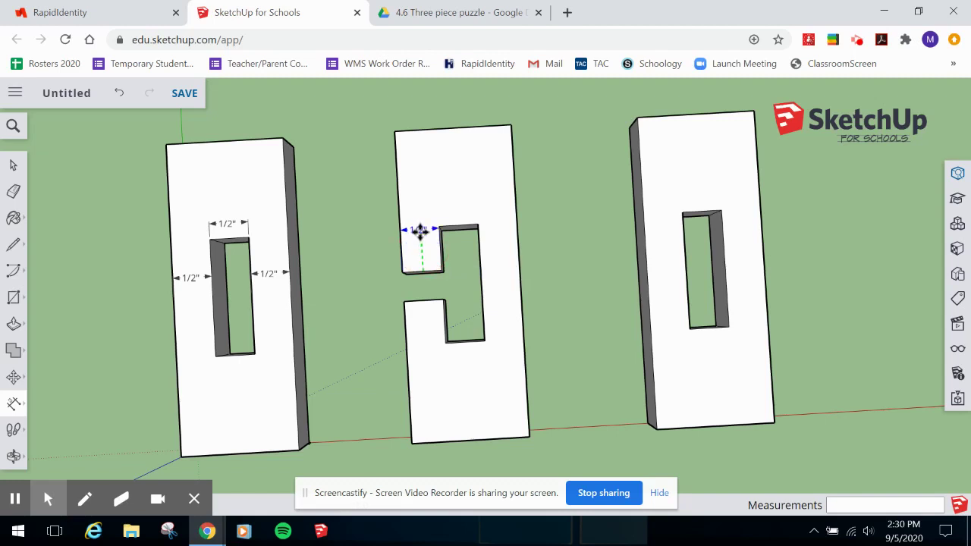
{"action": "left_click", "coordinate": [421, 212]}
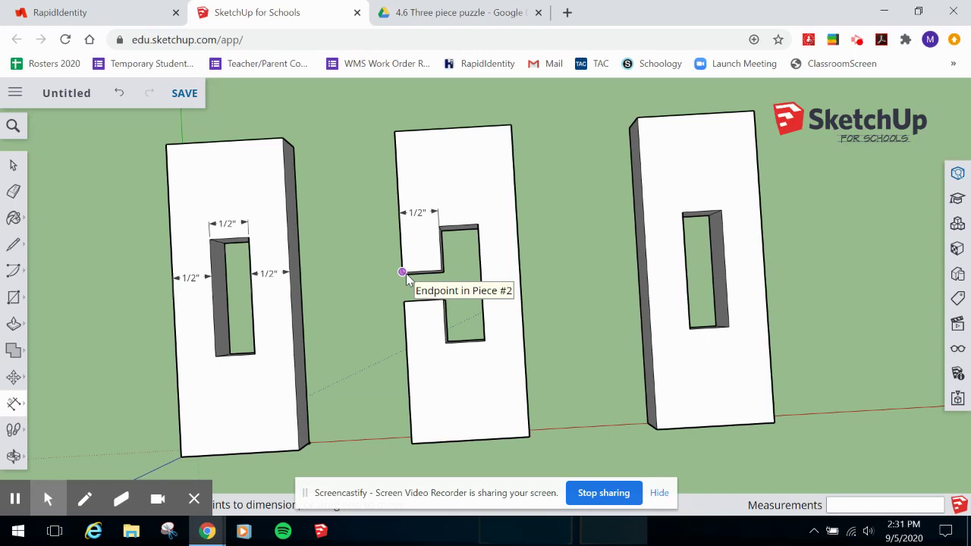
- Dimension the notch opening between its two outer corners on Piece #2, keeping the text at the opening
{"action": "left_click", "coordinate": [402, 271]}
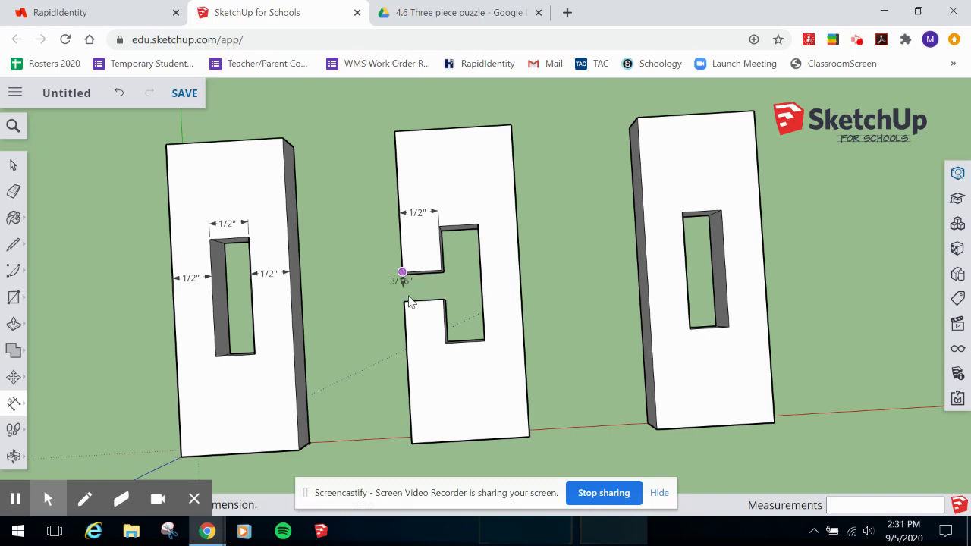
{"action": "left_click", "coordinate": [403, 301]}
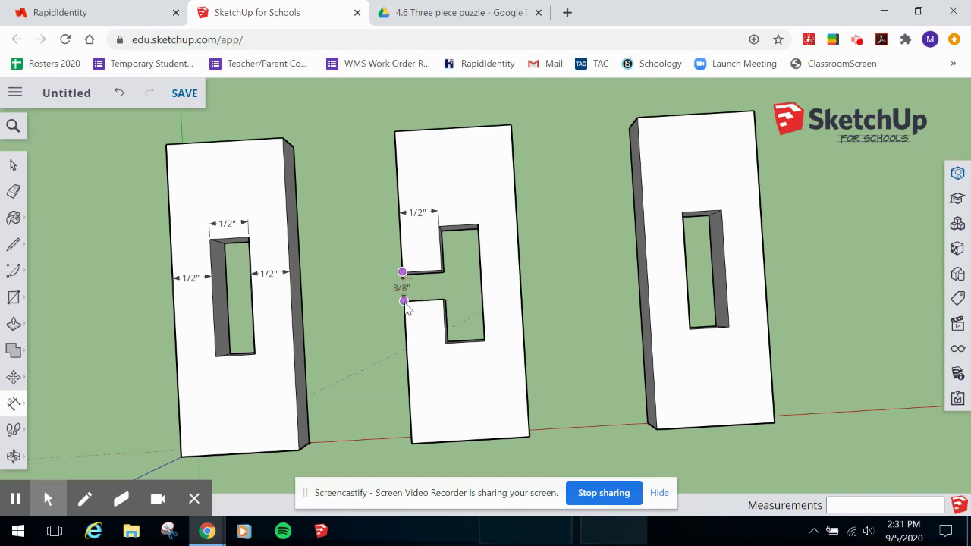
{"action": "left_click", "coordinate": [406, 301]}
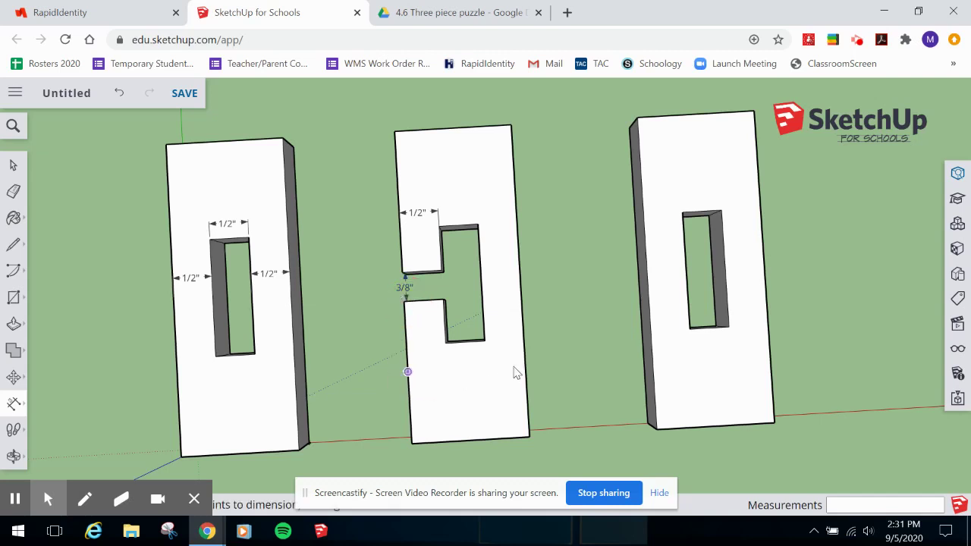
- Dimension the distance from Piece #2's near end corner to the notch's near outer corner, placing the text on the face
{"action": "left_click", "coordinate": [443, 301]}
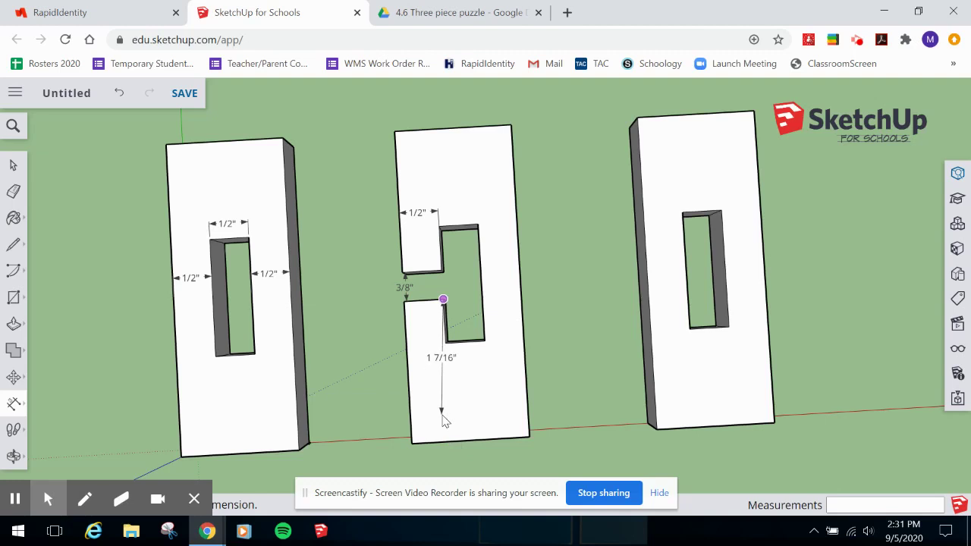
{"action": "key", "text": "Escape"}
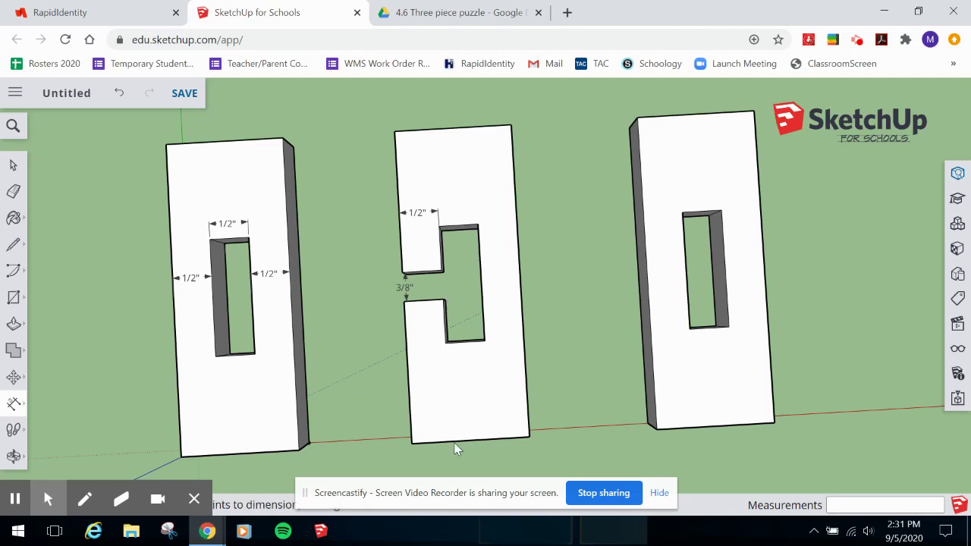
{"action": "left_click", "coordinate": [15, 407]}
{"action": "left_click", "coordinate": [16, 406]}
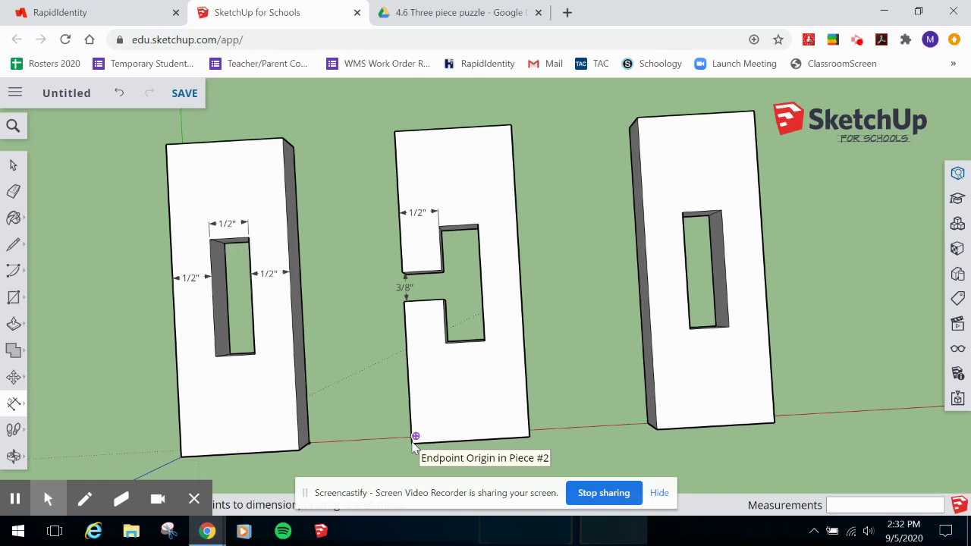
{"action": "key", "text": "o"}
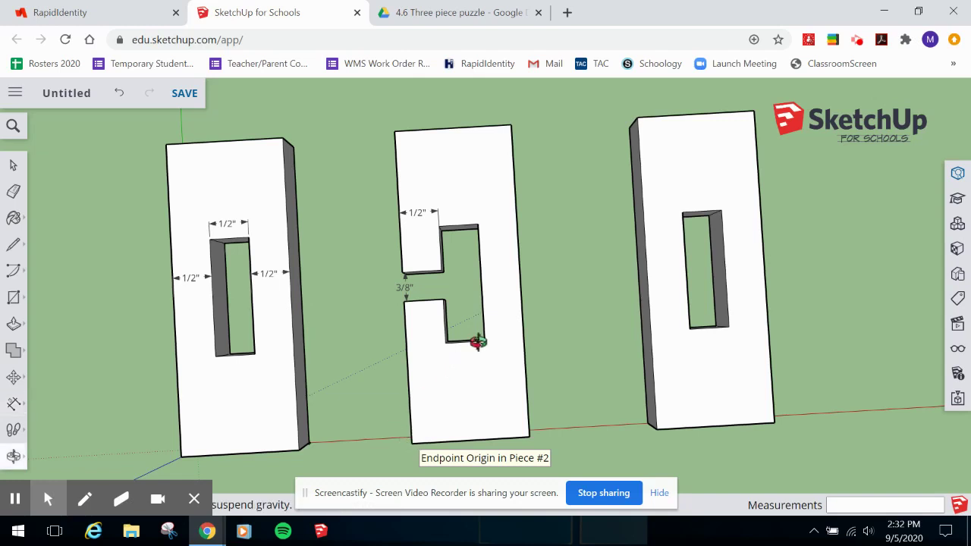
{"action": "left_click_drag", "start_coordinate": [477, 342], "coordinate": [679, 208]}
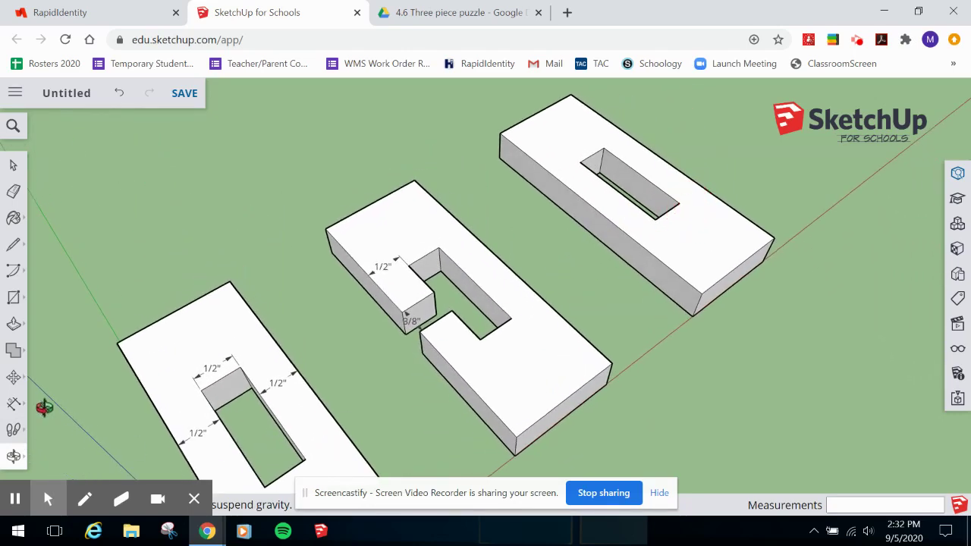
{"action": "left_click", "coordinate": [13, 403]}
{"action": "left_click", "coordinate": [72, 356]}
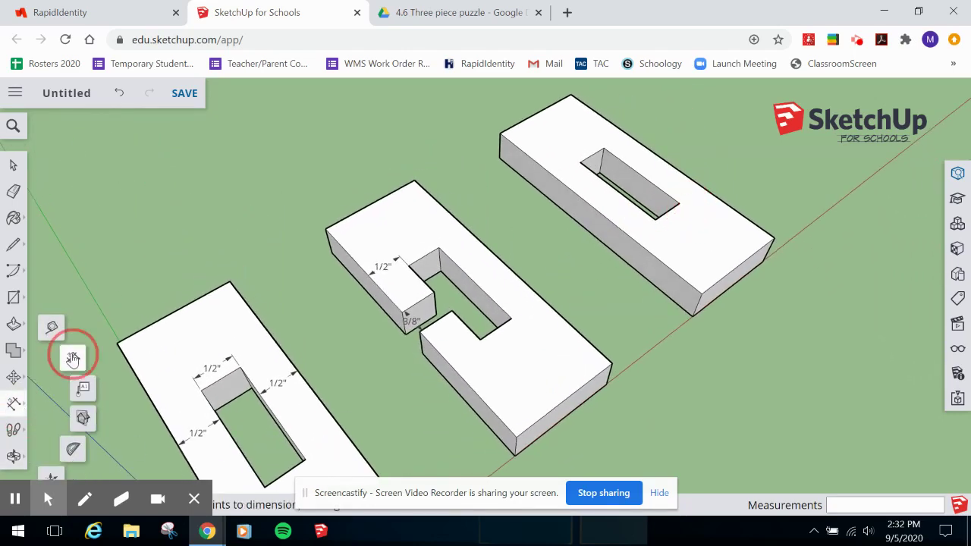
{"action": "left_click", "coordinate": [516, 438]}
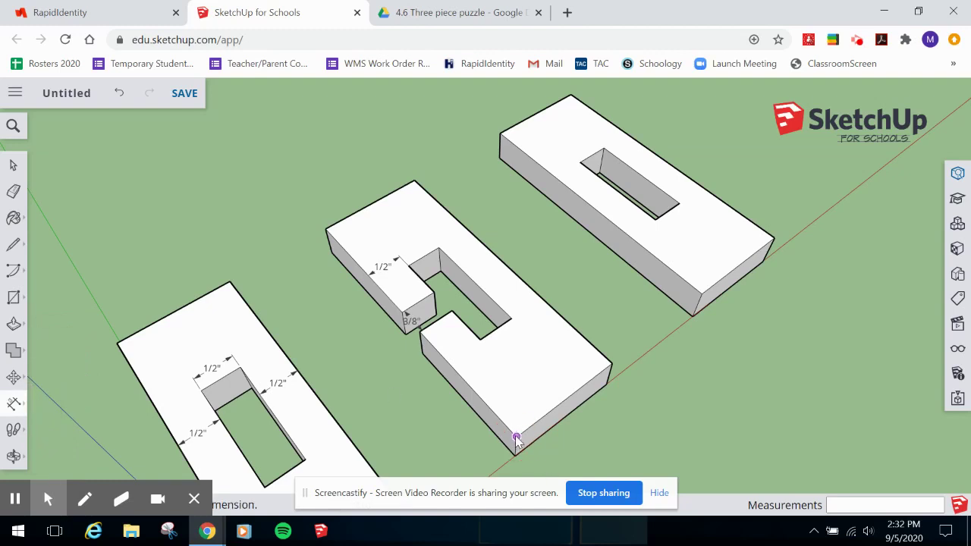
{"action": "left_click", "coordinate": [419, 331]}
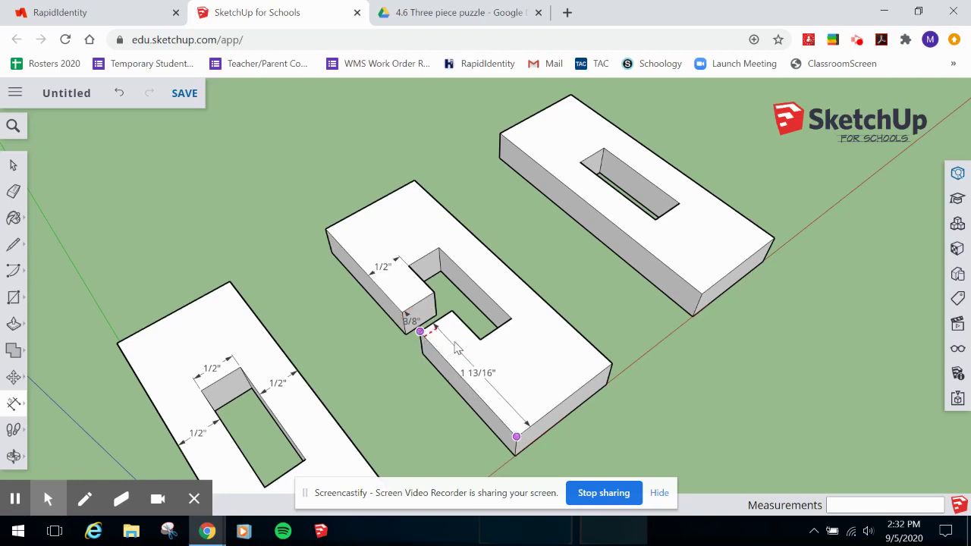
{"action": "left_click", "coordinate": [455, 347]}
- Switch to the three piece puzzle drawing in Google Drive to check the dimensions it calls for
{"action": "key", "text": "o"}
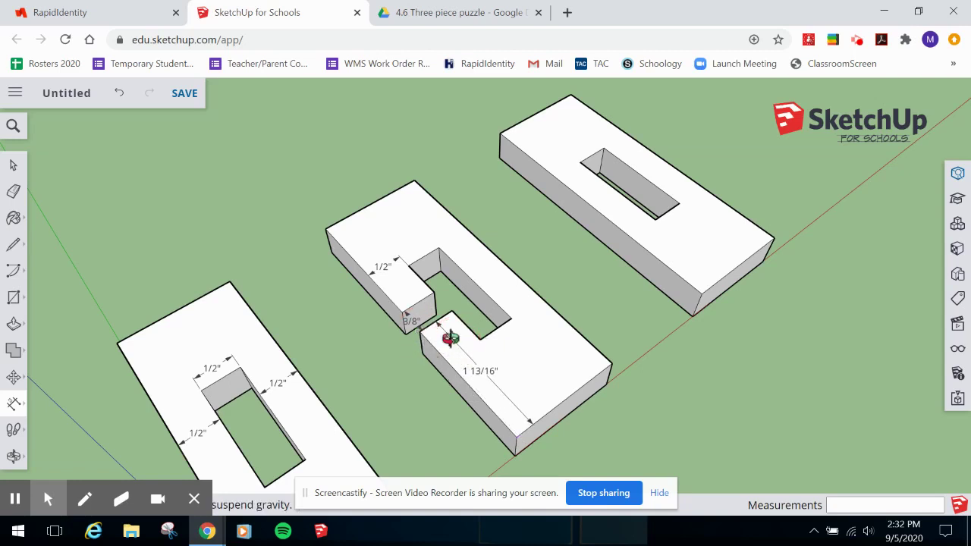
{"action": "mouse_move", "coordinate": [845, 410]}
{"action": "left_mouse_down"}
{"action": "mouse_move", "coordinate": [690, 424]}
{"action": "mouse_move", "coordinate": [514, 402]}
{"action": "mouse_move", "coordinate": [509, 418]}
{"action": "mouse_move", "coordinate": [523, 442]}
{"action": "mouse_move", "coordinate": [621, 411]}
{"action": "mouse_move", "coordinate": [674, 349]}
{"action": "mouse_move", "coordinate": [640, 346]}
{"action": "mouse_move", "coordinate": [645, 386]}
{"action": "mouse_move", "coordinate": [686, 401]}
{"action": "mouse_move", "coordinate": [678, 447]}
{"action": "left_mouse_up"}
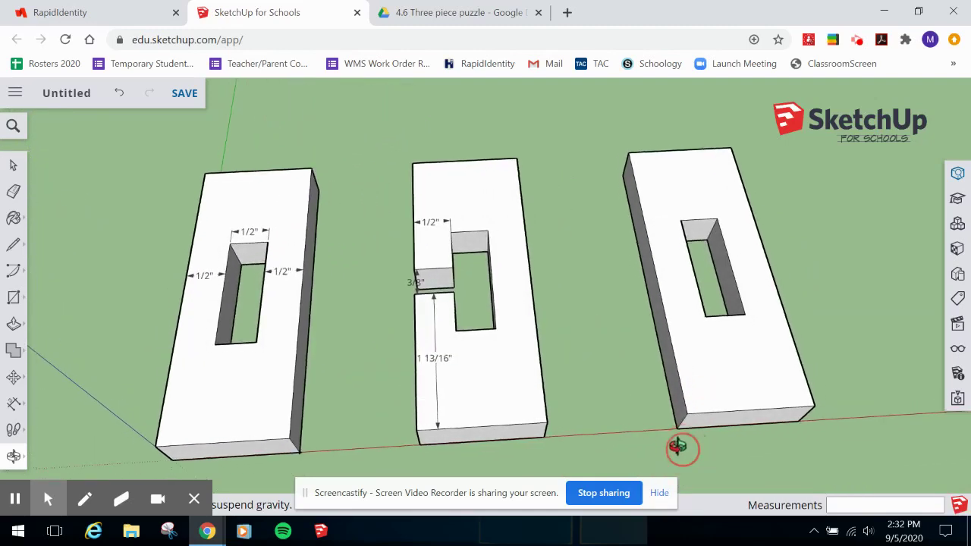
{"action": "mouse_move", "coordinate": [680, 405]}
{"action": "left_mouse_down"}
{"action": "mouse_move", "coordinate": [668, 407]}
{"action": "mouse_move", "coordinate": [675, 408]}
{"action": "left_mouse_up"}
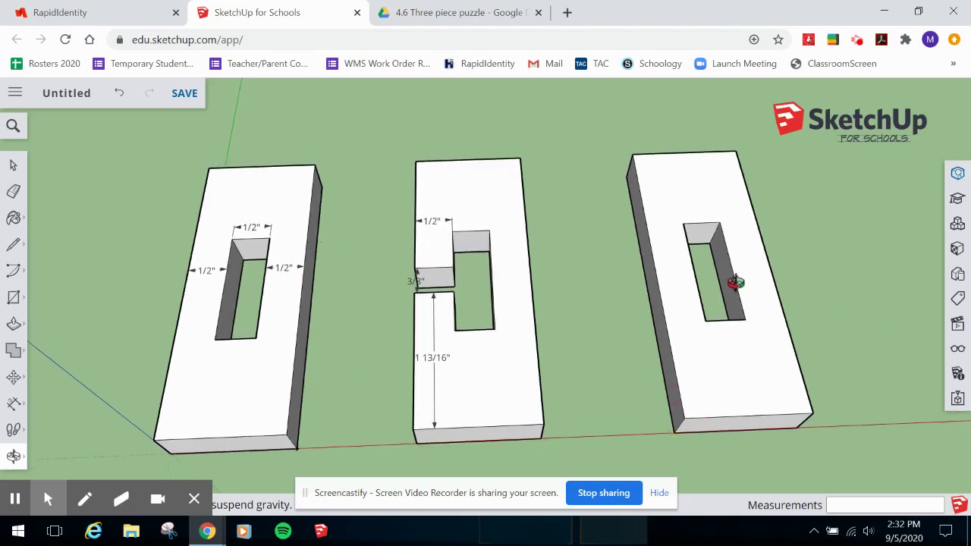
{"action": "left_click_drag", "start_coordinate": [626, 277], "coordinate": [624, 311]}
{"action": "scroll", "coordinate": [623, 313], "scroll_direction": "down", "scroll_amount": 3}
{"action": "scroll", "coordinate": [623, 313], "scroll_direction": "up", "scroll_amount": 1}
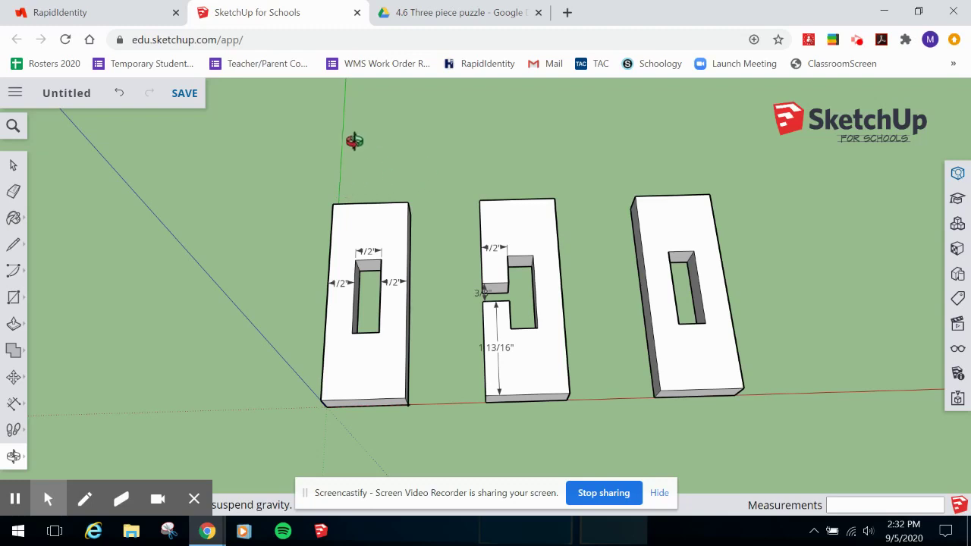
{"action": "left_click", "coordinate": [455, 12]}
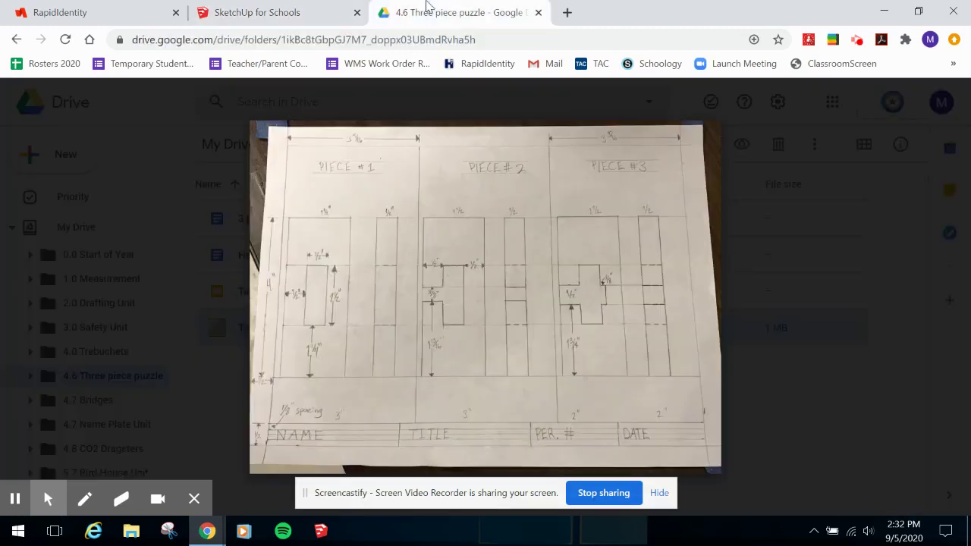
- Discard the comment started on the hand-drawn puzzle sheet and return to the model in SketchUp for Schools
{"action": "left_click", "coordinate": [494, 172]}
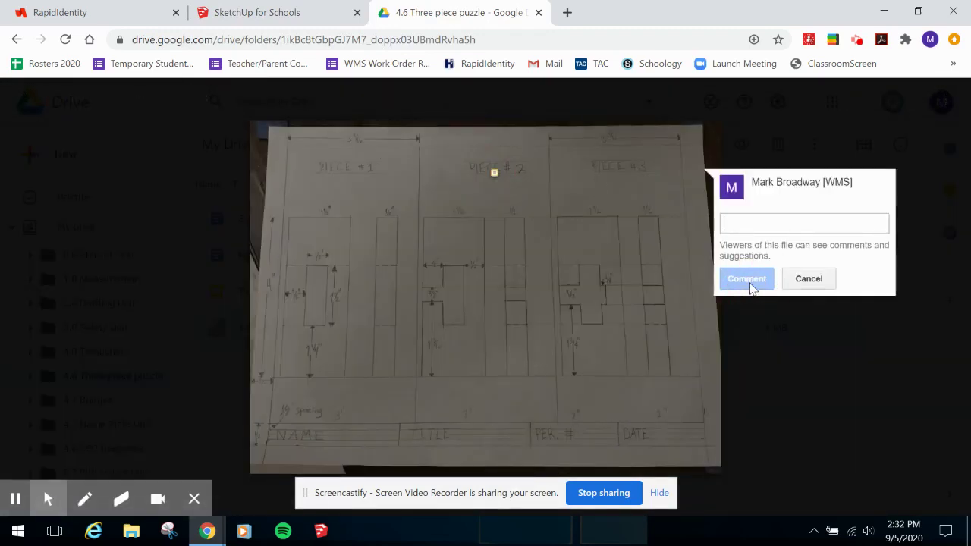
{"action": "left_click", "coordinate": [816, 286]}
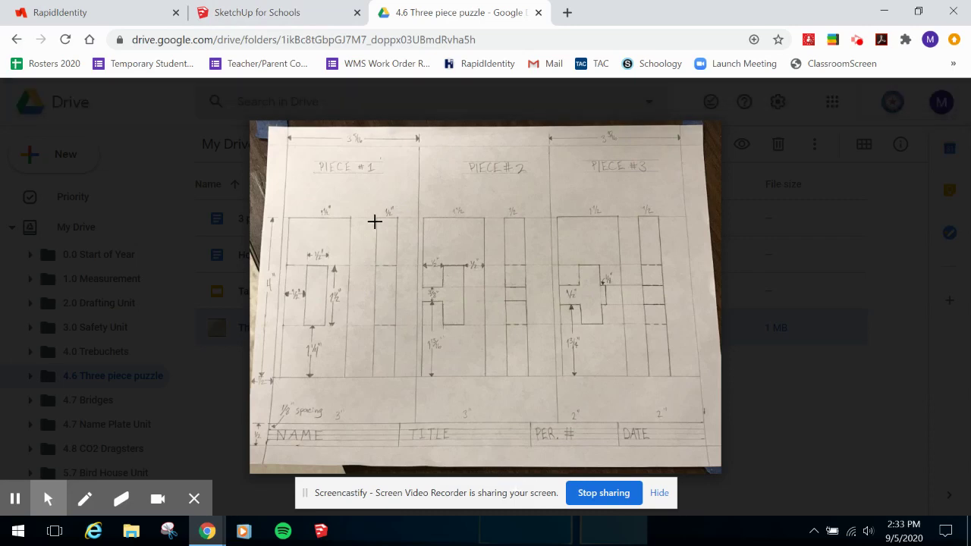
{"action": "left_click", "coordinate": [296, 14]}
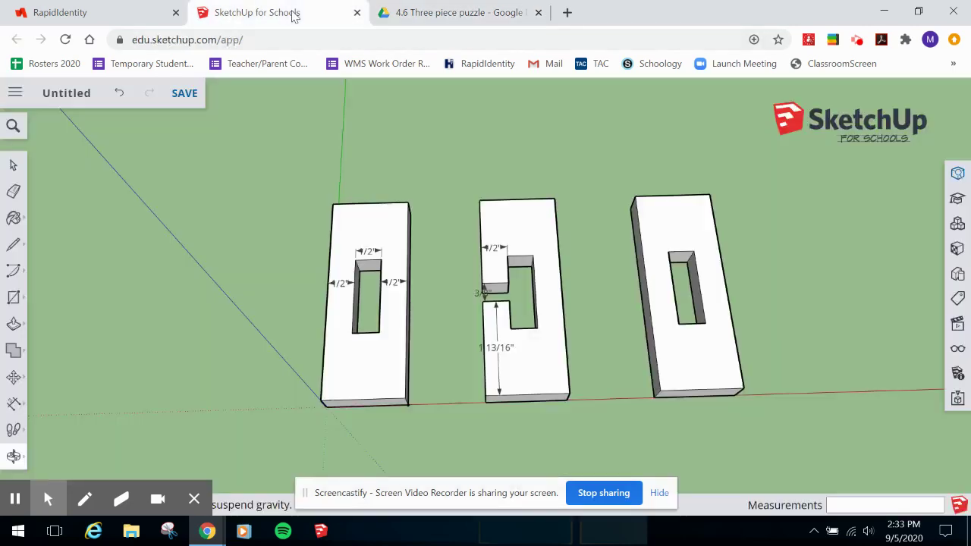
- Delete the stray 1/2" dimension on the underside of Piece #1
{"action": "left_click", "coordinate": [435, 359]}
{"action": "left_click_drag", "start_coordinate": [435, 358], "coordinate": [486, 206]}
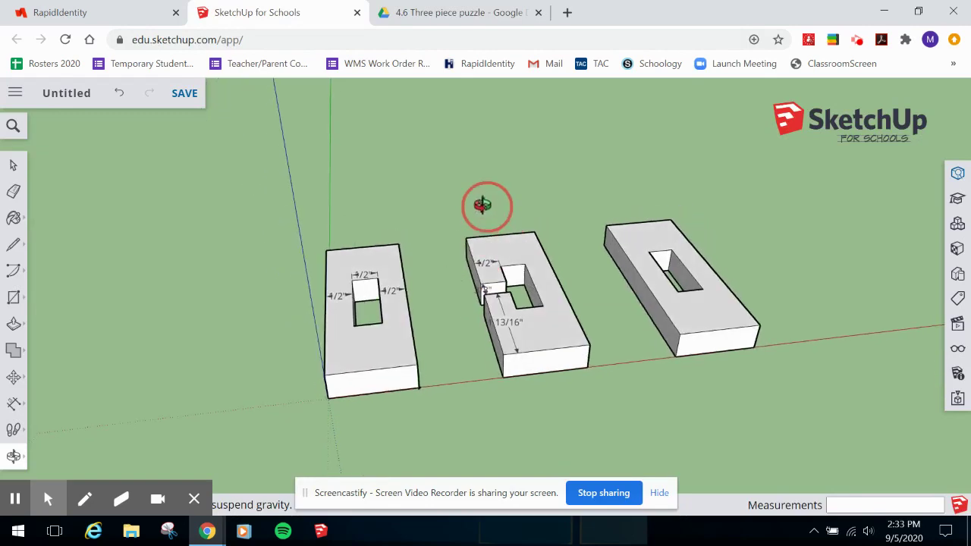
{"action": "left_click_drag", "start_coordinate": [463, 405], "coordinate": [782, 249]}
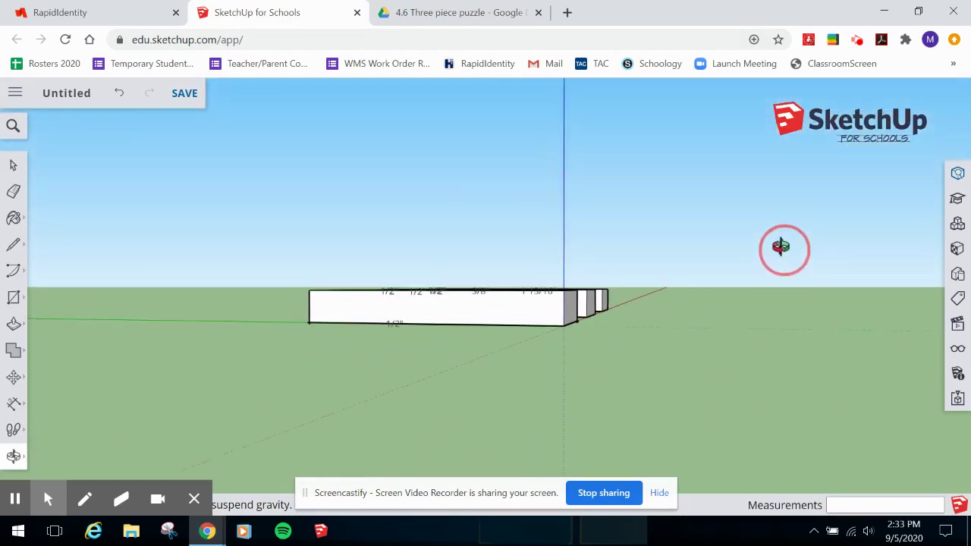
{"action": "key", "text": "space"}
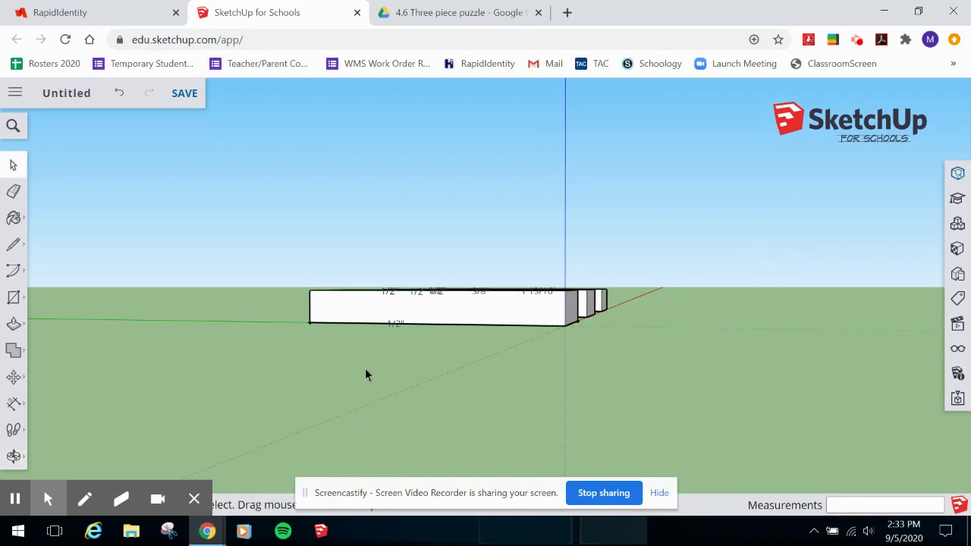
{"action": "left_click", "coordinate": [396, 328]}
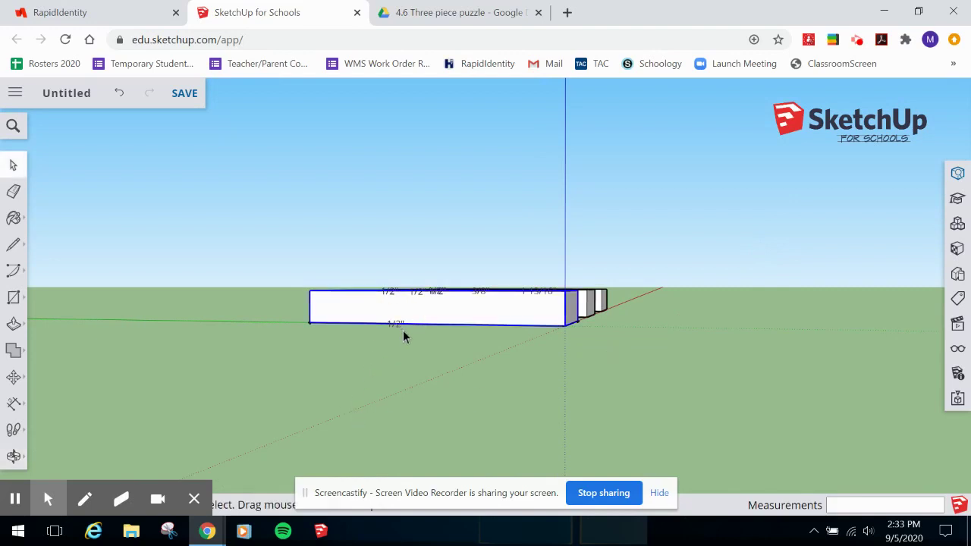
{"action": "scroll", "coordinate": [402, 332], "scroll_direction": "up", "scroll_amount": 6}
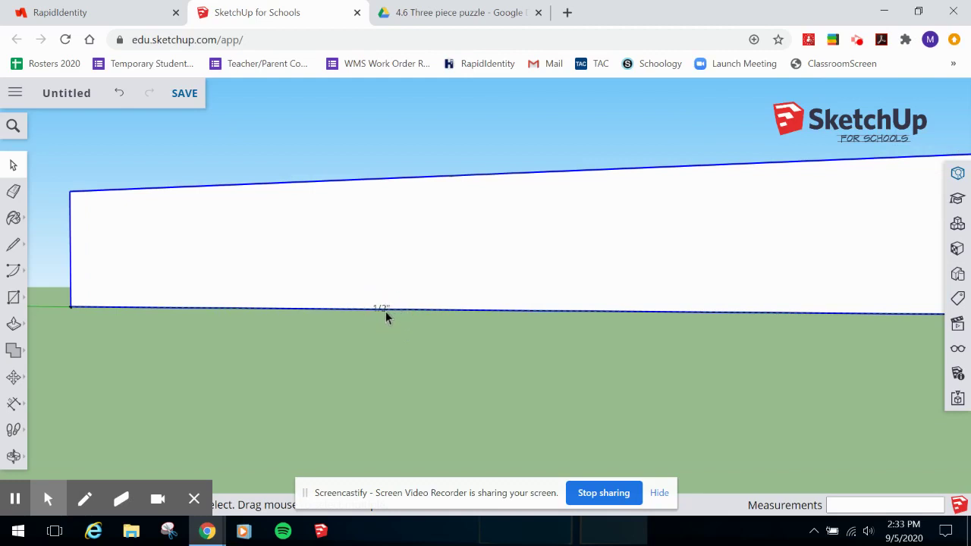
{"action": "scroll", "coordinate": [390, 345], "scroll_direction": "up", "scroll_amount": 5}
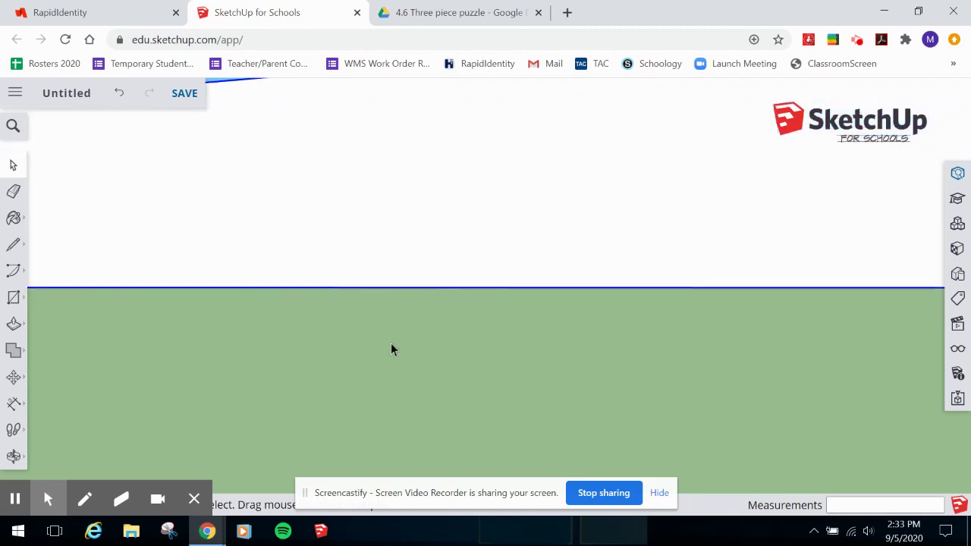
{"action": "scroll", "coordinate": [390, 349], "scroll_direction": "down", "scroll_amount": 3}
{"action": "key", "text": "Escape"}
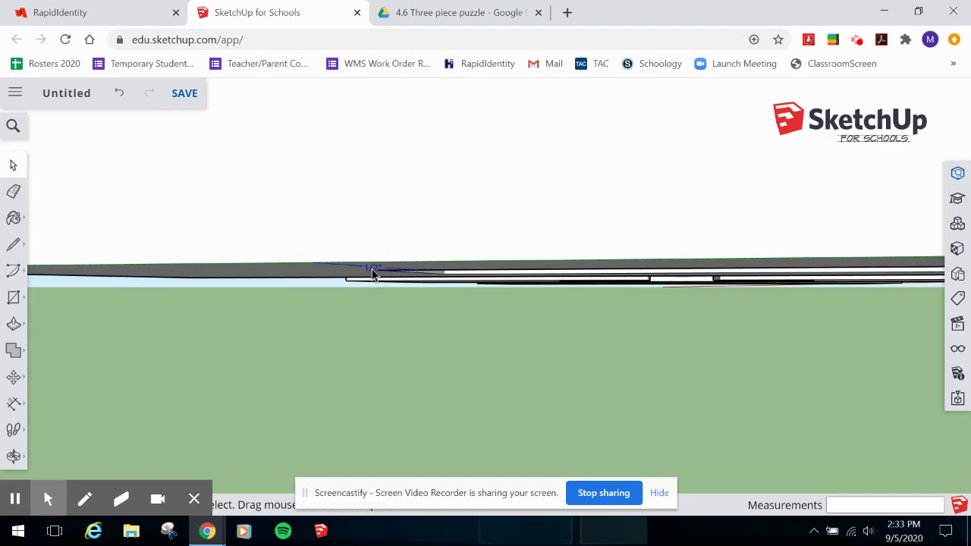
{"action": "scroll", "coordinate": [372, 274], "scroll_direction": "down", "scroll_amount": 5}
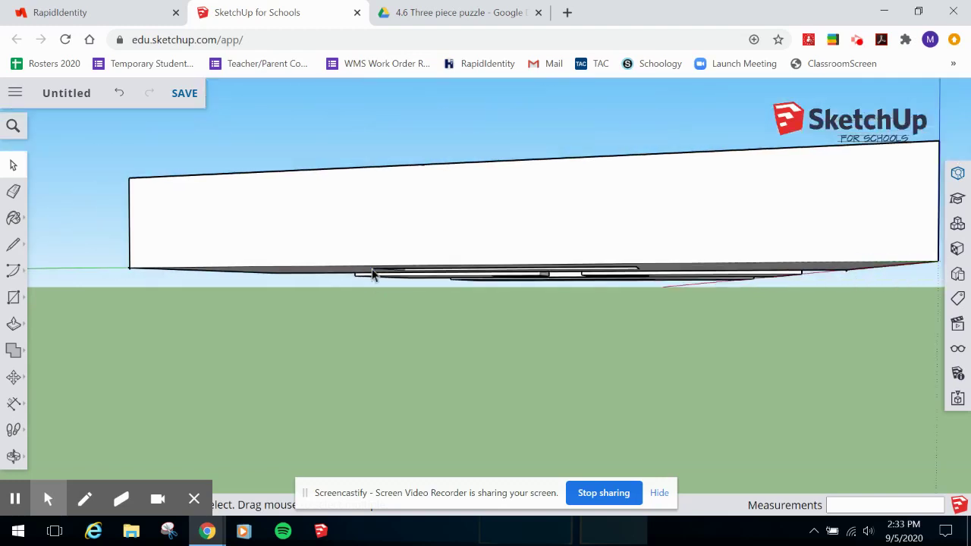
- Dimension the thickness of Piece #1 at its near corner on the origin, placing the text on the end face
{"action": "key", "text": "o"}
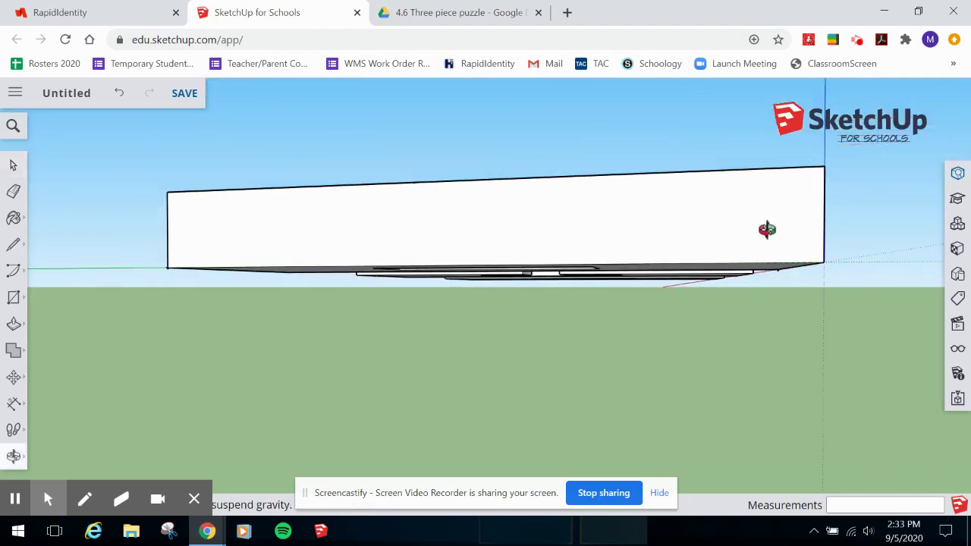
{"action": "left_click_drag", "start_coordinate": [869, 273], "coordinate": [724, 340]}
{"action": "mouse_move", "coordinate": [2, 478]}
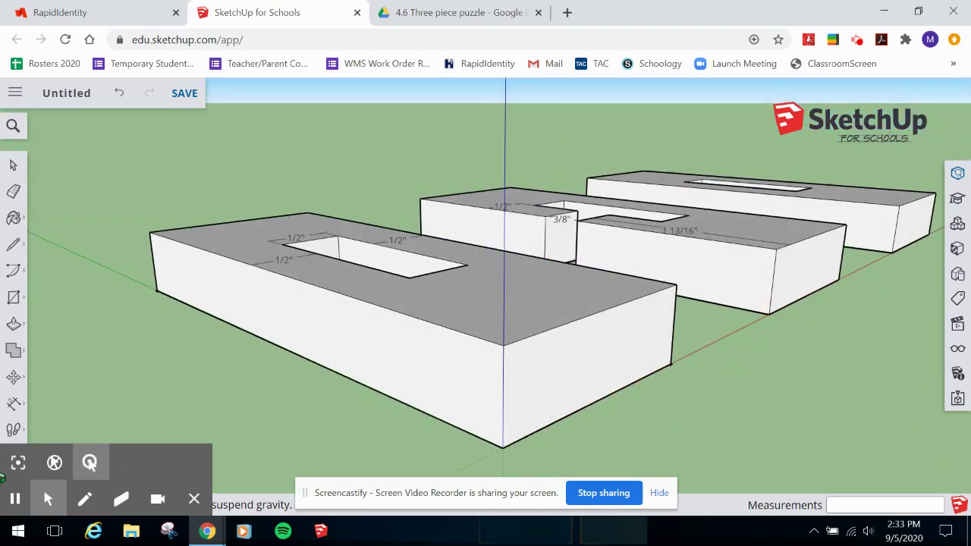
{"action": "left_click", "coordinate": [13, 403]}
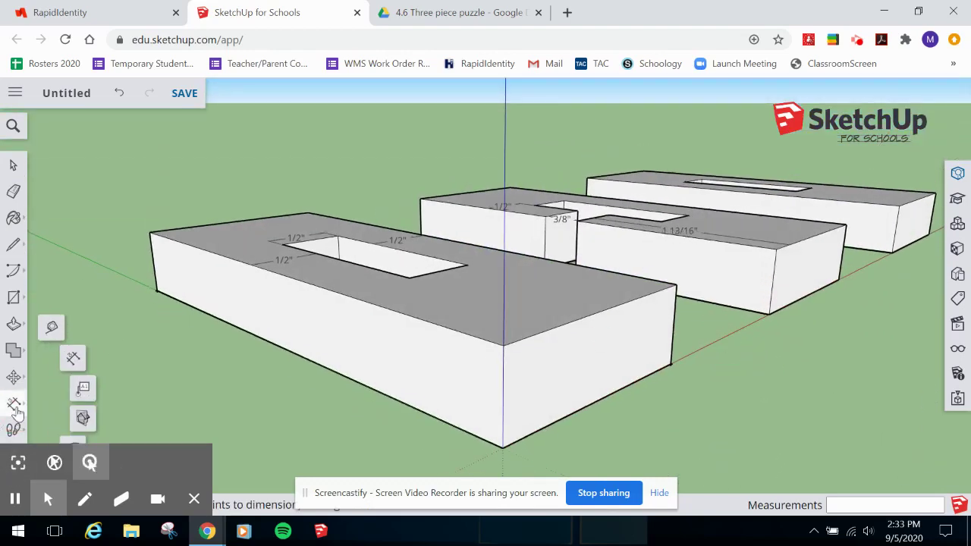
{"action": "left_click", "coordinate": [74, 359]}
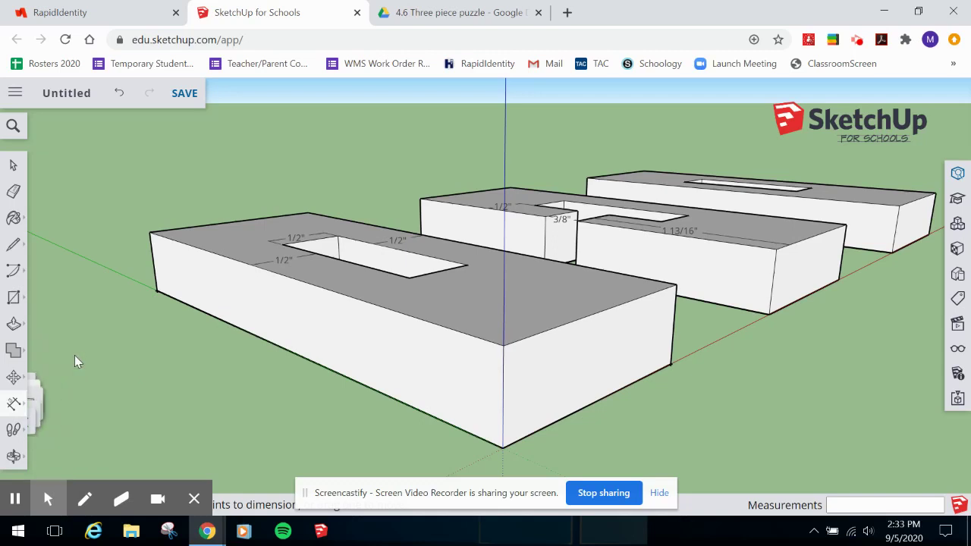
{"action": "left_click", "coordinate": [503, 346]}
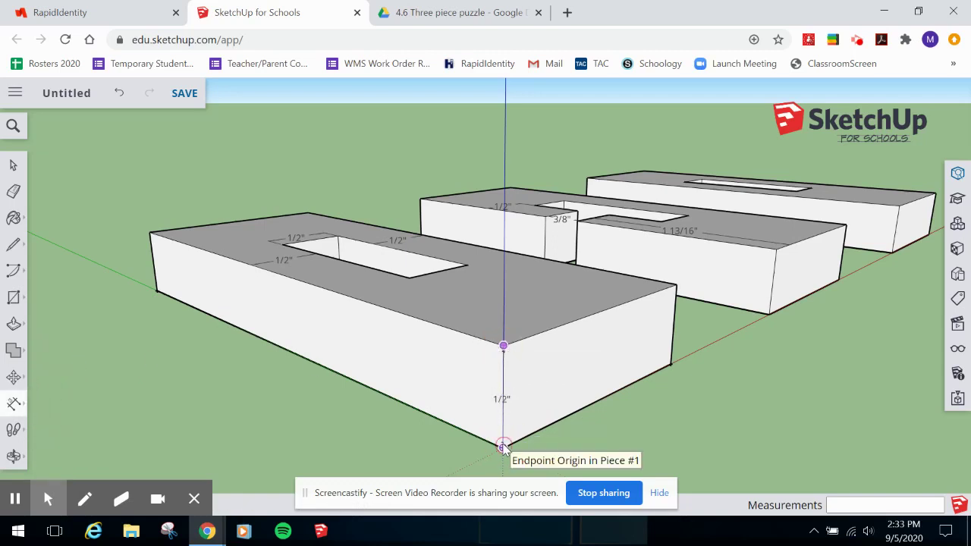
{"action": "left_click", "coordinate": [503, 448]}
{"action": "left_click", "coordinate": [521, 432]}
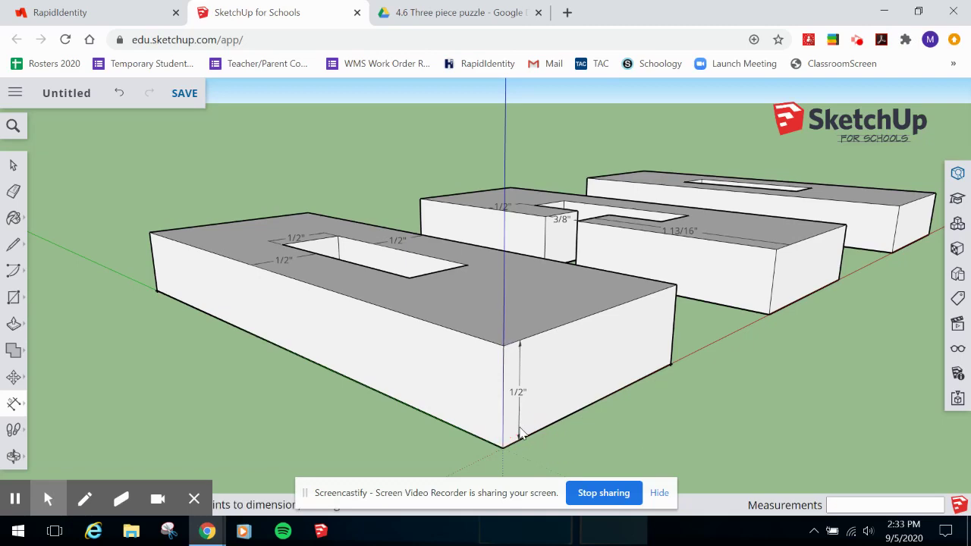
- Save the model to Google Drive under the name 3 Piece Puzzle, with all three pieces in view
{"action": "key", "text": "o"}
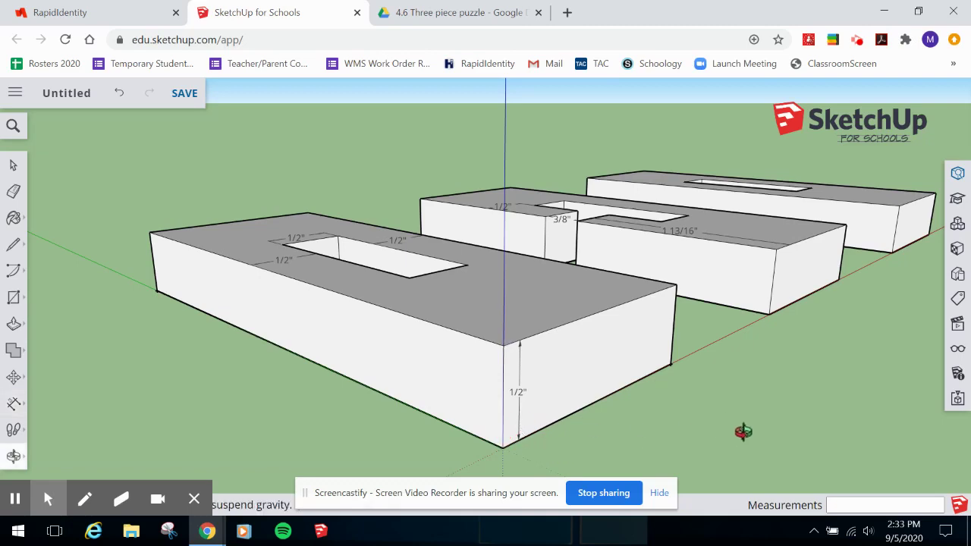
{"action": "left_click_drag", "start_coordinate": [693, 431], "coordinate": [496, 427]}
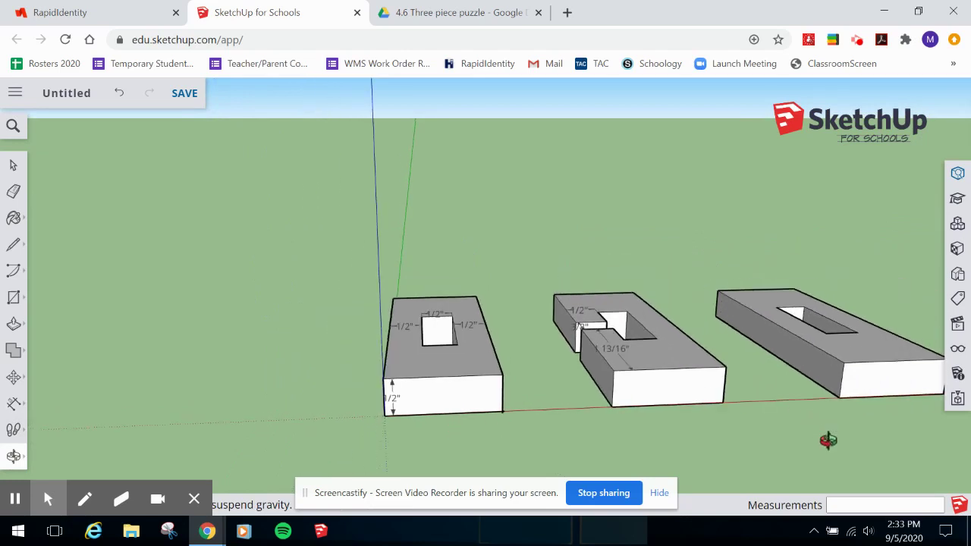
{"action": "left_click_drag", "start_coordinate": [733, 422], "coordinate": [581, 470]}
{"action": "left_click_drag", "start_coordinate": [559, 311], "coordinate": [616, 369], "text": "shift"}
{"action": "left_click", "coordinate": [193, 102]}
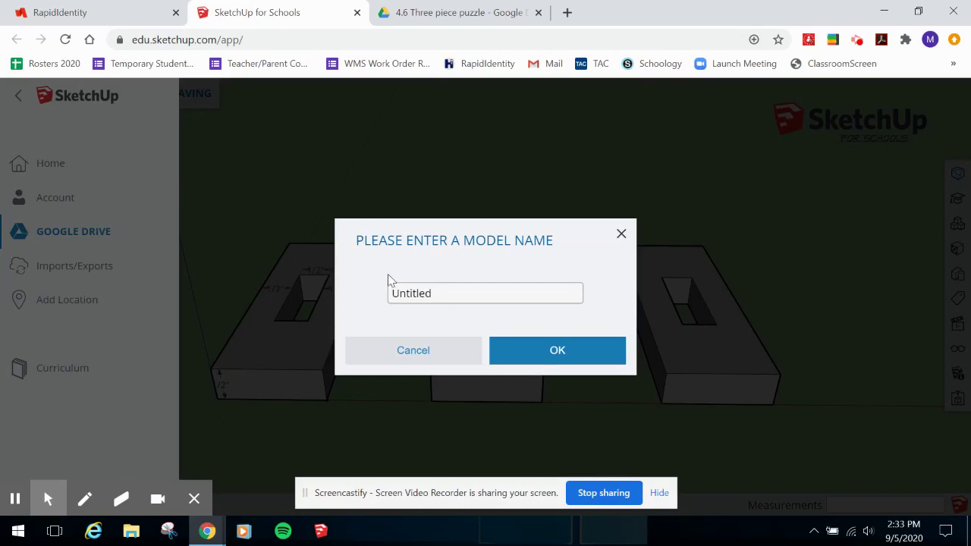
{"action": "left_click", "coordinate": [417, 293]}
{"action": "double_click", "coordinate": [417, 294]}
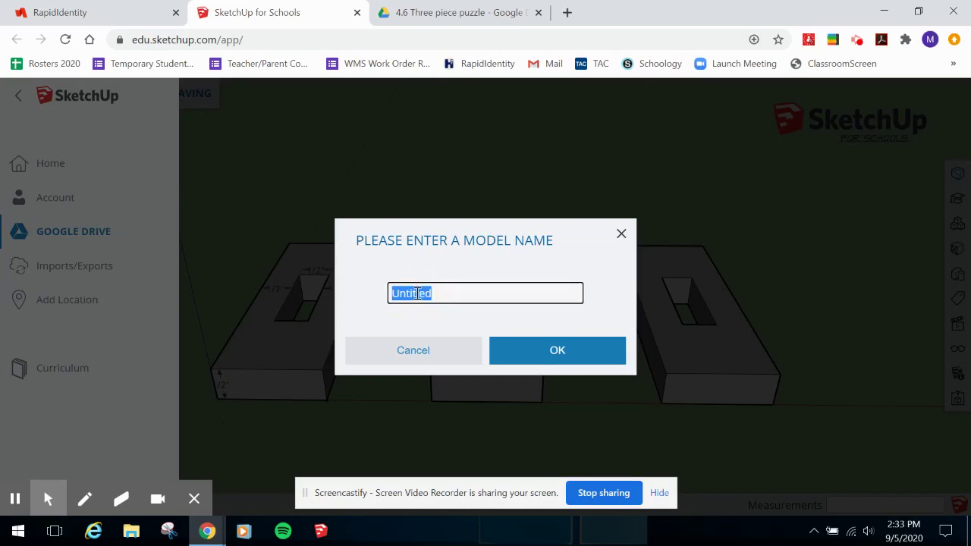
{"action": "type", "text": "3 Piece Puzzle"}
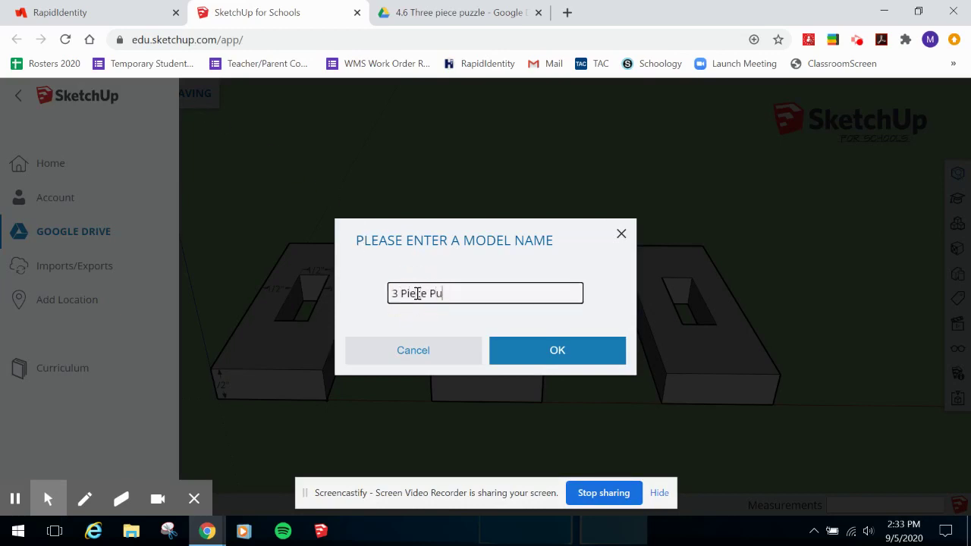
{"action": "left_click", "coordinate": [558, 350]}
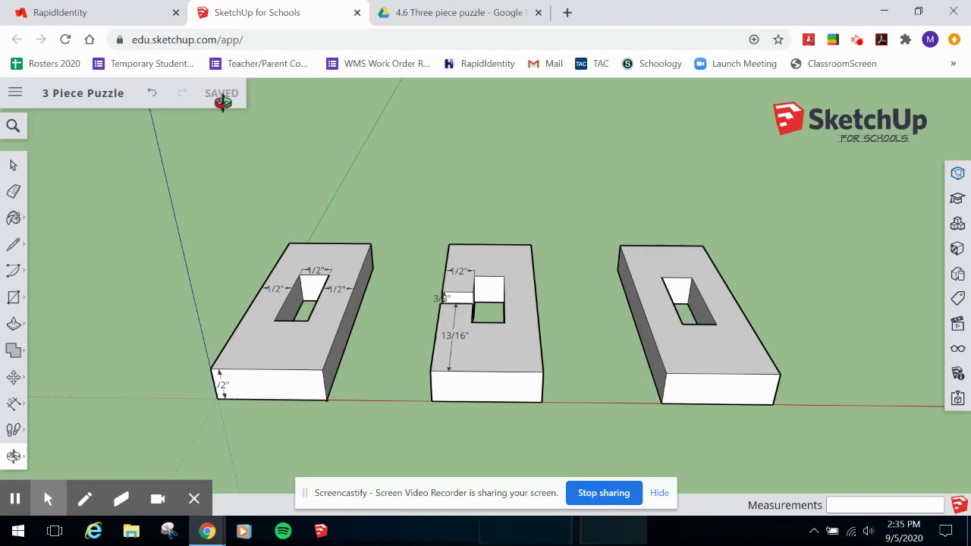
- Download the model to the computer as a version 2020 .skp file
{"action": "left_click", "coordinate": [15, 93]}
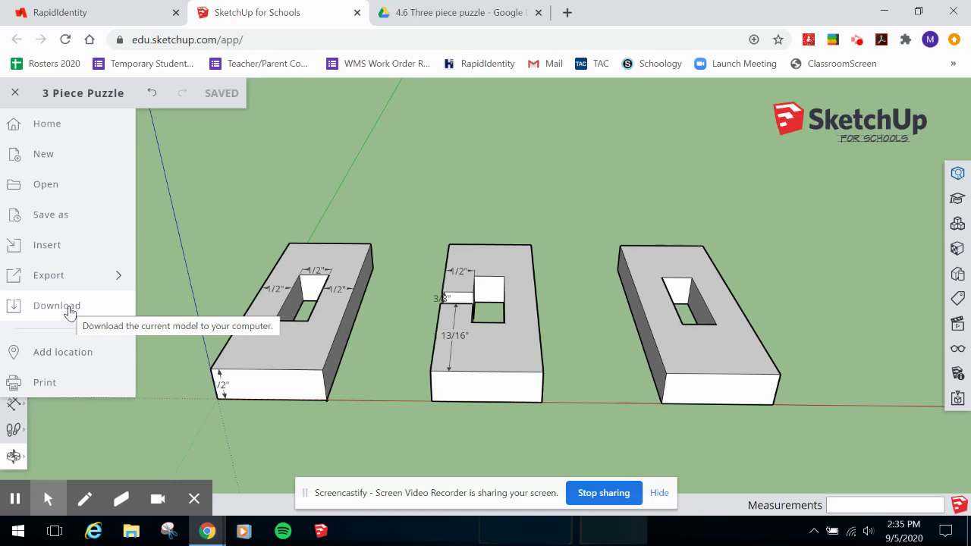
{"action": "left_click", "coordinate": [69, 312]}
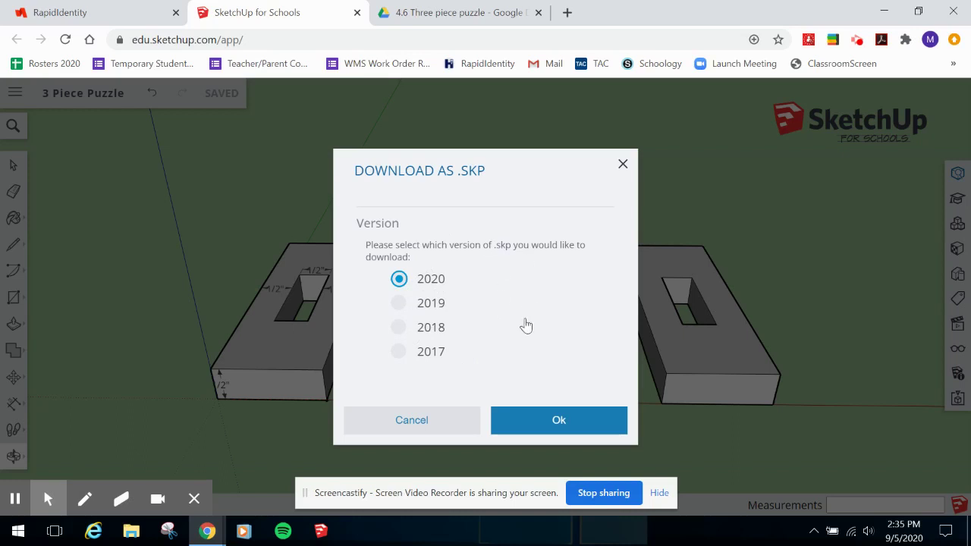
{"action": "left_click", "coordinate": [543, 421]}
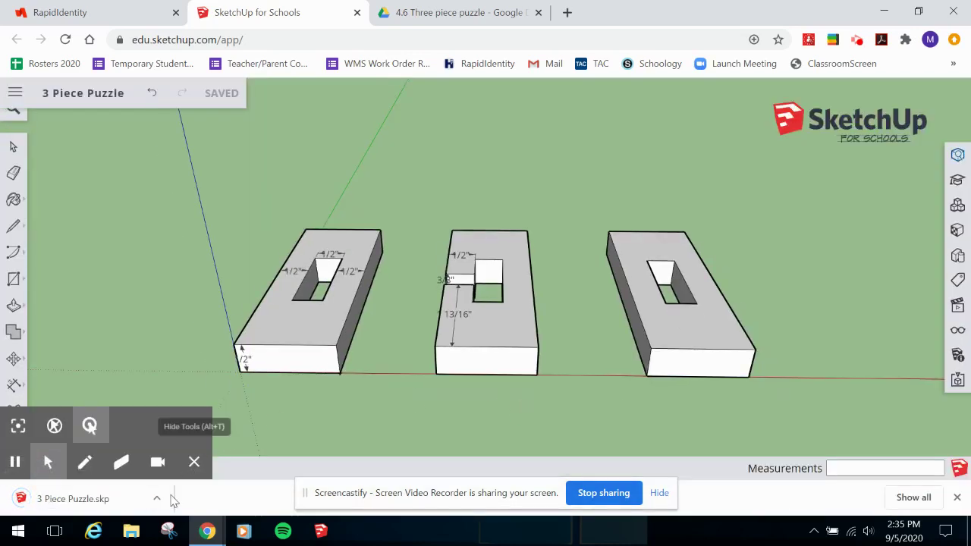
- Show the downloaded 3 Piece Puzzle file in its folder and close the folder window
{"action": "left_click", "coordinate": [156, 499]}
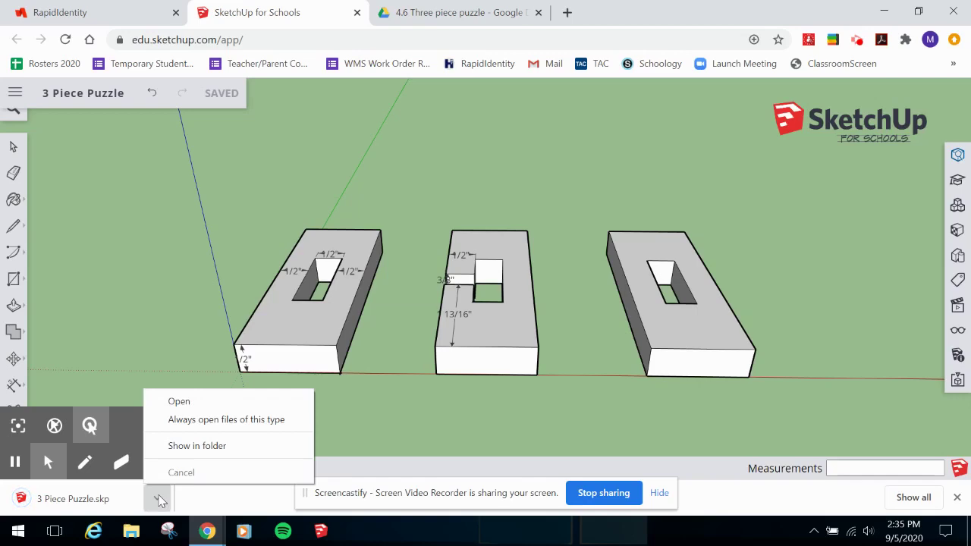
{"action": "left_click", "coordinate": [201, 446]}
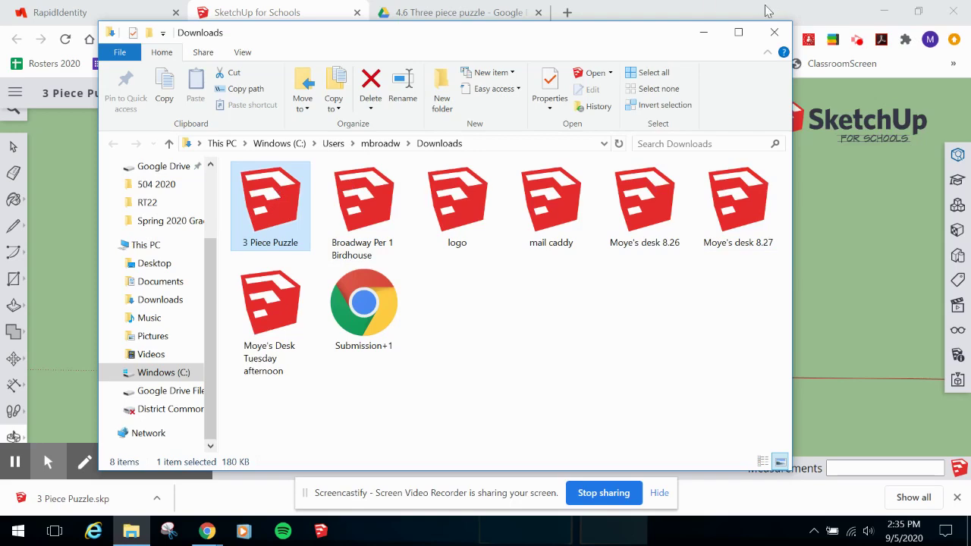
{"action": "left_click", "coordinate": [773, 33]}
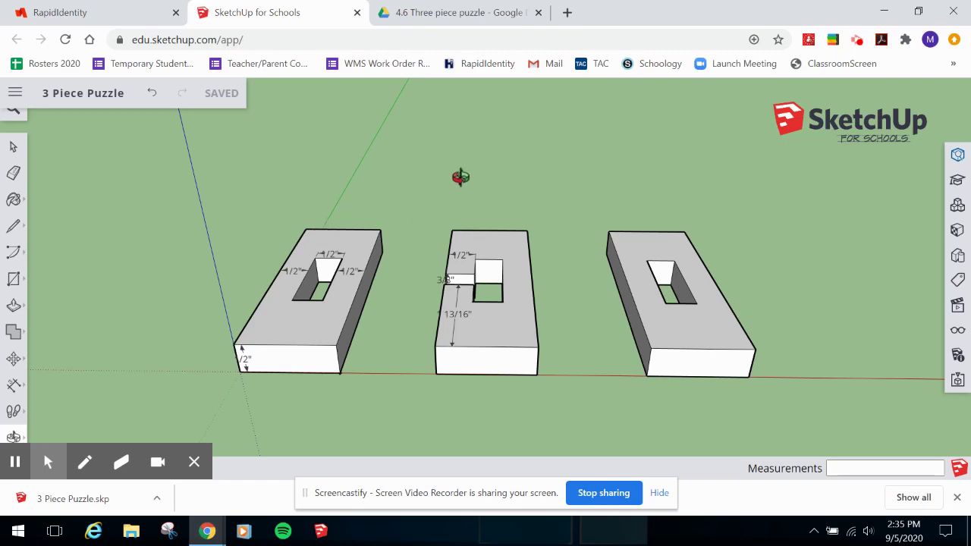
- Set up a PNG image export with all three pieces and their dimensions framed from above the front
{"action": "left_click_drag", "start_coordinate": [460, 176], "coordinate": [465, 246]}
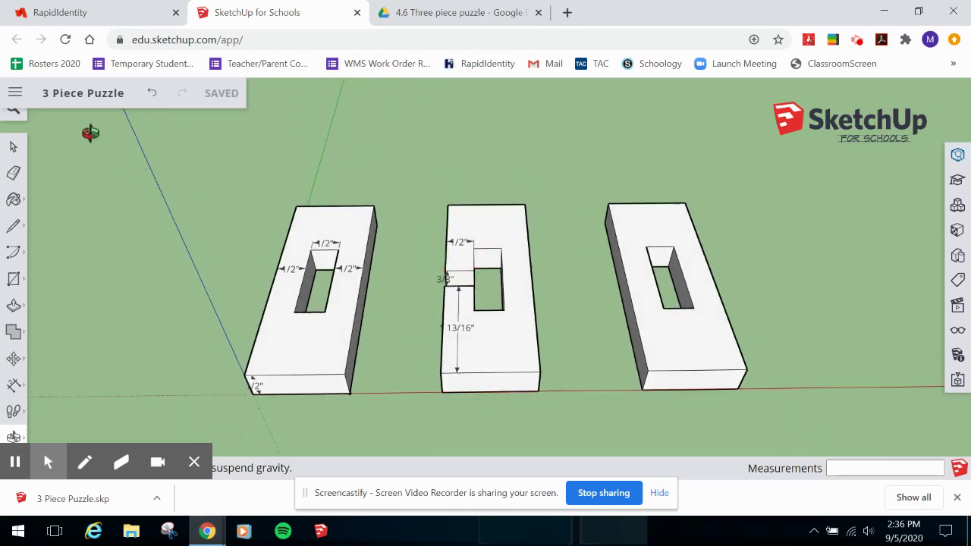
{"action": "left_click_drag", "start_coordinate": [553, 225], "coordinate": [551, 253]}
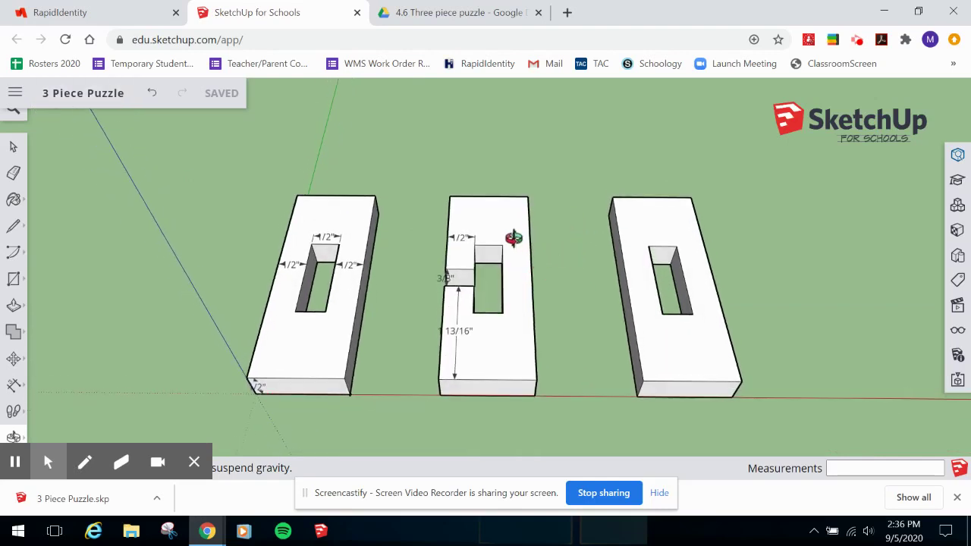
{"action": "left_click_drag", "start_coordinate": [421, 235], "coordinate": [445, 218], "text": "shift"}
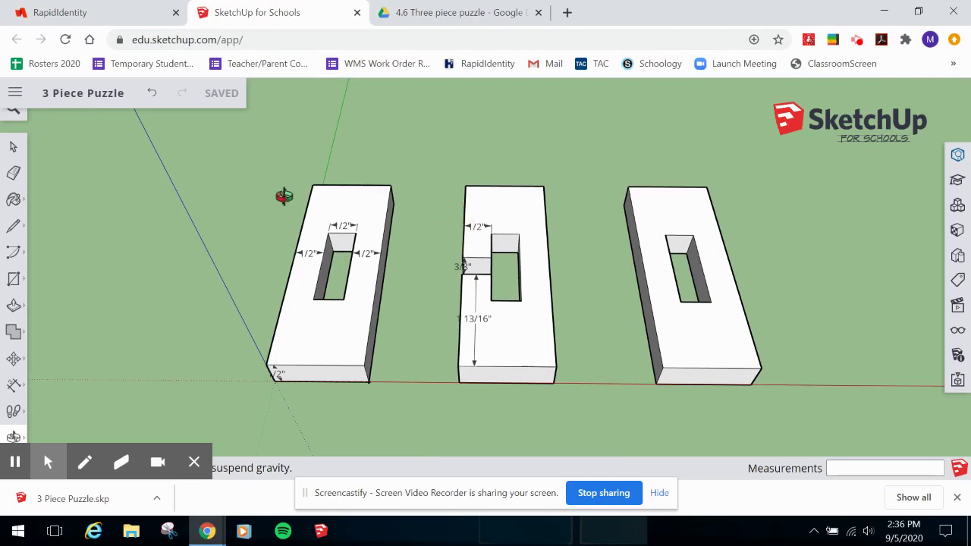
{"action": "left_click", "coordinate": [15, 94]}
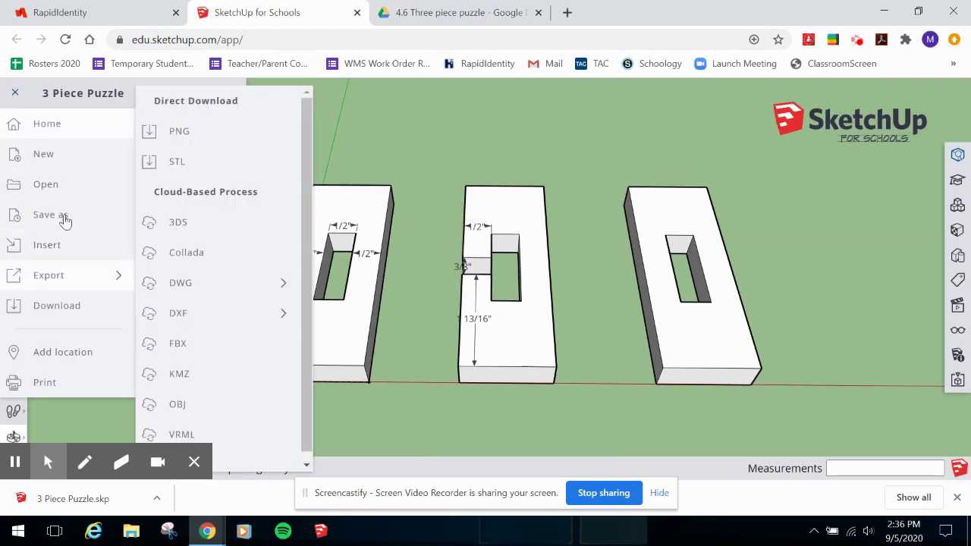
{"action": "mouse_move", "coordinate": [88, 283]}
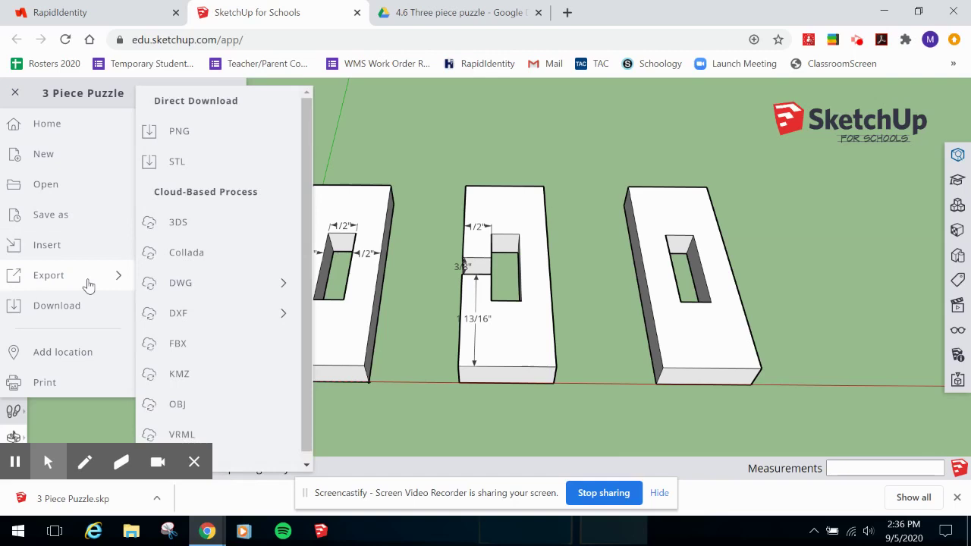
{"action": "left_click", "coordinate": [199, 138]}
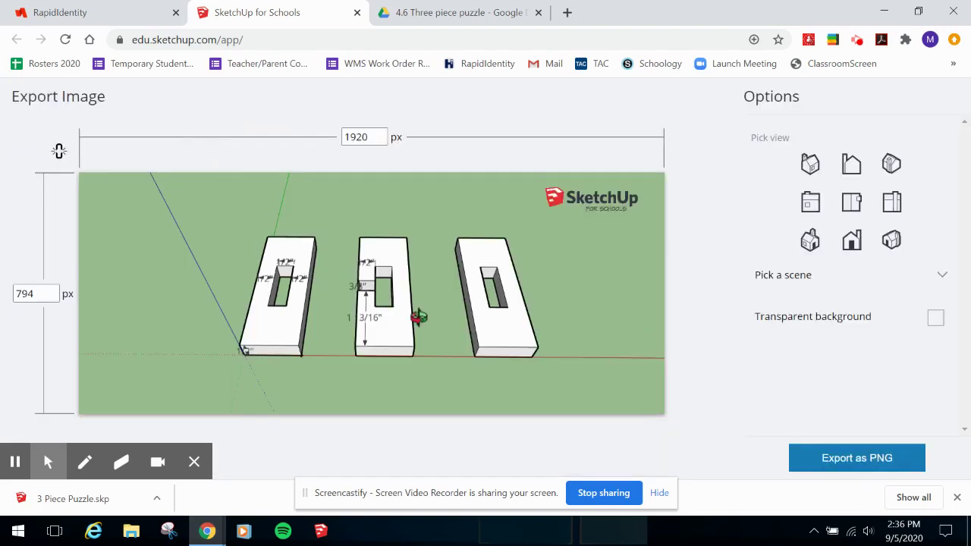
{"action": "left_click_drag", "start_coordinate": [509, 326], "coordinate": [544, 323]}
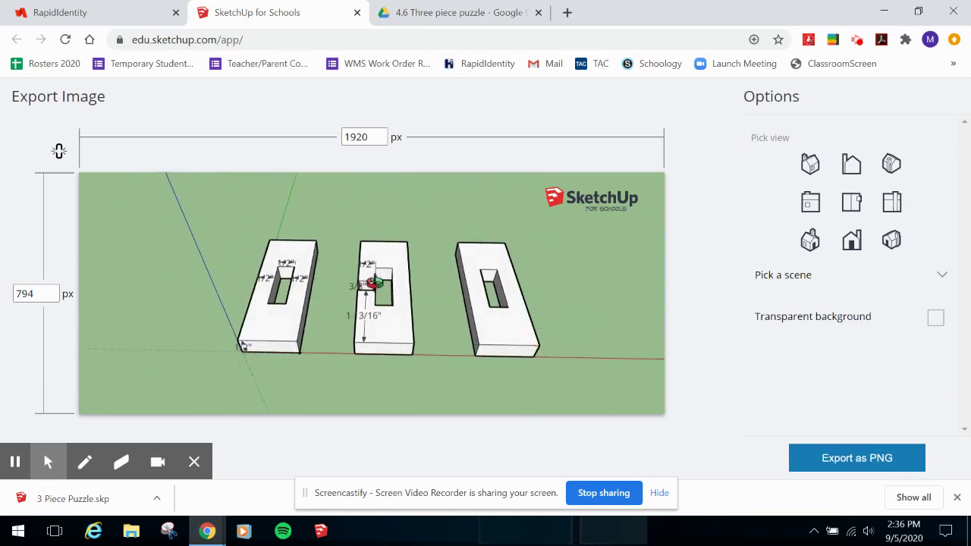
{"action": "mouse_move", "coordinate": [438, 284]}
{"action": "left_mouse_down"}
{"action": "mouse_move", "coordinate": [427, 281]}
{"action": "mouse_move", "coordinate": [423, 299]}
{"action": "mouse_move", "coordinate": [430, 284]}
{"action": "mouse_move", "coordinate": [419, 283]}
{"action": "mouse_move", "coordinate": [434, 296]}
{"action": "left_mouse_up"}
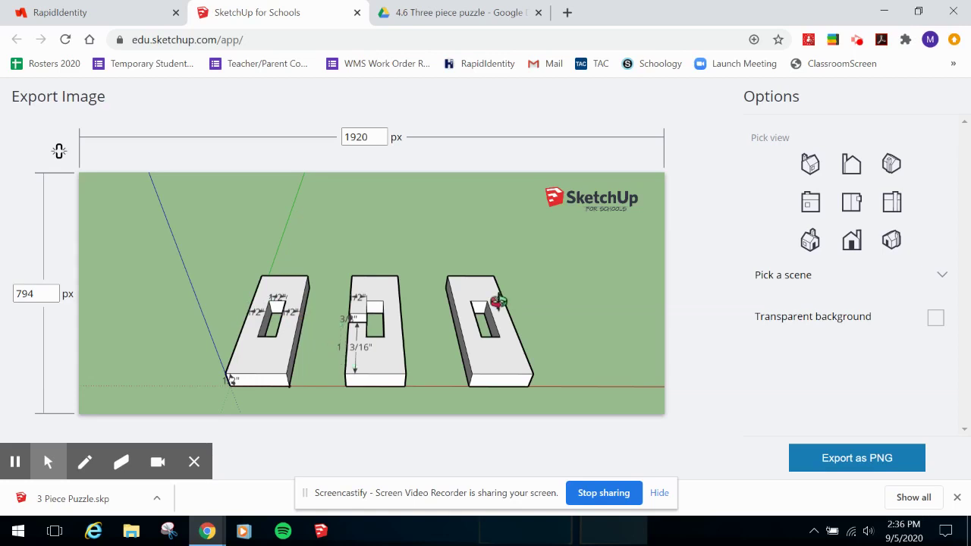
- Preview the preset top, front, back corner and back views for the export image
{"action": "left_click", "coordinate": [810, 238]}
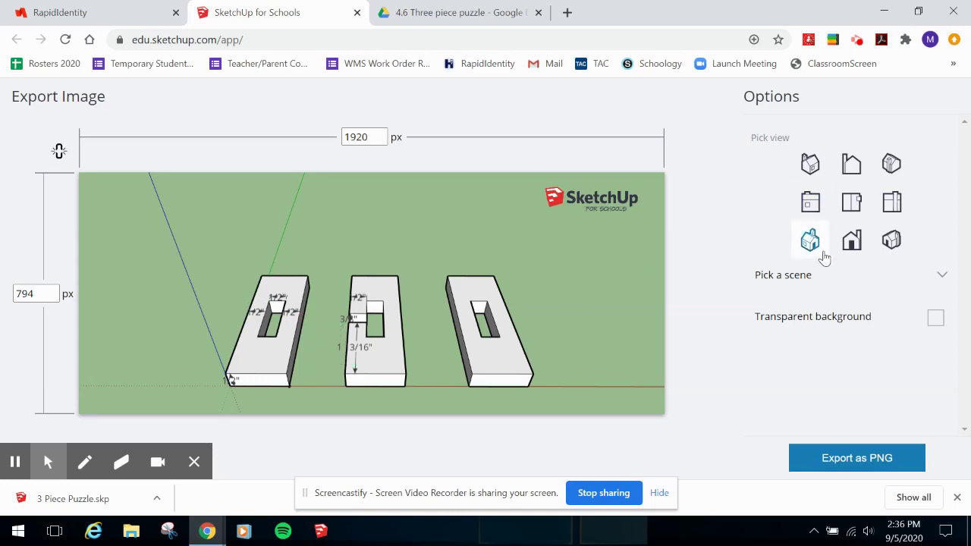
{"action": "left_click", "coordinate": [941, 277]}
{"action": "left_click", "coordinate": [941, 278]}
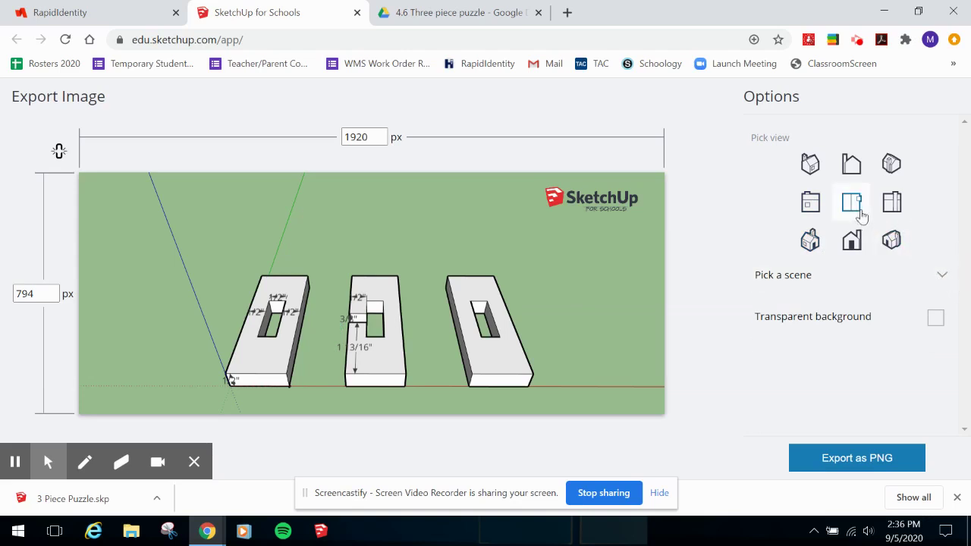
{"action": "left_click", "coordinate": [852, 205]}
{"action": "left_click", "coordinate": [852, 241]}
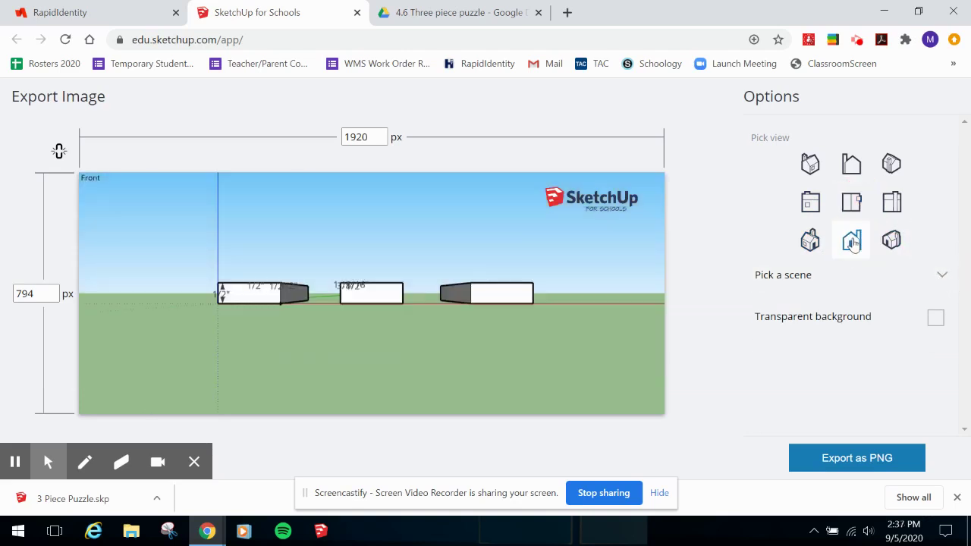
{"action": "left_click", "coordinate": [811, 166]}
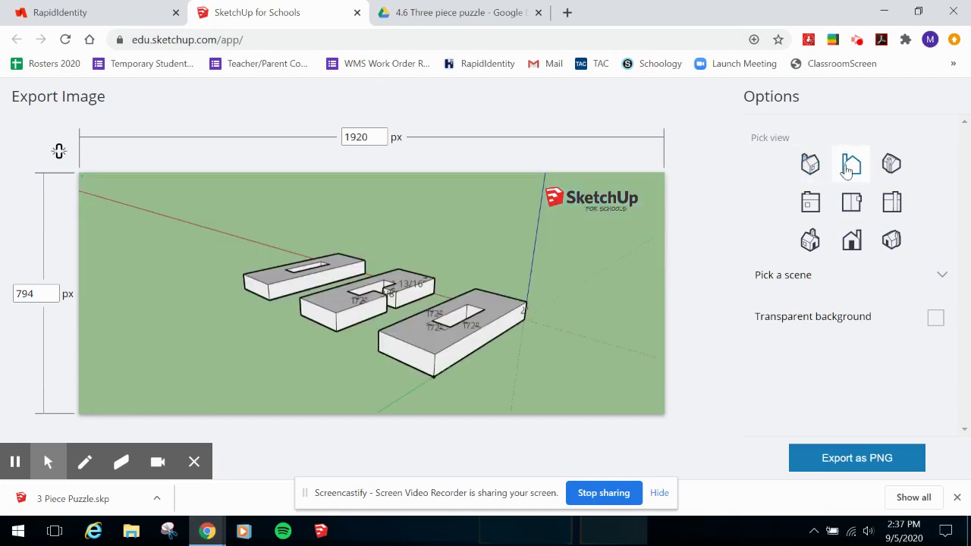
{"action": "left_click", "coordinate": [851, 164]}
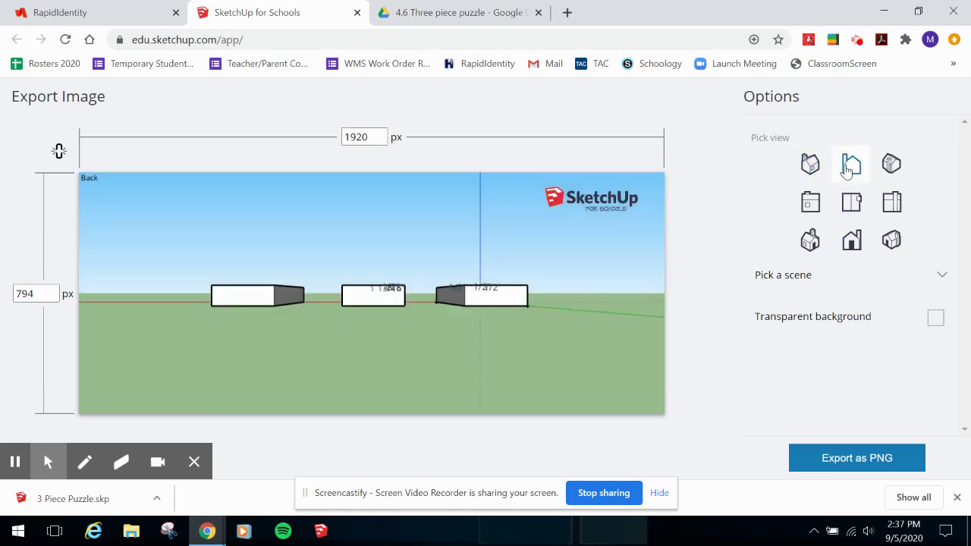
- Start from the front view, tilt it to show the pieces' top faces, and export the image as a 1920 by 794 px PNG
{"action": "left_click", "coordinate": [851, 242]}
{"action": "left_click_drag", "start_coordinate": [409, 249], "coordinate": [408, 376]}
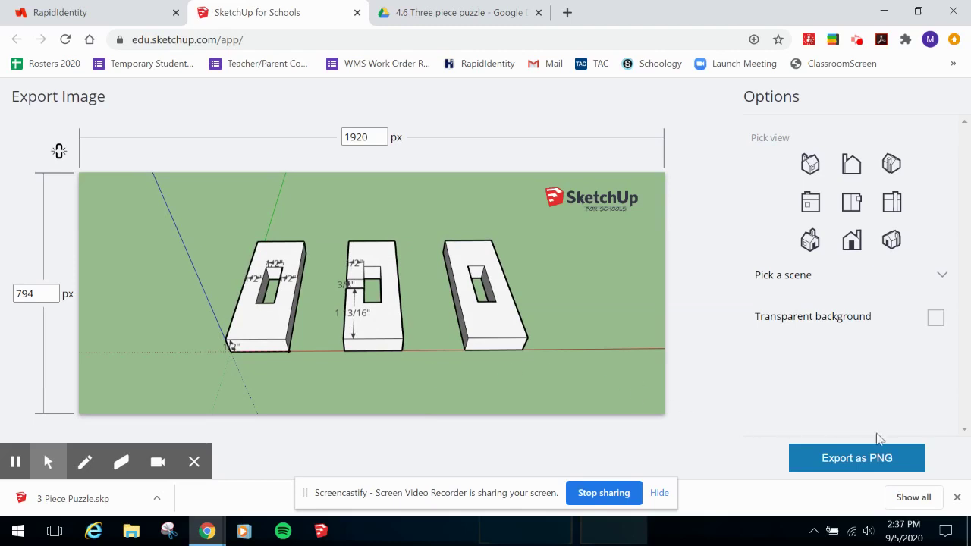
{"action": "left_click", "coordinate": [860, 461]}
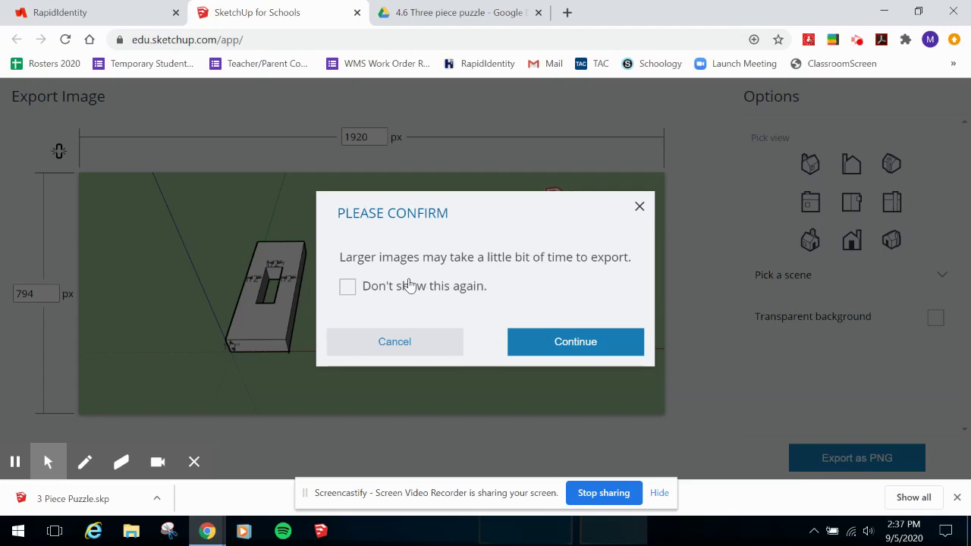
{"action": "left_click", "coordinate": [554, 343]}
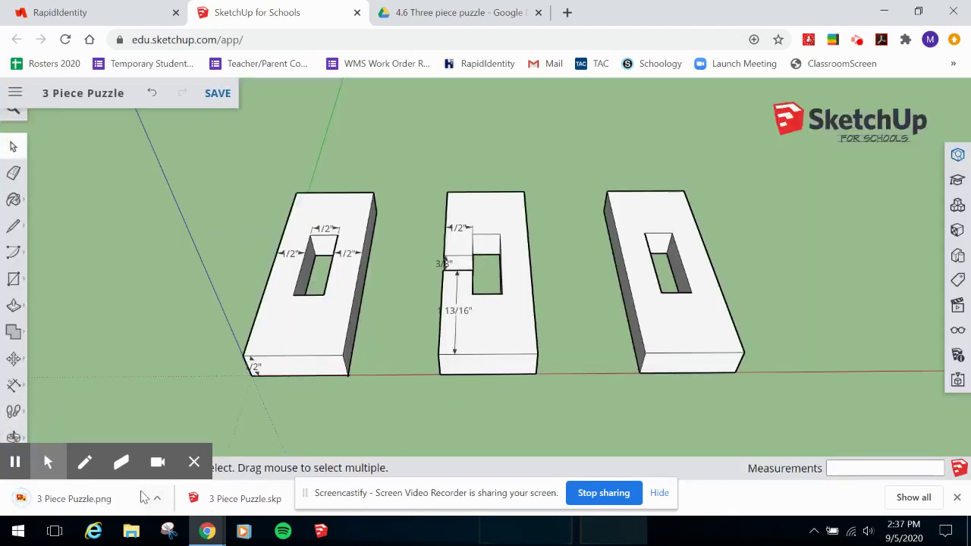
- Show the downloaded 3 Piece Puzzle.png in its folder, open the image to check it, and close the viewer
{"action": "left_click", "coordinate": [156, 498]}
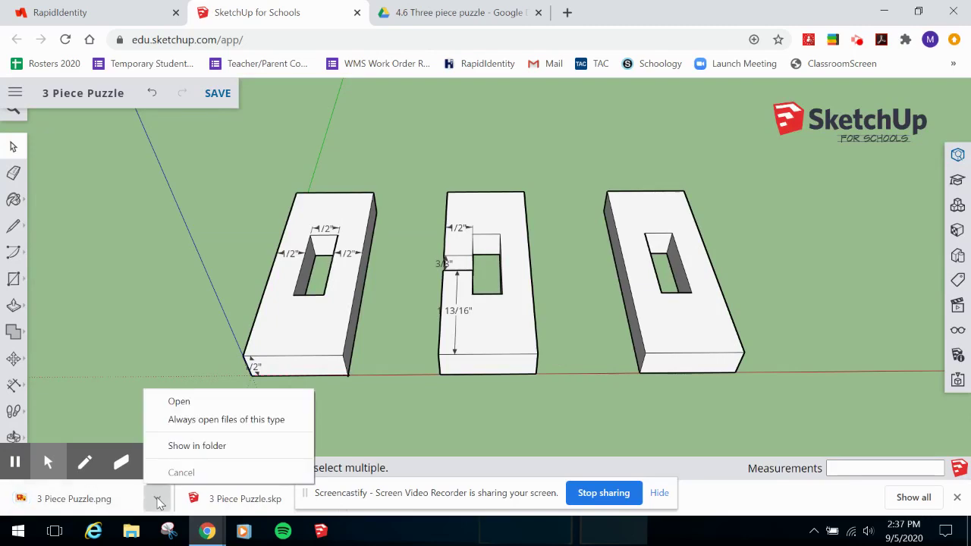
{"action": "left_click", "coordinate": [197, 446]}
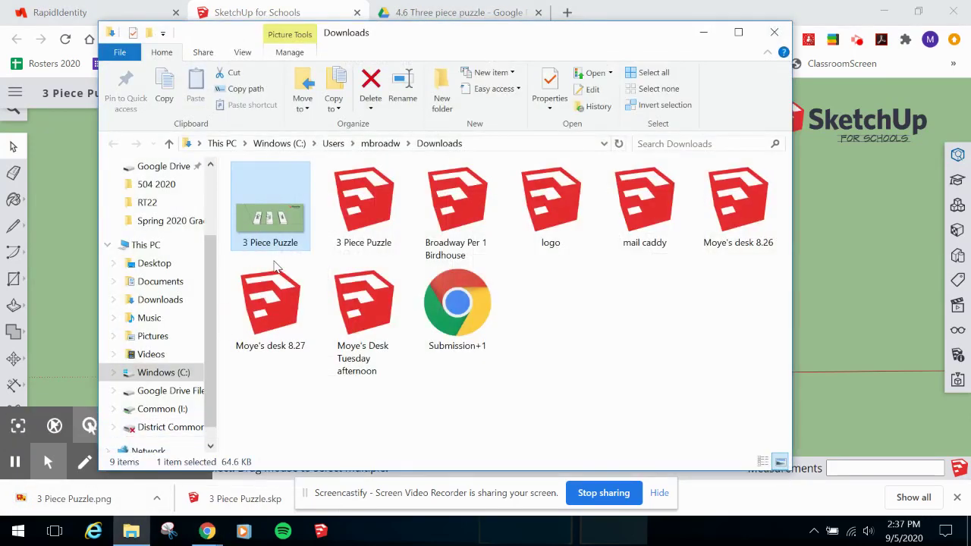
{"action": "double_click", "coordinate": [272, 212]}
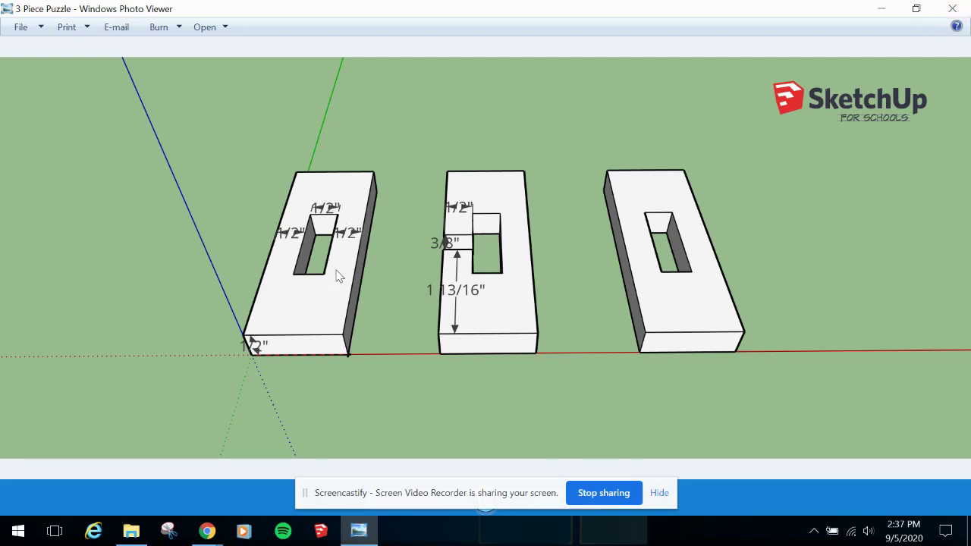
{"action": "left_click", "coordinate": [953, 9]}
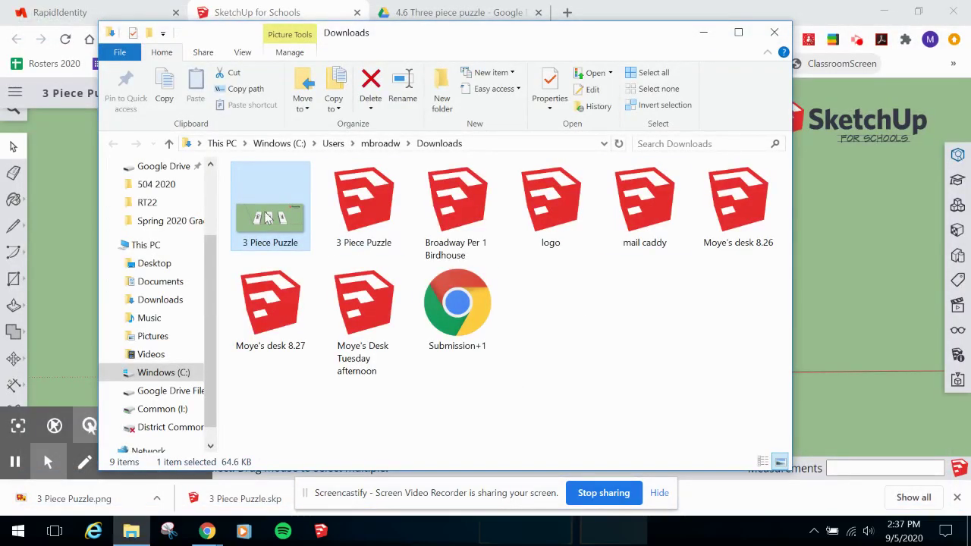
- Close the Downloads folder window and dismiss the browser's download bar to return to the full model view
{"action": "left_click_drag", "start_coordinate": [270, 217], "coordinate": [268, 227]}
{"action": "left_click", "coordinate": [774, 34]}
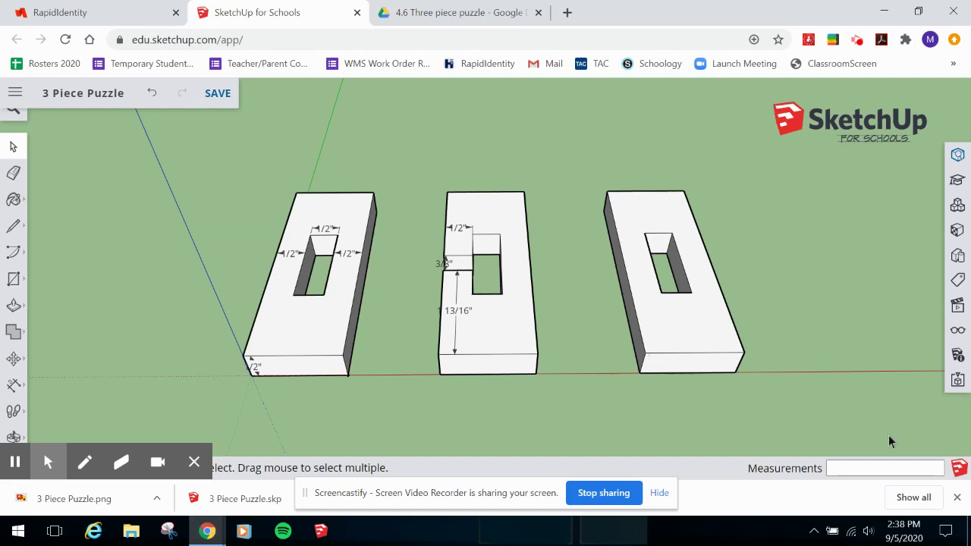
{"action": "left_click", "coordinate": [957, 497]}
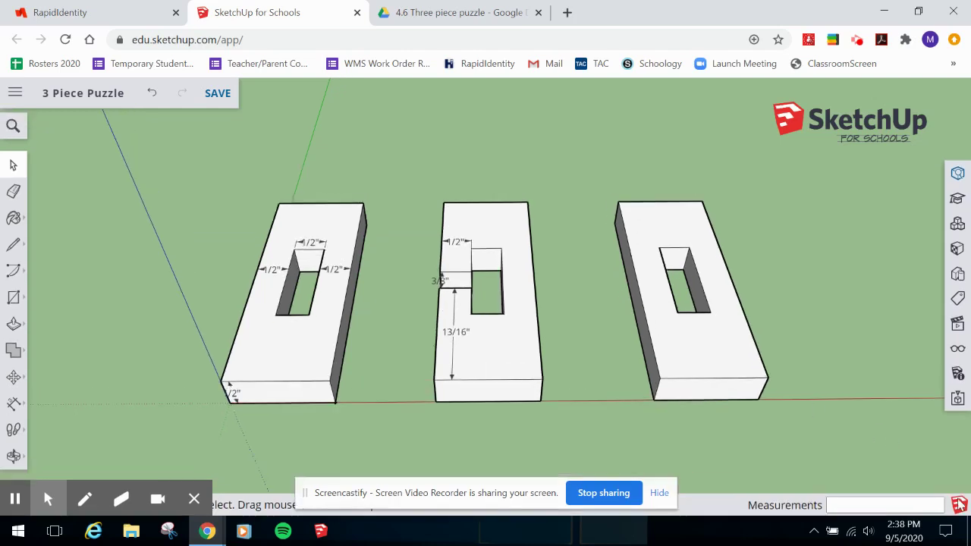